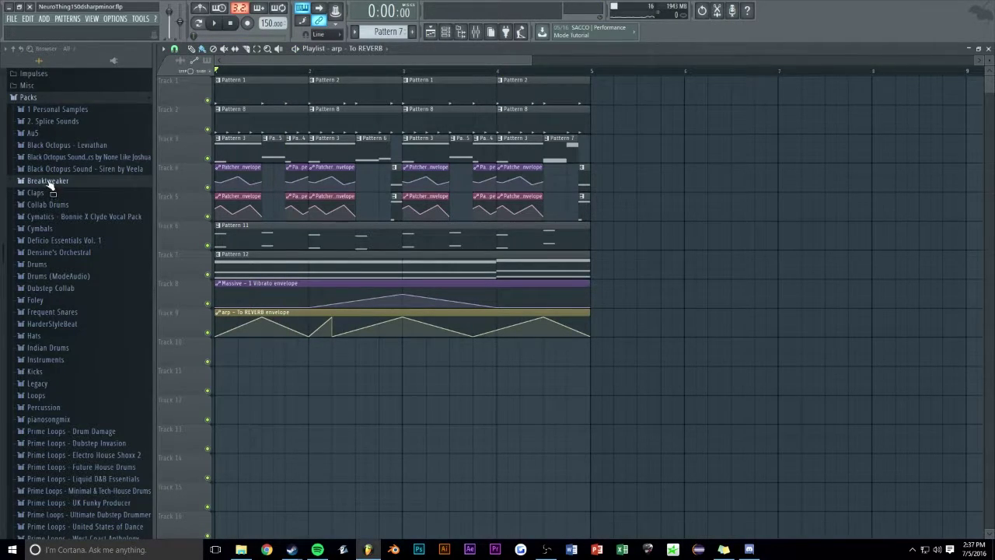
Browse the Breaktweaker crash cymbals and place BT-Cymbal Crash Big 909 1 at the start of Track 10, then play it
{"action": "left_click", "coordinate": [48, 181]}
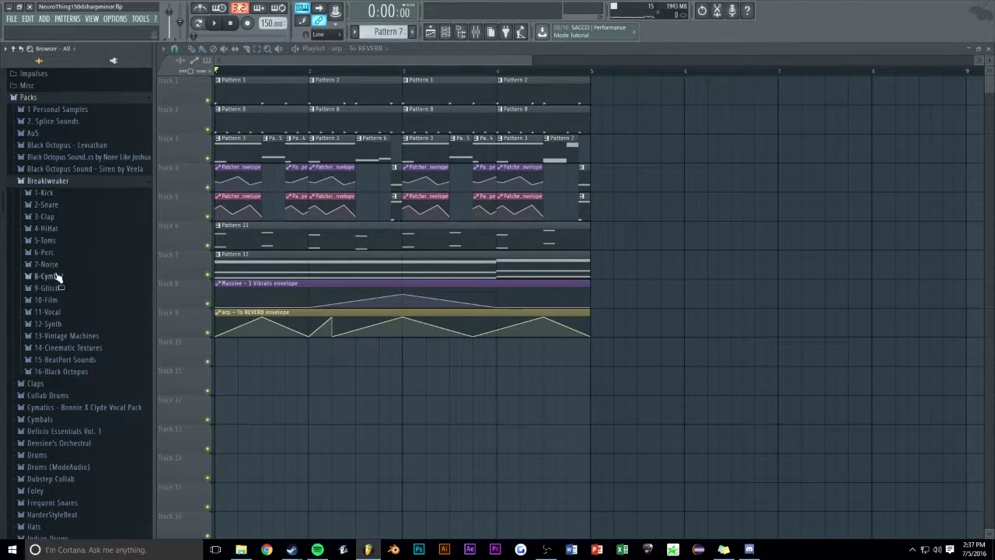
{"action": "left_click", "coordinate": [46, 276]}
{"action": "left_click", "coordinate": [61, 293]}
{"action": "left_click", "coordinate": [83, 249]}
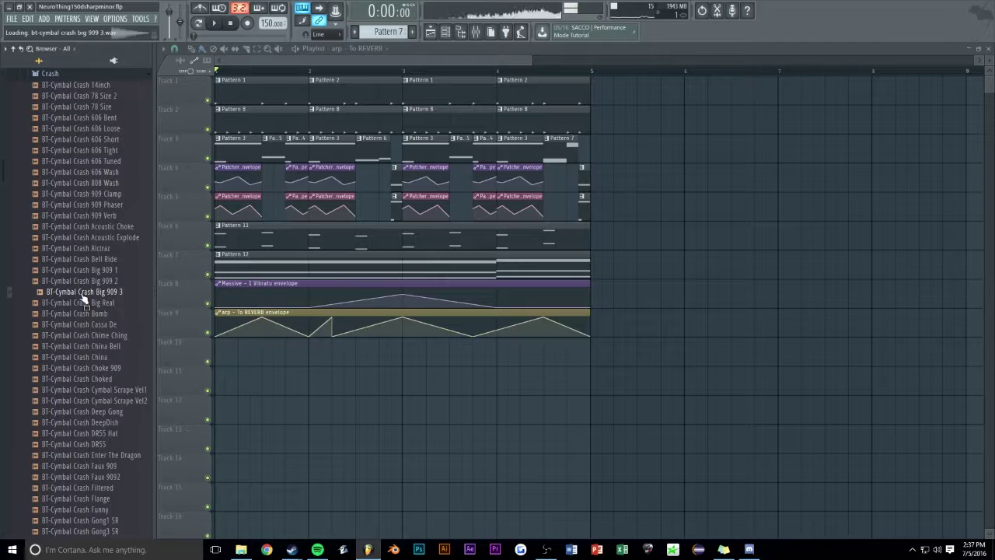
{"action": "left_click", "coordinate": [93, 270]}
{"action": "mouse_move", "coordinate": [250, 353]}
{"action": "left_mouse_down"}
{"action": "mouse_move", "coordinate": [265, 359]}
{"action": "mouse_move", "coordinate": [247, 356]}
{"action": "left_mouse_up"}
{"action": "key", "text": "space"}
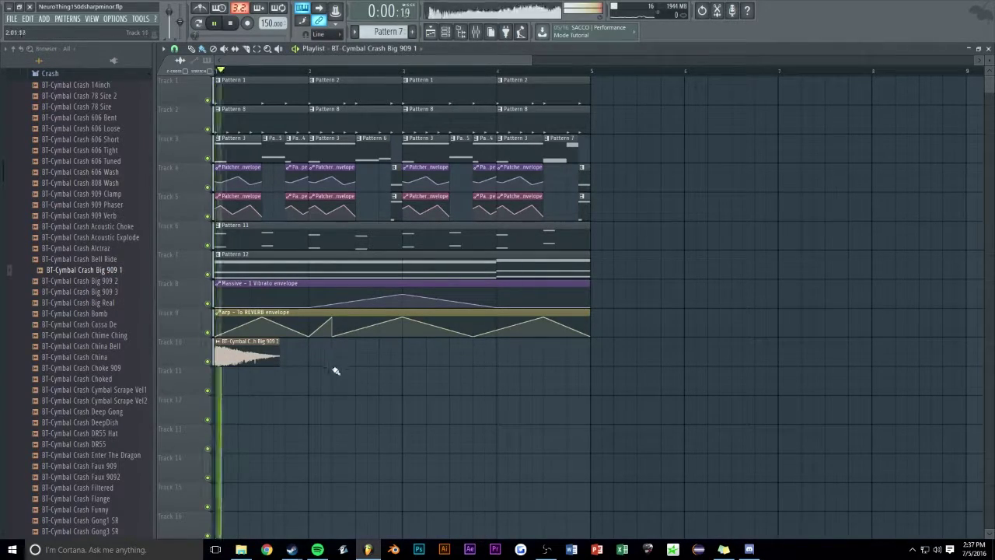
Route the crash sample's channel to mixer track 8 and name that track "cymbal"
{"action": "double_click", "coordinate": [253, 358]}
{"action": "key", "text": "space"}
{"action": "key", "text": "F9"}
{"action": "left_click_drag", "start_coordinate": [485, 140], "coordinate": [459, 208]}
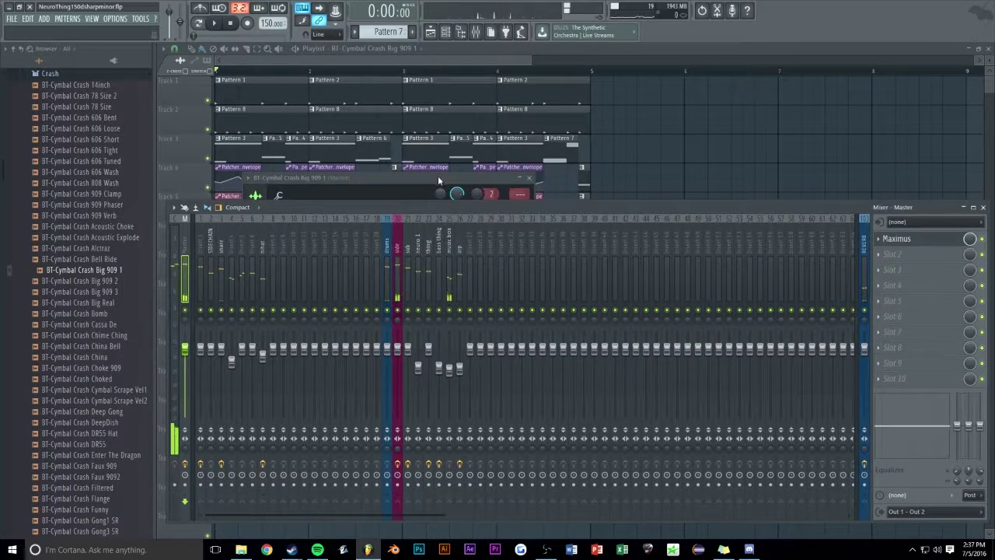
{"action": "left_click", "coordinate": [645, 203]}
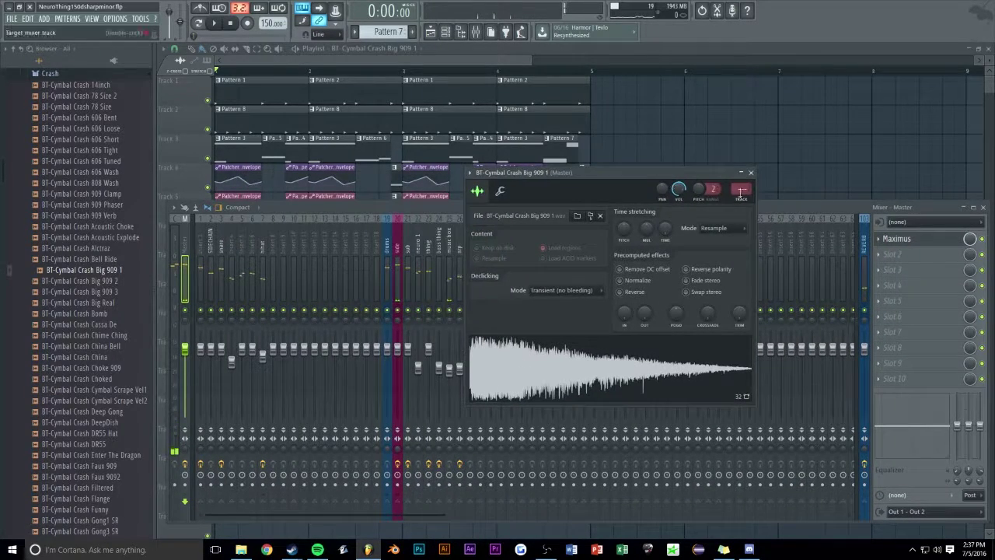
{"action": "left_click", "coordinate": [272, 241]}
{"action": "key", "text": "F2"}
{"action": "type", "text": "cymbal"}
{"action": "key", "text": "Return"}
Play the song and lower the cymbal mixer track's fader well below its default level
{"action": "key", "text": "space"}
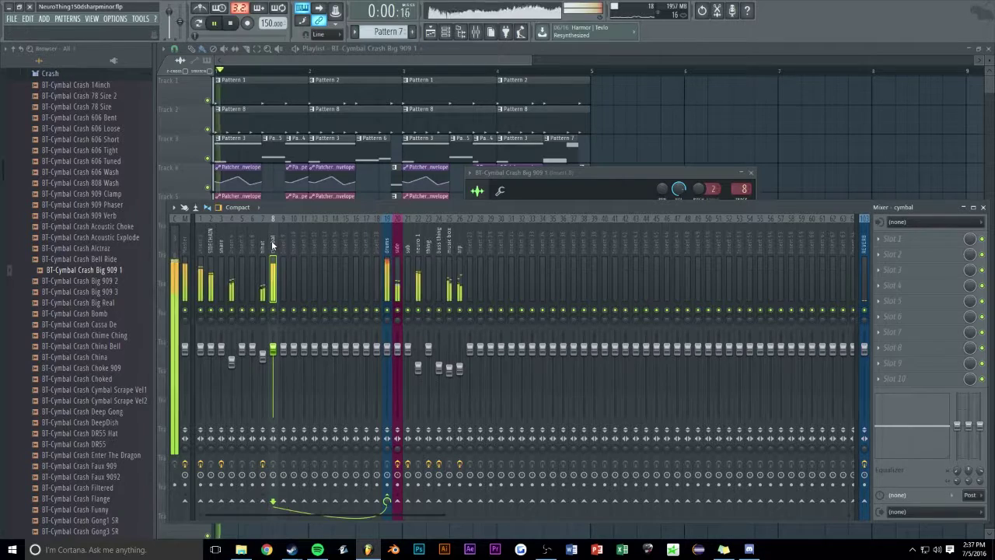
{"action": "left_click_drag", "start_coordinate": [273, 348], "coordinate": [273, 379]}
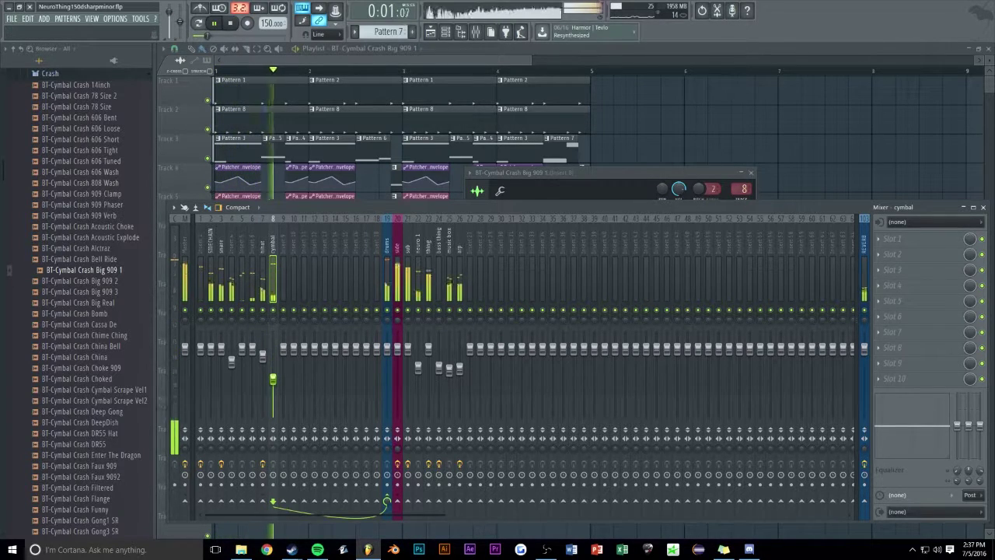
{"action": "right_click", "coordinate": [659, 140]}
{"action": "scroll", "coordinate": [55, 267], "scroll_direction": "up", "scroll_amount": 6}
{"action": "key", "text": "space"}
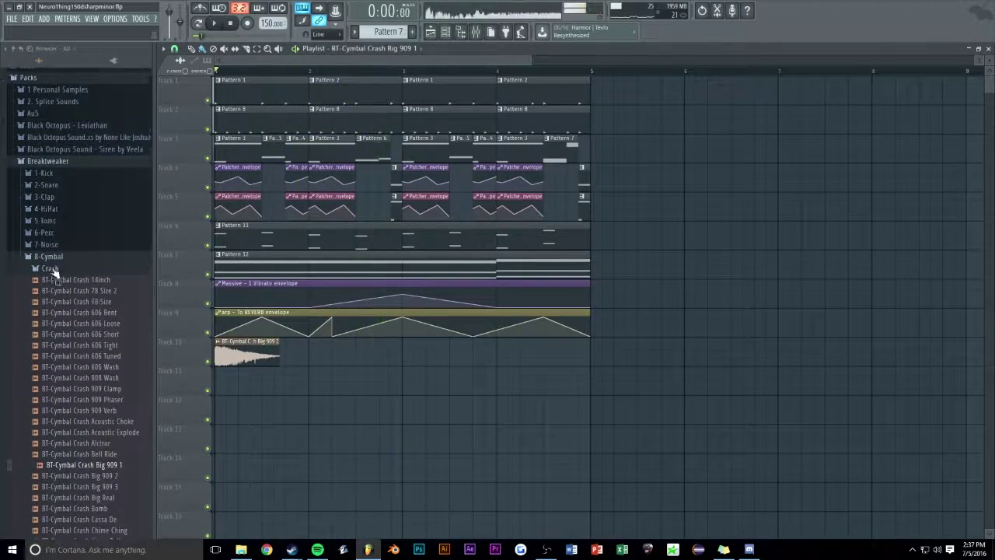
Collapse the Crash, 8-Cymbal and Breaktweaker folders in the sample browser
{"action": "left_click", "coordinate": [53, 268]}
{"action": "left_click", "coordinate": [54, 258]}
{"action": "left_click", "coordinate": [54, 162]}
{"action": "scroll", "coordinate": [56, 171], "scroll_direction": "up", "scroll_amount": 3}
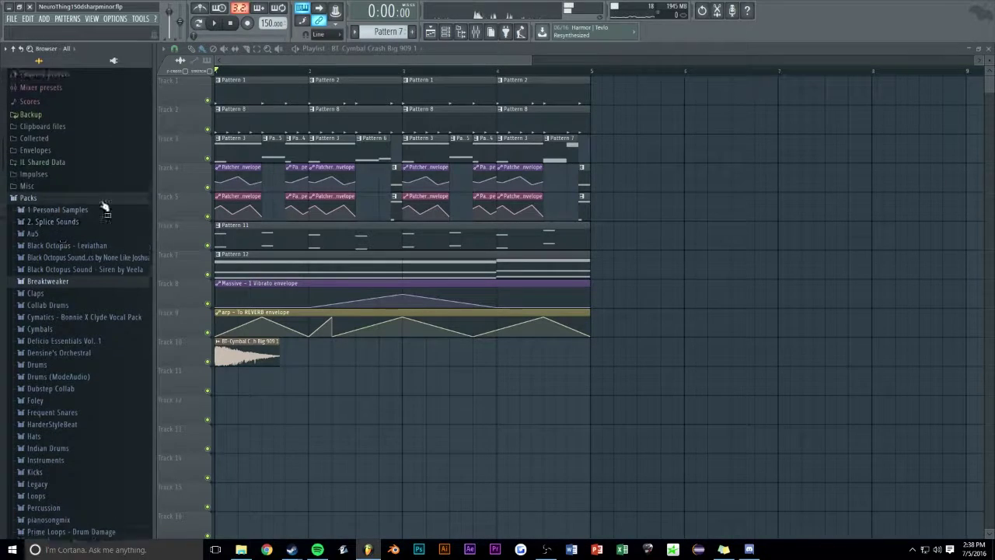
{"action": "scroll", "coordinate": [78, 211], "scroll_direction": "up", "scroll_amount": 1}
Show the Unsorted channels, start the new Pattern 13 and add another Massive channel
{"action": "key", "text": "F6"}
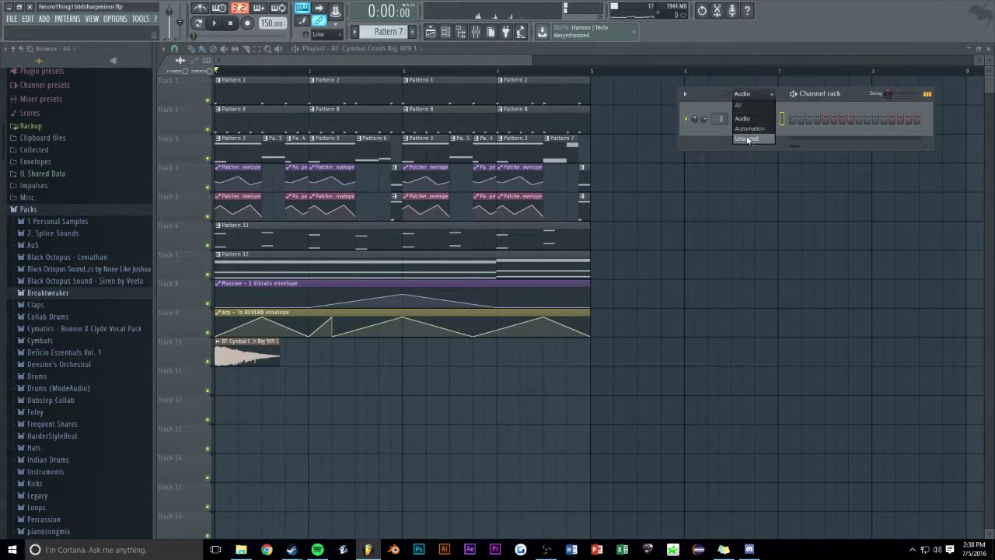
{"action": "left_click", "coordinate": [748, 139]}
{"action": "key", "text": "F4"}
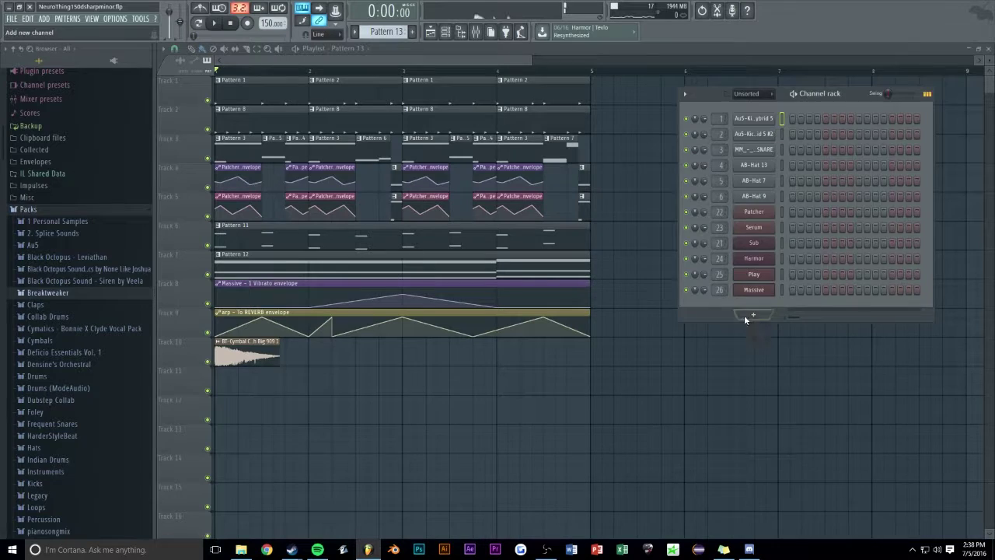
{"action": "left_click", "coordinate": [748, 317]}
{"action": "left_click", "coordinate": [848, 136]}
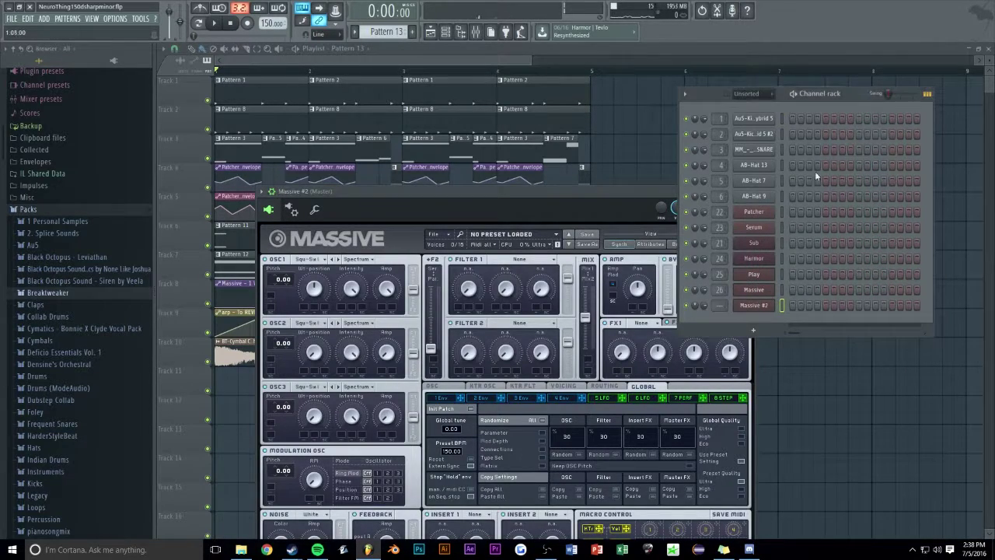
Rename the first Massive channel "arp", the Play channel "music box" and the Harmor channel "bass thing"
{"action": "left_click", "coordinate": [759, 294], "text": "shift"}
{"action": "key", "text": "Return"}
{"action": "left_click", "coordinate": [754, 275], "text": "shift"}
{"action": "type", "text": "music bo"}
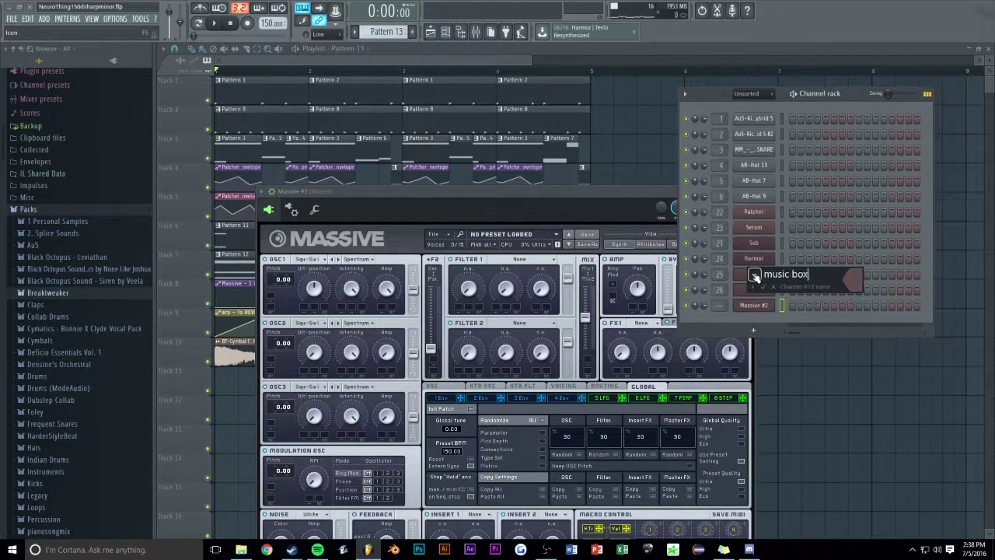
{"action": "type", "text": "x"}
{"action": "key", "text": "Return"}
{"action": "left_click", "coordinate": [761, 263], "text": "shift"}
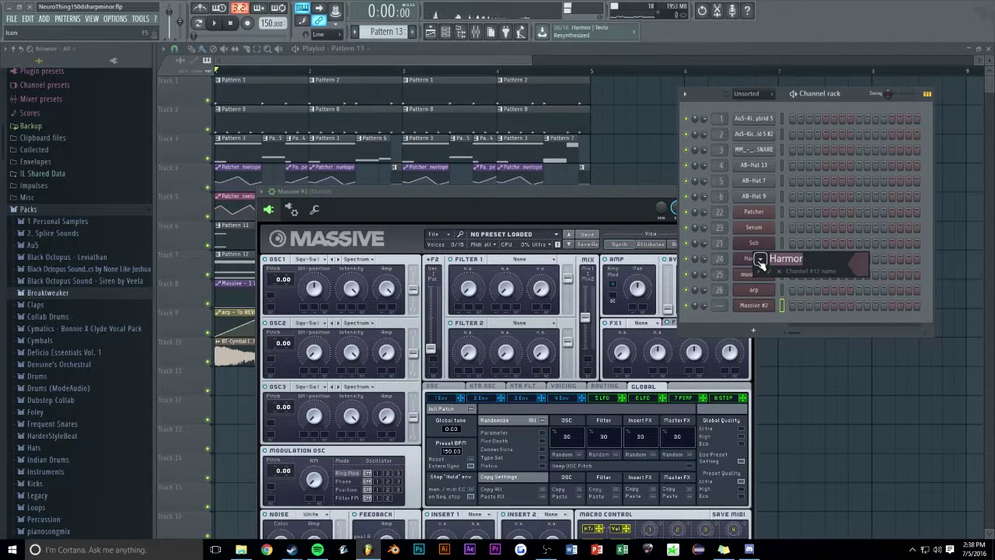
{"action": "type", "text": "bass thing"}
{"action": "key", "text": "Return"}
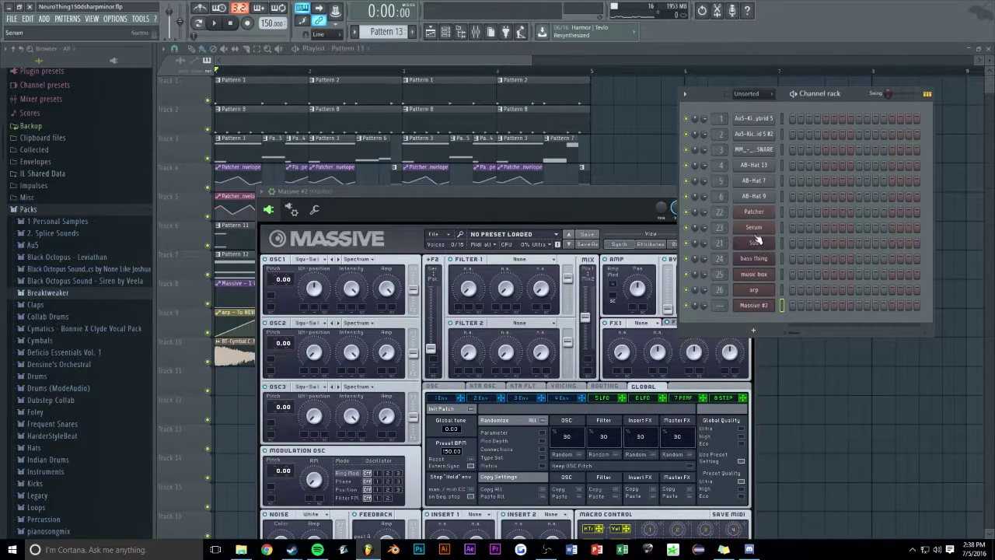
Rename the Serum channel "thing" and the Patcher channel "neuro bass"
{"action": "left_click", "coordinate": [757, 230], "text": "shift"}
{"action": "type", "text": "thi"}
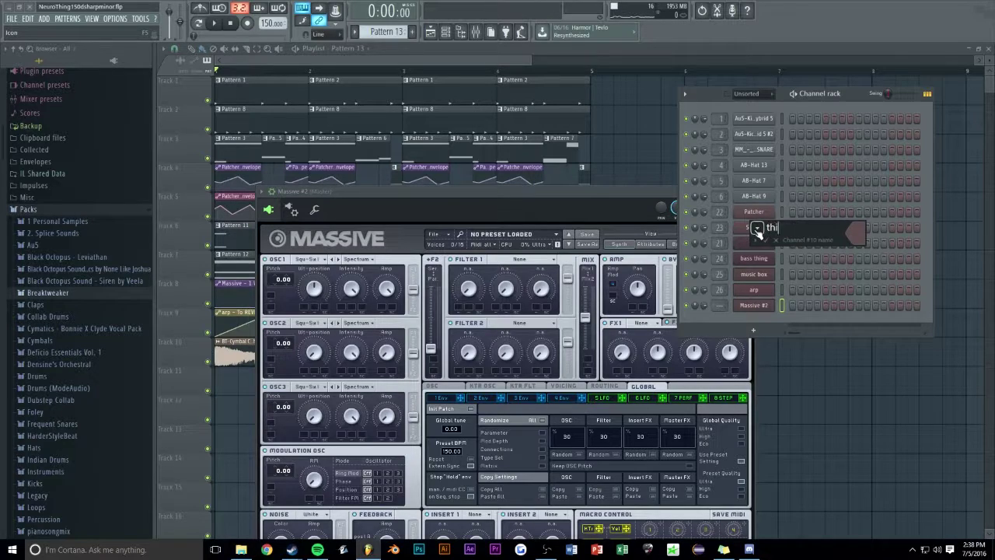
{"action": "type", "text": "ng"}
{"action": "key", "text": "Return"}
{"action": "left_click", "coordinate": [760, 214], "text": "shift"}
{"action": "type", "text": "neuro bass"}
{"action": "key", "text": "Return"}
Route the Massive #2 channel to mixer track 27 and name that track "noise"
{"action": "double_click", "coordinate": [719, 309]}
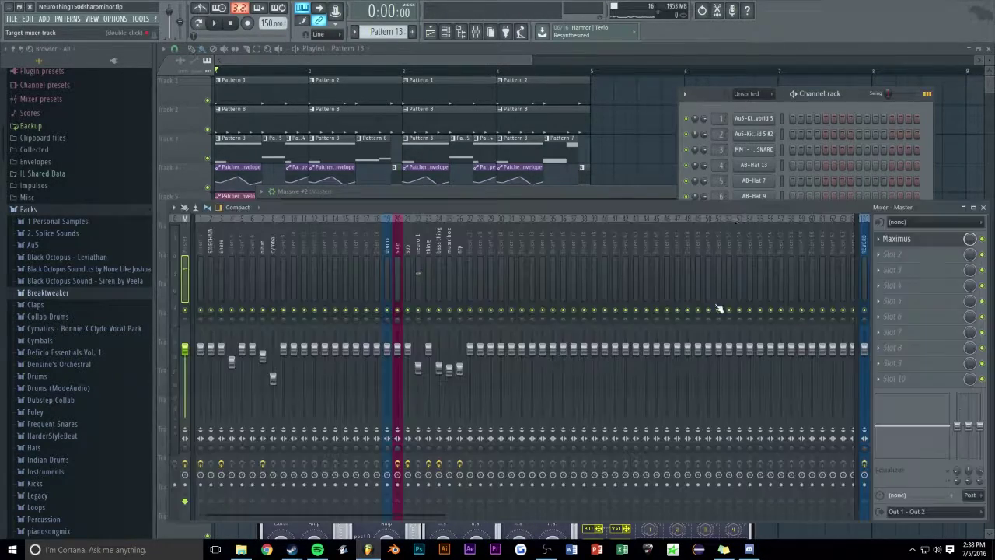
{"action": "left_click_drag", "start_coordinate": [836, 101], "coordinate": [862, 101]}
{"action": "left_click_drag", "start_coordinate": [746, 305], "coordinate": [746, 282]}
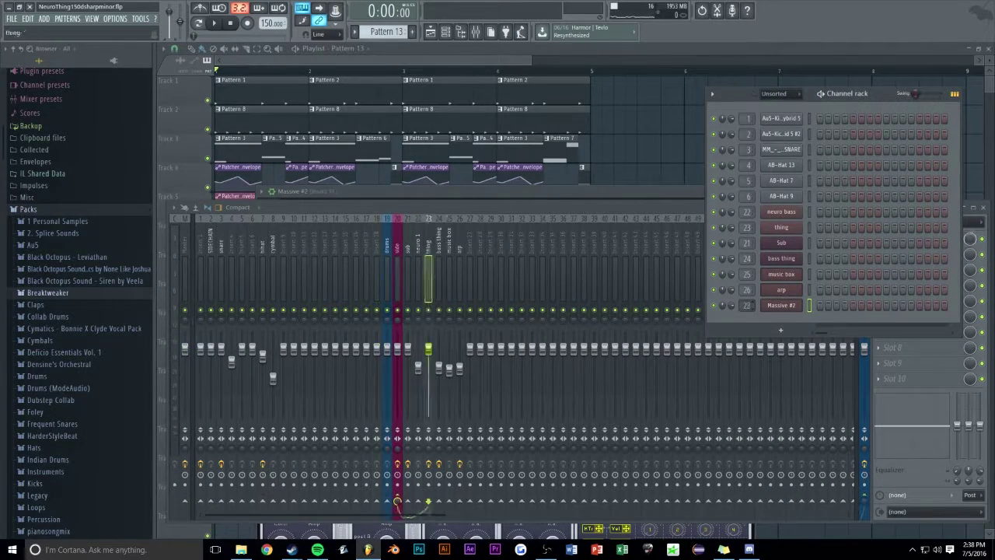
{"action": "double_click", "coordinate": [469, 247]}
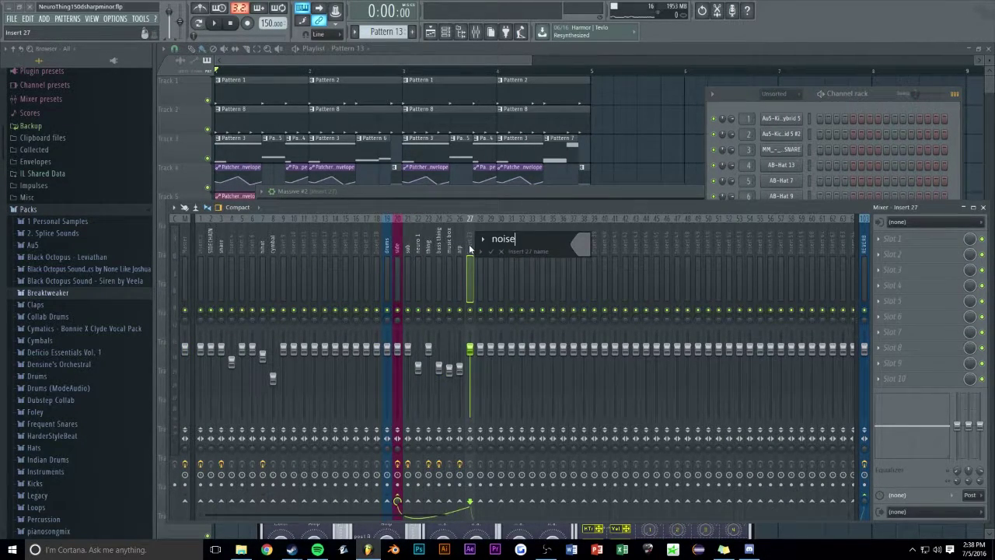
{"action": "type", "text": "noise"}
{"action": "key", "text": "Return"}
{"action": "left_click", "coordinate": [833, 159]}
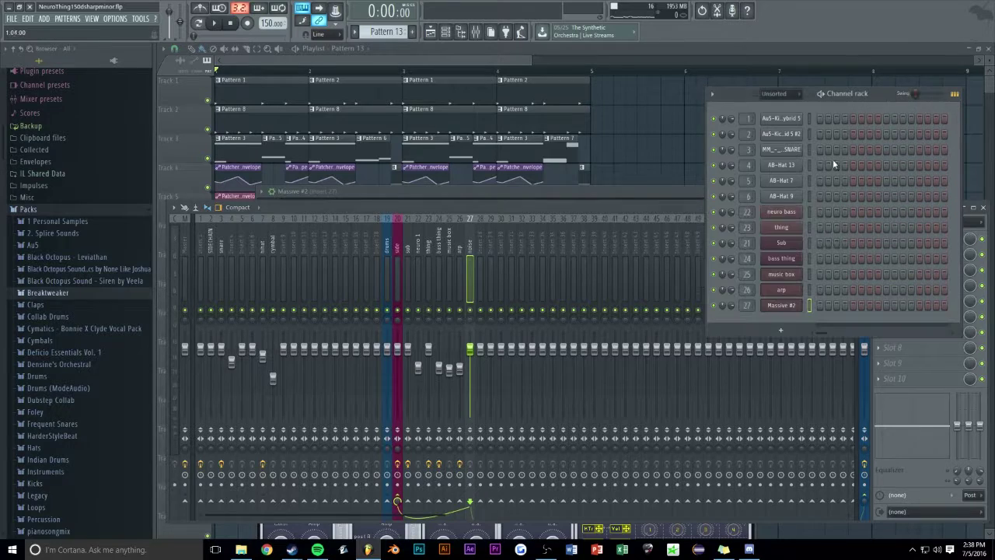
Draw an E4 note at the start of Massive #2's piano roll in Pattern 13
{"action": "right_click", "coordinate": [790, 308]}
{"action": "left_click", "coordinate": [824, 305]}
{"action": "left_click", "coordinate": [206, 367]}
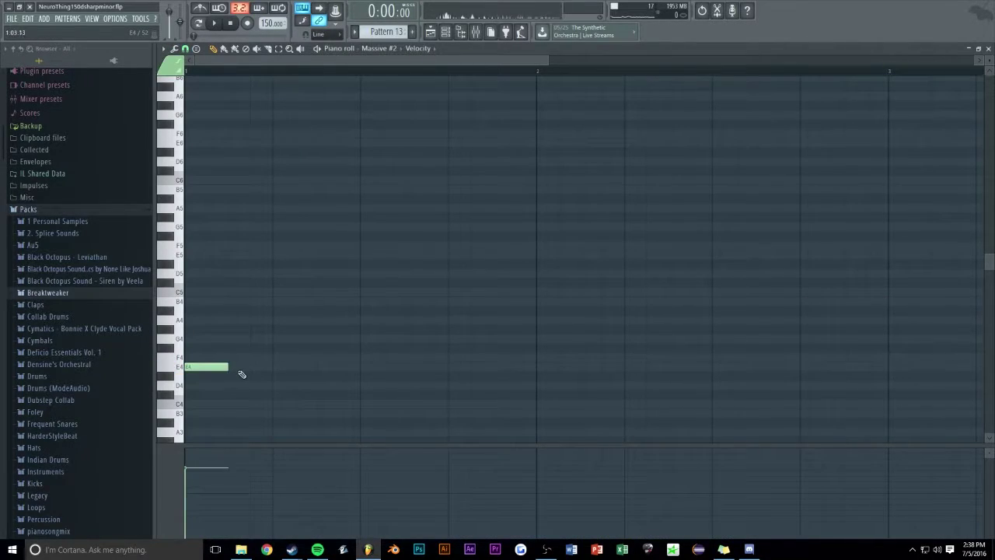
Place Pattern 13 on Track 11 and repeat it to fill the first four bars
{"action": "key", "text": "Escape"}
{"action": "left_click_drag", "start_coordinate": [661, 148], "coordinate": [89, 373]}
{"action": "key", "text": "ctrl+b"}
{"action": "key", "text": "ctrl+b"}
{"action": "key", "text": "ctrl+b"}
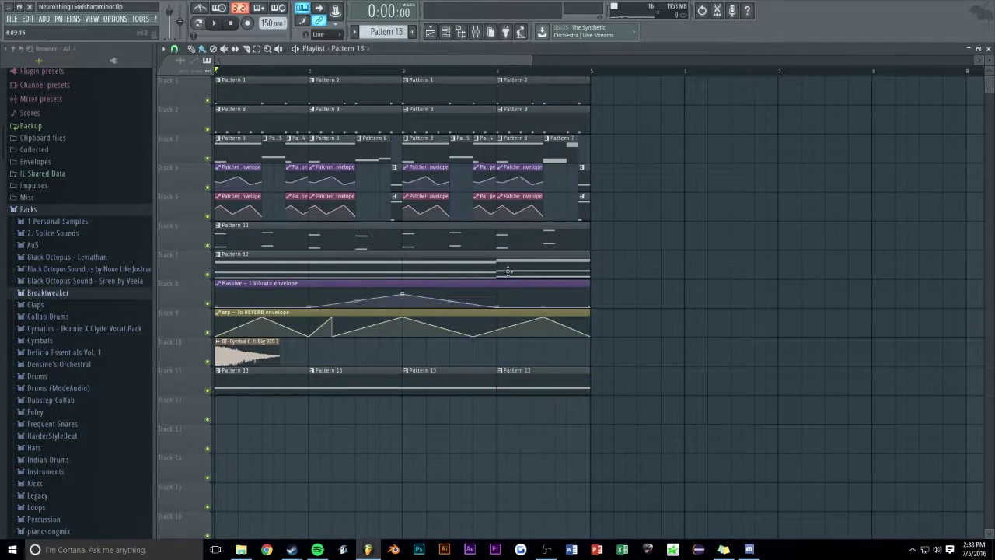
Load Fruity Balance in the first effect slot of the noise mixer track and create an automation clip for its volume
{"action": "left_click", "coordinate": [476, 31]}
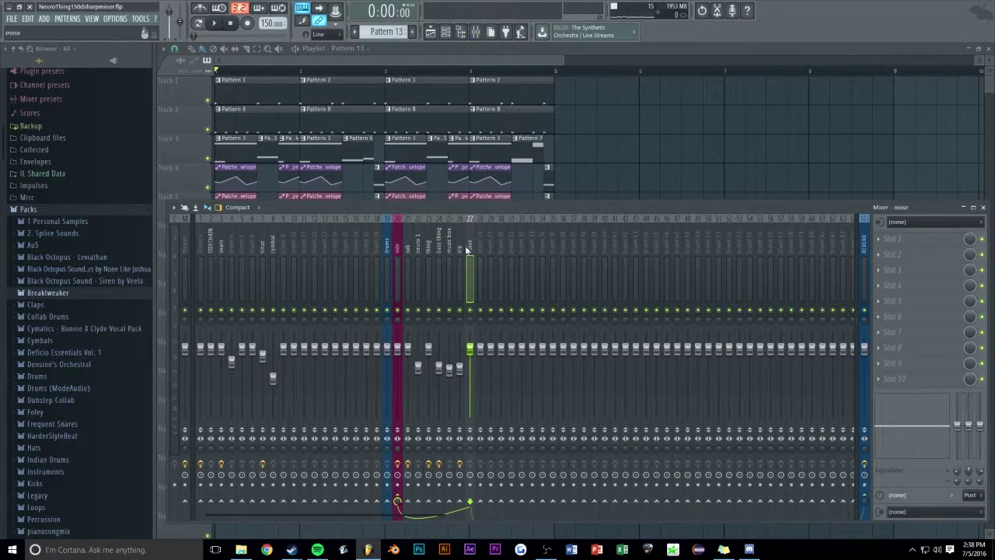
{"action": "left_click", "coordinate": [888, 246]}
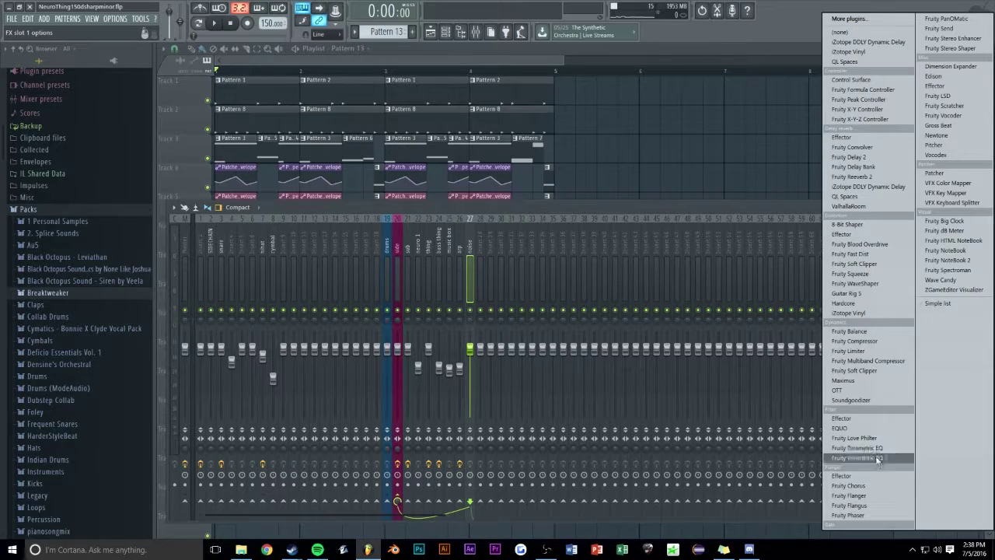
{"action": "left_click", "coordinate": [867, 334]}
{"action": "right_click", "coordinate": [265, 115]}
{"action": "left_click", "coordinate": [304, 183]}
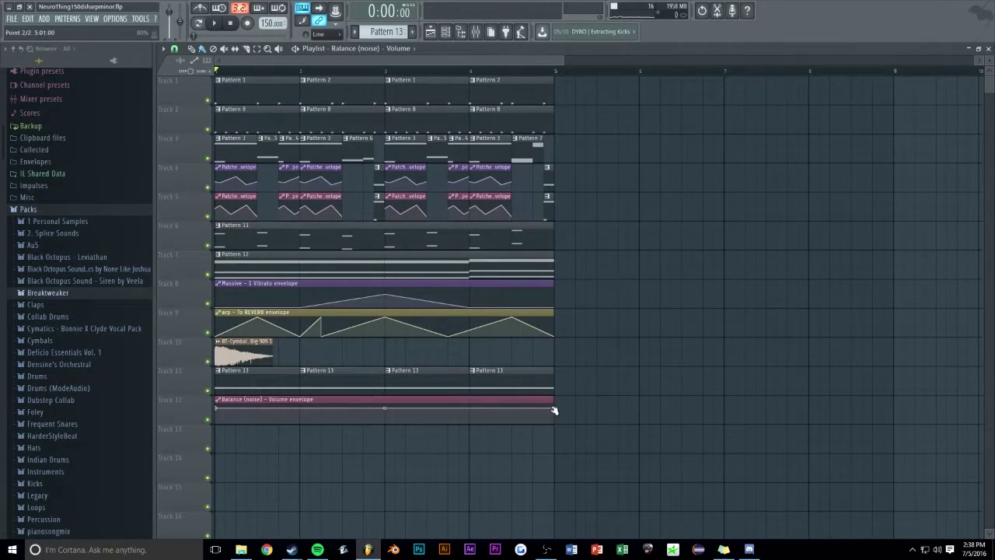
Shorten the Balance volume automation to one bar, shape it as a ramp rising from zero, and repeat it across four bars
{"action": "left_click_drag", "start_coordinate": [554, 410], "coordinate": [331, 410]}
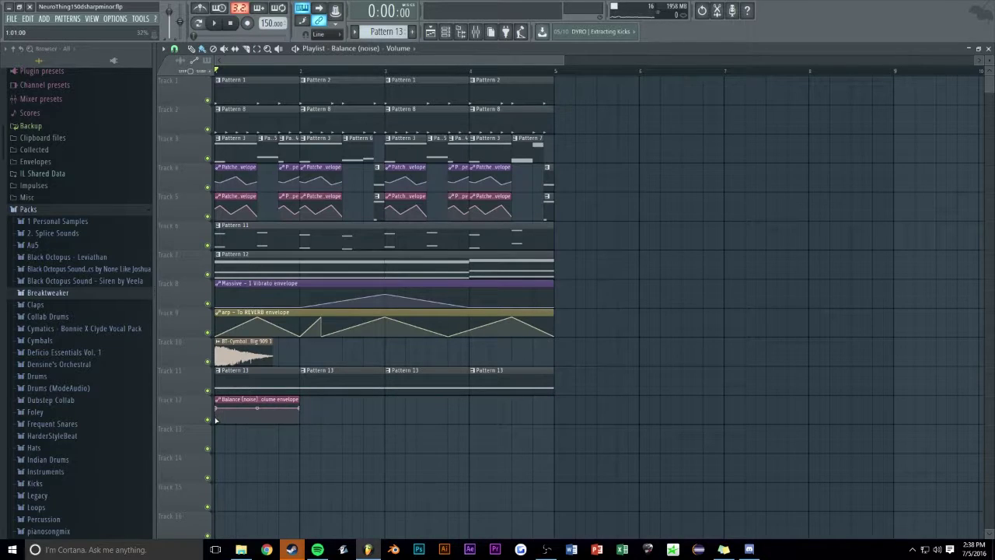
{"action": "left_click_drag", "start_coordinate": [327, 415], "coordinate": [268, 418]}
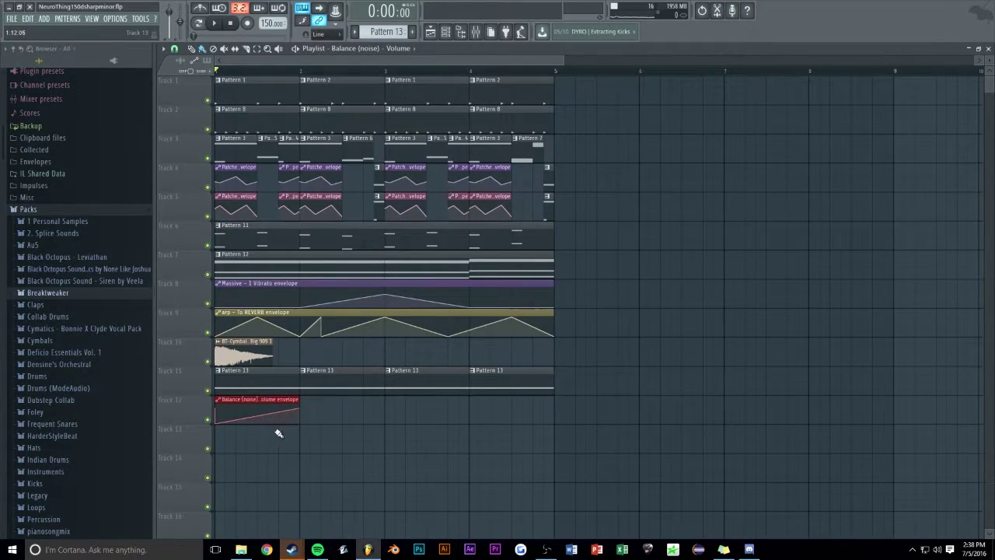
{"action": "key", "text": "ctrl+b"}
{"action": "key", "text": "ctrl+b"}
{"action": "key", "text": "ctrl+b"}
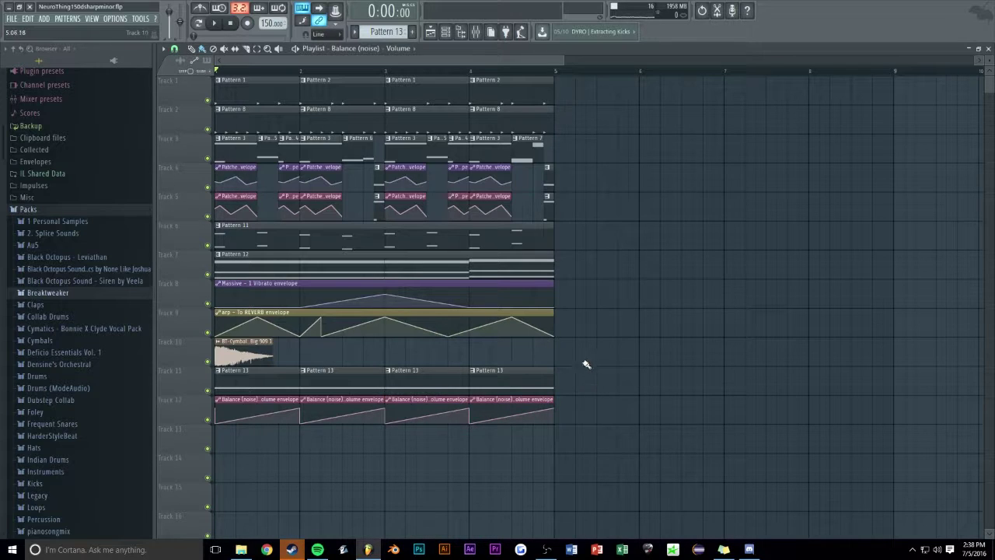
Play the song, open the Massive #2 synth and raise its noise oscillator's amp to 100
{"action": "key", "text": "space"}
{"action": "left_click", "coordinate": [446, 32]}
{"action": "left_click", "coordinate": [782, 93]}
{"action": "left_click", "coordinate": [782, 138]}
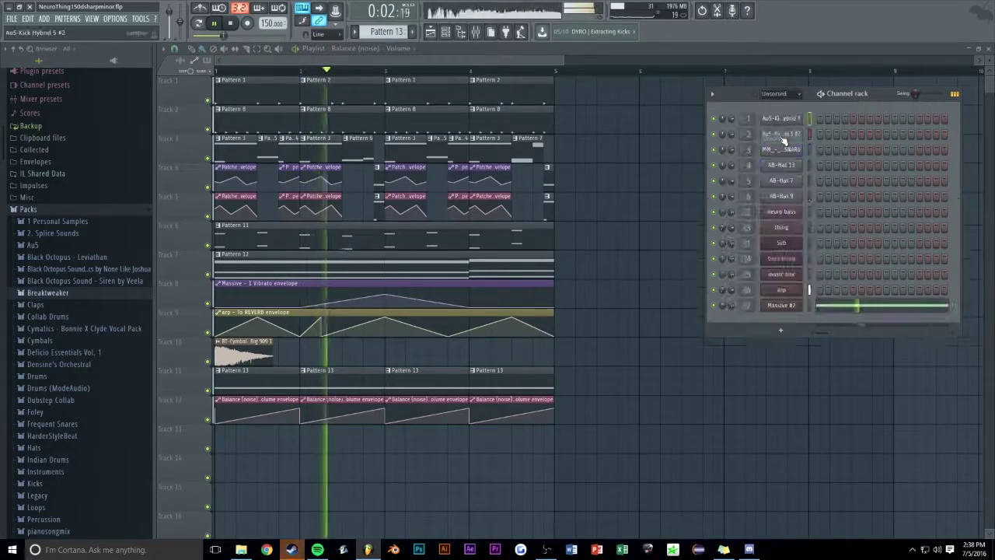
{"action": "left_click", "coordinate": [777, 304]}
{"action": "left_click_drag", "start_coordinate": [441, 195], "coordinate": [440, 75]}
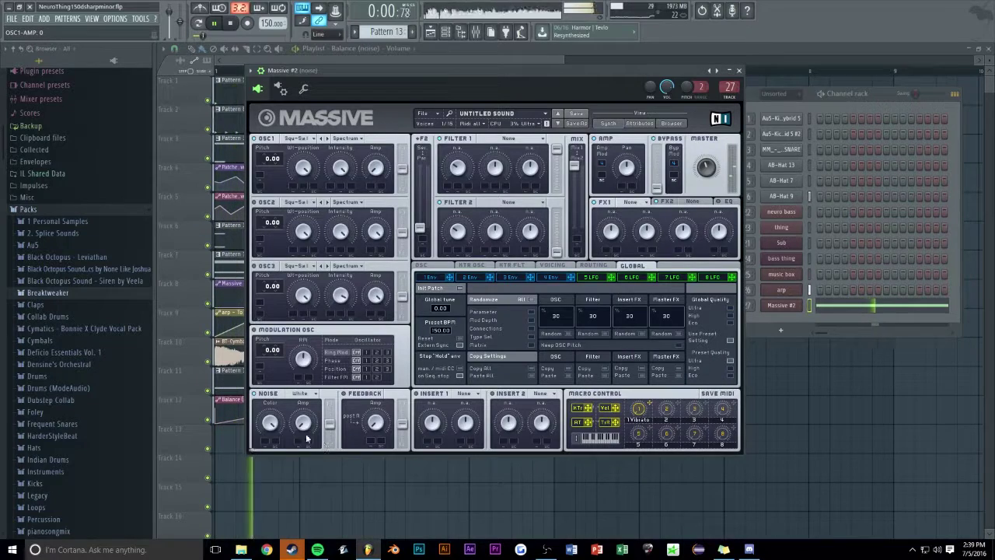
{"action": "left_click_drag", "start_coordinate": [303, 422], "coordinate": [318, 303]}
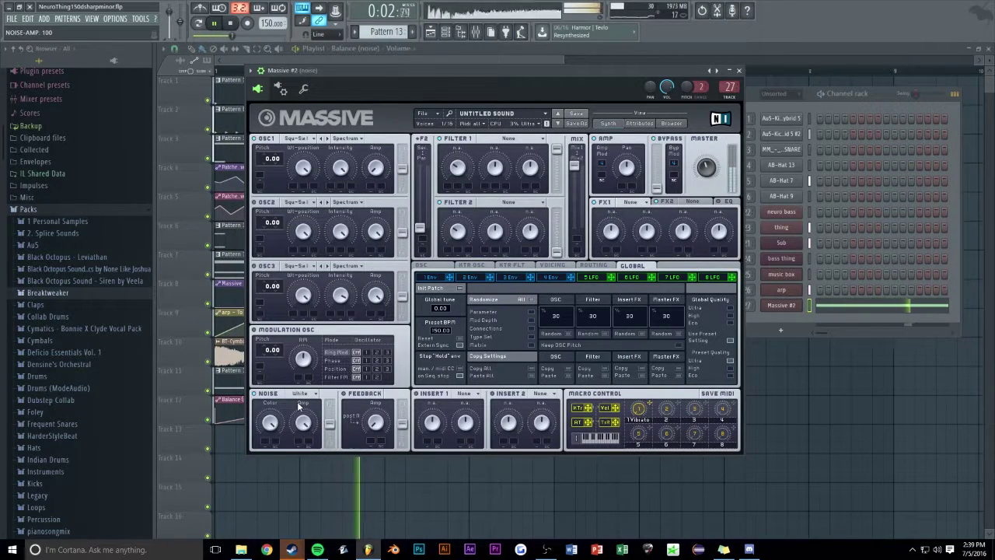
Solo the noise mixer track, lower its fader to about -2.7 dB, and unsolo it
{"action": "key", "text": "F5"}
{"action": "key", "text": "F9"}
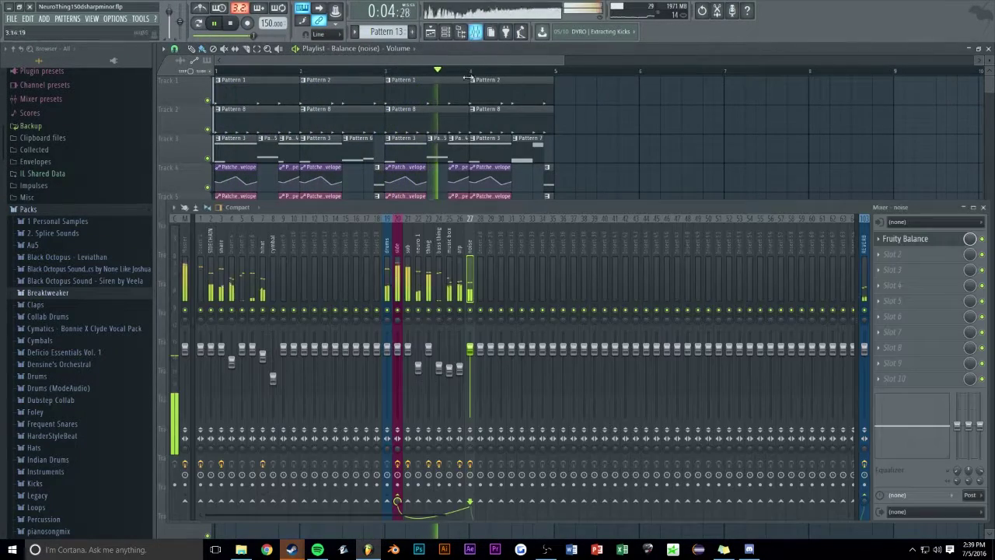
{"action": "right_click", "coordinate": [470, 310]}
{"action": "left_click_drag", "start_coordinate": [470, 349], "coordinate": [470, 356]}
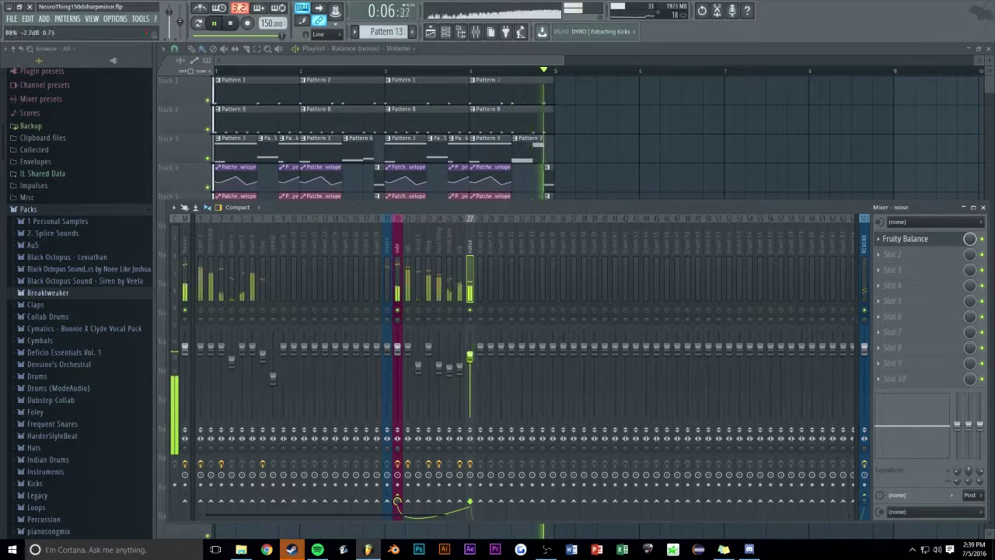
{"action": "right_click", "coordinate": [470, 311]}
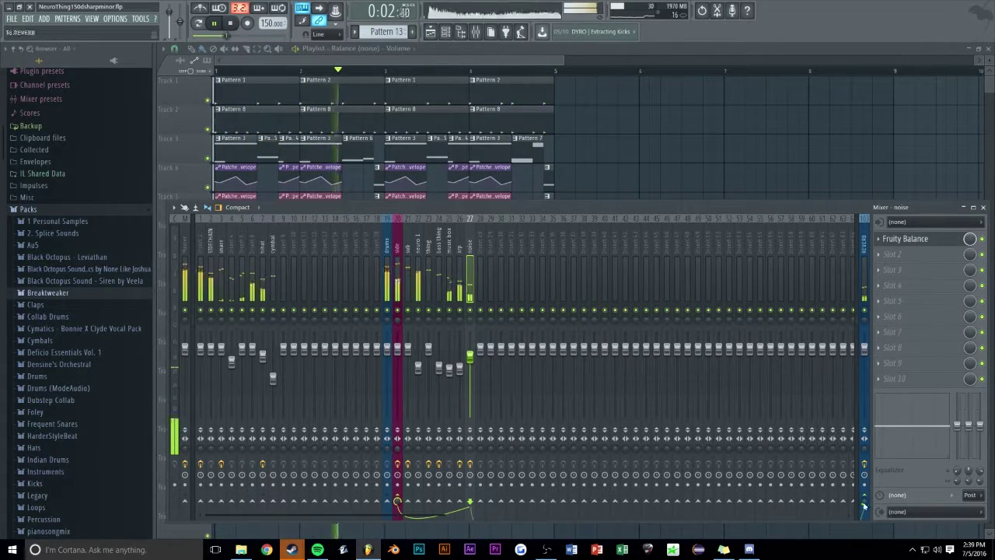
{"action": "key", "text": "F9"}
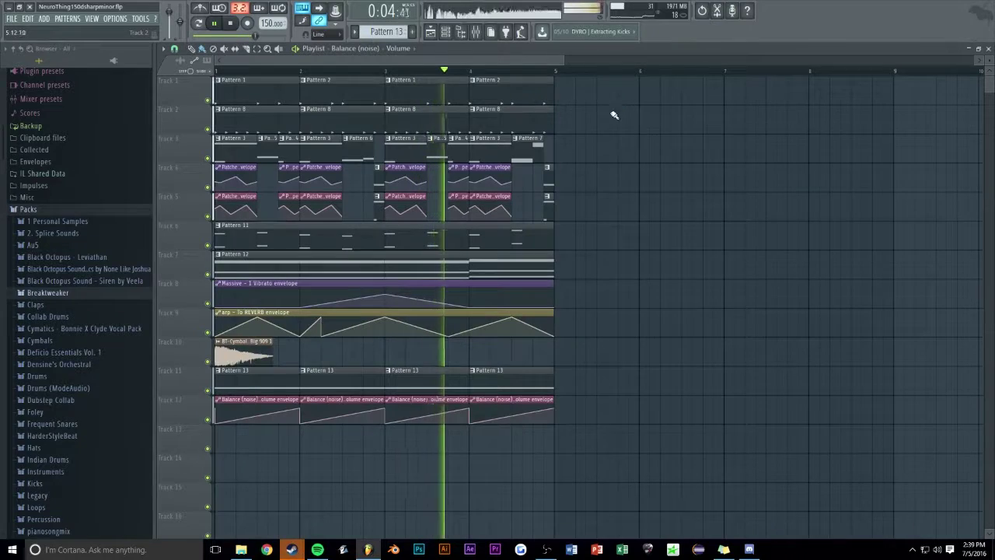
Load Fruity Parametric EQ 2 in the cymbal mixer track's first effect slot and pull band 5 down into a dip
{"action": "scroll", "coordinate": [614, 125], "scroll_direction": "down", "scroll_amount": 2}
{"action": "left_click_drag", "start_coordinate": [636, 61], "coordinate": [631, 61]}
{"action": "key", "text": "space"}
{"action": "key", "text": "F9"}
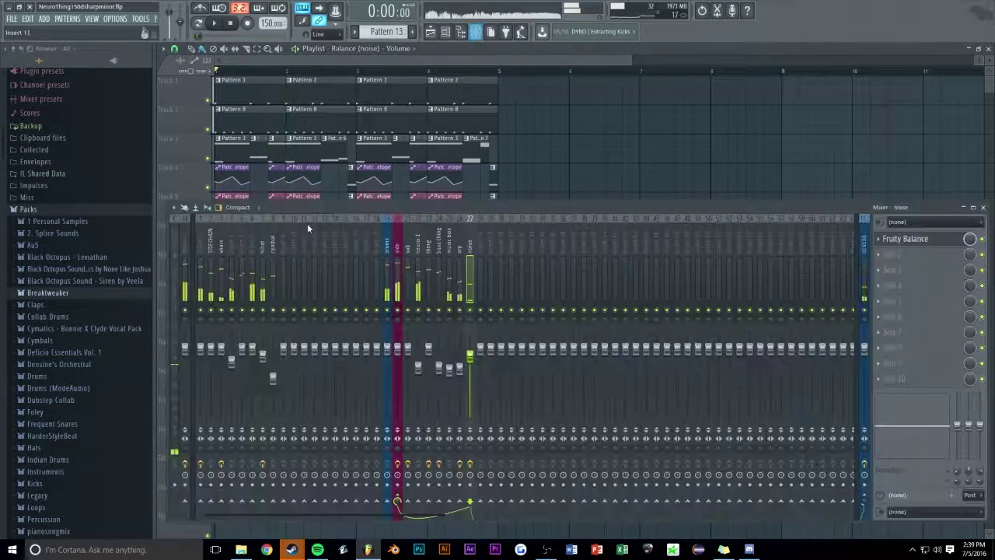
{"action": "left_click", "coordinate": [273, 247]}
{"action": "left_click", "coordinate": [917, 239]}
{"action": "left_click", "coordinate": [877, 437]}
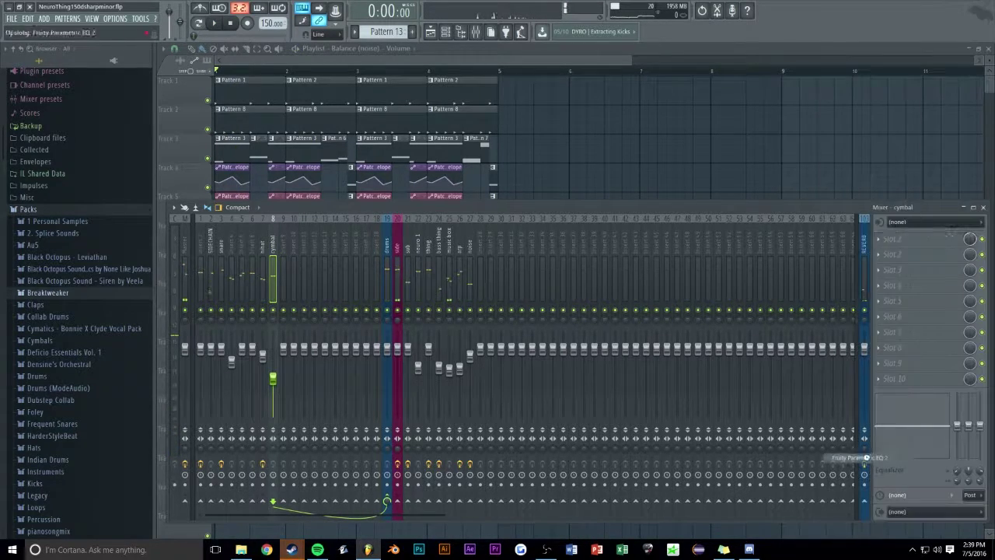
{"action": "left_click_drag", "start_coordinate": [329, 207], "coordinate": [330, 237]}
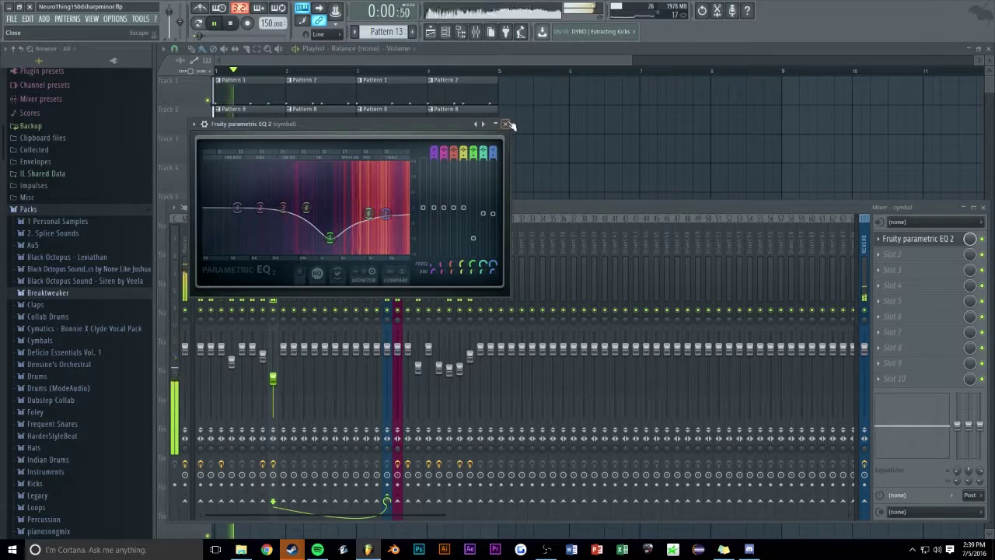
{"action": "left_click", "coordinate": [505, 124]}
Add Fruity Delay Bank to the cymbal track's second effect slot and audition it with the track soloed, then unsolo the track
{"action": "left_click", "coordinate": [902, 254]}
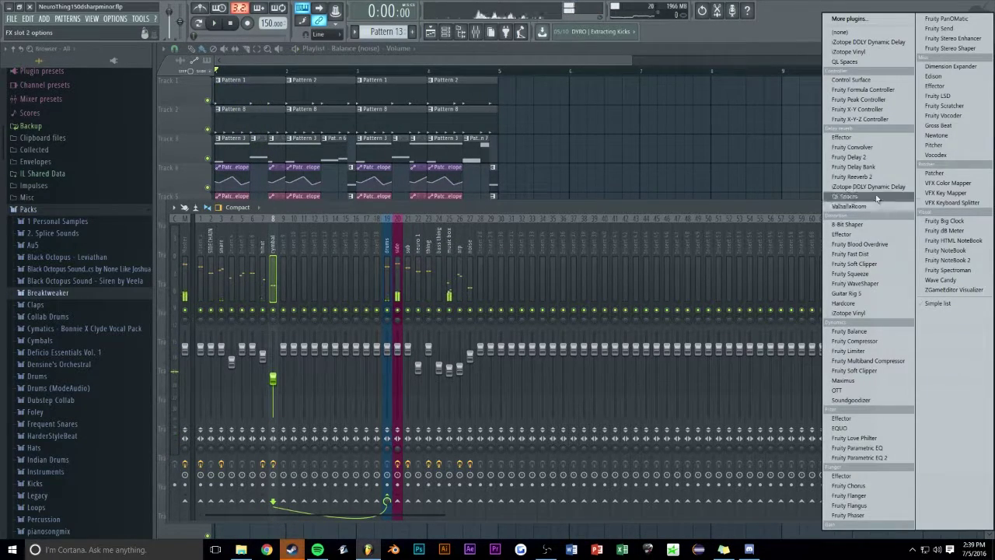
{"action": "left_click", "coordinate": [871, 169]}
{"action": "key", "text": "space"}
{"action": "left_click", "coordinate": [503, 138]}
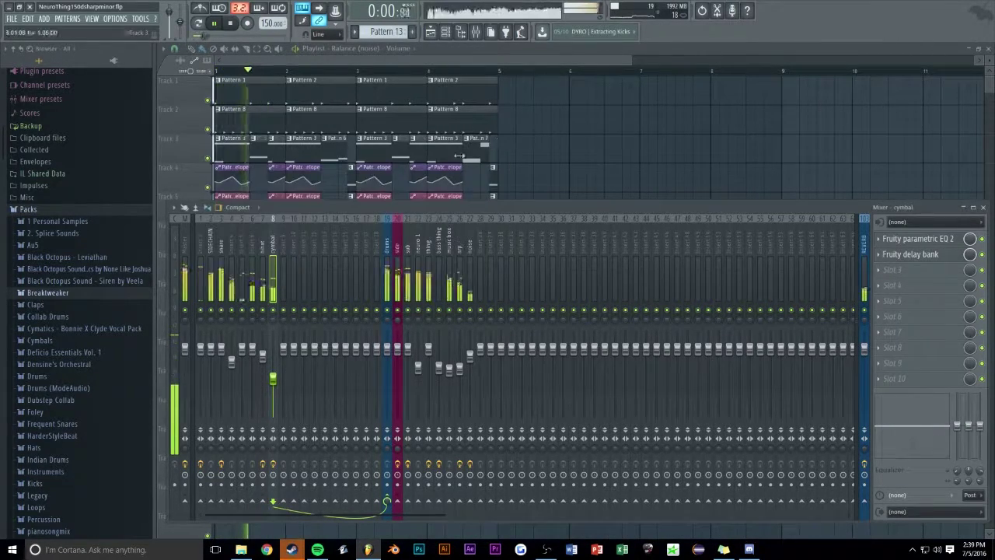
{"action": "left_click", "coordinate": [913, 255]}
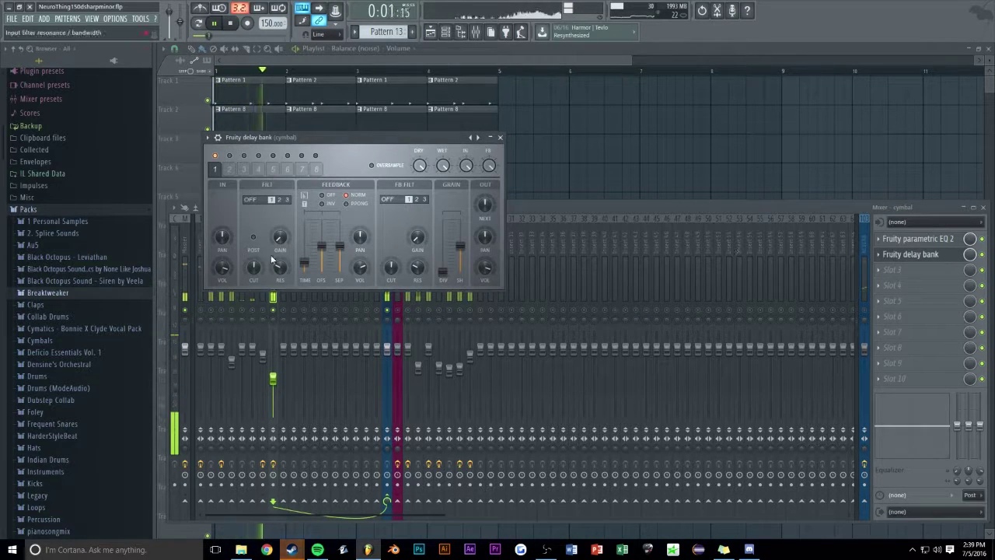
{"action": "left_click", "coordinate": [514, 211]}
{"action": "right_click", "coordinate": [273, 310]}
{"action": "key", "text": "F5"}
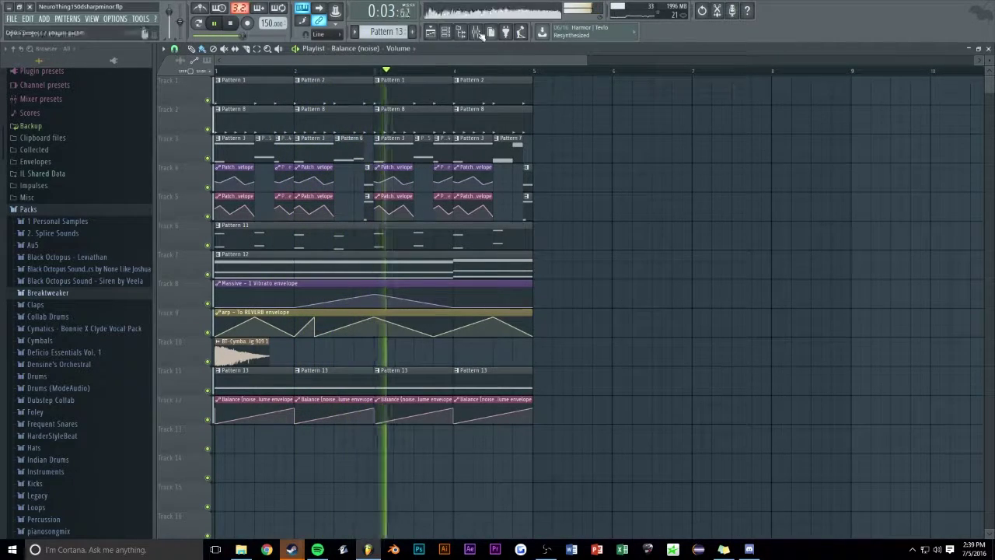
Place a unique copy of the crash cymbal clip in bar 4 on Track 10 and reverse its sample
{"action": "scroll", "coordinate": [473, 57], "scroll_direction": "up", "scroll_amount": 2}
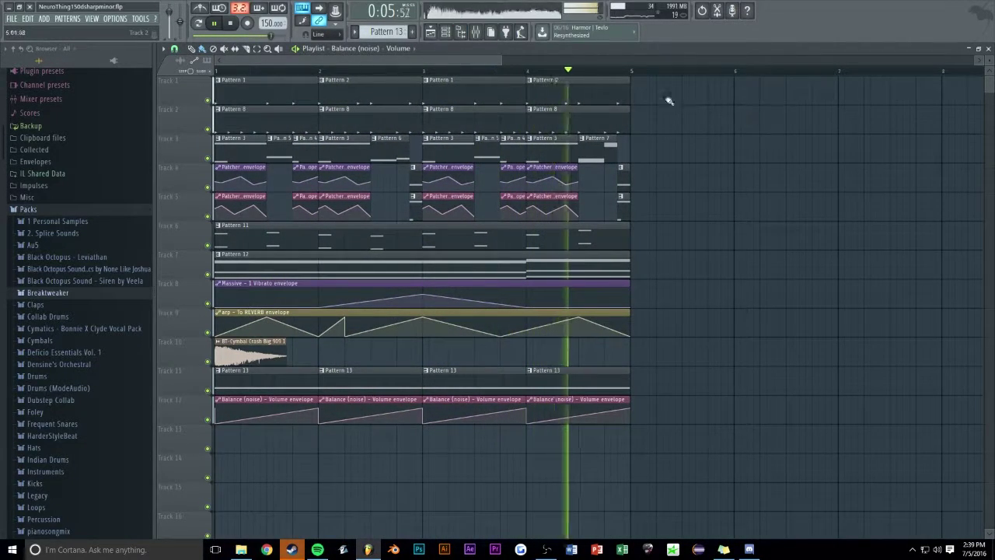
{"action": "left_click_drag", "start_coordinate": [500, 61], "coordinate": [491, 60]}
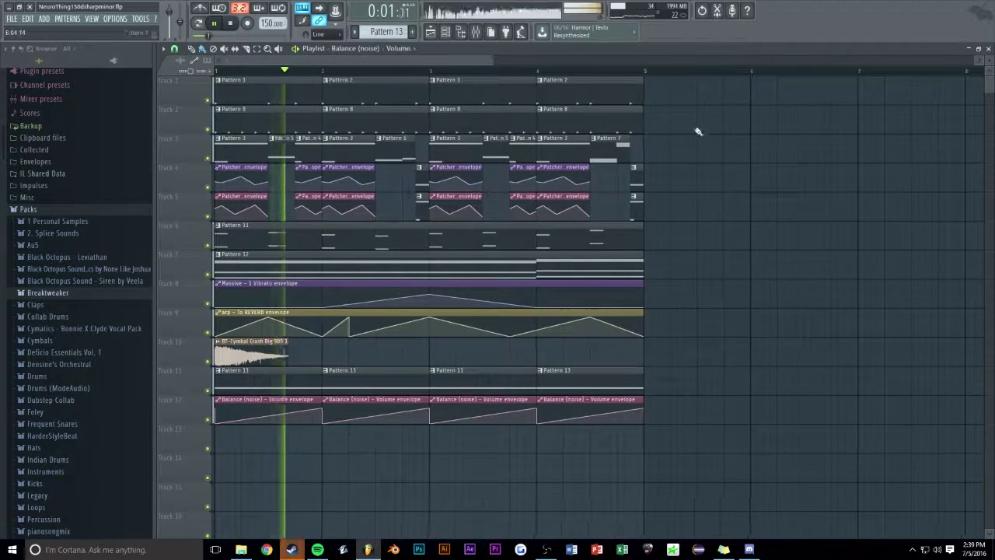
{"action": "key", "text": "space"}
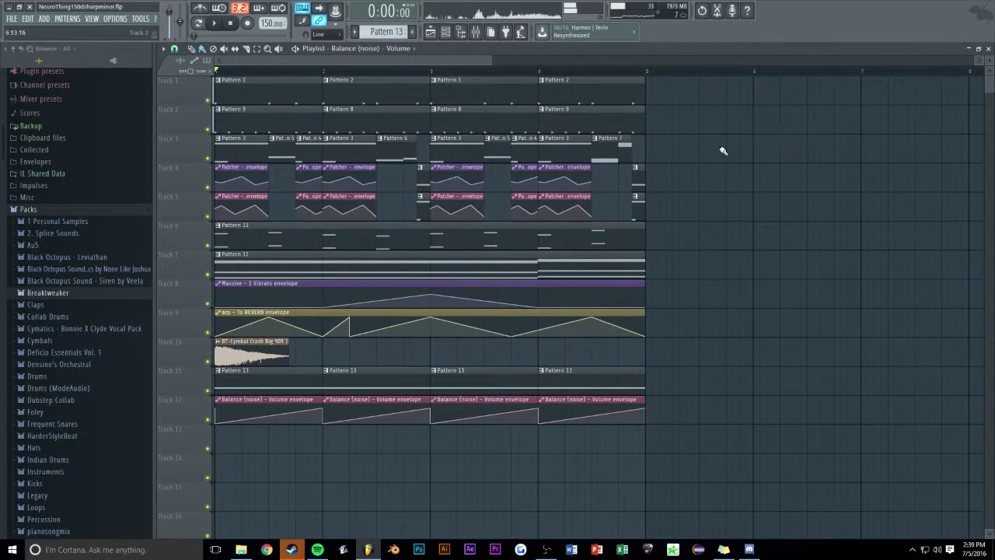
{"action": "right_click", "coordinate": [561, 347]}
{"action": "left_click", "coordinate": [575, 382]}
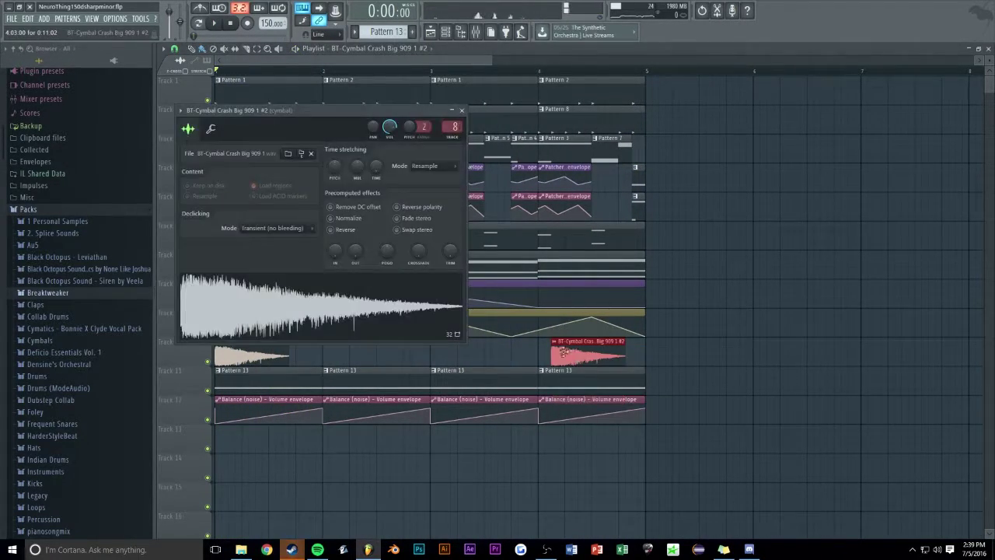
{"action": "left_click", "coordinate": [331, 230]}
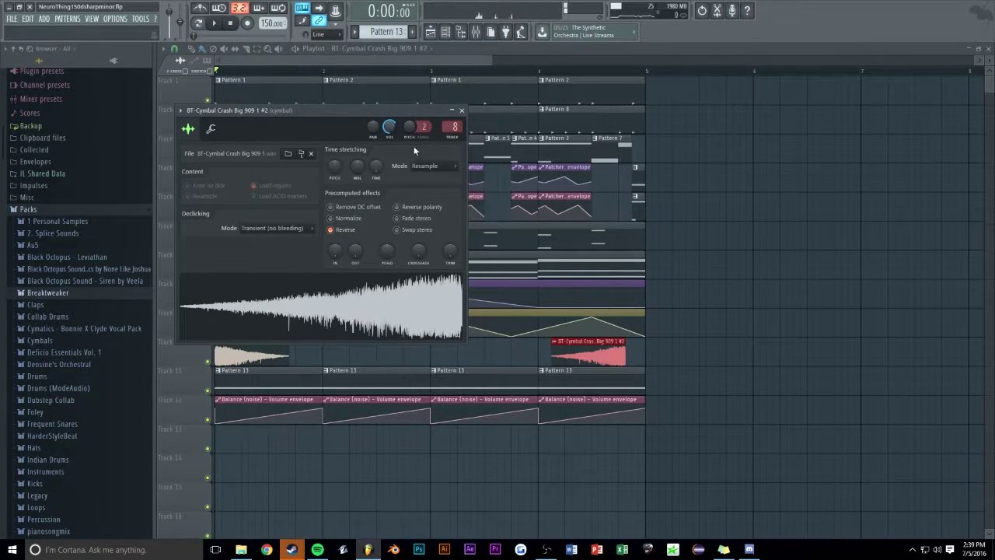
{"action": "left_click", "coordinate": [462, 110]}
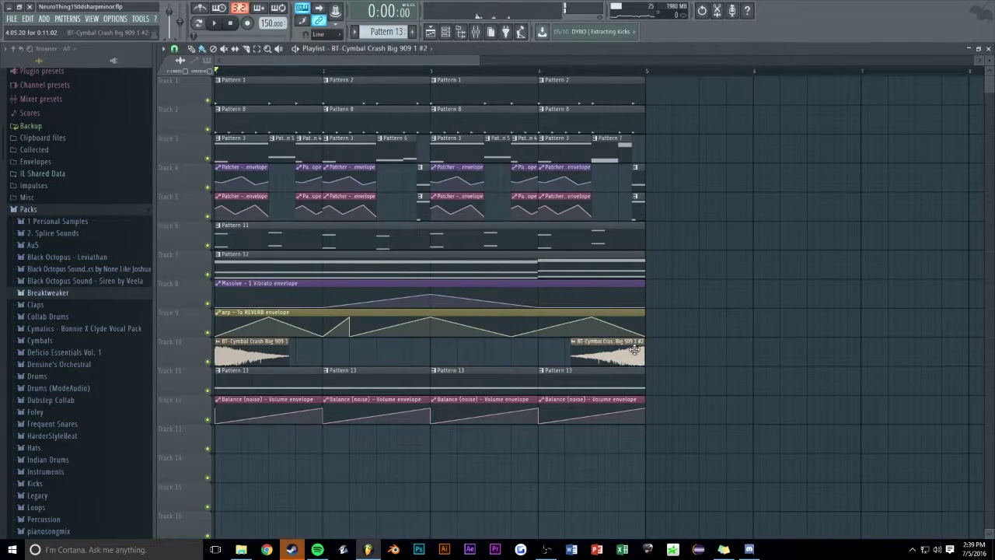
Align the end of the reversed cymbal clip with the start of bar 5 and play the song through
{"action": "key", "text": "space"}
{"action": "left_click_drag", "start_coordinate": [475, 60], "coordinate": [378, 60]}
{"action": "scroll", "coordinate": [538, 346], "scroll_direction": "up", "scroll_amount": 2}
{"action": "left_click_drag", "start_coordinate": [607, 353], "coordinate": [593, 352]}
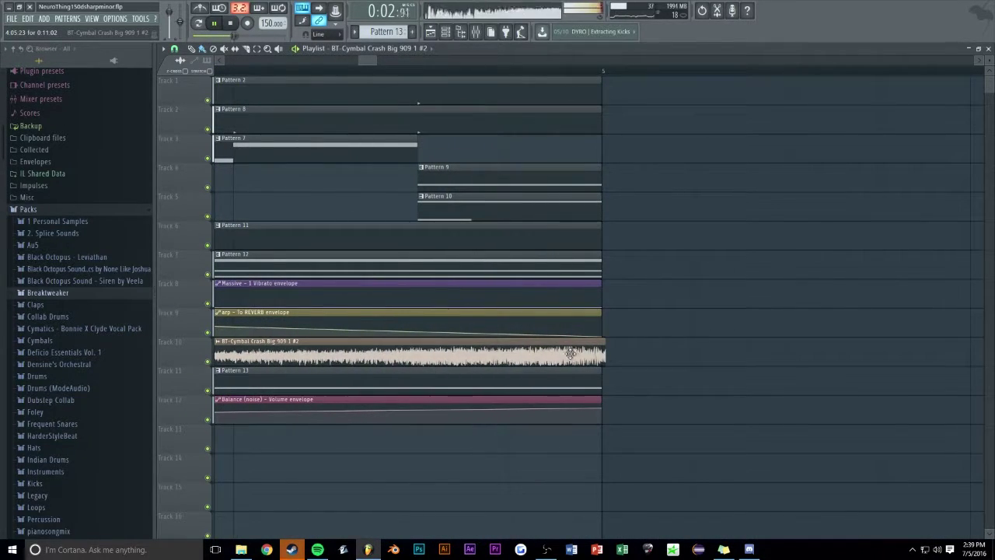
{"action": "scroll", "coordinate": [681, 166], "scroll_direction": "down", "scroll_amount": 8}
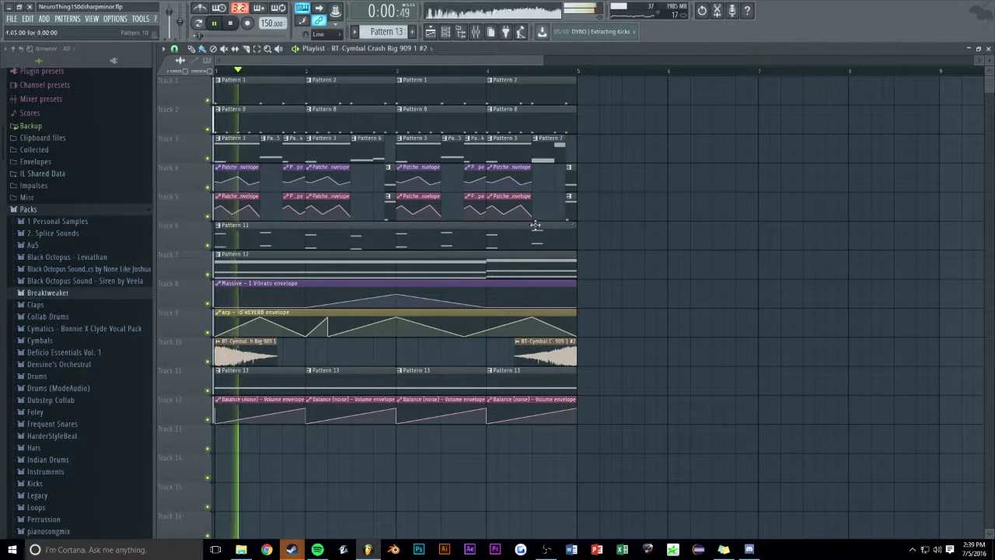
{"action": "scroll", "coordinate": [459, 65], "scroll_direction": "down", "scroll_amount": 1}
{"action": "scroll", "coordinate": [459, 65], "scroll_direction": "down", "scroll_amount": 1}
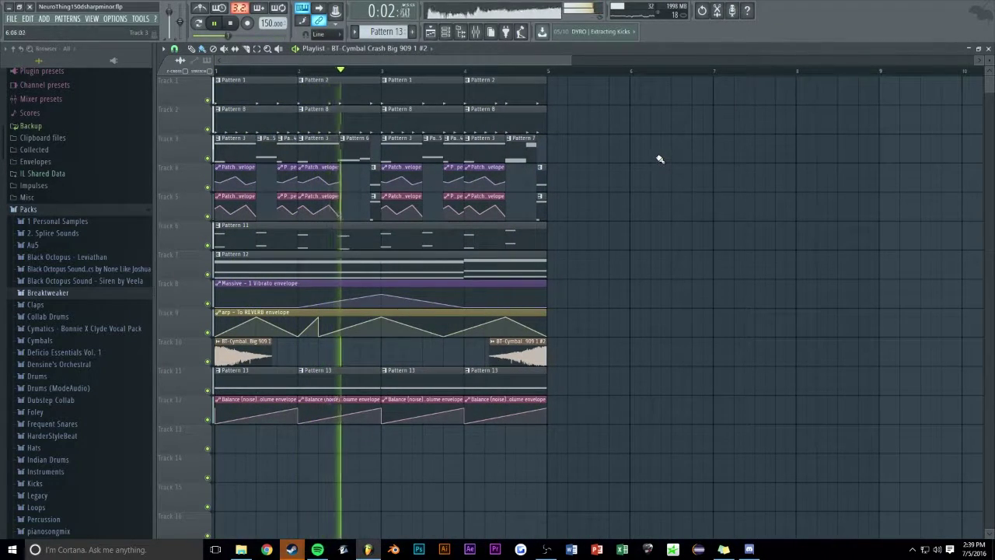
{"action": "scroll", "coordinate": [458, 66], "scroll_direction": "up", "scroll_amount": 3}
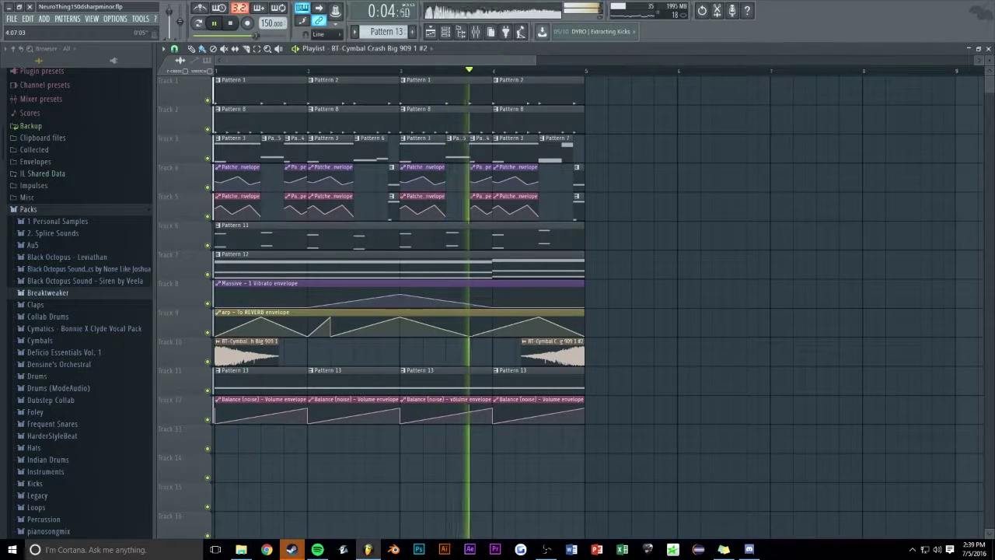
{"action": "key", "text": "space"}
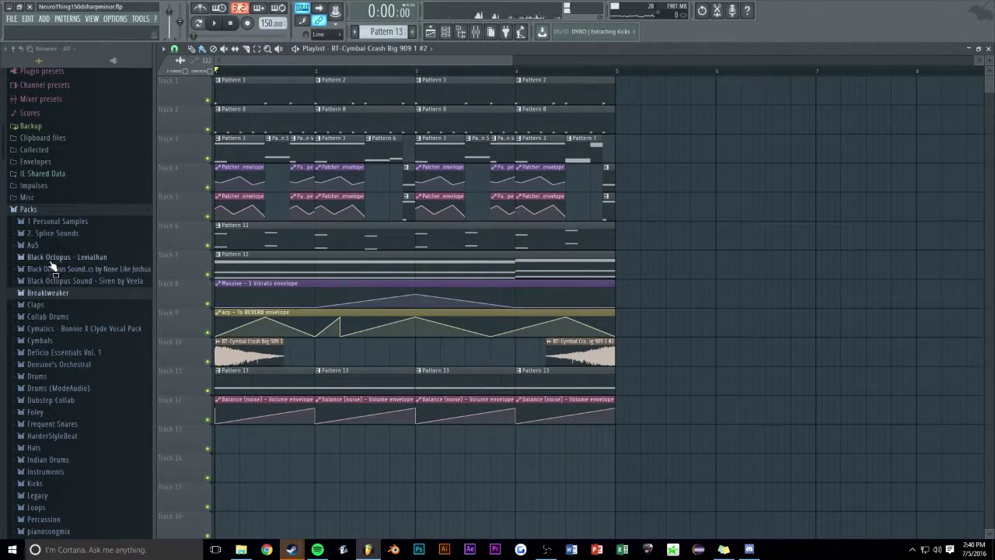
Preview the 140 bpm fill loops in the Black Octopus Leviathan pack and place Lev_Fill_140_02 at bar 4 on Track 13
{"action": "left_click", "coordinate": [52, 258]}
{"action": "left_click", "coordinate": [48, 269]}
{"action": "scroll", "coordinate": [65, 326], "scroll_direction": "down", "scroll_amount": 3}
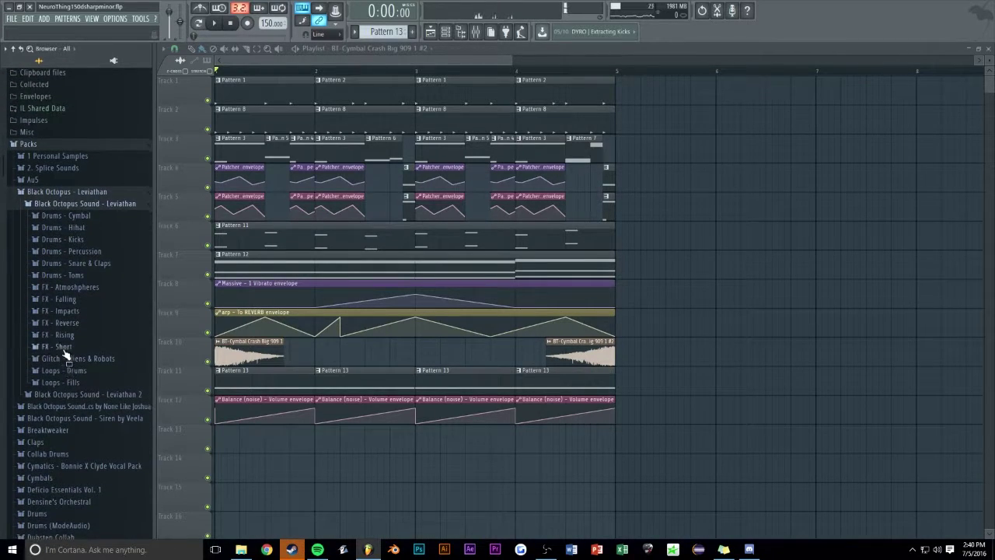
{"action": "left_click", "coordinate": [66, 299]}
{"action": "left_click", "coordinate": [64, 73]}
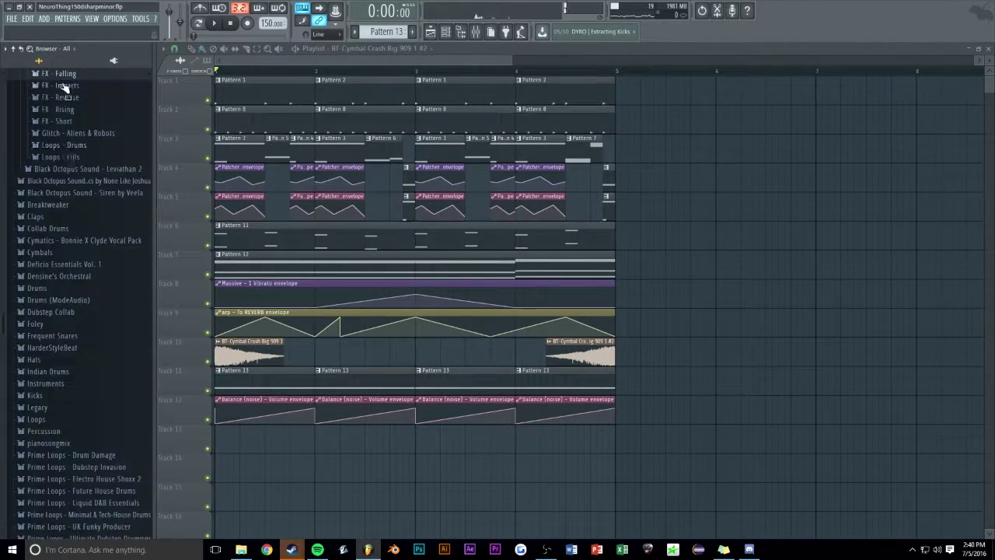
{"action": "left_click", "coordinate": [61, 158]}
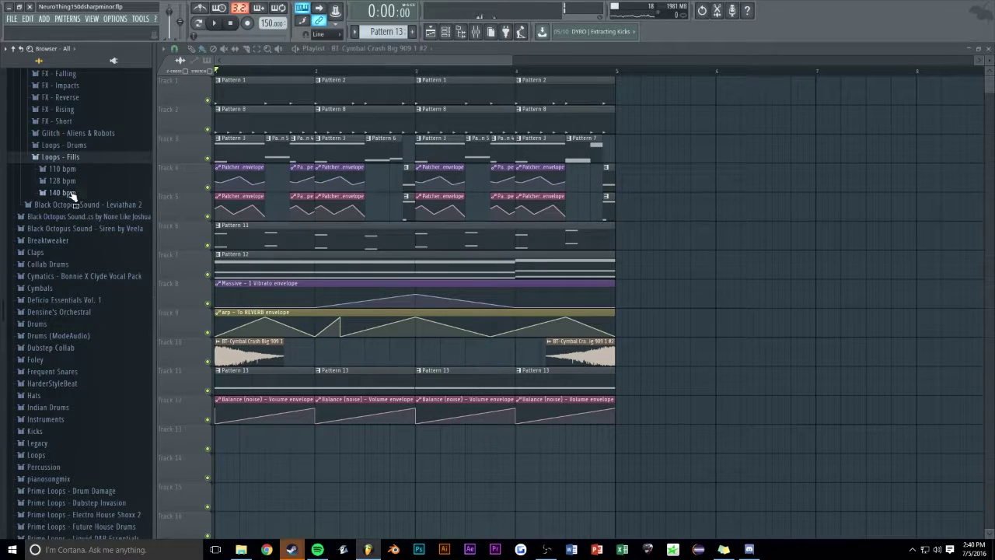
{"action": "left_click", "coordinate": [62, 192]}
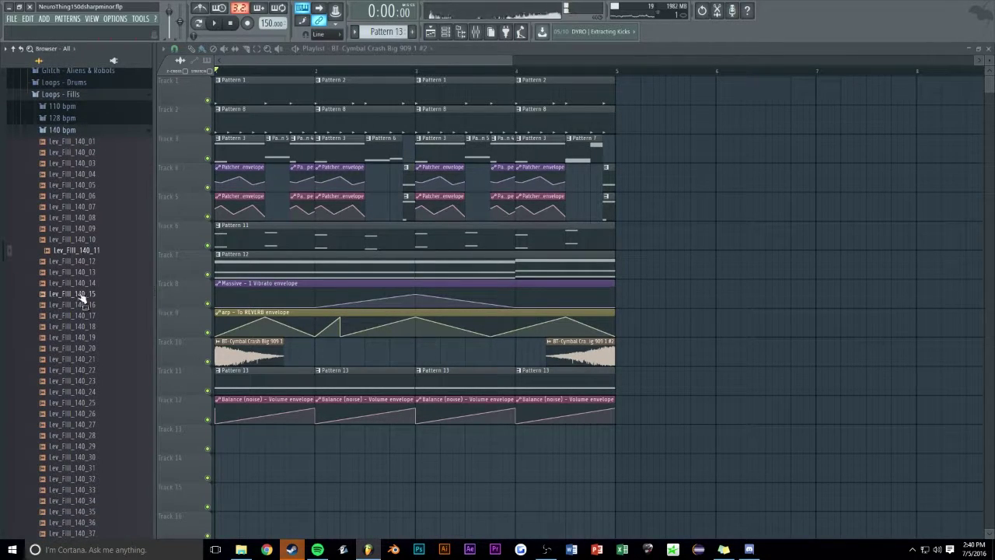
{"action": "left_click", "coordinate": [81, 295]}
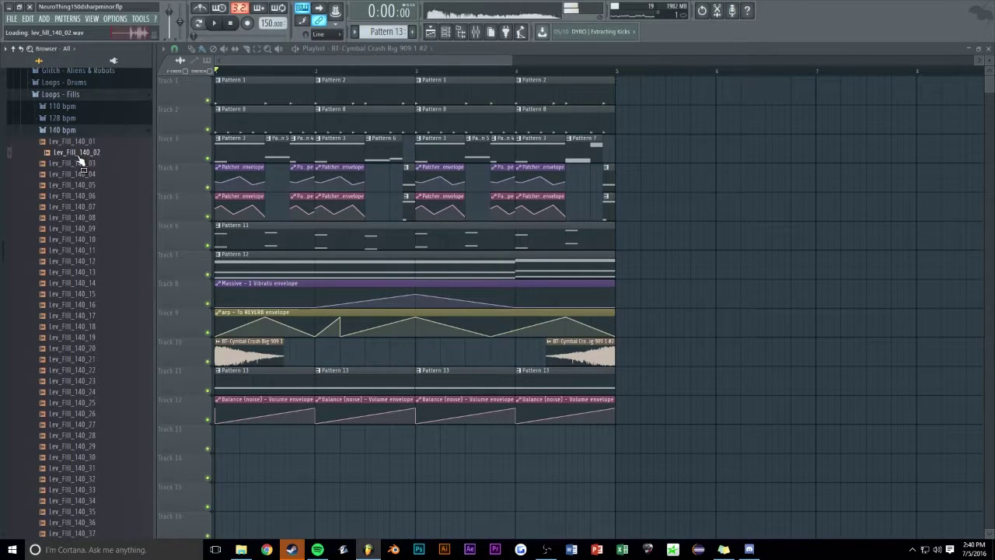
{"action": "left_click_drag", "start_coordinate": [517, 445], "coordinate": [517, 445]}
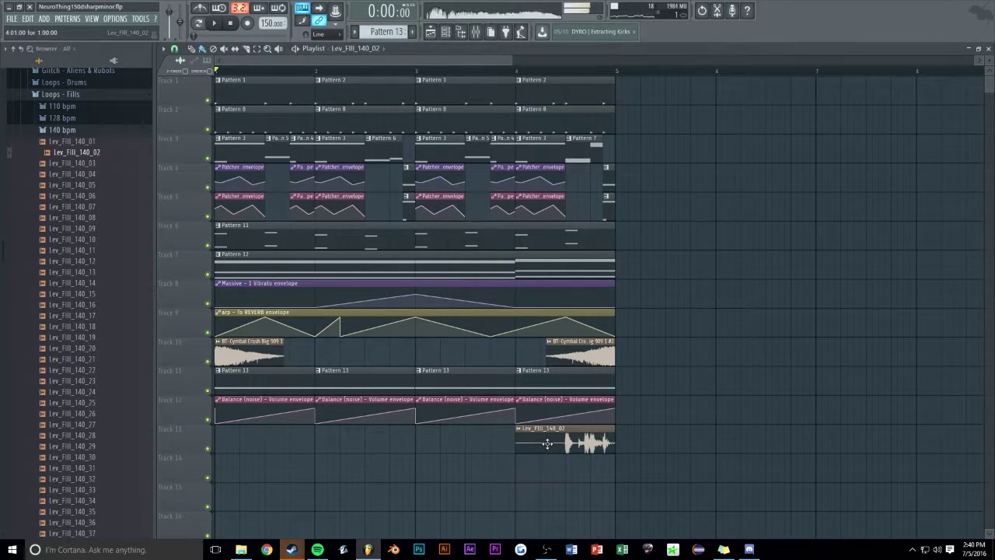
Route the Lev_Fill_140_02 sample to mixer track 9 and name that track "fill"
{"action": "key", "text": "F9"}
{"action": "left_click_drag", "start_coordinate": [437, 123], "coordinate": [693, 157]}
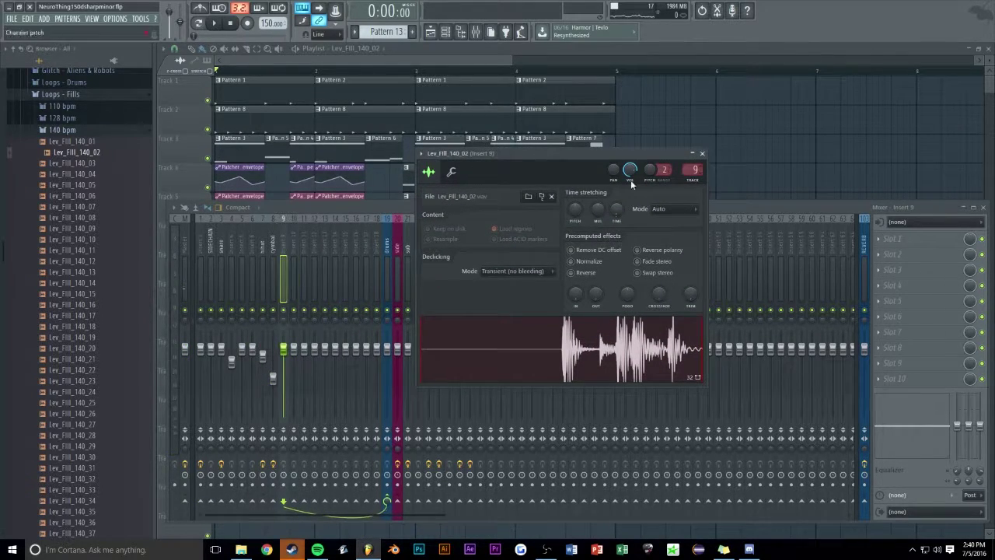
{"action": "double_click", "coordinate": [285, 246]}
{"action": "type", "text": "fill"}
{"action": "key", "text": "Return"}
Load Fruity Parametric EQ 2 in the fill track's first effect slot, make band 1 a high pass and raise its cutoff
{"action": "key", "text": "space"}
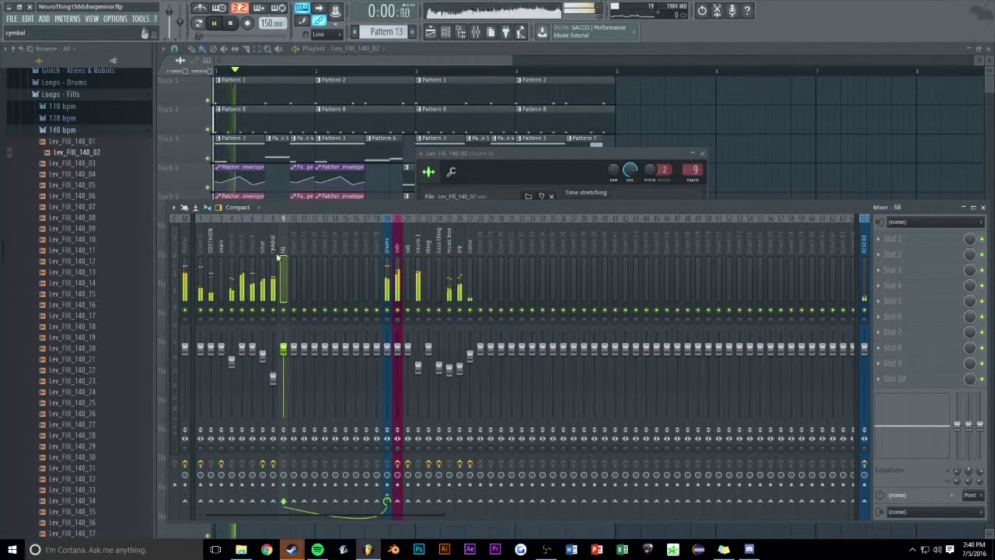
{"action": "left_click", "coordinate": [913, 239]}
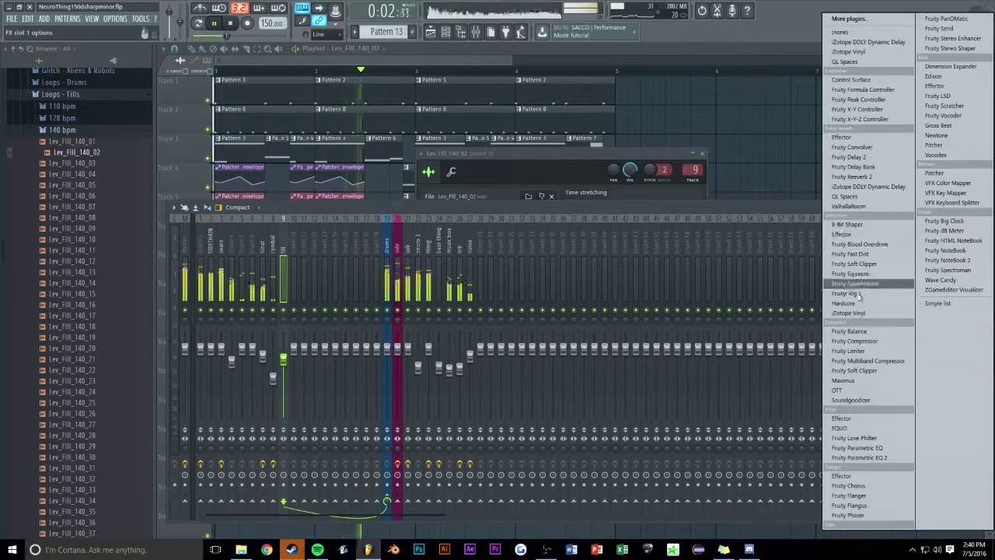
{"action": "left_click", "coordinate": [863, 461]}
{"action": "right_click", "coordinate": [267, 238]}
{"action": "mouse_move", "coordinate": [283, 264]}
{"action": "left_click", "coordinate": [320, 290]}
{"action": "left_click_drag", "start_coordinate": [267, 238], "coordinate": [293, 239]}
{"action": "right_click", "coordinate": [723, 134]}
Play the song from around bar 4 to hear the fill with the mixer open
{"action": "key", "text": "space"}
{"action": "key", "text": "space"}
{"action": "right_click", "coordinate": [505, 72]}
{"action": "right_click", "coordinate": [502, 71]}
{"action": "mouse_move", "coordinate": [451, 61]}
{"action": "left_mouse_down"}
{"action": "mouse_move", "coordinate": [436, 94]}
{"action": "mouse_move", "coordinate": [466, 60]}
{"action": "left_mouse_up"}
{"action": "left_click", "coordinate": [476, 32]}
{"action": "key", "text": "space"}
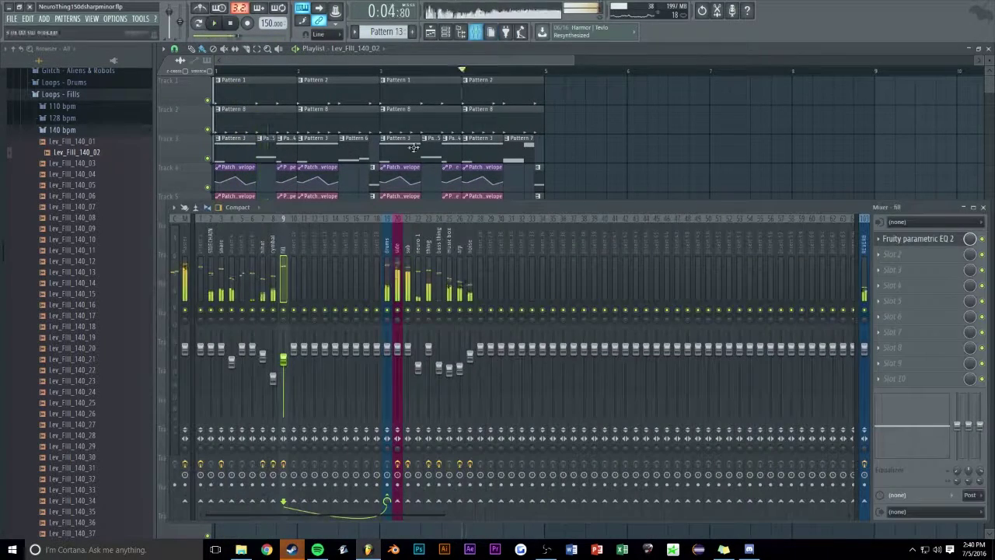
Reopen the fill track's EQ and readjust the band 1 high-pass cutoff while the song plays
{"action": "left_click", "coordinate": [916, 241]}
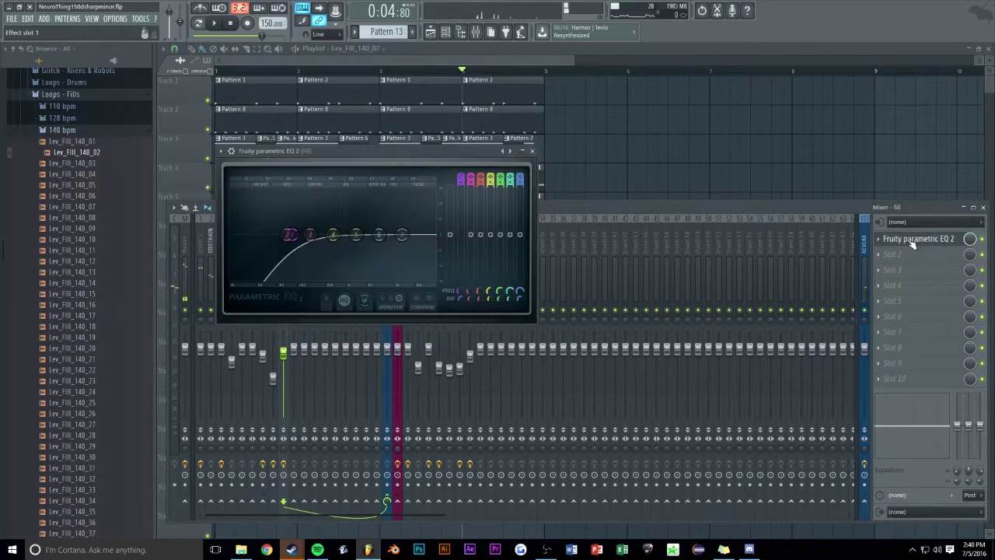
{"action": "key", "text": "space"}
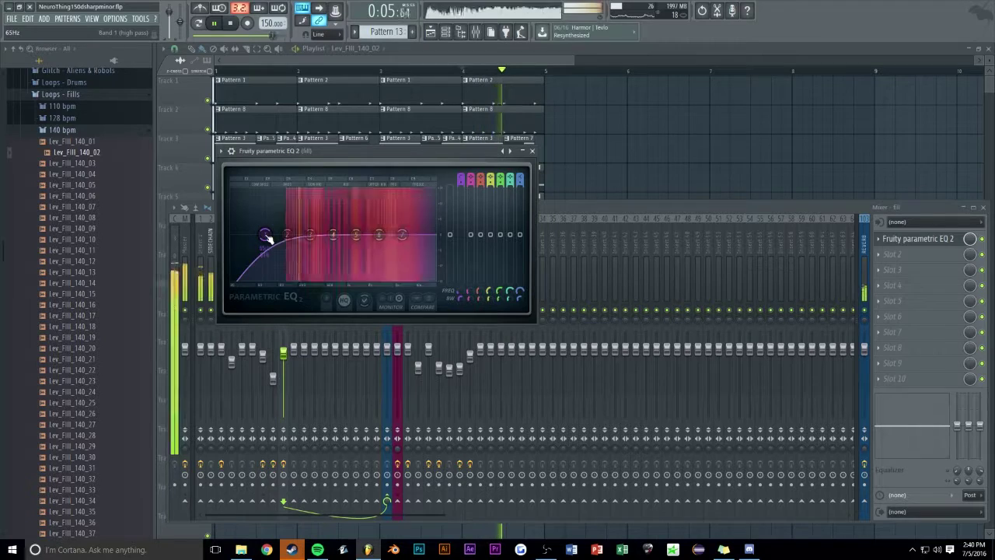
{"action": "left_click_drag", "start_coordinate": [271, 241], "coordinate": [285, 240]}
{"action": "left_click", "coordinate": [596, 184]}
{"action": "key", "text": "space"}
Lower the fill mixer track's fader slightly during playback, close the mixer and stop the song
{"action": "left_click", "coordinate": [476, 32]}
{"action": "key", "text": "space"}
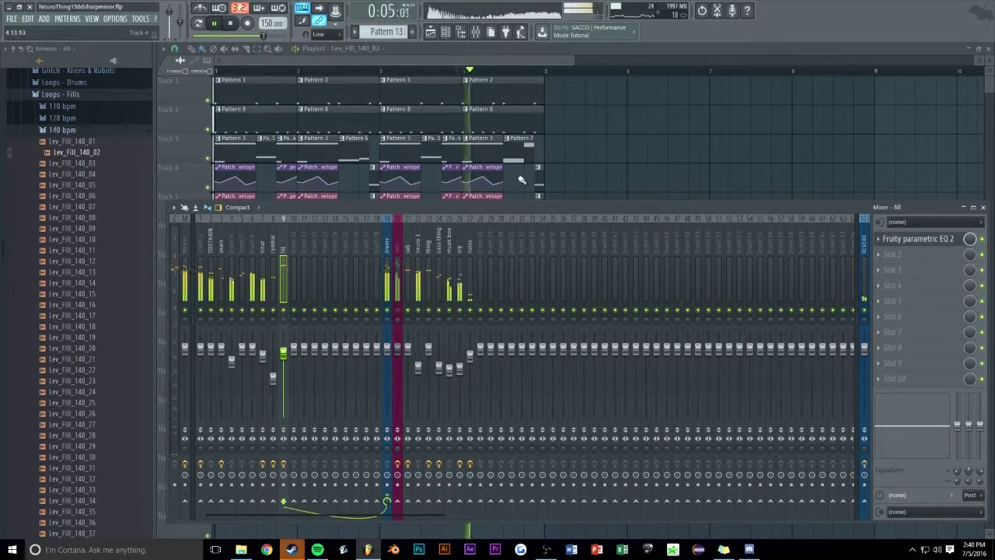
{"action": "mouse_move", "coordinate": [463, 208]}
{"action": "left_mouse_down"}
{"action": "mouse_move", "coordinate": [464, 223]}
{"action": "mouse_move", "coordinate": [464, 208]}
{"action": "left_mouse_up"}
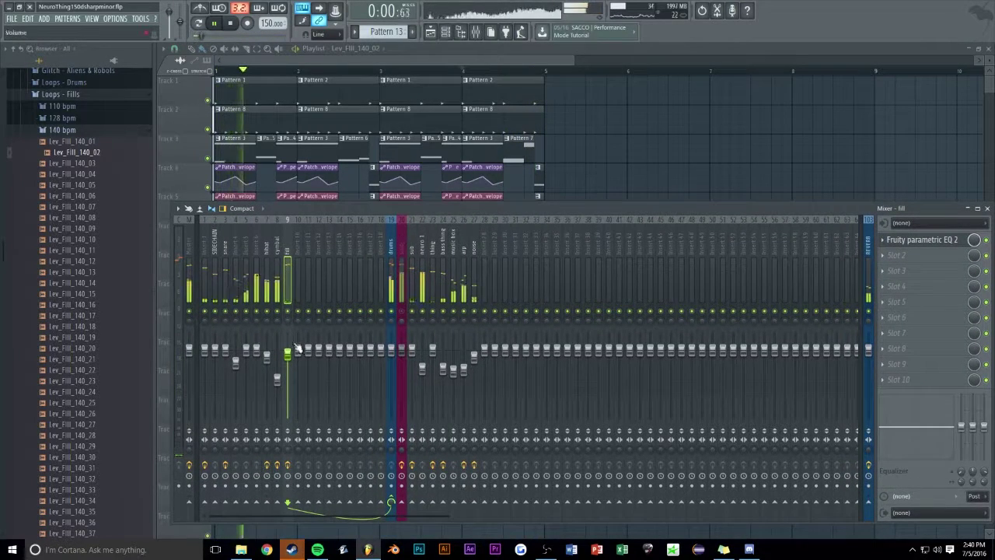
{"action": "left_click_drag", "start_coordinate": [288, 351], "coordinate": [292, 364]}
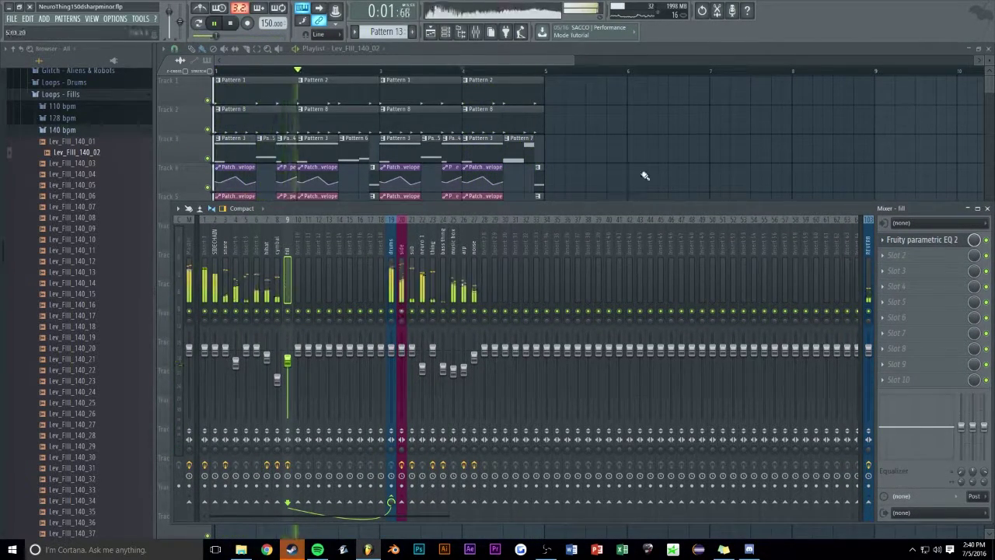
{"action": "key", "text": "F9"}
{"action": "scroll", "coordinate": [518, 62], "scroll_direction": "up", "scroll_amount": 1}
{"action": "key", "text": "space"}
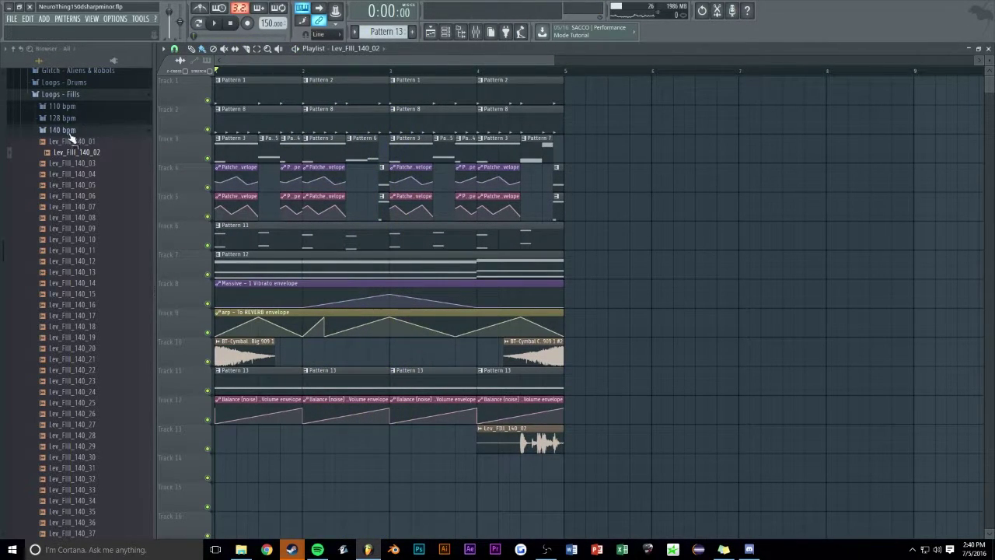
Collapse the expanded fill loop, Leviathan and Packs folders in the browser and start song playback
{"action": "left_click", "coordinate": [69, 131]}
{"action": "left_click", "coordinate": [66, 96]}
{"action": "scroll", "coordinate": [75, 153], "scroll_direction": "up", "scroll_amount": 4}
{"action": "key", "text": "space"}
{"action": "scroll", "coordinate": [64, 167], "scroll_direction": "up", "scroll_amount": 5}
{"action": "left_click", "coordinate": [56, 177]}
{"action": "left_click", "coordinate": [47, 117]}
In the audio settings, try High mixer priority, return it to Highest and enable triple buffering
{"action": "left_click", "coordinate": [115, 18]}
{"action": "left_click", "coordinate": [129, 50]}
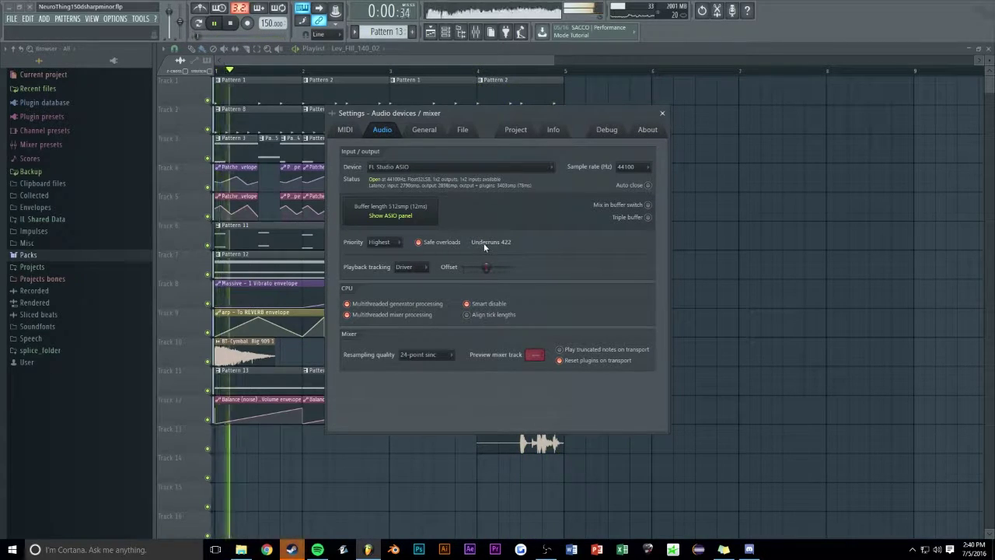
{"action": "left_click", "coordinate": [381, 241]}
{"action": "left_click", "coordinate": [377, 263]}
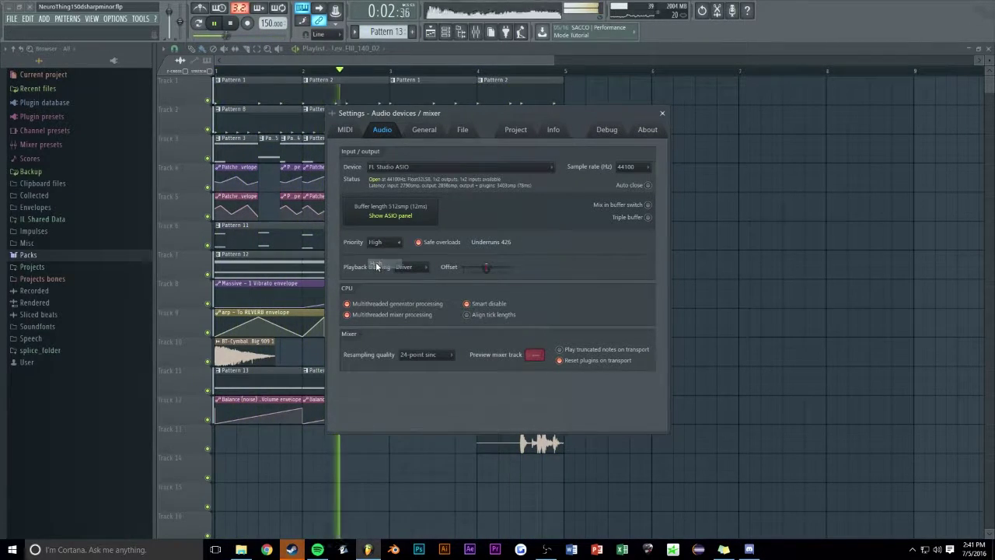
{"action": "left_click", "coordinate": [381, 243]}
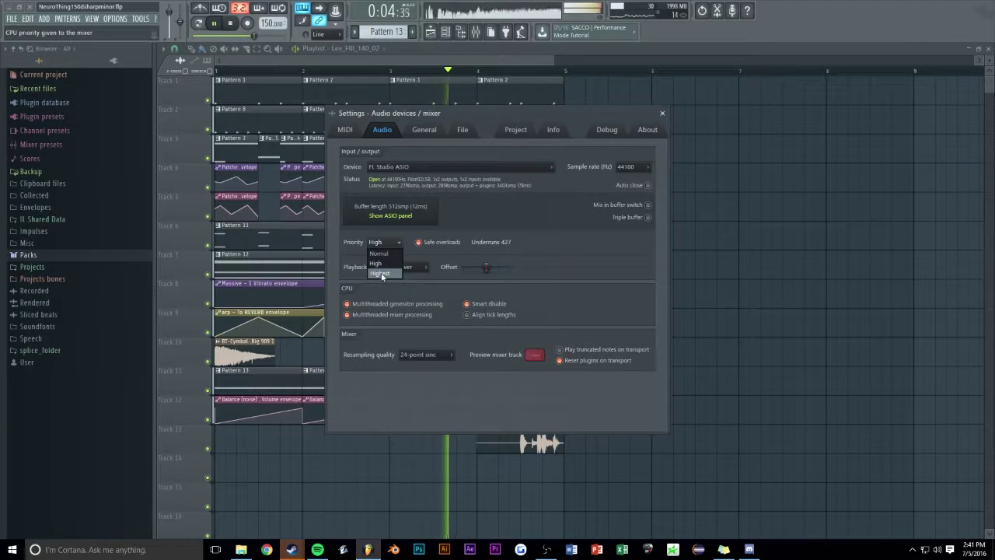
{"action": "left_click", "coordinate": [381, 274]}
{"action": "left_click", "coordinate": [648, 217]}
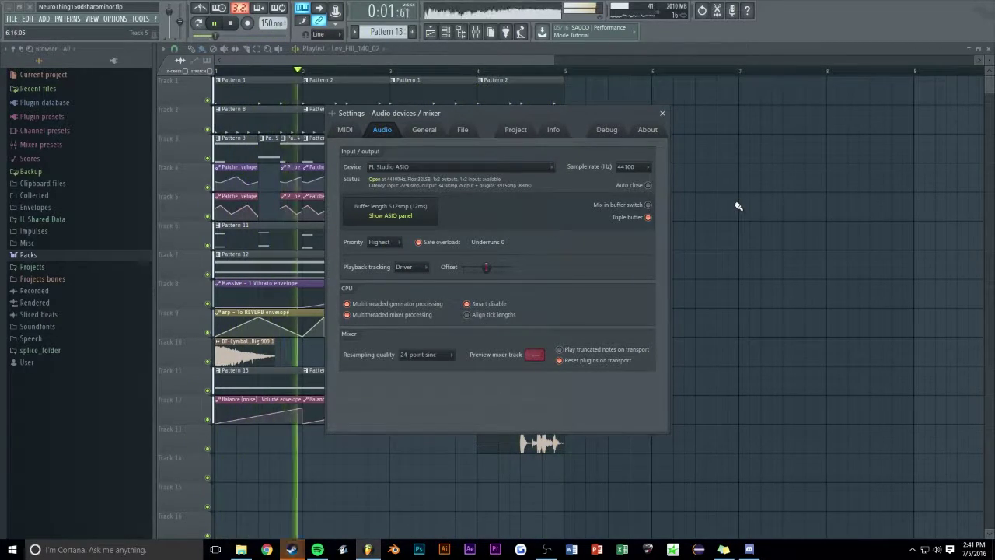
{"action": "left_click", "coordinate": [665, 116]}
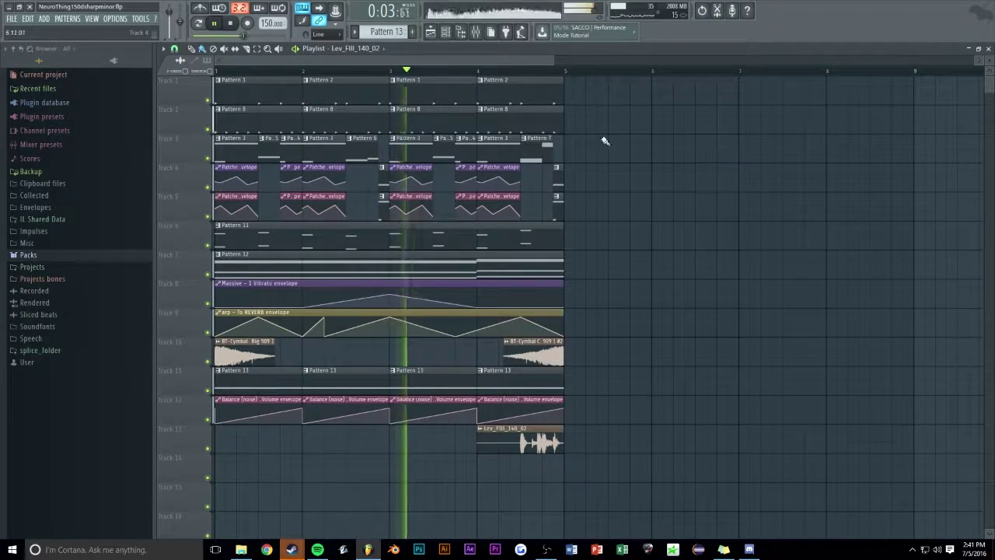
Save the project and stop song playback
{"action": "scroll", "coordinate": [587, 132], "scroll_direction": "up", "scroll_amount": 1}
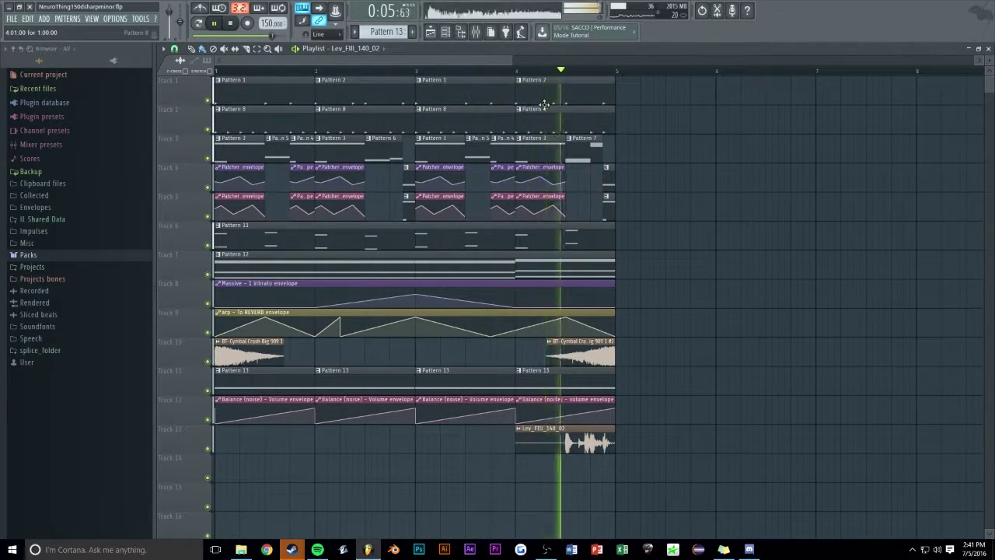
{"action": "left_click_drag", "start_coordinate": [511, 61], "coordinate": [505, 60]}
{"action": "key", "text": "ctrl+s"}
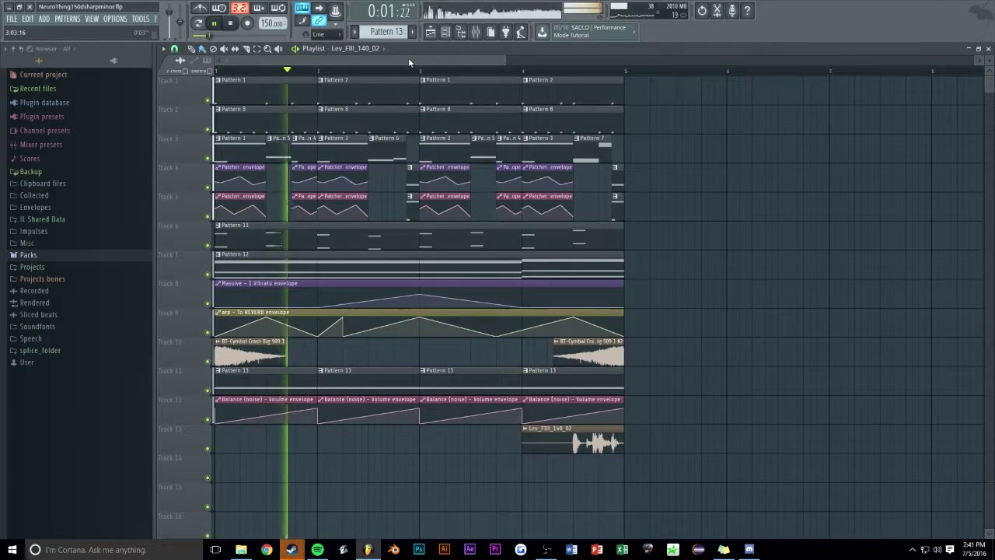
{"action": "scroll", "coordinate": [677, 131], "scroll_direction": "down", "scroll_amount": 1}
{"action": "key", "text": "space"}
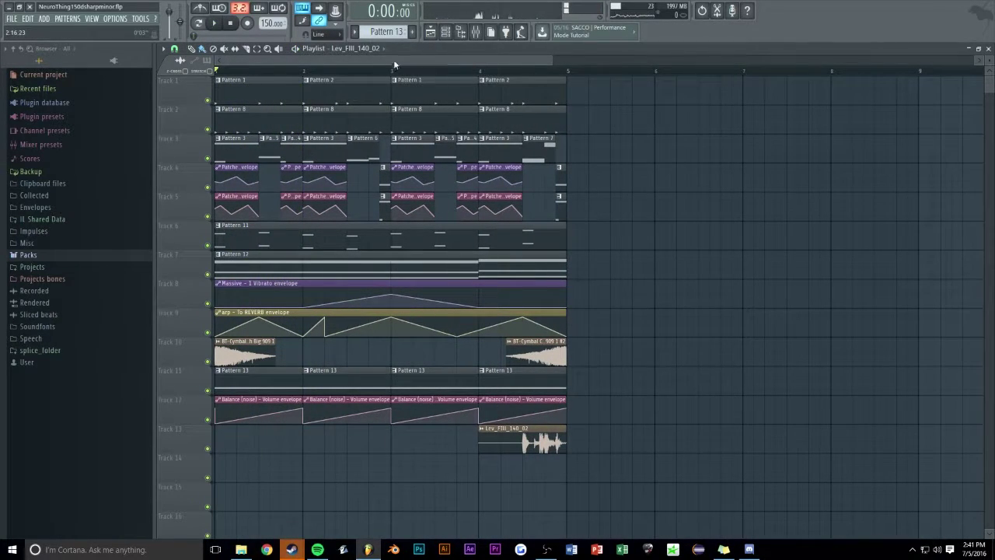
Make the Pattern 2 clip at bar 4 on Track 1 unique and play the song from bar 4
{"action": "scroll", "coordinate": [390, 68], "scroll_direction": "down", "scroll_amount": 2}
{"action": "right_click", "coordinate": [393, 101]}
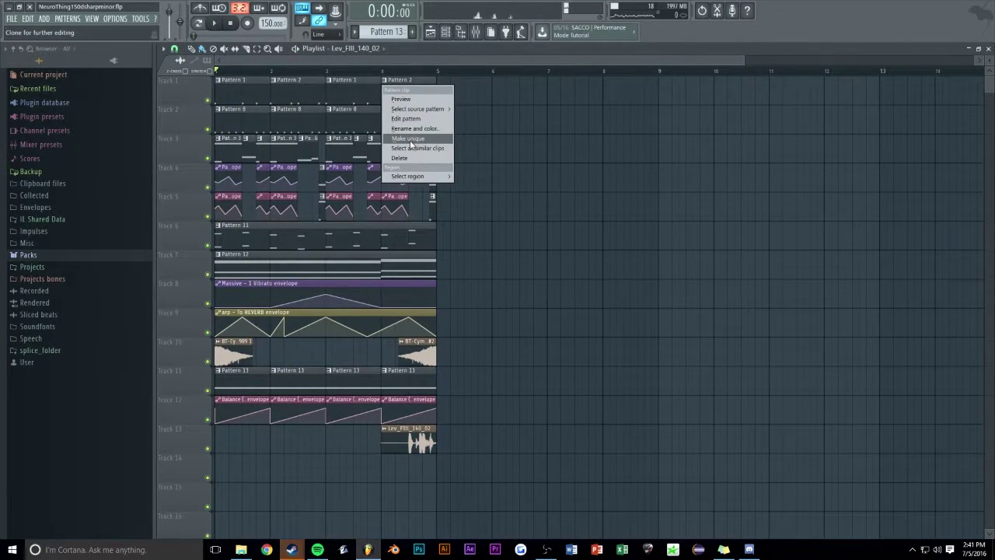
{"action": "left_click", "coordinate": [412, 143]}
{"action": "left_click", "coordinate": [381, 72]}
{"action": "key", "text": "space"}
Rework the kick and snare steps of the unique bar 4 drum pattern, replaying the bar to check them
{"action": "double_click", "coordinate": [406, 99]}
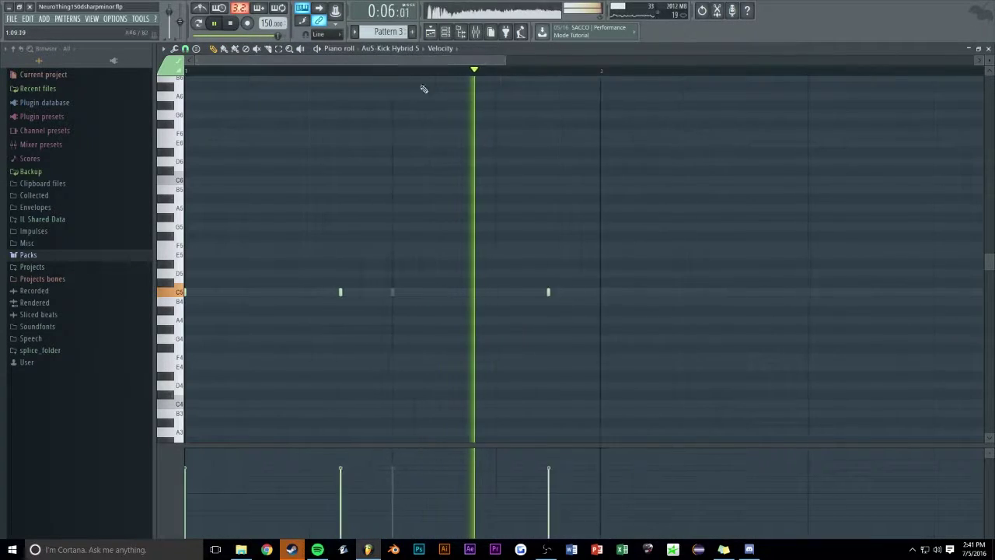
{"action": "left_click", "coordinate": [989, 49]}
{"action": "key", "text": "space"}
{"action": "key", "text": "space"}
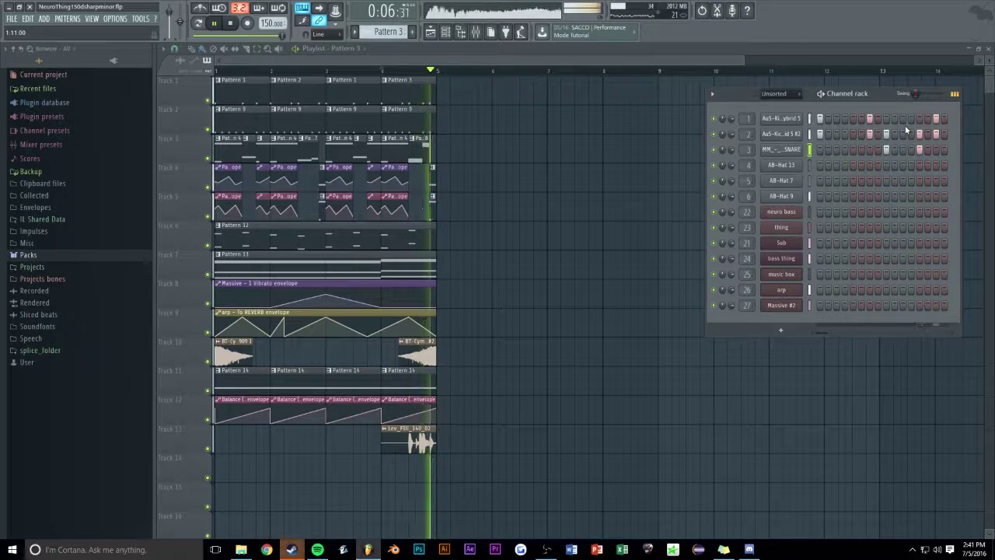
{"action": "left_click_drag", "start_coordinate": [876, 92], "coordinate": [723, 103]}
{"action": "key", "text": "space"}
{"action": "key", "text": "space"}
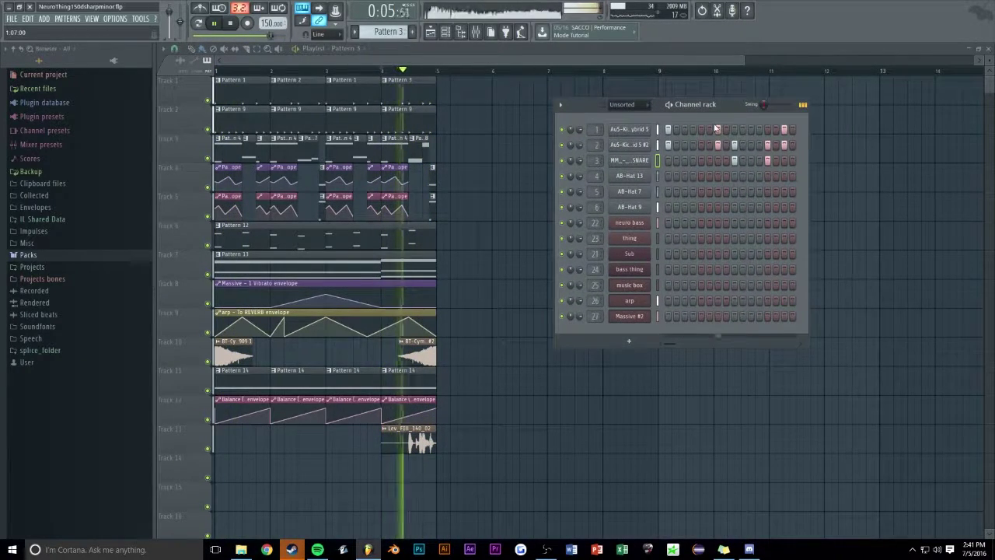
{"action": "left_click", "coordinate": [445, 32]}
{"action": "scroll", "coordinate": [422, 91], "scroll_direction": "up", "scroll_amount": 1}
{"action": "left_click_drag", "start_coordinate": [714, 60], "coordinate": [579, 60]}
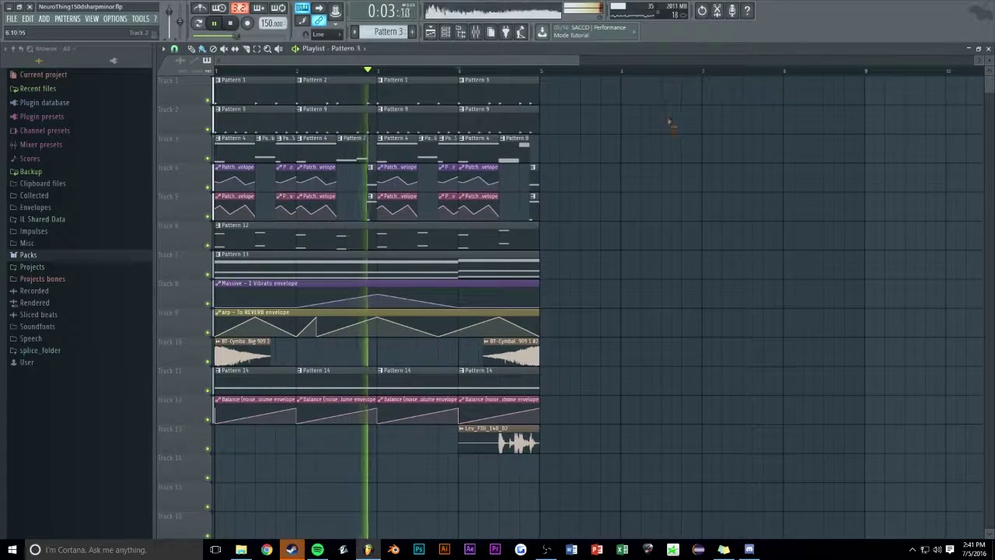
View the mixer levels during playback and check the Open Broadcaster Software recording window
{"action": "left_click", "coordinate": [476, 32]}
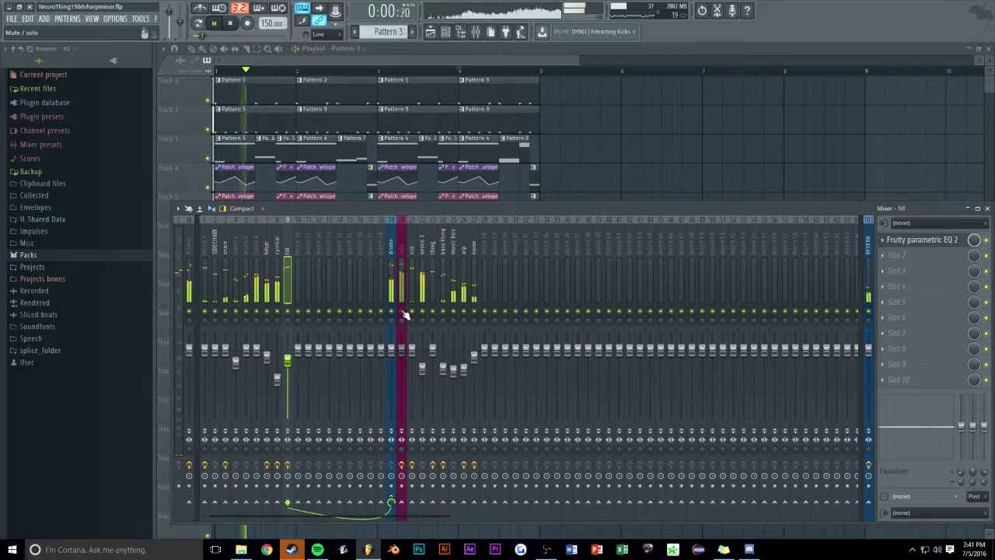
{"action": "key", "text": "alt+Tab"}
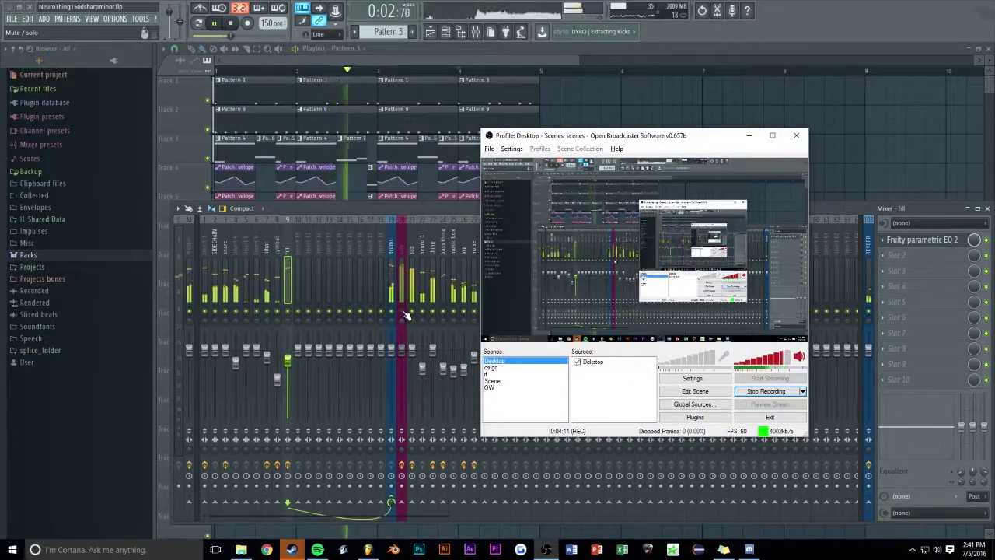
{"action": "key", "text": "alt+Tab"}
{"action": "key", "text": "F9"}
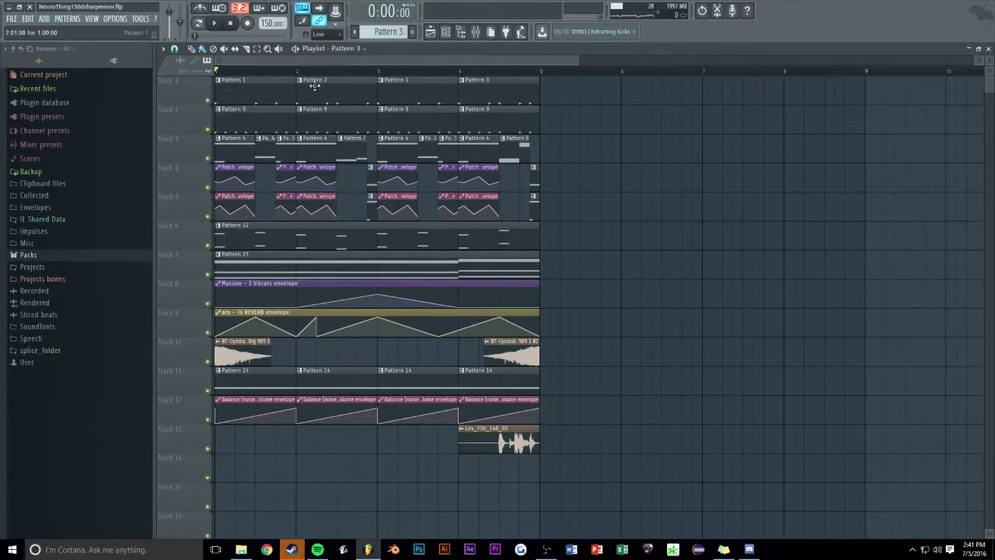
Duplicate the whole four-bar arrangement on all tracks into bars 5 to 8 and clear the selection
{"action": "scroll", "coordinate": [675, 148], "scroll_direction": "down", "scroll_amount": 4}
{"action": "left_click_drag", "start_coordinate": [614, 382], "coordinate": [216, 74]}
{"action": "key", "text": "ctrl+b"}
{"action": "key", "text": "ctrl+d"}
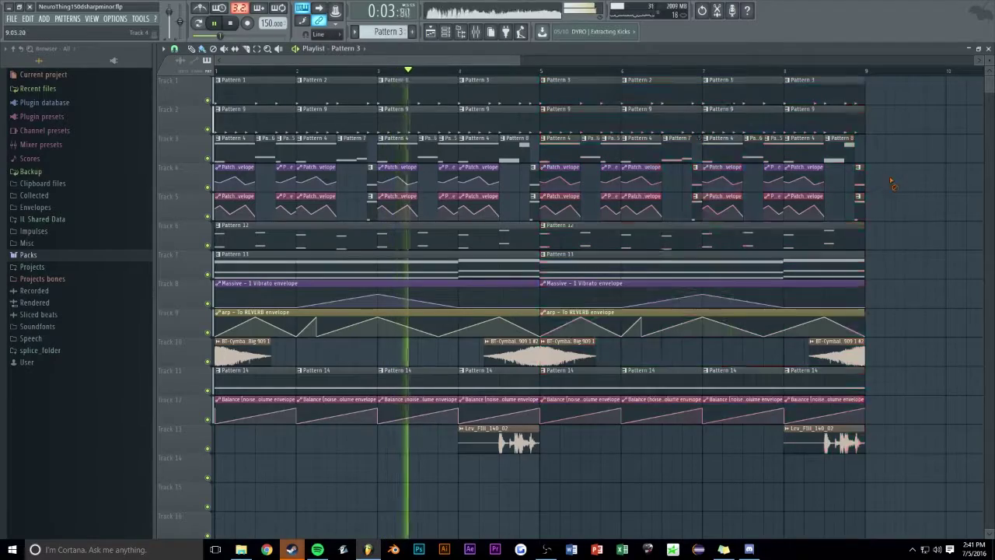
Play the eight-bar arrangement to hear the transition from bar 4 into the duplicated section
{"action": "scroll", "coordinate": [494, 62], "scroll_direction": "down", "scroll_amount": 2}
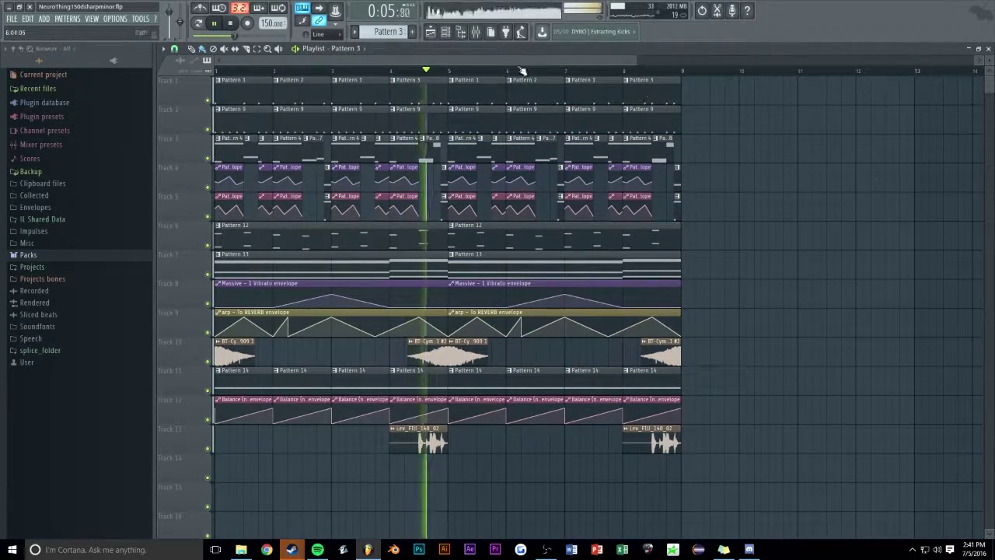
{"action": "scroll", "coordinate": [367, 74], "scroll_direction": "up", "scroll_amount": 3}
{"action": "key", "text": "space"}
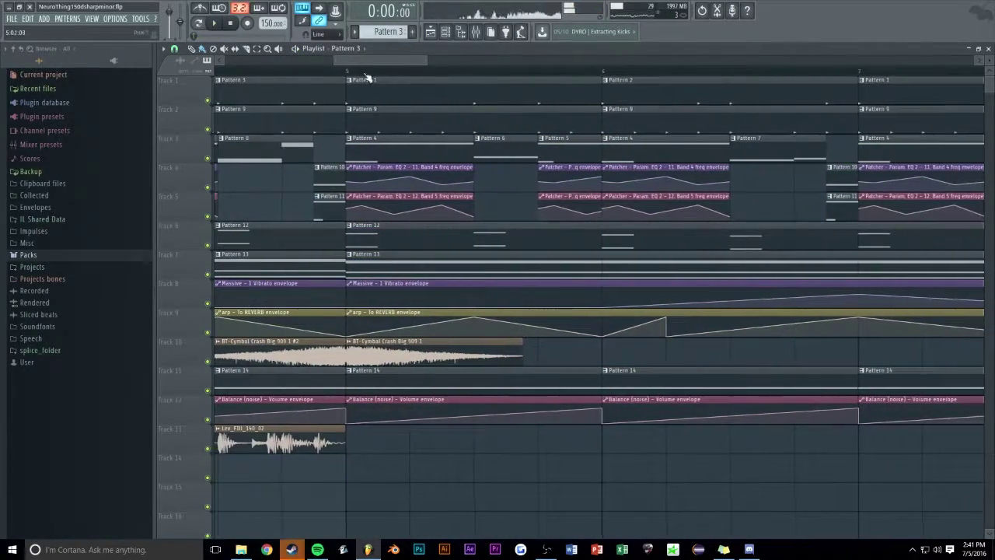
{"action": "scroll", "coordinate": [360, 72], "scroll_direction": "down", "scroll_amount": 2}
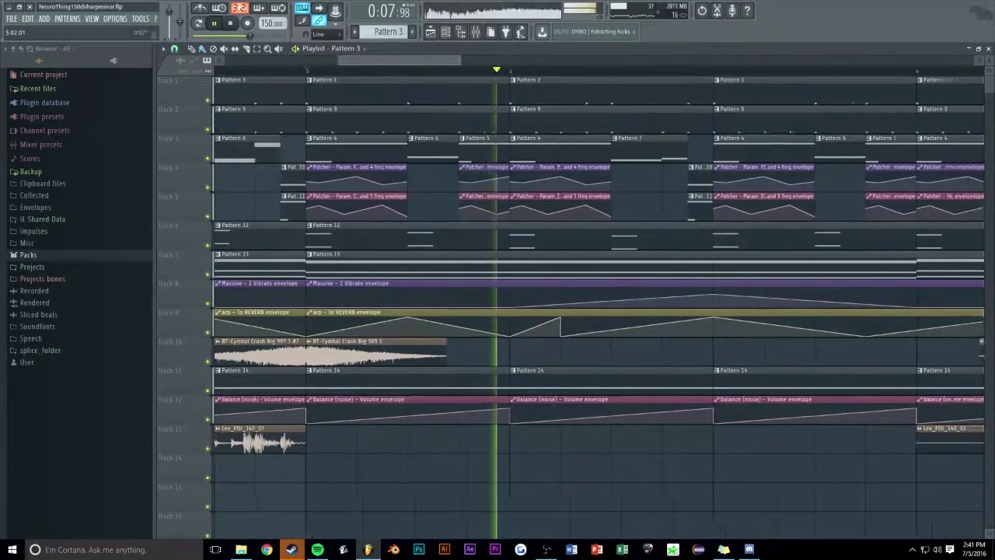
{"action": "scroll", "coordinate": [436, 62], "scroll_direction": "down", "scroll_amount": 2}
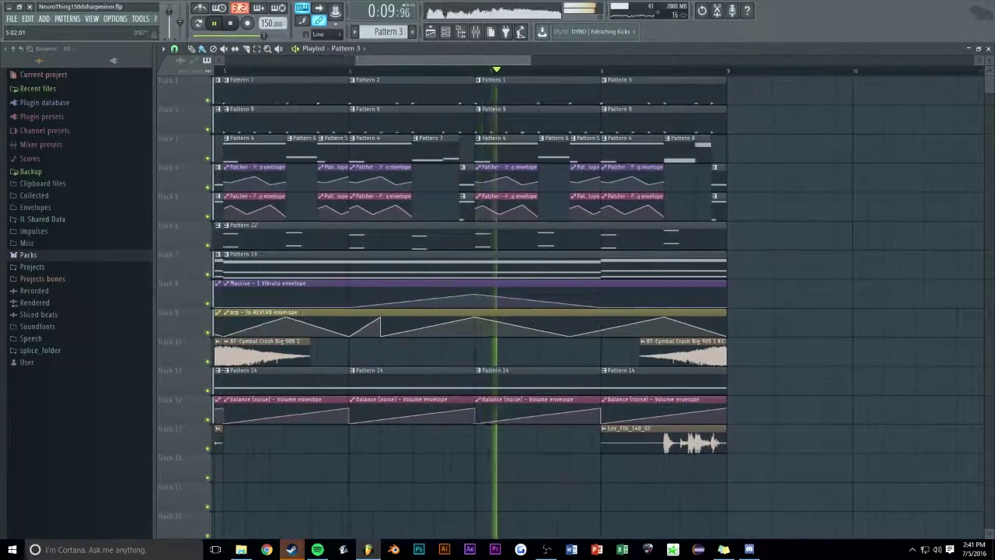
{"action": "scroll", "coordinate": [436, 62], "scroll_direction": "up", "scroll_amount": 2}
{"action": "scroll", "coordinate": [370, 66], "scroll_direction": "down", "scroll_amount": 4}
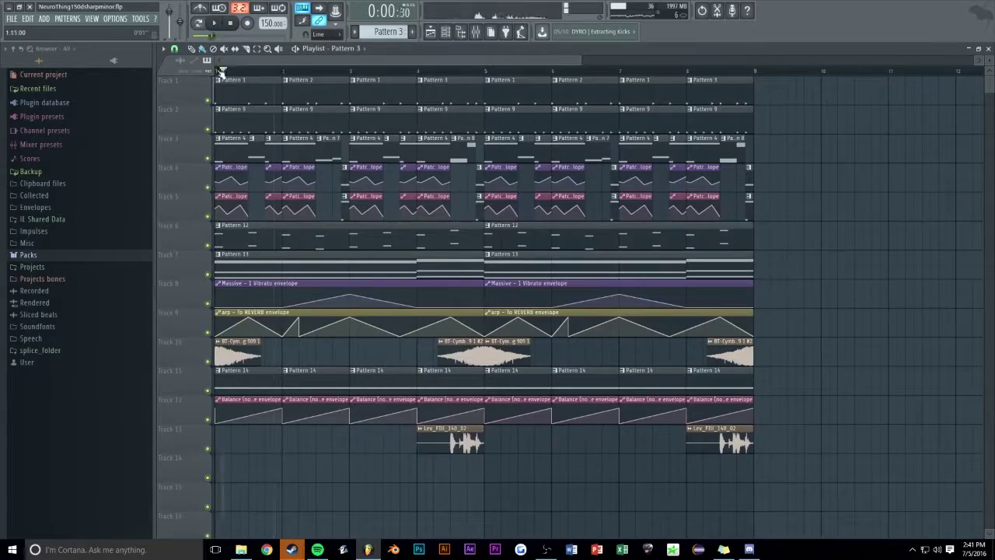
{"action": "scroll", "coordinate": [341, 62], "scroll_direction": "down", "scroll_amount": 1}
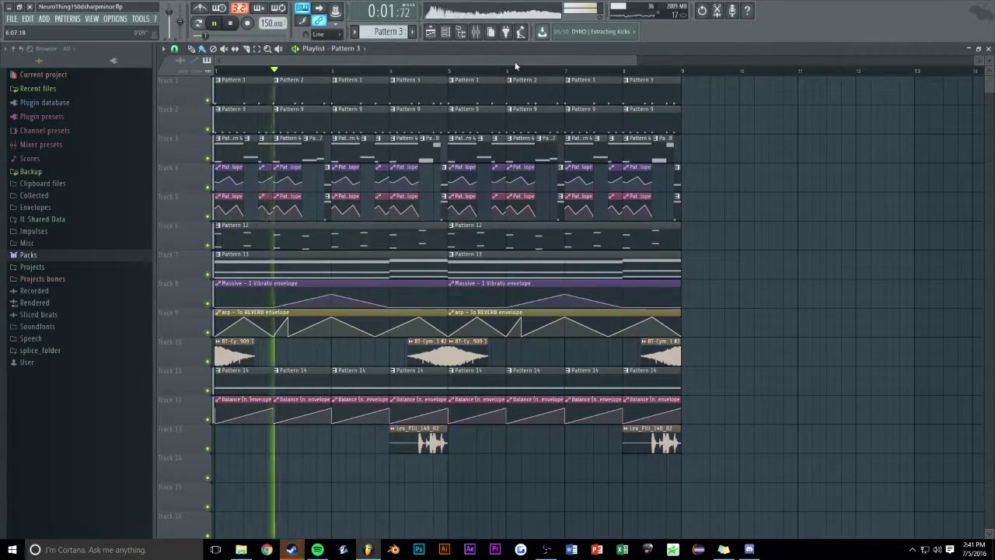
{"action": "scroll", "coordinate": [514, 61], "scroll_direction": "up", "scroll_amount": 2}
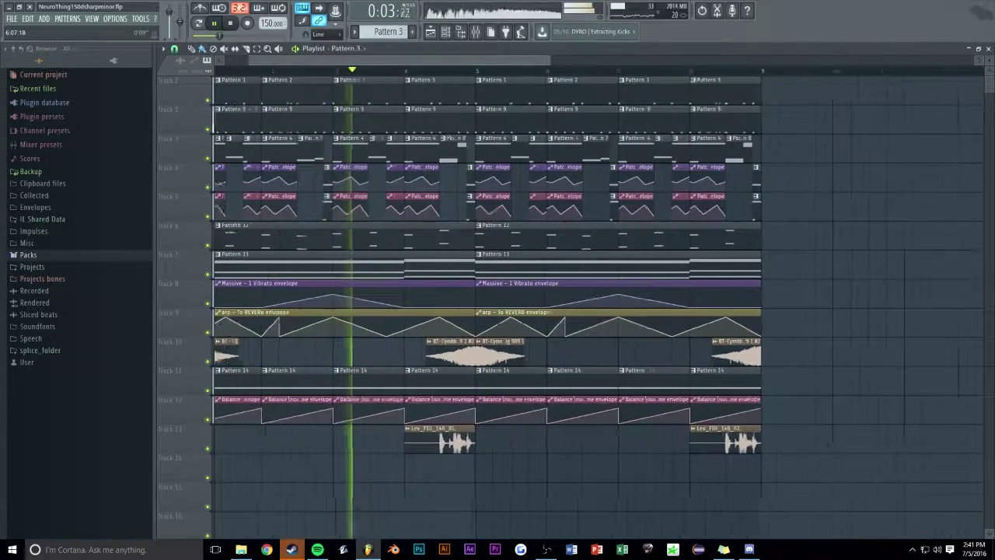
{"action": "scroll", "coordinate": [441, 76], "scroll_direction": "up", "scroll_amount": 4}
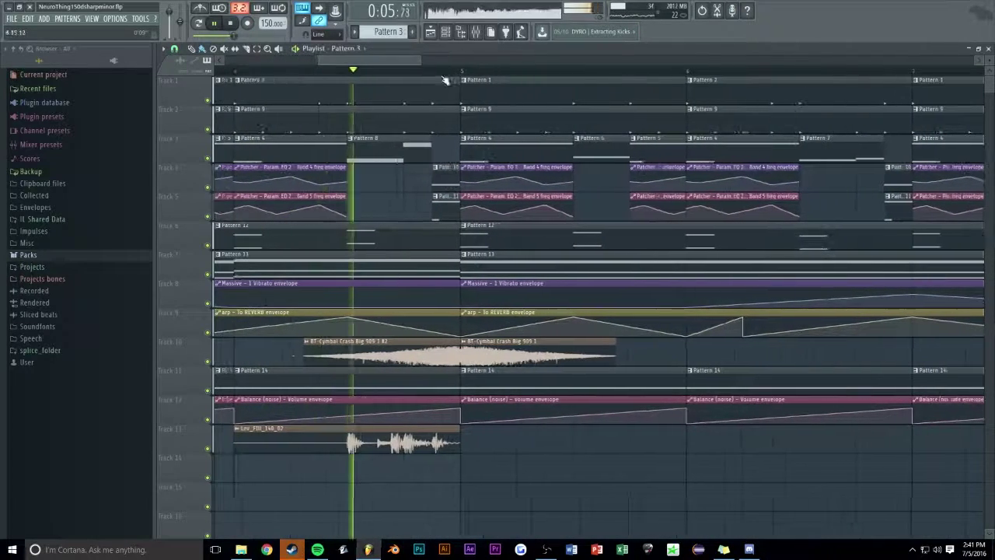
Make the Pattern 1 clip at bar 5 on Track 1 unique and remove the Au5-Kick Hybrid 5 hit on step 1
{"action": "key", "text": "space"}
{"action": "left_click", "coordinate": [456, 81]}
{"action": "left_click", "coordinate": [473, 118]}
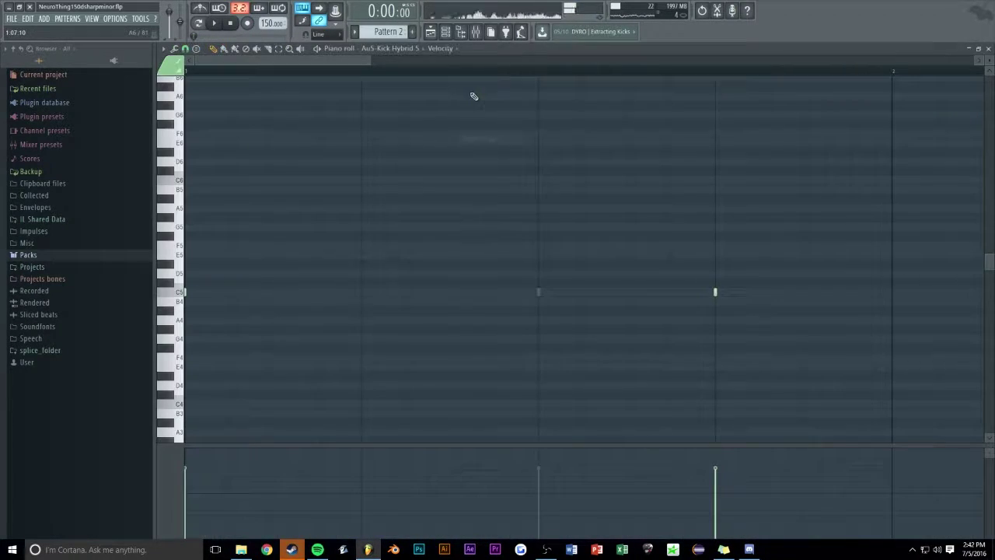
{"action": "left_click", "coordinate": [988, 49]}
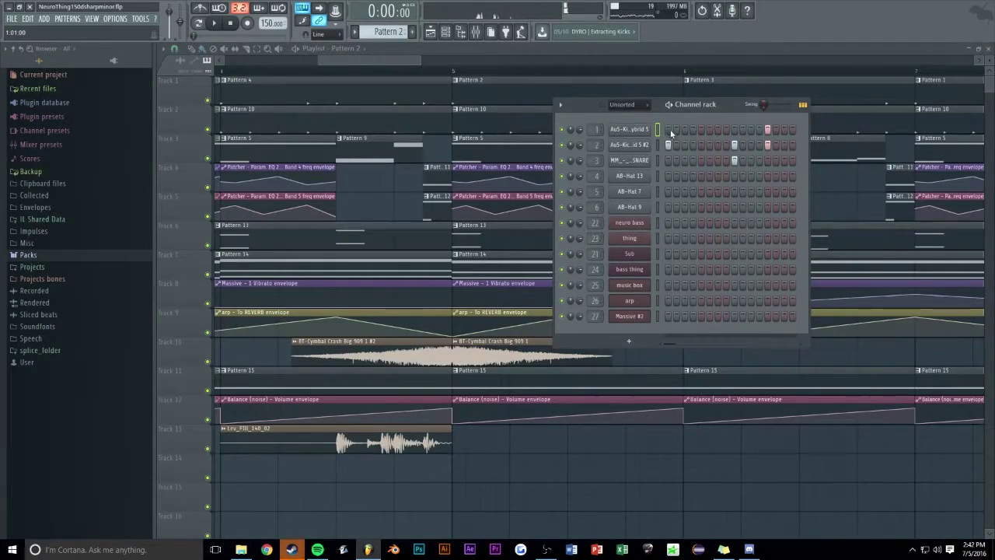
Replay the transition into bar 5, starting from bar 5 and from the second half of bar 4
{"action": "left_click_drag", "start_coordinate": [420, 60], "coordinate": [434, 61]}
{"action": "left_click", "coordinate": [422, 72]}
{"action": "key", "text": "space"}
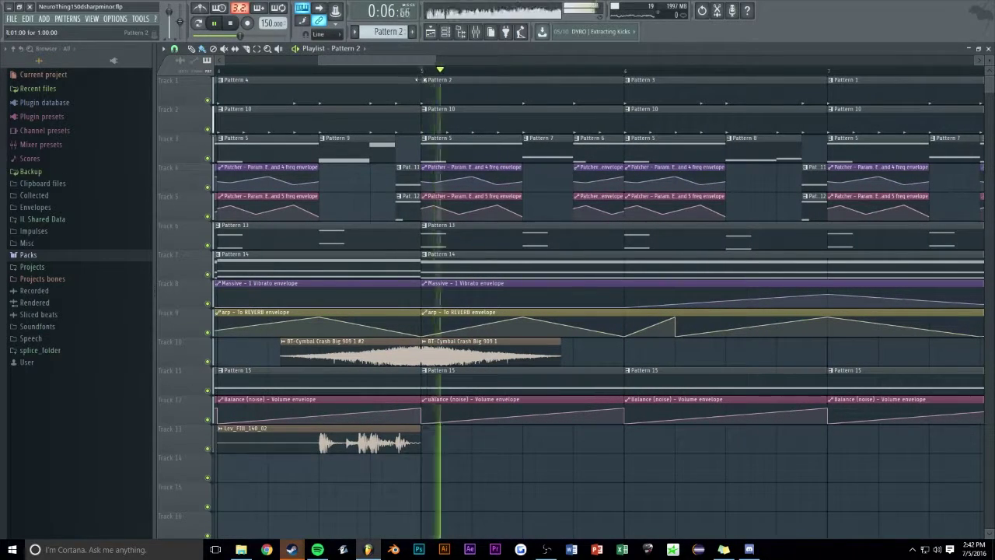
{"action": "key", "text": "space"}
{"action": "left_click", "coordinate": [370, 72]}
{"action": "key", "text": "space"}
{"action": "left_click_drag", "start_coordinate": [319, 60], "coordinate": [325, 61]}
{"action": "key", "text": "space"}
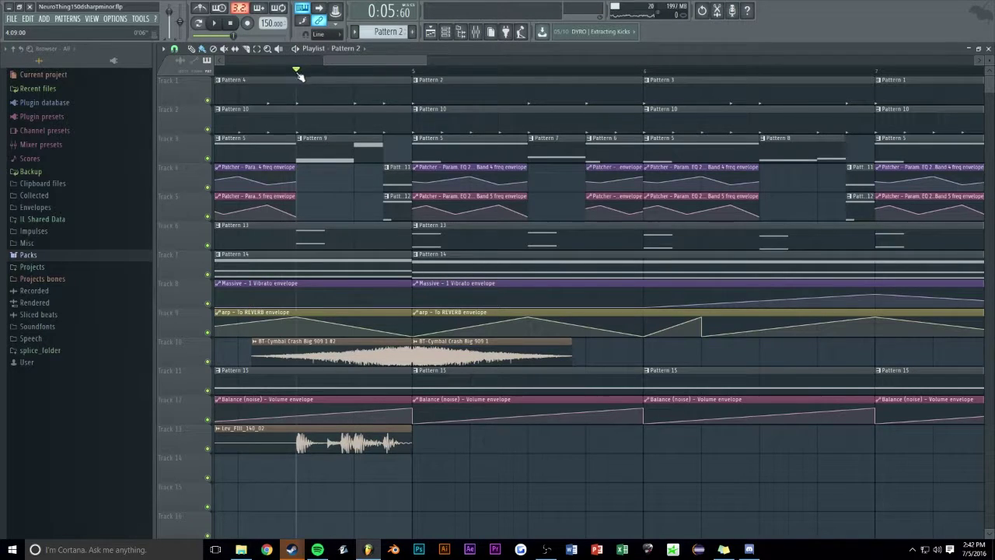
{"action": "key", "text": "space"}
Mark the first half of bar 5 and delete its Track 3 Pattern 5 clip and both Patcher EQ envelope clips
{"action": "left_click_drag", "start_coordinate": [323, 61], "coordinate": [510, 87]}
{"action": "key", "text": "space"}
{"action": "right_click", "coordinate": [407, 153]}
{"action": "right_click", "coordinate": [402, 179]}
{"action": "right_click", "coordinate": [397, 206]}
Add a new Patcher channel to the channel rack
{"action": "left_click", "coordinate": [446, 32]}
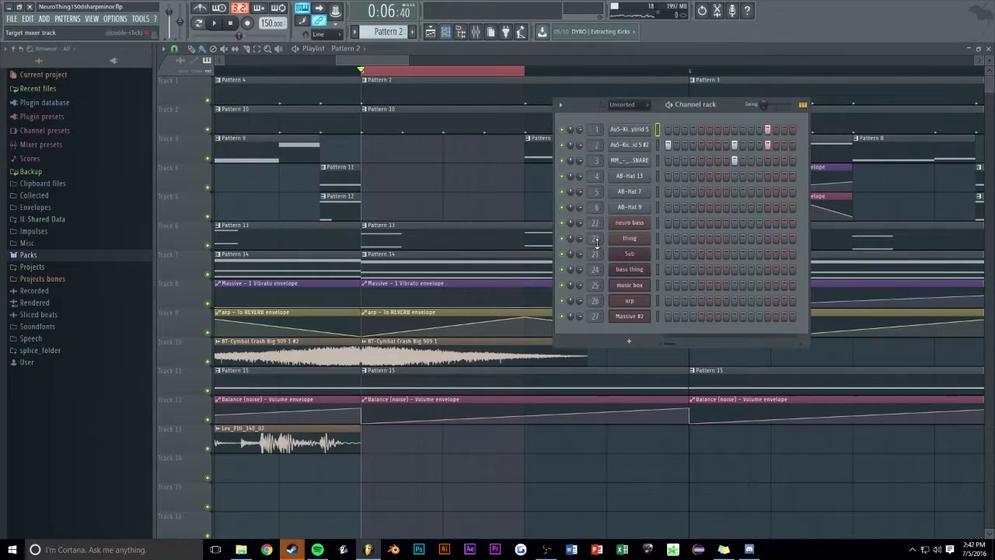
{"action": "left_click", "coordinate": [632, 342]}
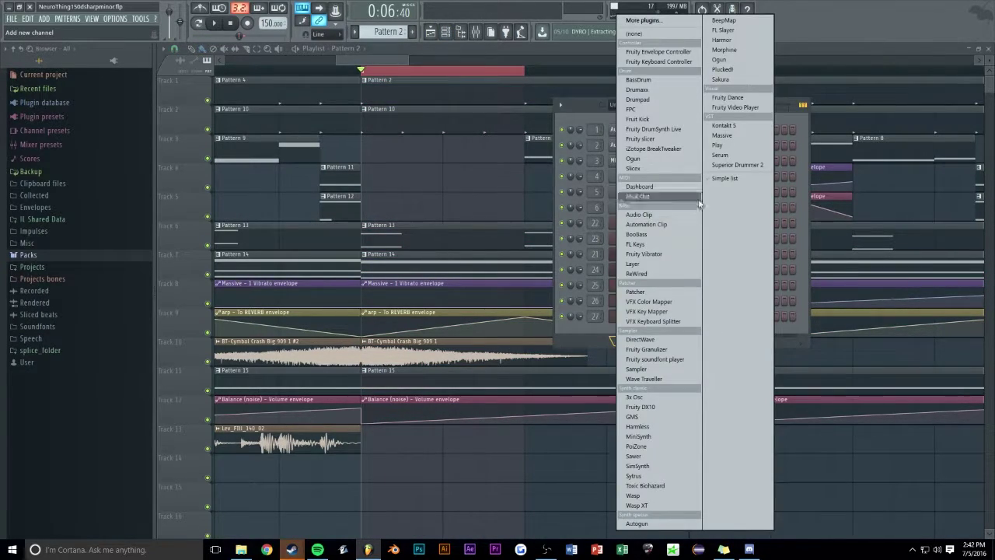
{"action": "left_click", "coordinate": [636, 291]}
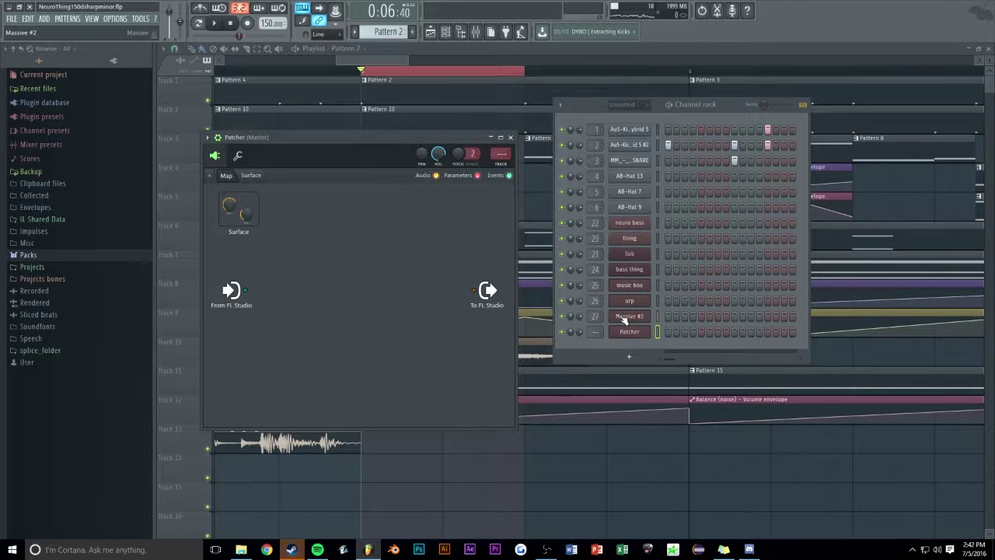
Rename the Massive #2 channel as noise
{"action": "left_click", "coordinate": [624, 317], "text": "shift"}
{"action": "type", "text": "noise"}
{"action": "key", "text": "Return"}
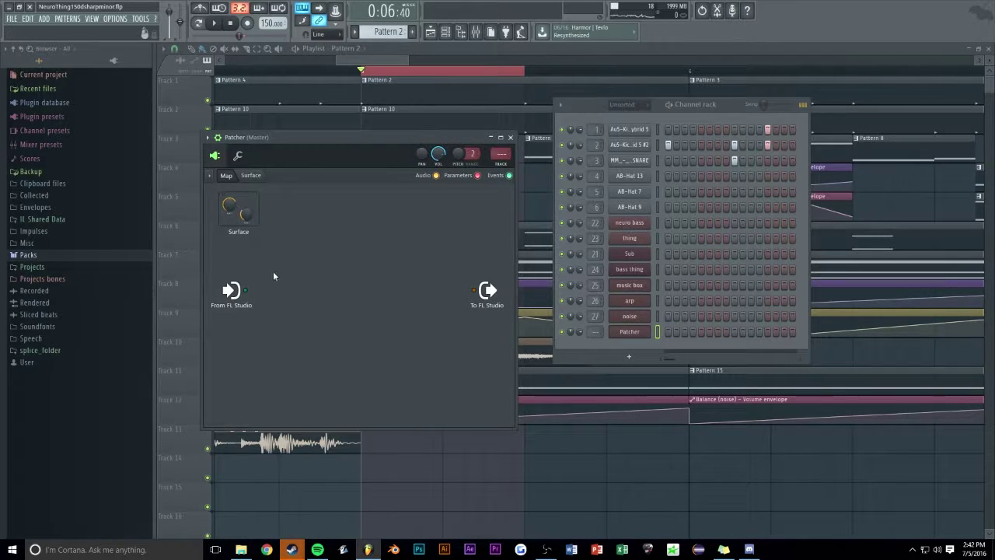
Load the Harmor synth into the Patcher map
{"action": "right_click", "coordinate": [299, 259]}
{"action": "key", "text": "F8"}
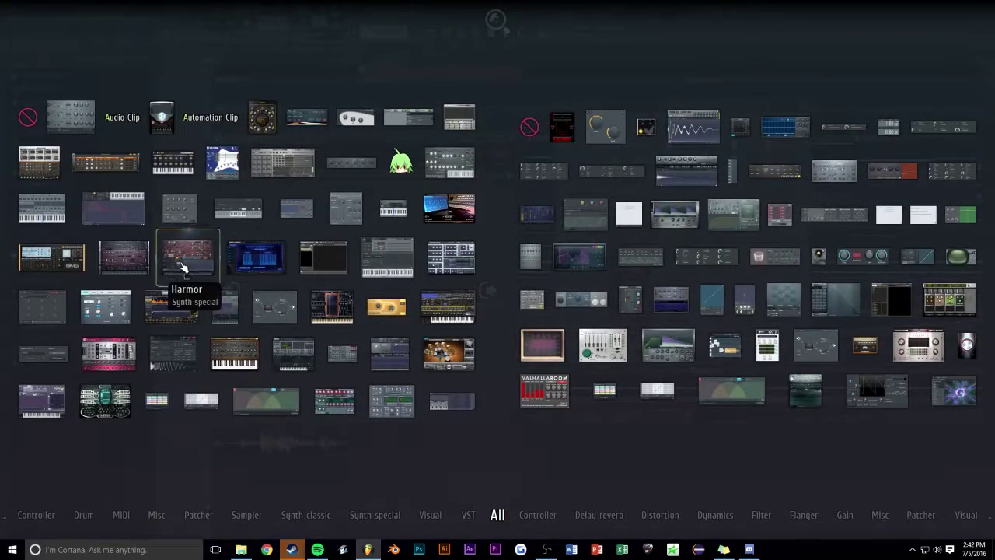
{"action": "left_click_drag", "start_coordinate": [183, 267], "coordinate": [283, 318]}
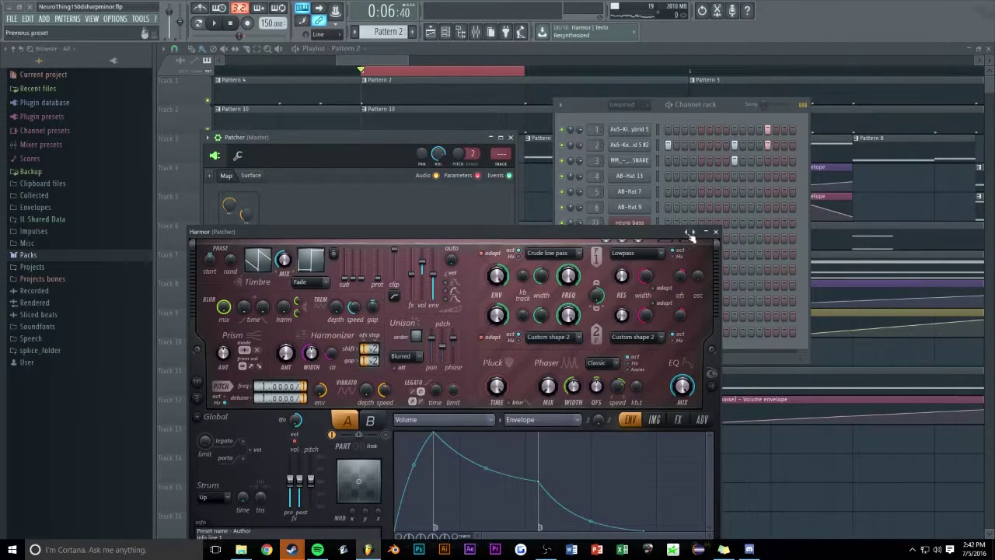
Switch Harmor to another preset with sine-shaped timbres and close its editor
{"action": "left_click", "coordinate": [689, 234]}
{"action": "left_click", "coordinate": [709, 406]}
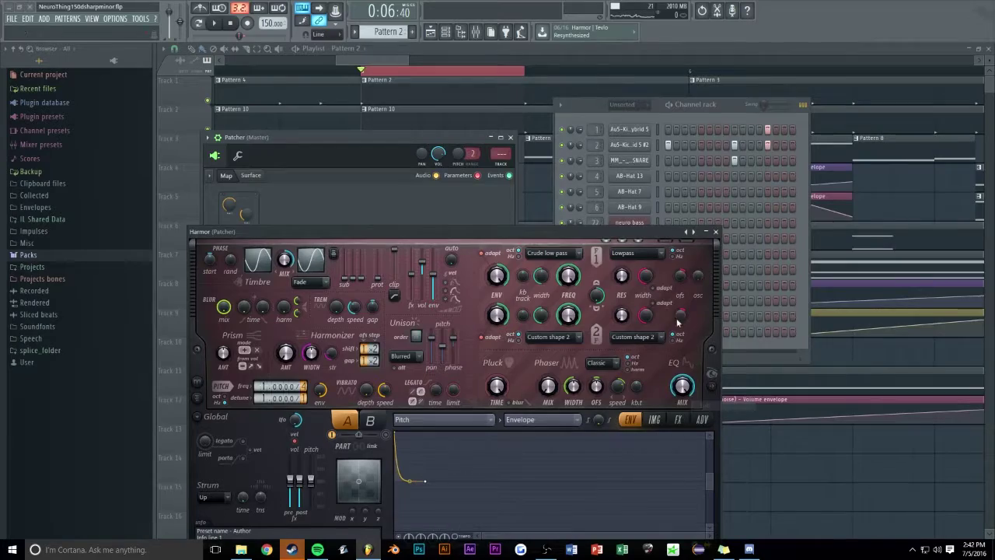
{"action": "left_click", "coordinate": [716, 231]}
Add the Sytrus synth to the Patcher map and load its Default preset
{"action": "key", "text": "F8"}
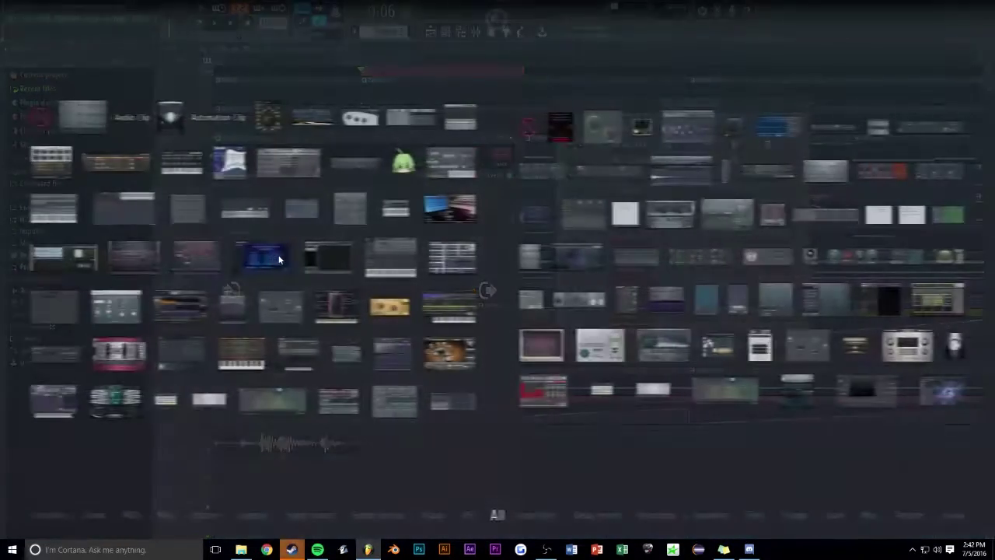
{"action": "left_click_drag", "start_coordinate": [51, 402], "coordinate": [281, 259]}
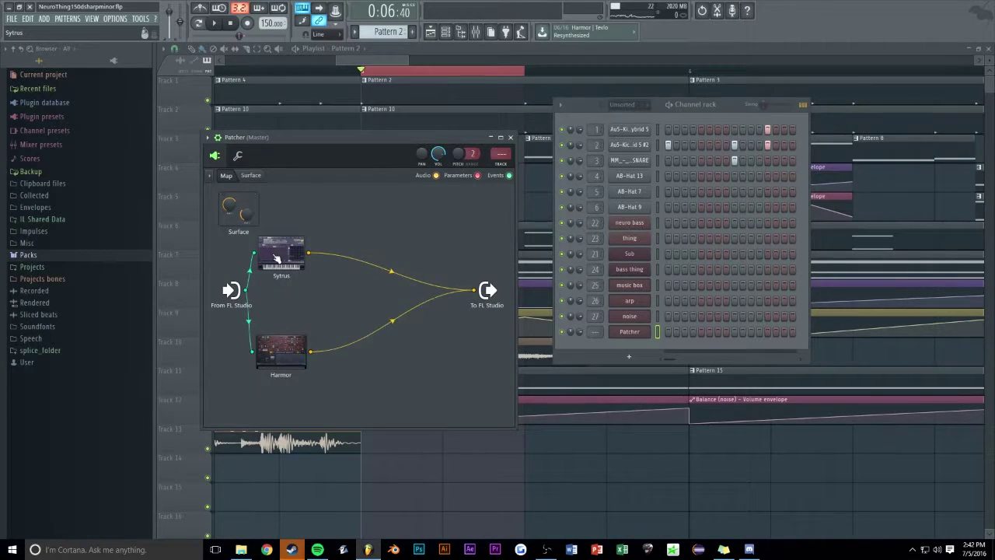
{"action": "left_click", "coordinate": [276, 258]}
{"action": "left_click", "coordinate": [466, 232]}
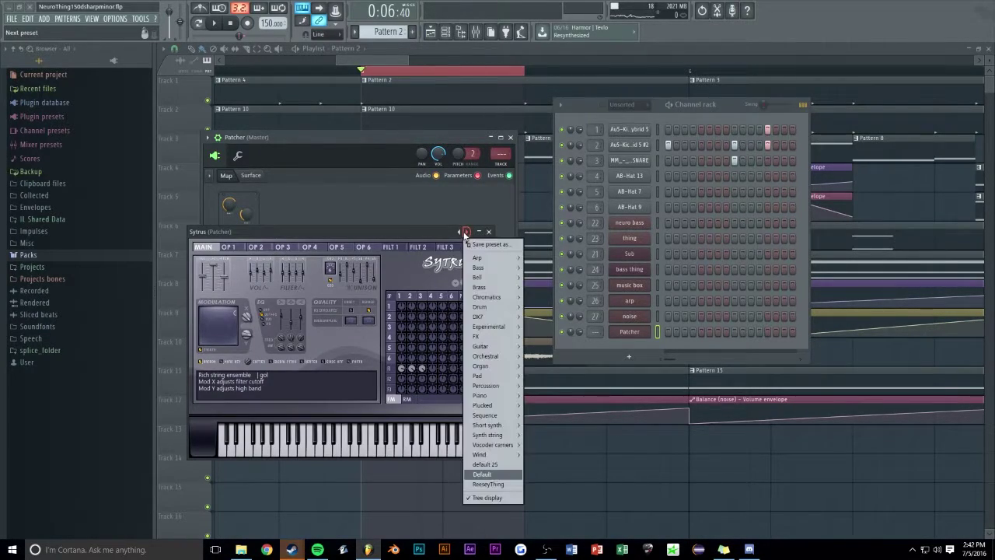
{"action": "left_click", "coordinate": [501, 476]}
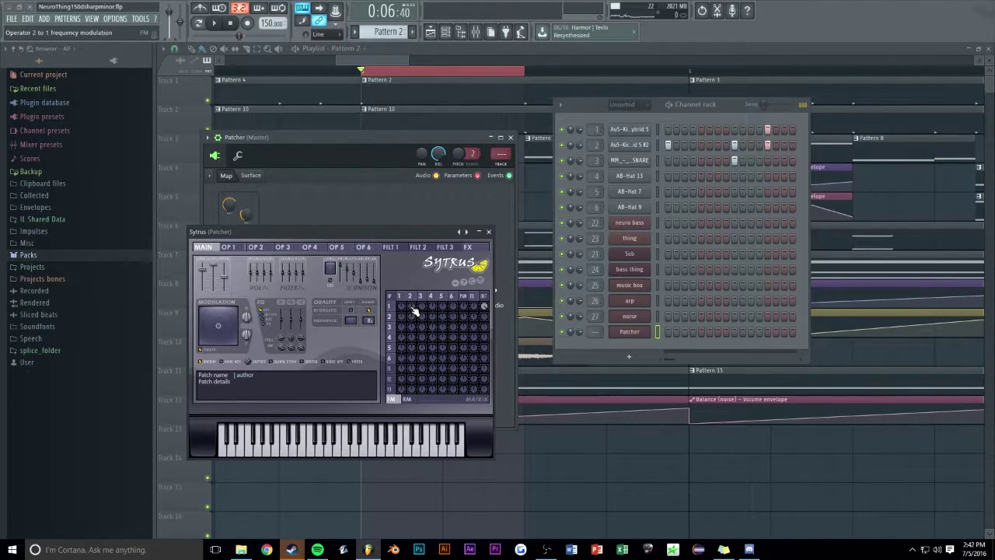
Create a new empty pattern and place its clip on Track 3 across the first half of bar 5
{"action": "left_click", "coordinate": [544, 190]}
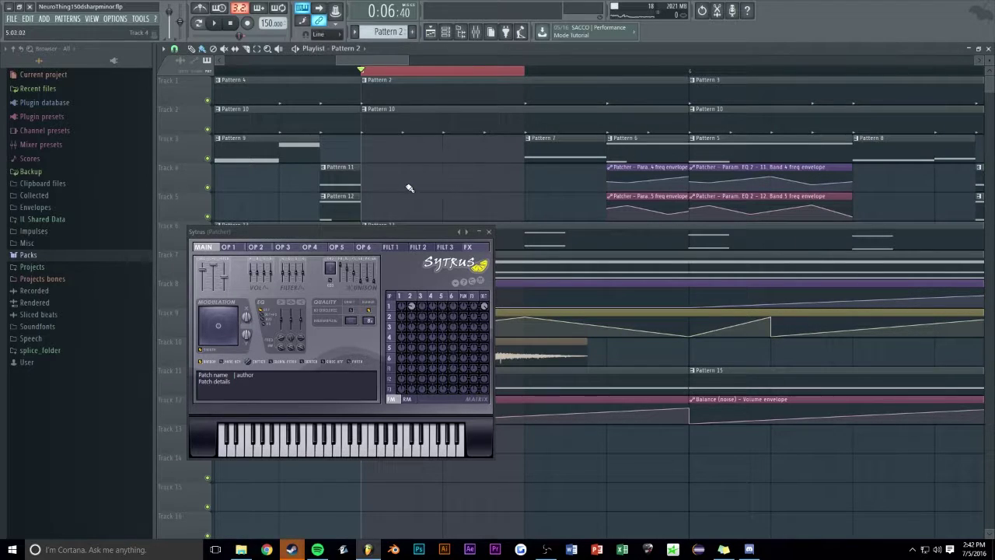
{"action": "key", "text": "F4"}
{"action": "key", "text": "Return"}
{"action": "left_click", "coordinate": [583, 455]}
{"action": "left_click_drag", "start_coordinate": [619, 464], "coordinate": [421, 180]}
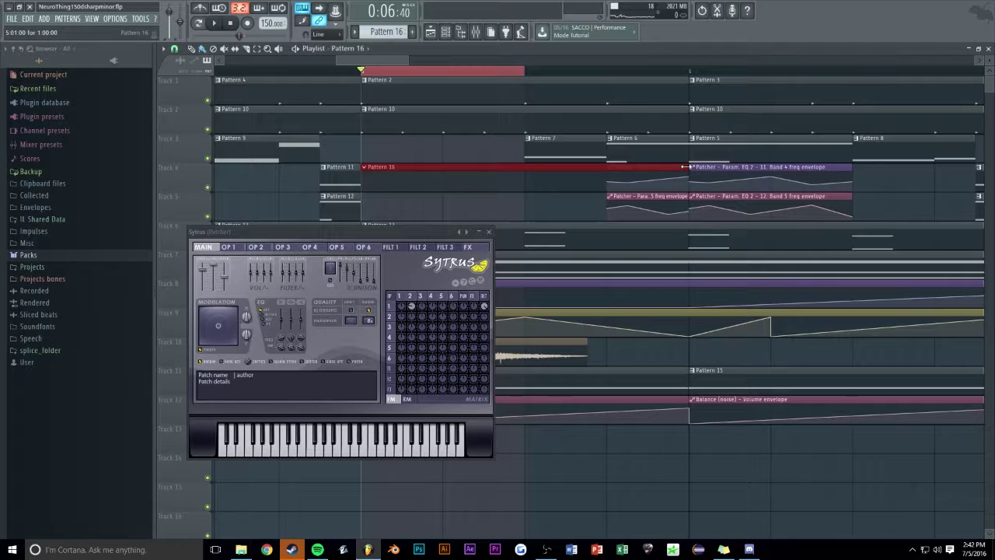
{"action": "left_click_drag", "start_coordinate": [471, 162], "coordinate": [473, 147]}
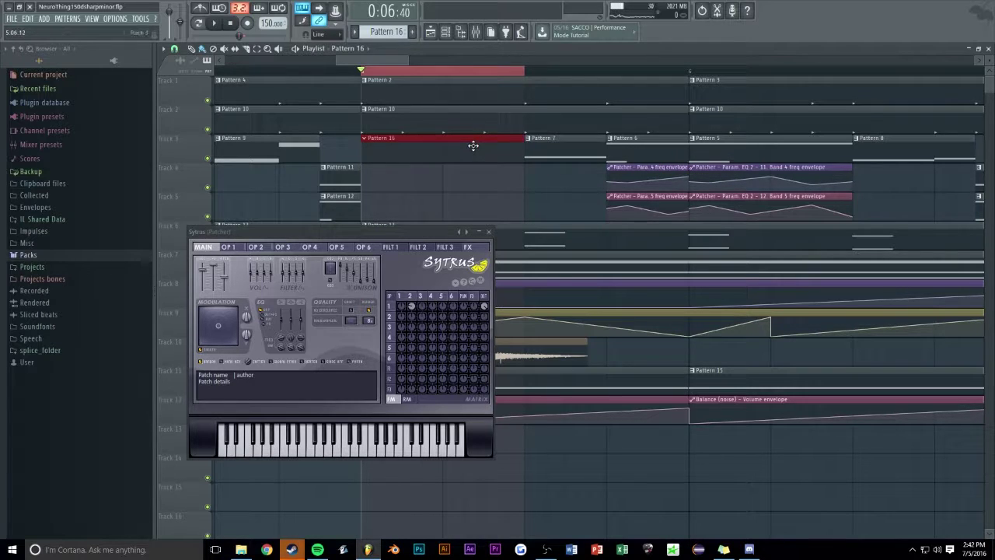
Draw a sustained D#5 note from the start of the new pattern in the Patcher channel's piano roll
{"action": "double_click", "coordinate": [473, 147]}
{"action": "right_click", "coordinate": [636, 333]}
{"action": "left_click", "coordinate": [665, 332]}
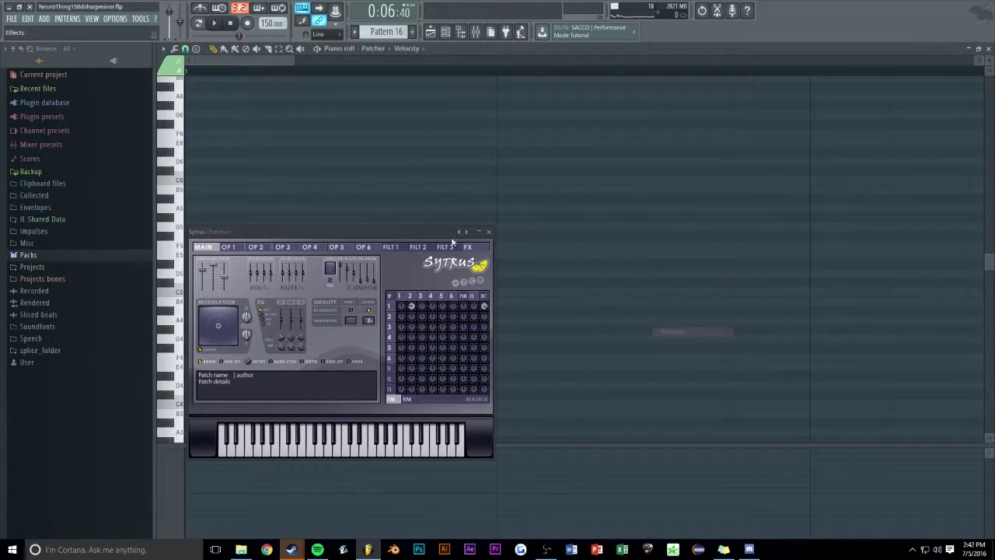
{"action": "left_click", "coordinate": [489, 234]}
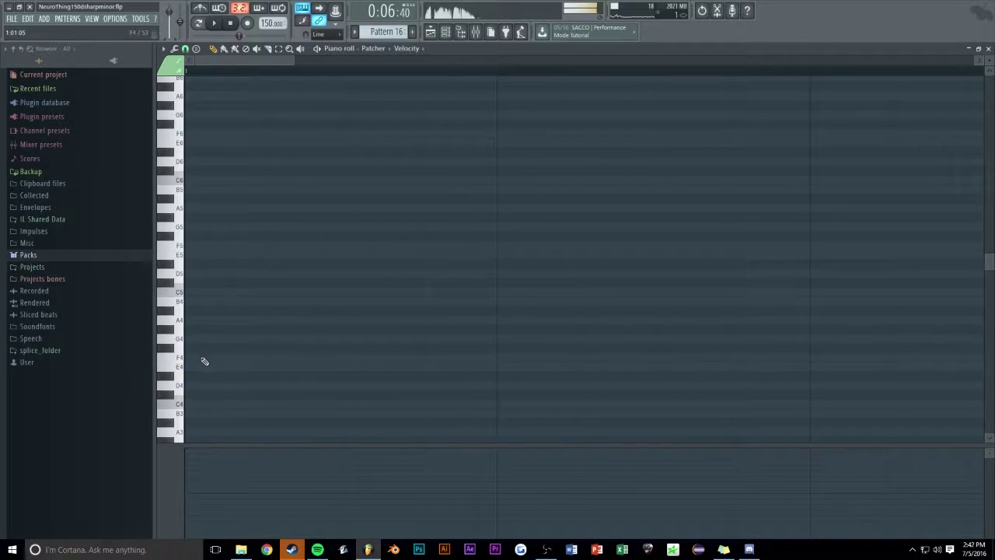
{"action": "left_click", "coordinate": [196, 265]}
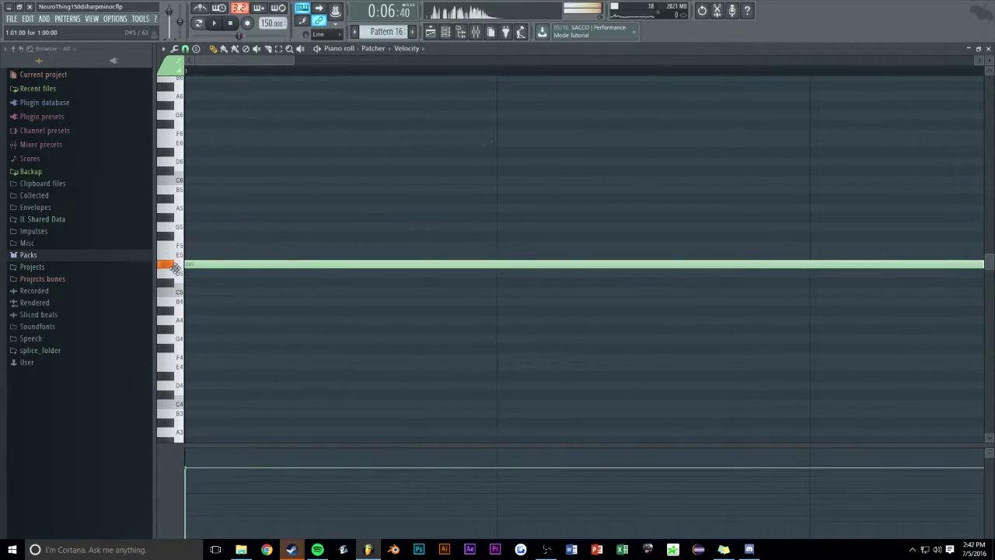
{"action": "left_click_drag", "start_coordinate": [315, 61], "coordinate": [469, 60]}
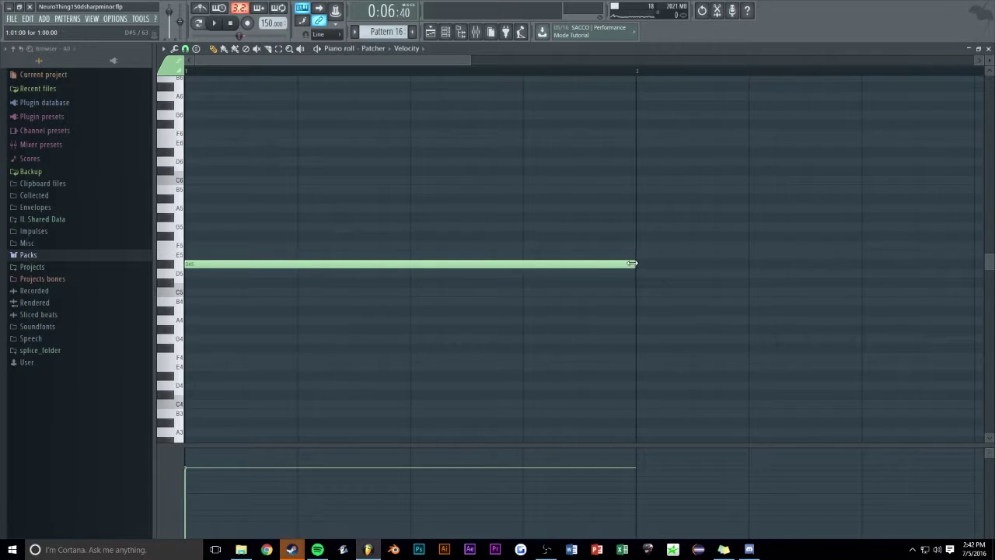
{"action": "key", "text": "Escape"}
{"action": "left_click", "coordinate": [500, 147]}
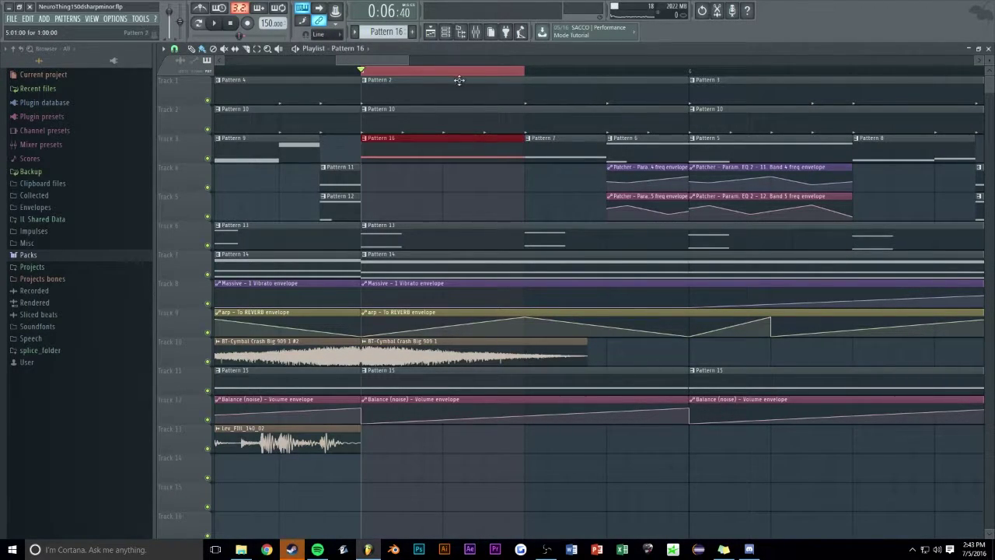
Add a two-step slide note on D#4 at the start of Pattern 16, beneath the held D#5
{"action": "double_click", "coordinate": [425, 155]}
{"action": "key", "text": "space"}
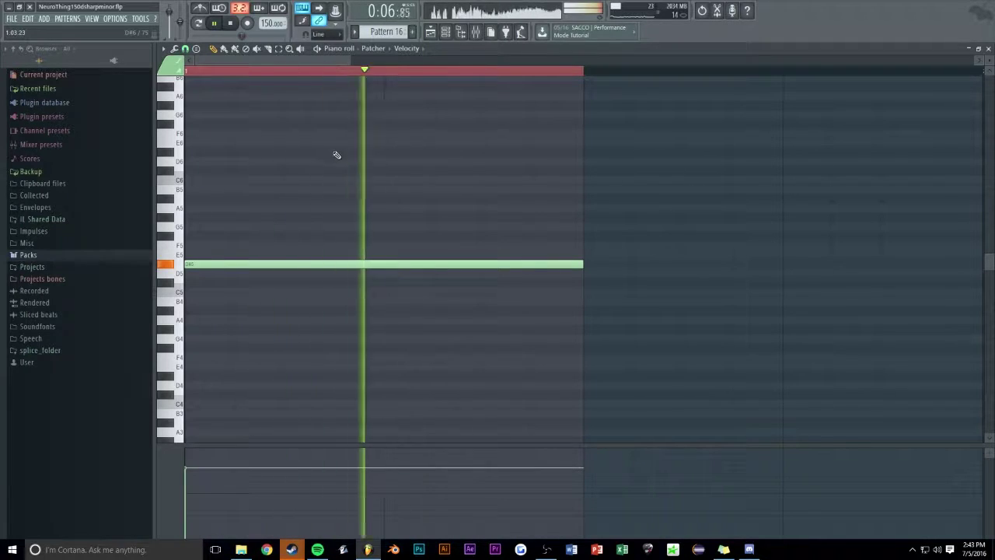
{"action": "left_click", "coordinate": [198, 375]}
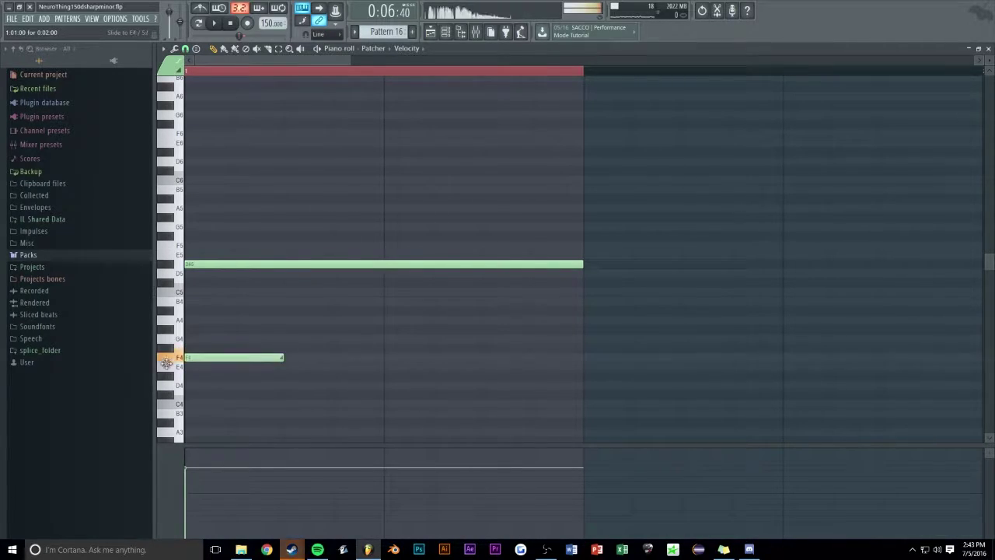
{"action": "left_click_drag", "start_coordinate": [167, 361], "coordinate": [167, 378]}
{"action": "key", "text": "space"}
Play the arrangement around the start of bar 5 to check how the new Patcher sound fits
{"action": "key", "text": "Escape"}
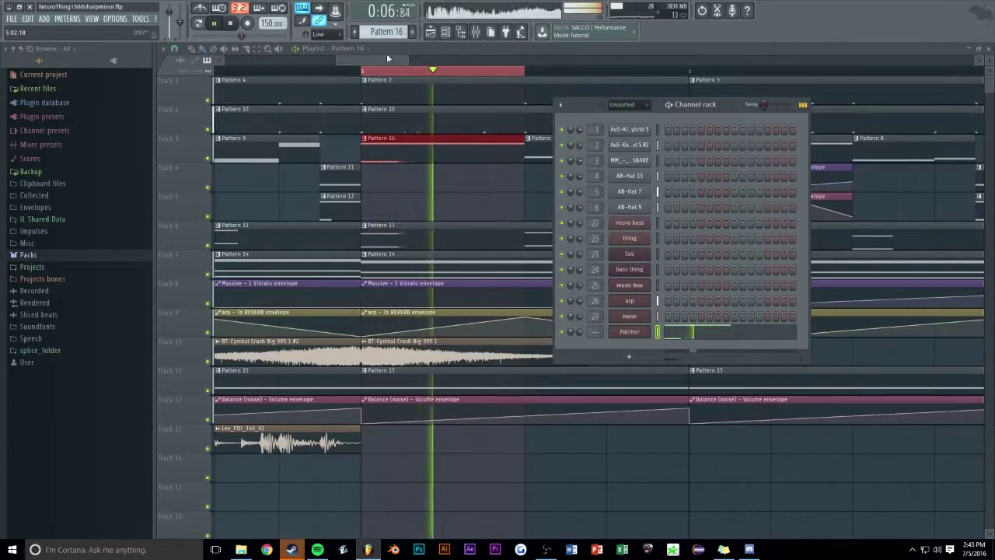
{"action": "key", "text": "space"}
{"action": "left_click", "coordinate": [357, 72]}
{"action": "key", "text": "space"}
{"action": "scroll", "coordinate": [394, 185], "scroll_direction": "up", "scroll_amount": 1}
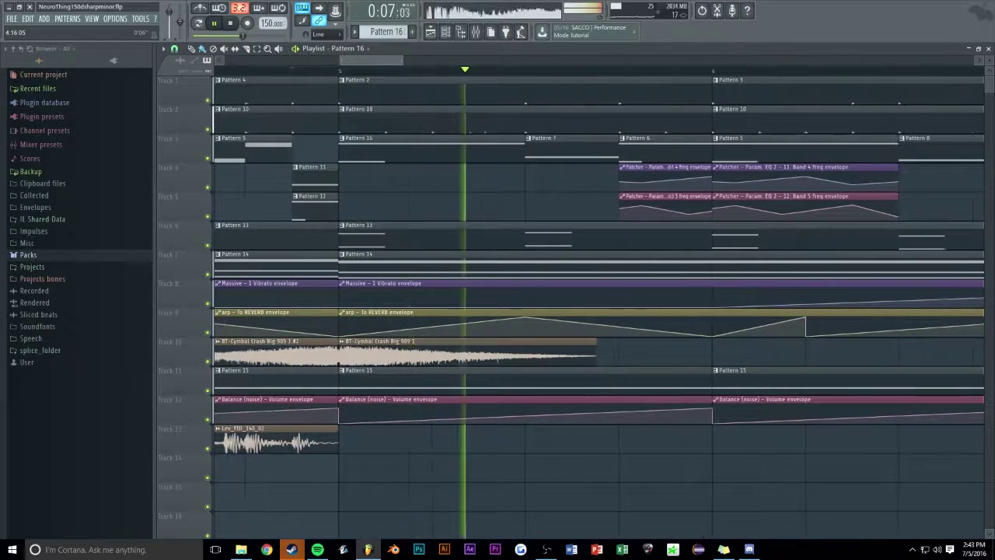
{"action": "key", "text": "space"}
{"action": "left_click", "coordinate": [340, 71]}
{"action": "key", "text": "space"}
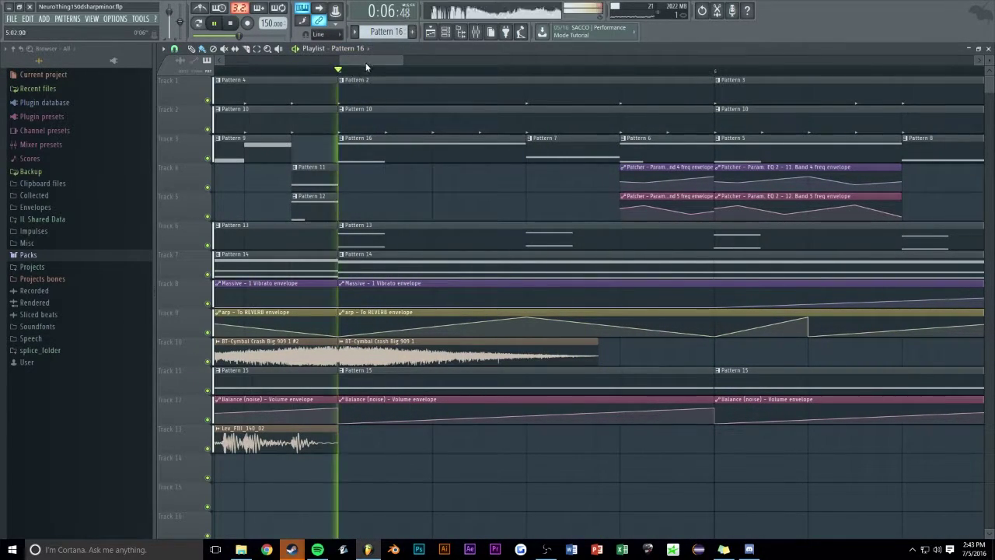
{"action": "scroll", "coordinate": [482, 148], "scroll_direction": "up", "scroll_amount": 1}
{"action": "key", "text": "space"}
Remove the Pattern 13 part from the first half of bar 5 on Track 6 and play the result
{"action": "left_click", "coordinate": [446, 33]}
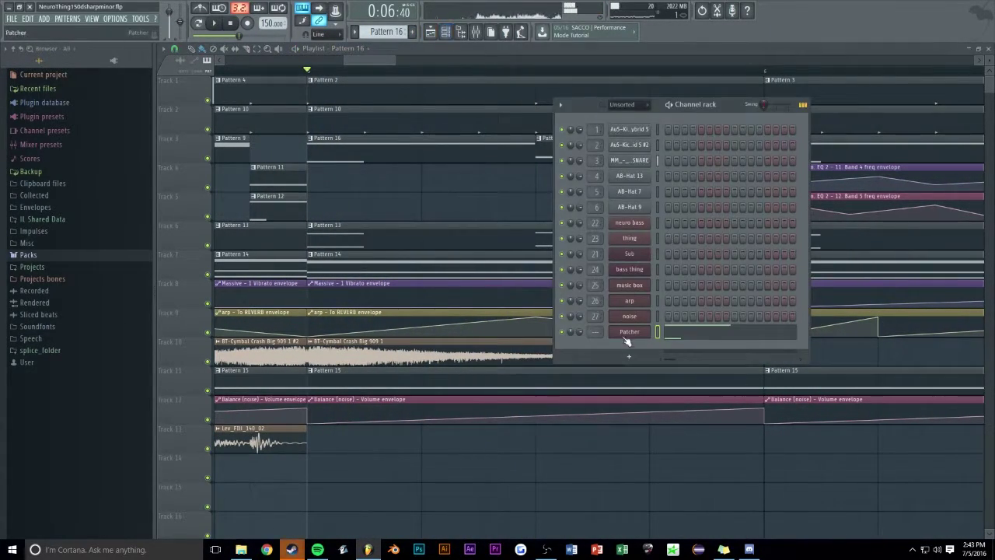
{"action": "key", "text": "F6"}
{"action": "left_click_drag", "start_coordinate": [311, 236], "coordinate": [538, 237]}
{"action": "key", "text": "space"}
{"action": "key", "text": "space"}
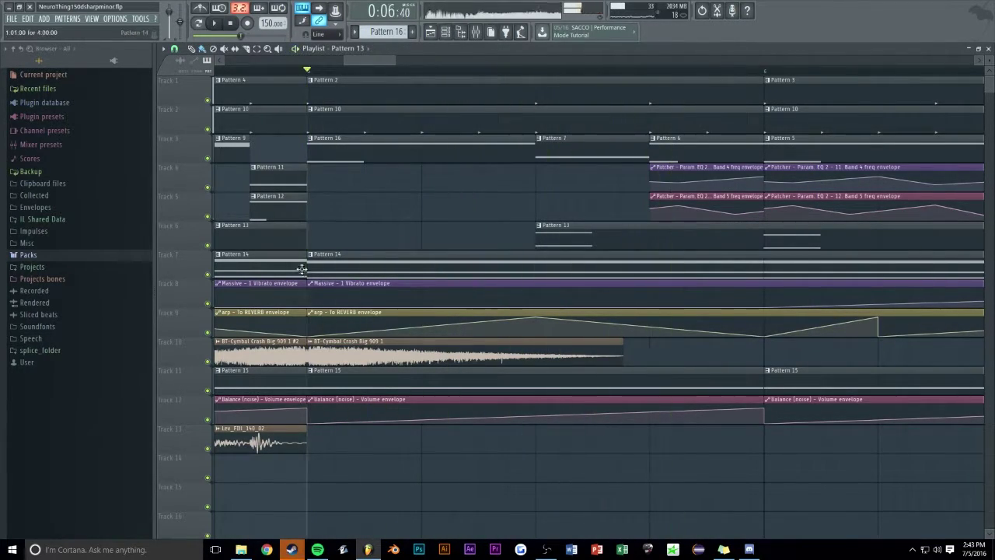
Mark the first half of bar 5 and load Fruity Parametric EQ 2 into slot 2 of the arp mixer track
{"action": "mouse_move", "coordinate": [309, 268]}
{"action": "left_mouse_down"}
{"action": "mouse_move", "coordinate": [385, 267]}
{"action": "mouse_move", "coordinate": [312, 263]}
{"action": "left_mouse_up"}
{"action": "left_click_drag", "start_coordinate": [308, 74], "coordinate": [538, 96]}
{"action": "left_click", "coordinate": [477, 31]}
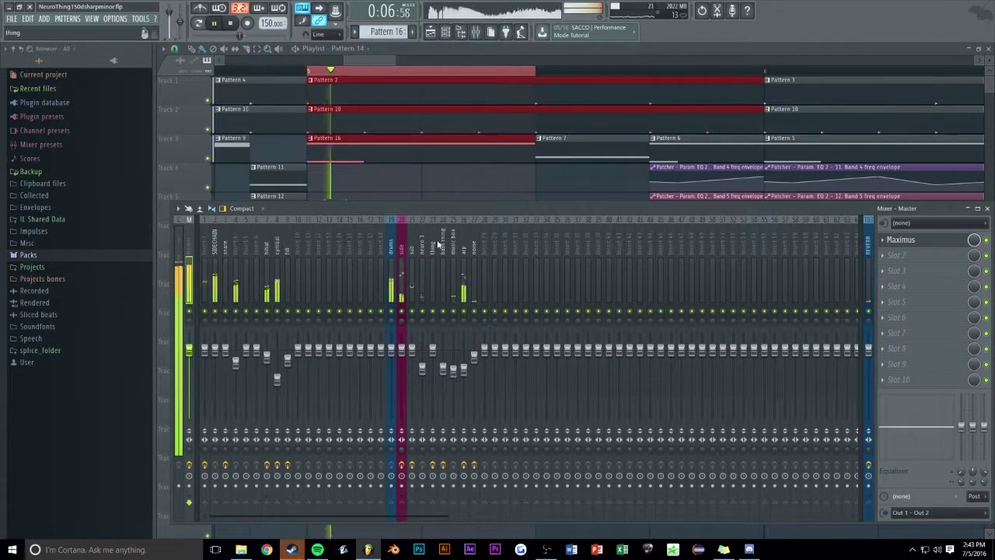
{"action": "left_click", "coordinate": [887, 261]}
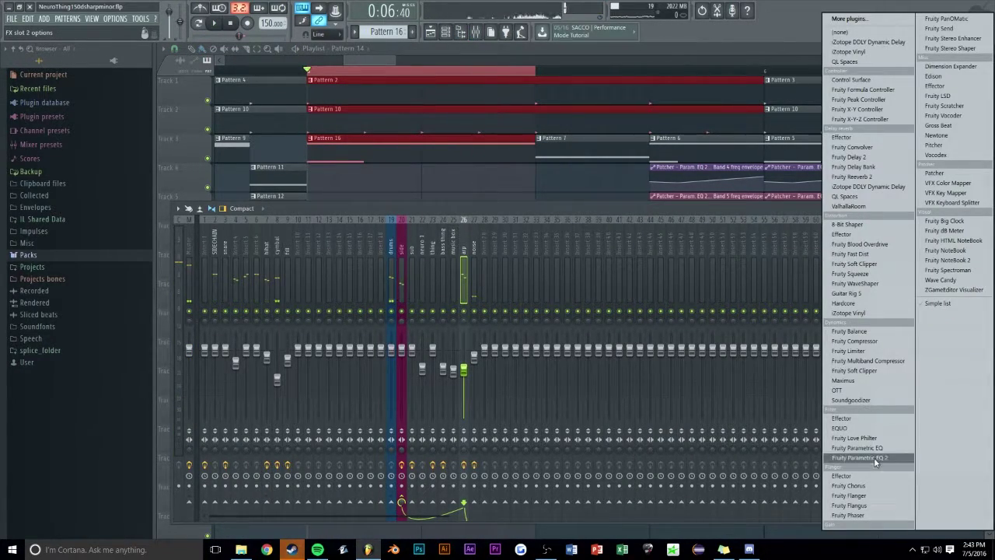
{"action": "left_click", "coordinate": [876, 459]}
Set the filter type of the arp EQ's band 7 and create a rising frequency automation clip over the first half of bar 5
{"action": "right_click", "coordinate": [441, 275]}
{"action": "mouse_move", "coordinate": [465, 303]}
{"action": "left_click", "coordinate": [498, 312]}
{"action": "left_click", "coordinate": [494, 313]}
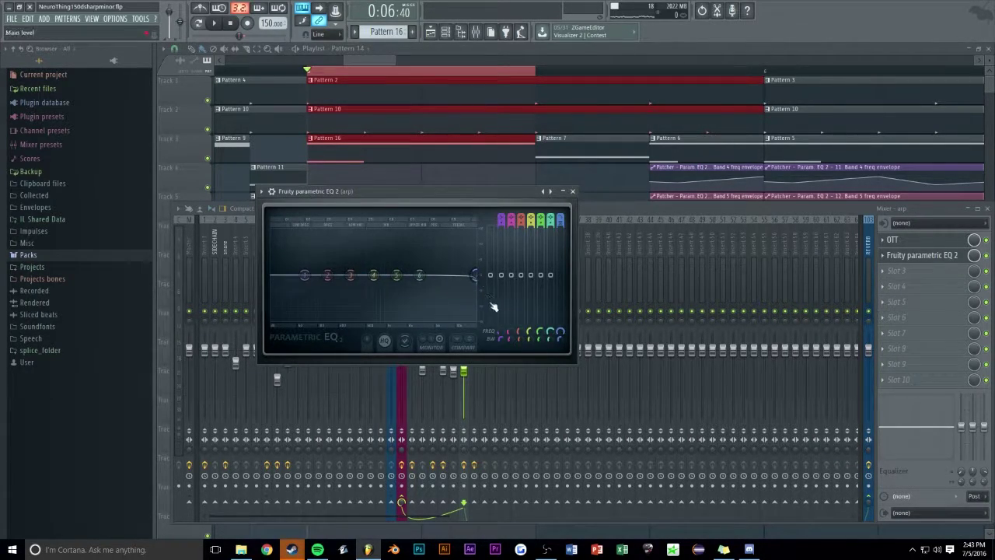
{"action": "right_click", "coordinate": [561, 333]}
{"action": "left_click", "coordinate": [605, 388]}
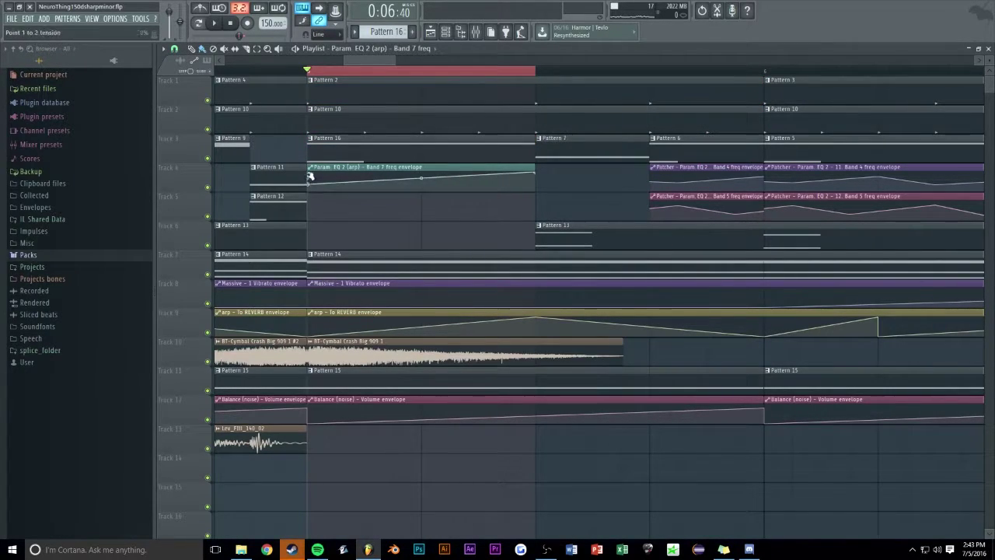
Clear the time selection and play bar 5 to check the automated arp filter
{"action": "right_click", "coordinate": [336, 71]}
{"action": "key", "text": "space"}
{"action": "scroll", "coordinate": [369, 63], "scroll_direction": "down", "scroll_amount": 5}
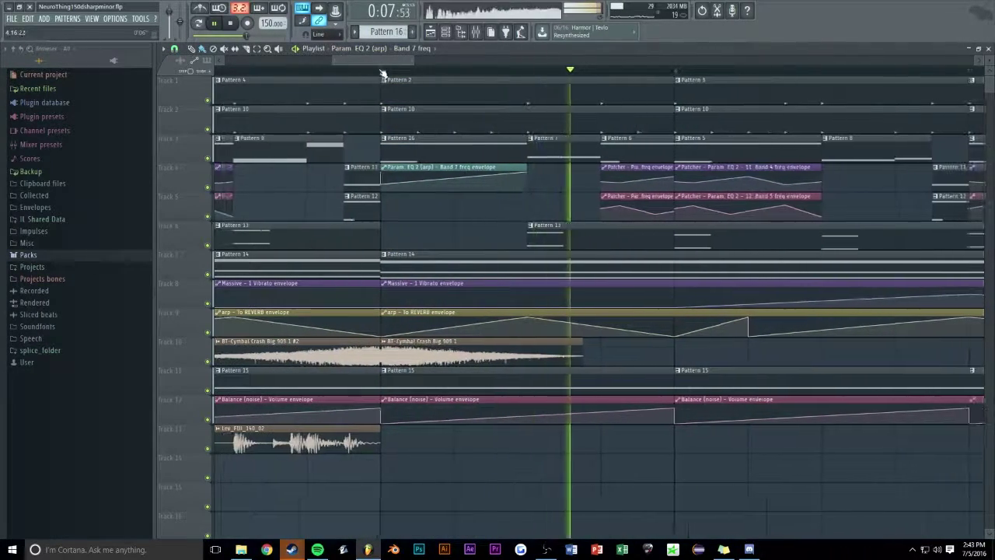
{"action": "scroll", "coordinate": [380, 66], "scroll_direction": "up", "scroll_amount": 5}
{"action": "key", "text": "space"}
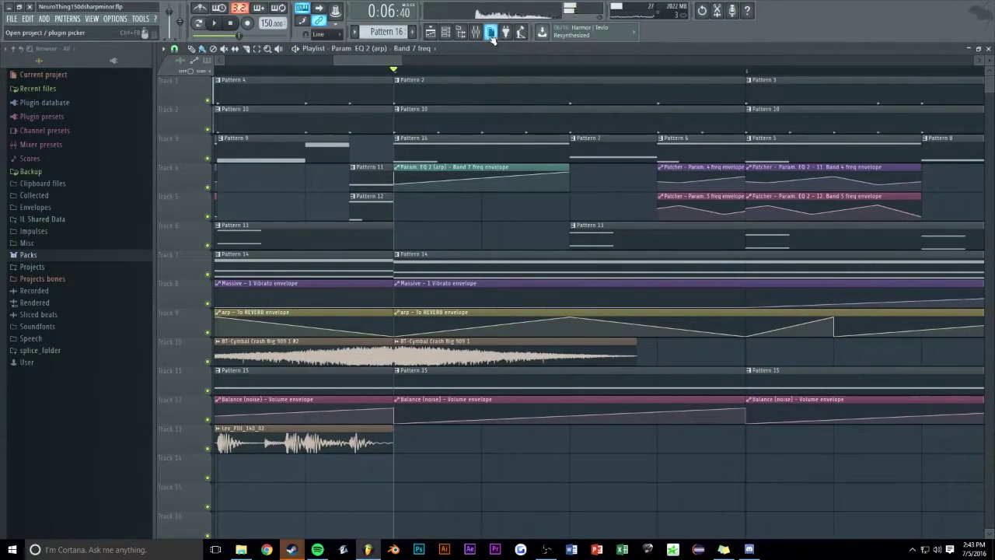
Show the Unsorted channels and route the Patcher channel to mixer track 28
{"action": "left_click", "coordinate": [475, 31]}
{"action": "left_click", "coordinate": [460, 31]}
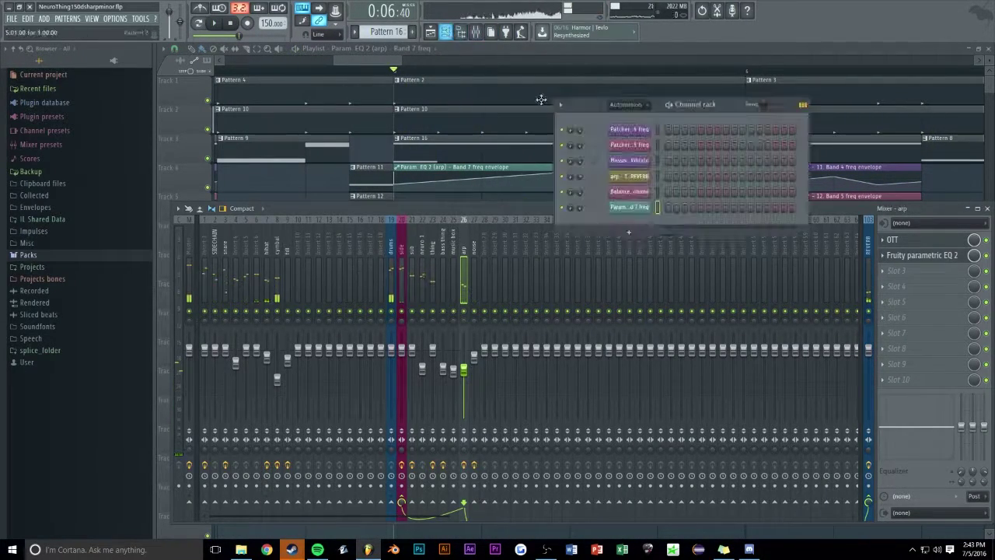
{"action": "left_click_drag", "start_coordinate": [737, 106], "coordinate": [762, 109]}
{"action": "left_click", "coordinate": [663, 153]}
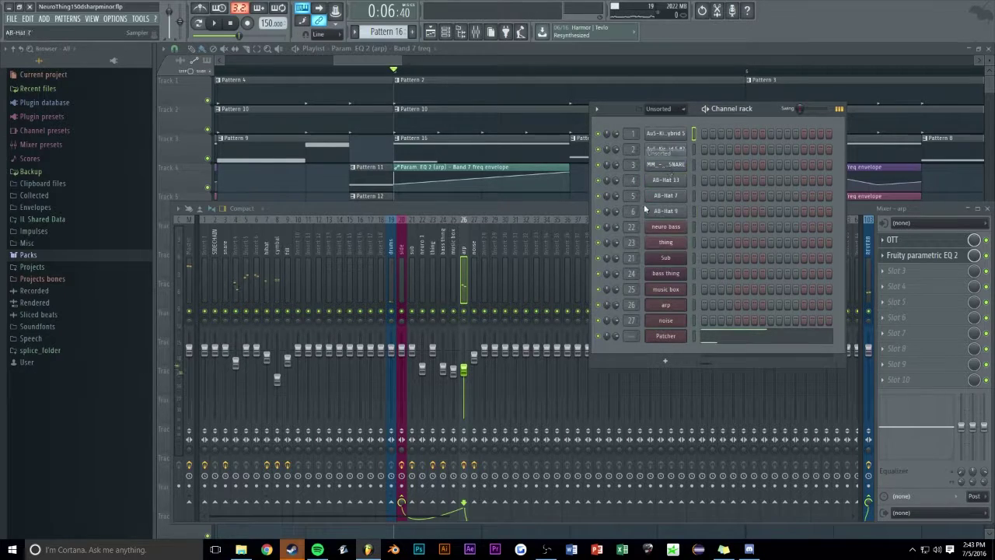
{"action": "left_click_drag", "start_coordinate": [627, 337], "coordinate": [627, 295]}
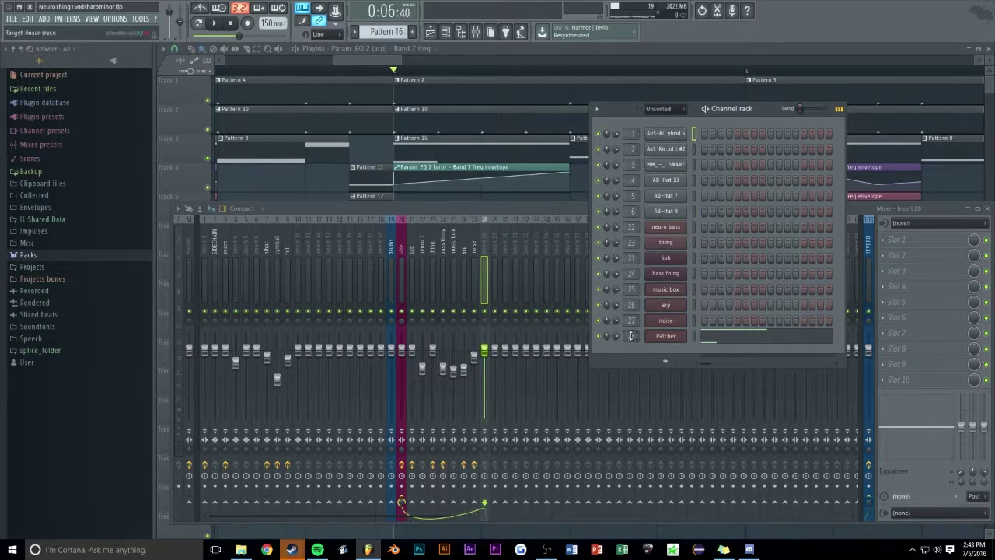
Lower the volume of mixer insert 28 slightly and check the balance in playback
{"action": "key", "text": "space"}
{"action": "mouse_move", "coordinate": [485, 355]}
{"action": "left_mouse_down"}
{"action": "mouse_move", "coordinate": [484, 375]}
{"action": "mouse_move", "coordinate": [485, 366]}
{"action": "left_mouse_up"}
{"action": "key", "text": "space"}
{"action": "key", "text": "space"}
{"action": "left_click", "coordinate": [747, 124]}
{"action": "key", "text": "space"}
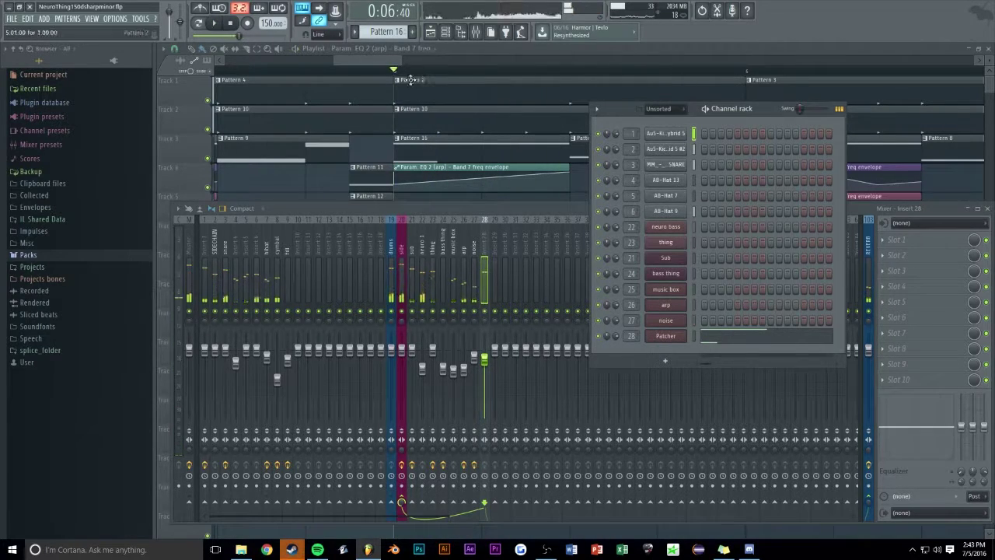
Move the arp EQ band 7 frequency automation clip from Track 4 to Track 13 at bar 5
{"action": "left_click_drag", "start_coordinate": [429, 170], "coordinate": [430, 431]}
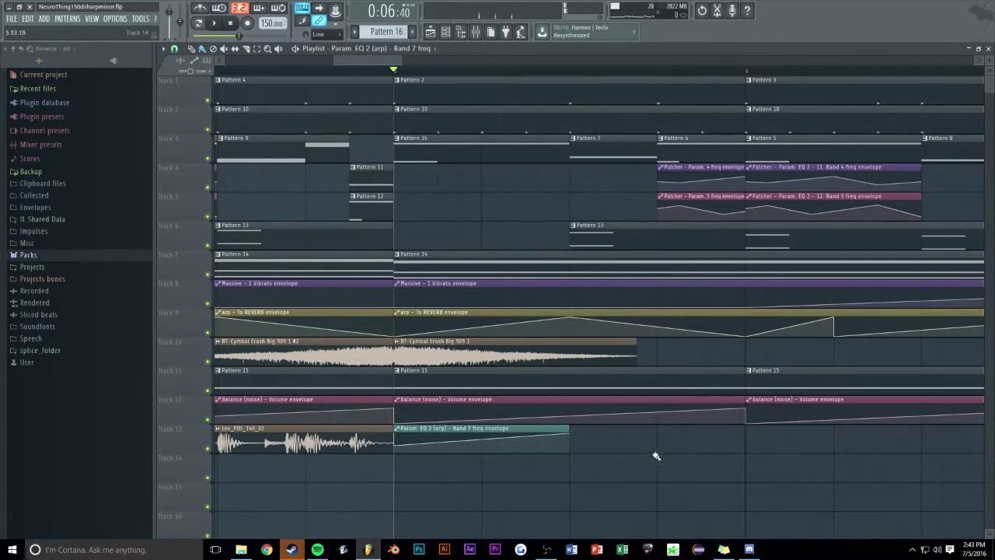
{"action": "key", "text": "space"}
{"action": "key", "text": "space"}
Select 5:01:00 to 5:09:00 in the playlist and open Sytrus from the Patcher channel's map
{"action": "mouse_move", "coordinate": [402, 253]}
{"action": "left_mouse_down"}
{"action": "mouse_move", "coordinate": [459, 155]}
{"action": "mouse_move", "coordinate": [570, 97]}
{"action": "left_mouse_up"}
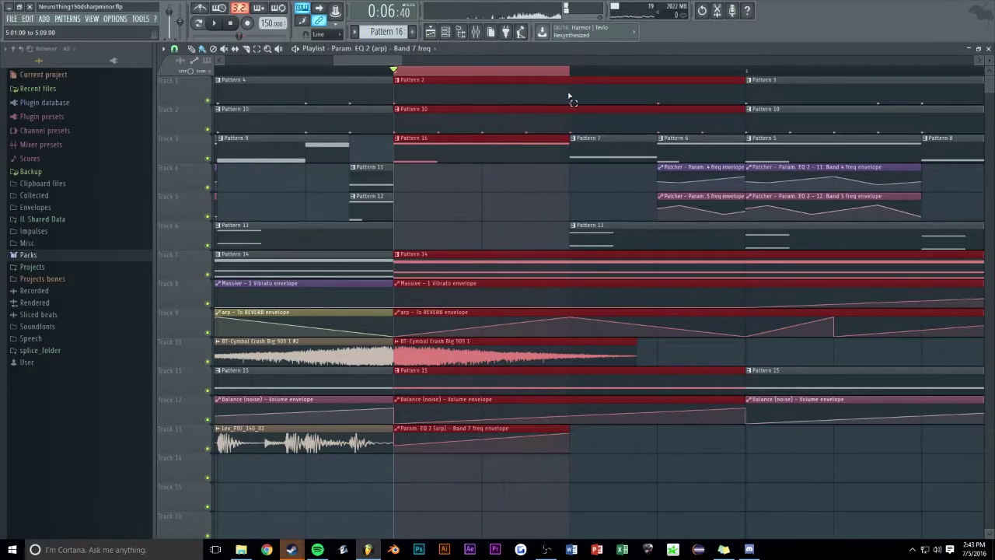
{"action": "left_click", "coordinate": [451, 32]}
{"action": "left_click", "coordinate": [666, 339]}
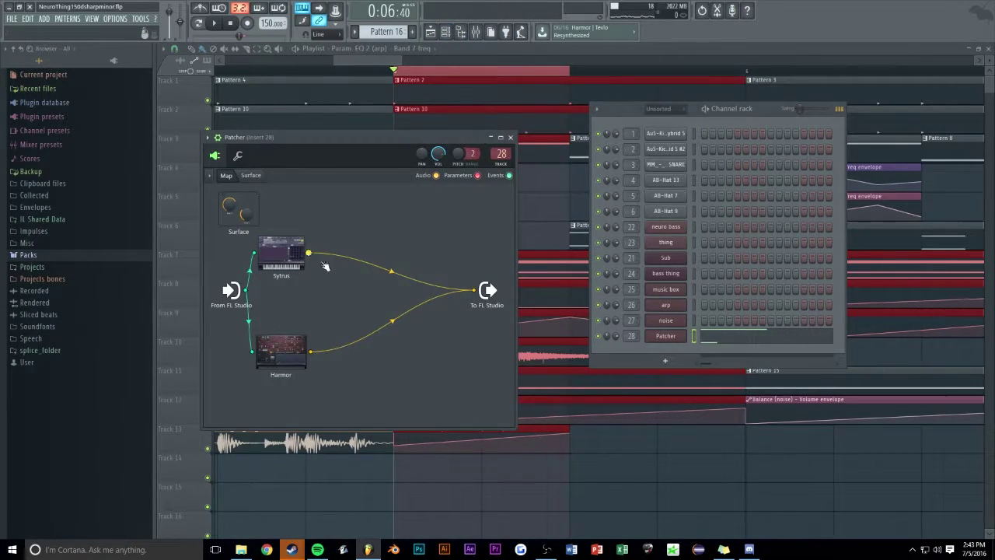
{"action": "left_click", "coordinate": [280, 257]}
{"action": "left_click_drag", "start_coordinate": [311, 231], "coordinate": [562, 174]}
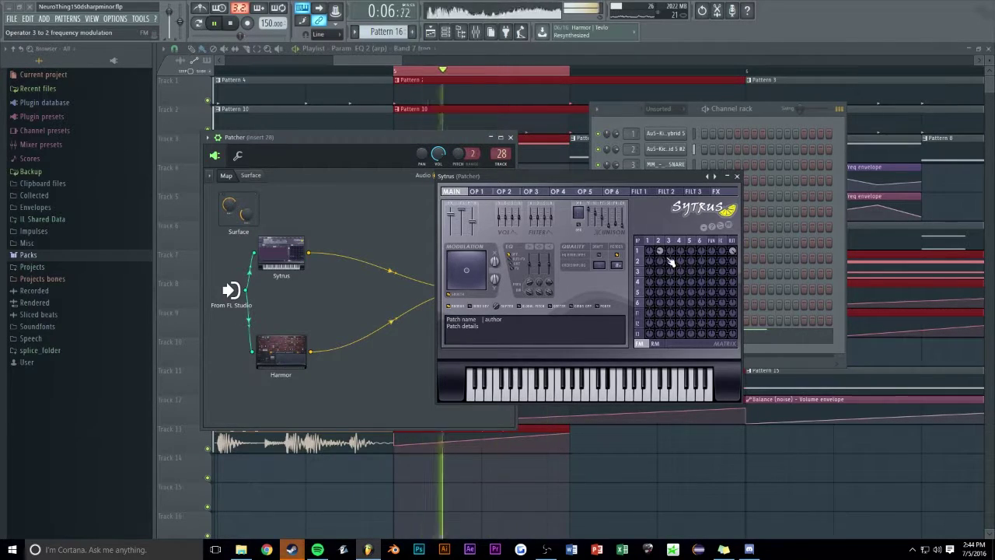
Give Sytrus operator 2 a saw-like waveform with extra groups of harmonics and set its frequency ratio to 0.2530
{"action": "left_click", "coordinate": [501, 192]}
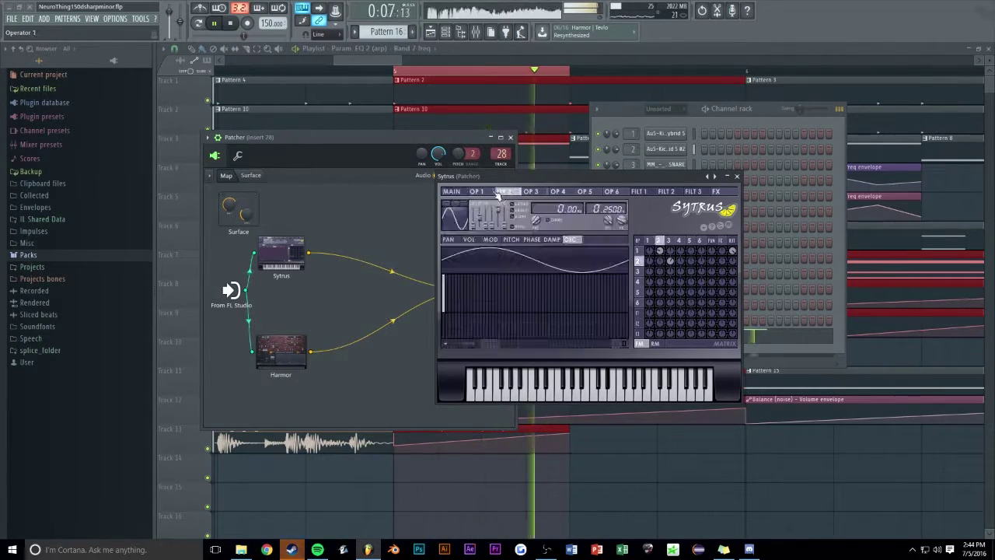
{"action": "left_click", "coordinate": [539, 294]}
{"action": "left_click_drag", "start_coordinate": [577, 302], "coordinate": [612, 305]}
{"action": "left_click_drag", "start_coordinate": [465, 301], "coordinate": [499, 297]}
{"action": "left_click_drag", "start_coordinate": [659, 250], "coordinate": [660, 261]}
{"action": "scroll", "coordinate": [477, 222], "scroll_direction": "up", "scroll_amount": 3}
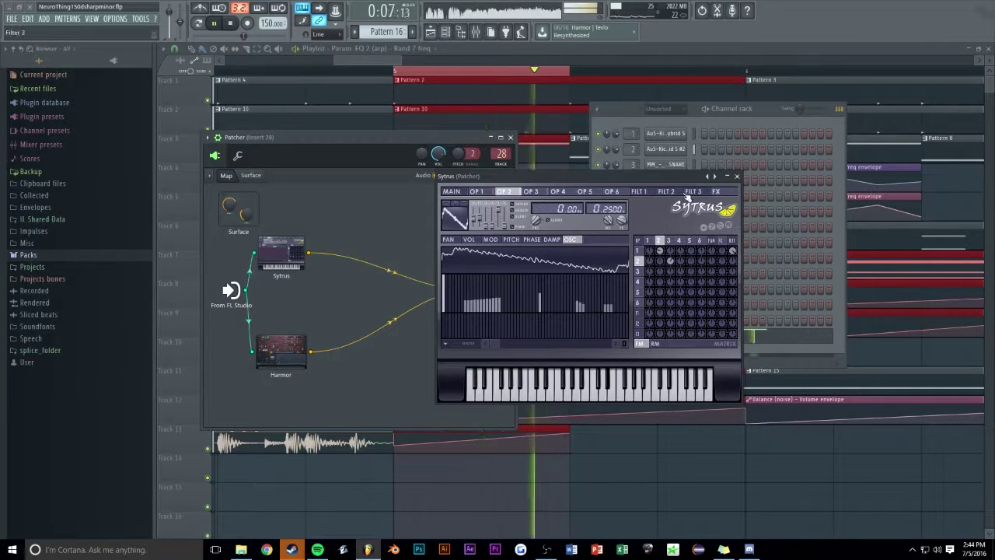
{"action": "left_click_drag", "start_coordinate": [609, 221], "coordinate": [608, 218]}
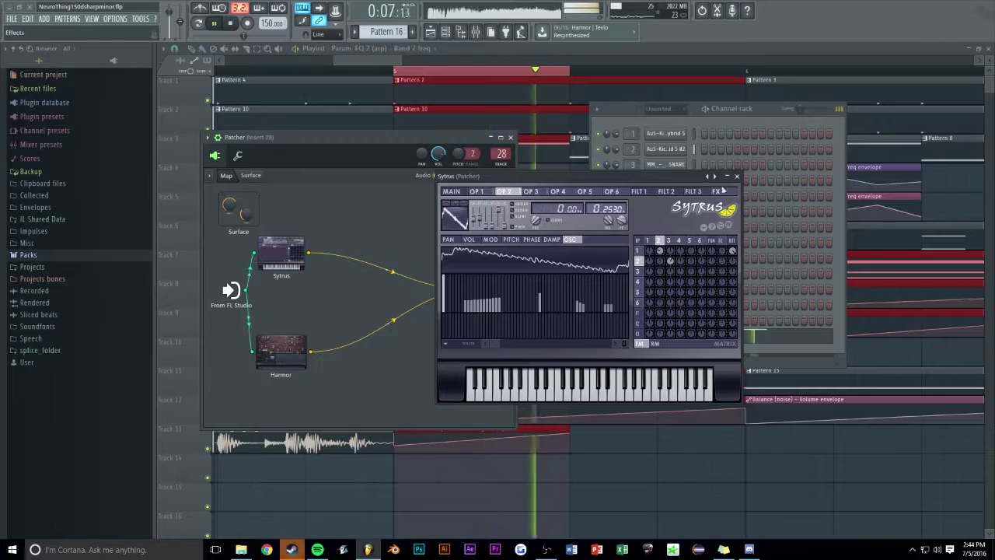
Insert a Parametric EQ 2 after Sytrus in the Patcher map
{"action": "left_click", "coordinate": [737, 176]}
{"action": "key", "text": "F8"}
{"action": "left_click_drag", "start_coordinate": [624, 284], "coordinate": [347, 253]}
{"action": "right_click", "coordinate": [332, 247]}
{"action": "left_click", "coordinate": [348, 261]}
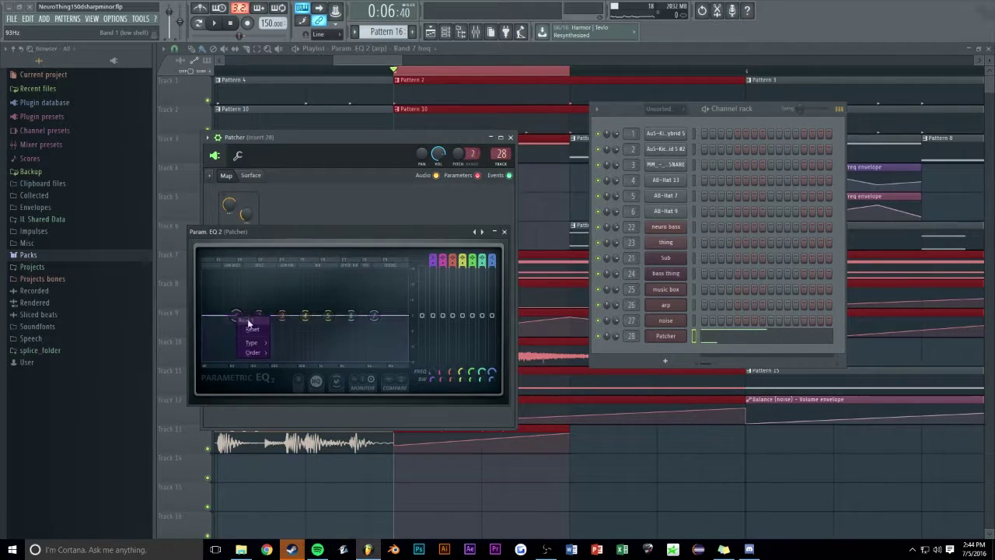
Make band 1 of the Sytrus EQ a high pass at about 87 Hz and check it in playback
{"action": "mouse_move", "coordinate": [244, 319]}
{"action": "left_mouse_down"}
{"action": "mouse_move", "coordinate": [258, 354]}
{"action": "mouse_move", "coordinate": [248, 316]}
{"action": "left_mouse_up"}
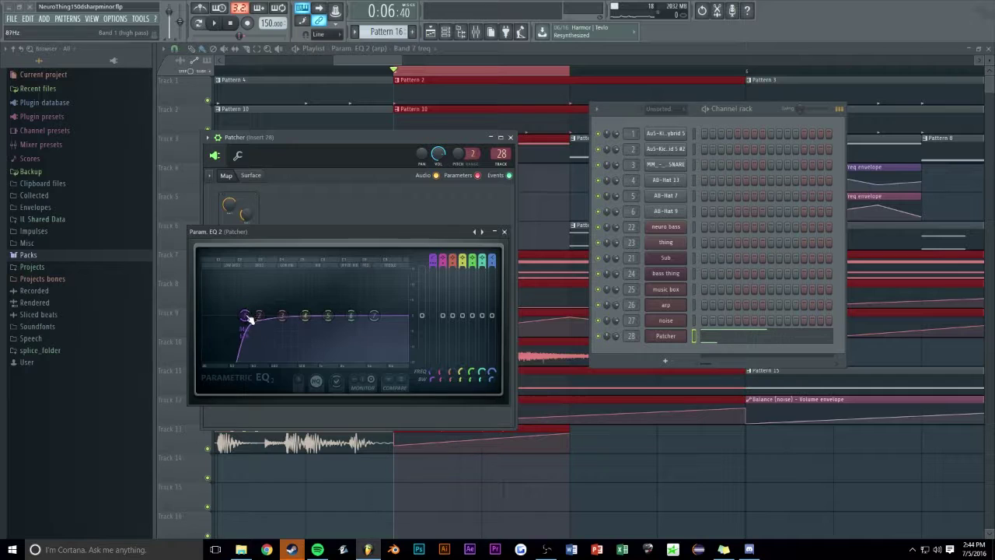
{"action": "left_click_drag", "start_coordinate": [341, 137], "coordinate": [379, 137]}
{"action": "key", "text": "space"}
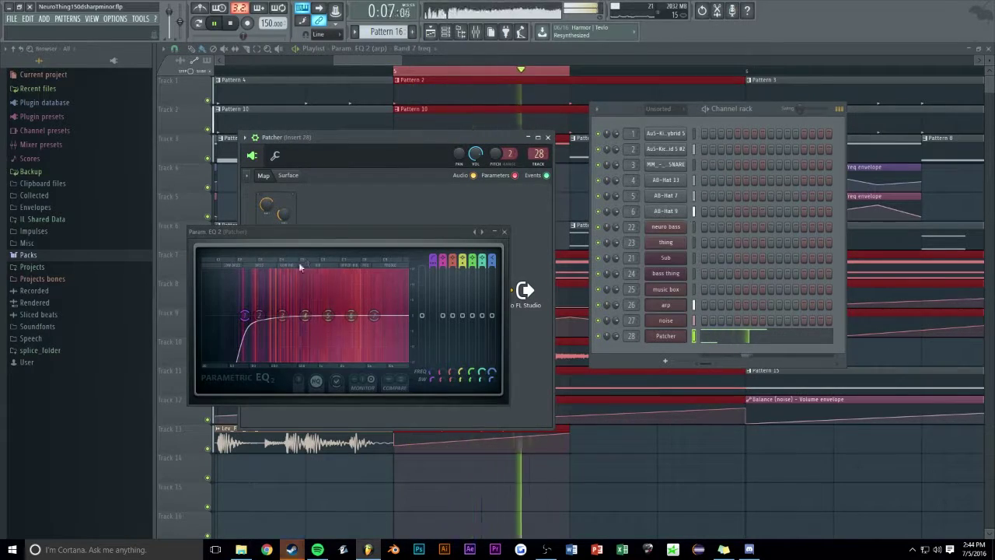
{"action": "left_click", "coordinate": [503, 232]}
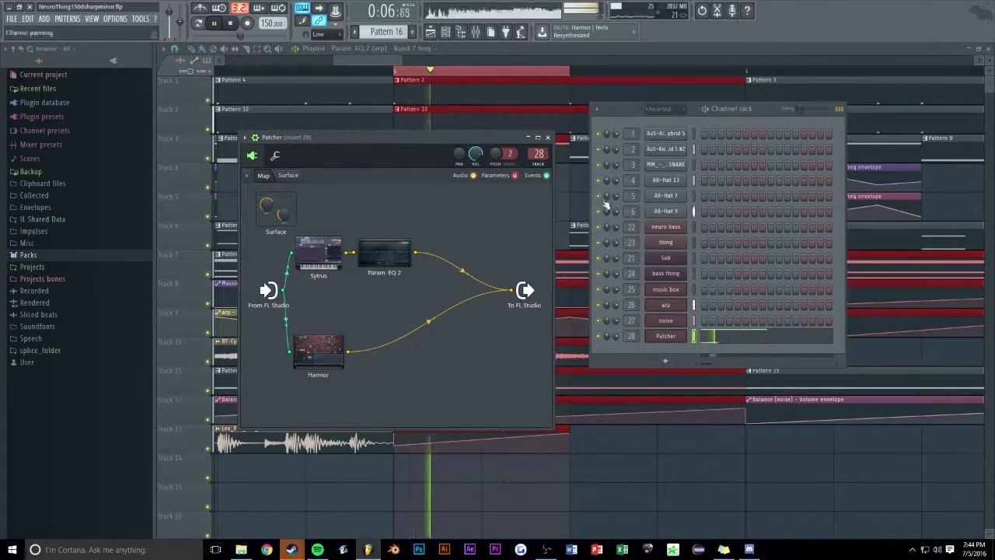
Try a Fruity parametric EQ 2 in the first effect slot of mixer insert 28 with a slight band 1 boost
{"action": "left_click", "coordinate": [476, 33]}
{"action": "right_click", "coordinate": [484, 312]}
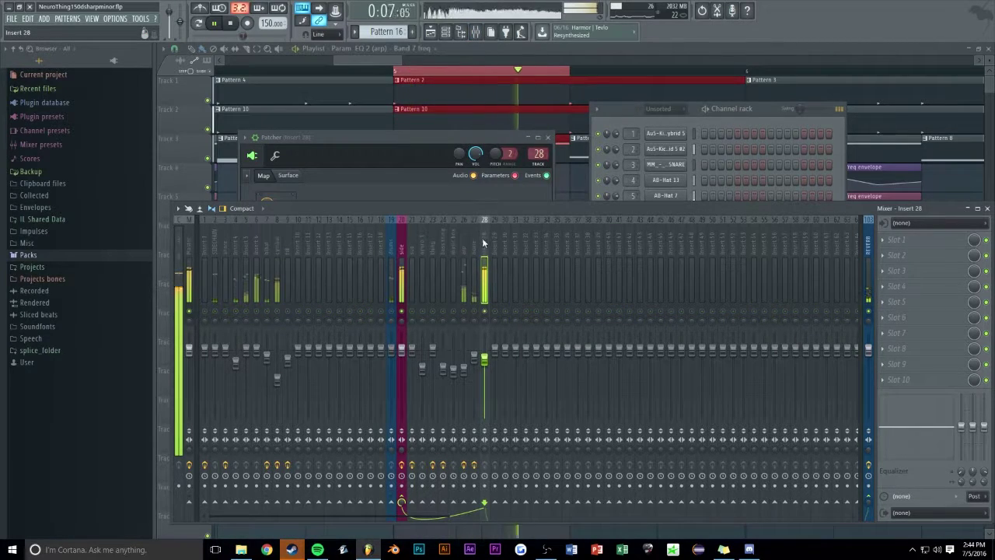
{"action": "left_click", "coordinate": [894, 240]}
{"action": "left_click", "coordinate": [888, 460]}
{"action": "key", "text": "space"}
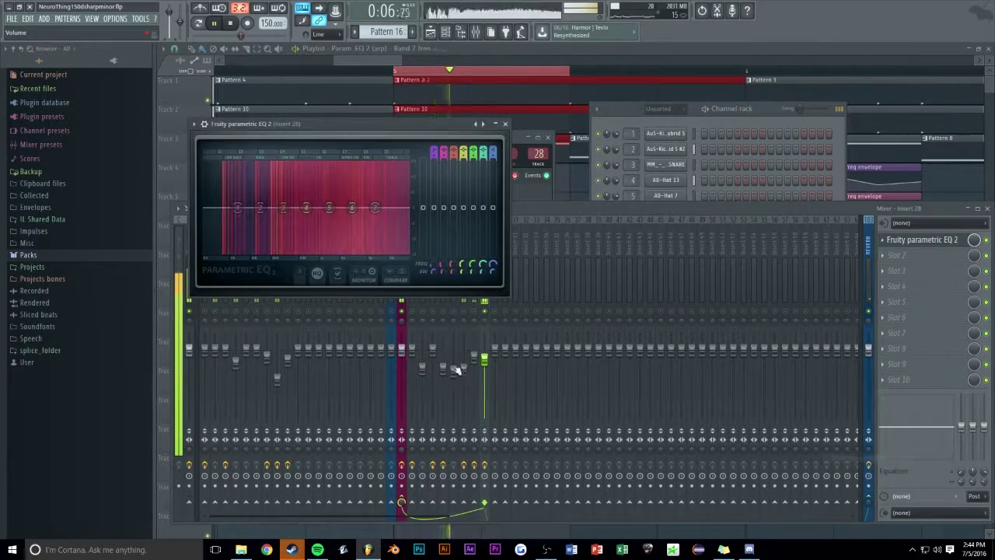
{"action": "left_click_drag", "start_coordinate": [235, 169], "coordinate": [228, 200]}
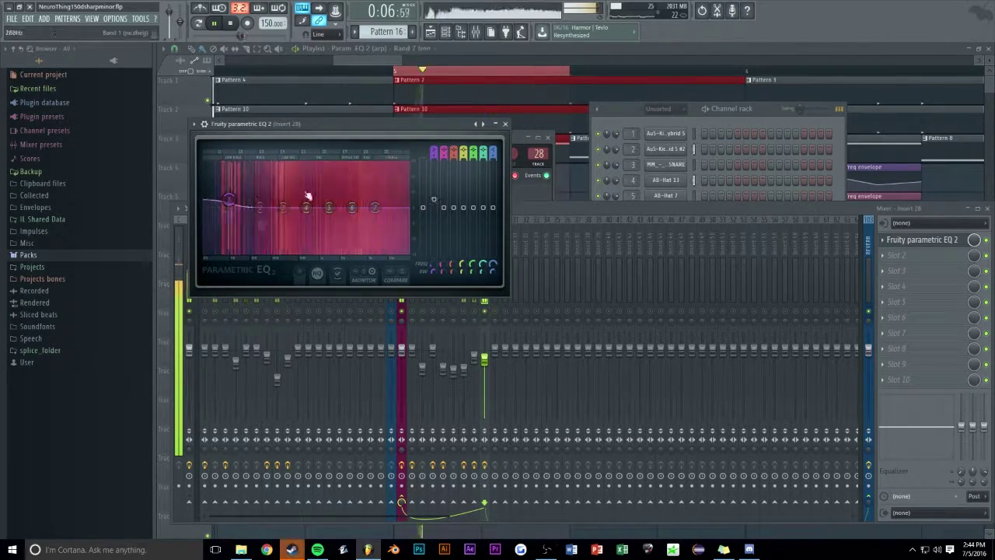
Remove the Fruity parametric EQ 2 from the first slot of mixer insert 28 and stop playback
{"action": "left_click", "coordinate": [506, 125]}
{"action": "left_click", "coordinate": [883, 241]}
{"action": "left_click", "coordinate": [891, 253]}
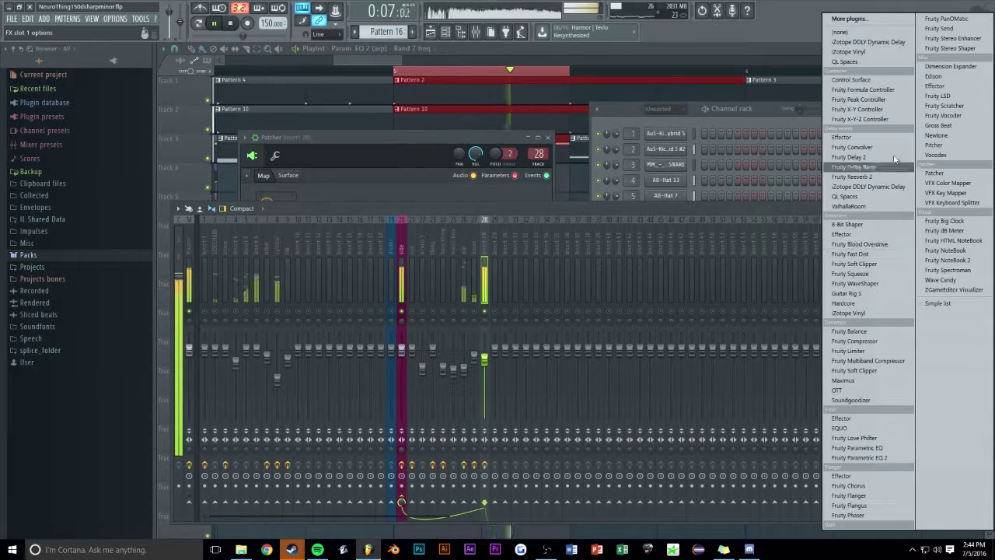
{"action": "left_click", "coordinate": [848, 33]}
{"action": "key", "text": "space"}
Insert a second Parametric EQ 2 after the first one in Patcher's Sytrus branch and open it
{"action": "left_click_drag", "start_coordinate": [421, 142], "coordinate": [445, 141]}
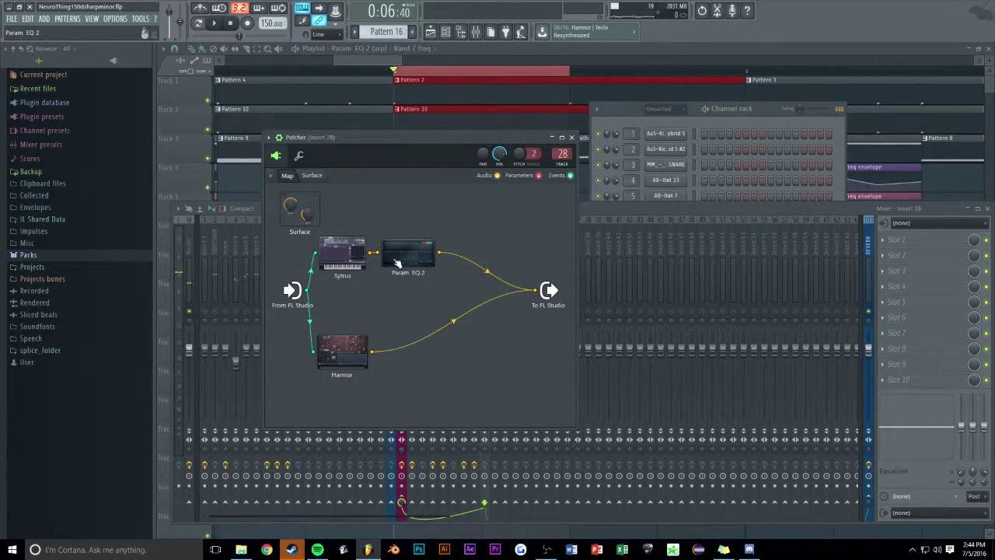
{"action": "key", "text": "F8"}
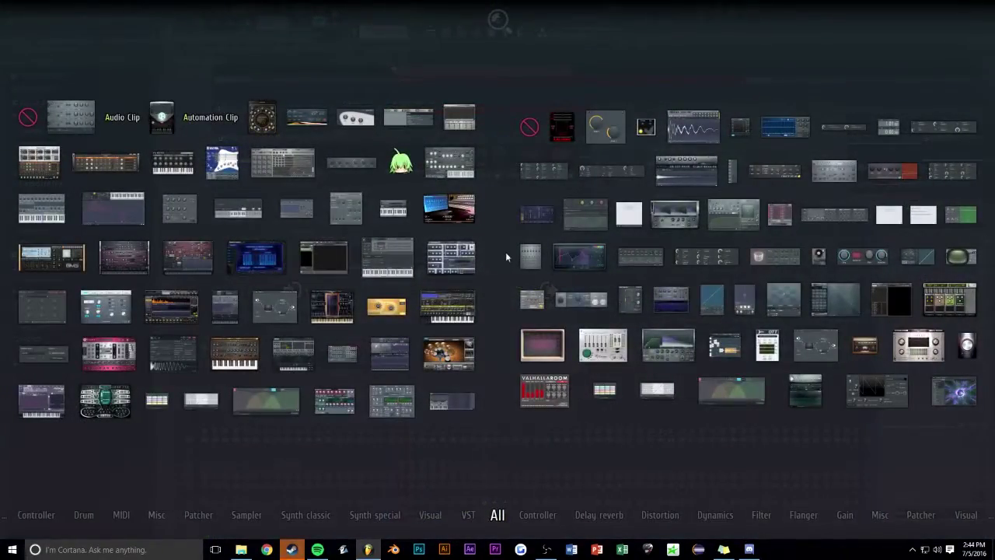
{"action": "right_click", "coordinate": [505, 255]}
{"action": "left_click", "coordinate": [441, 255]}
{"action": "key", "text": "F8"}
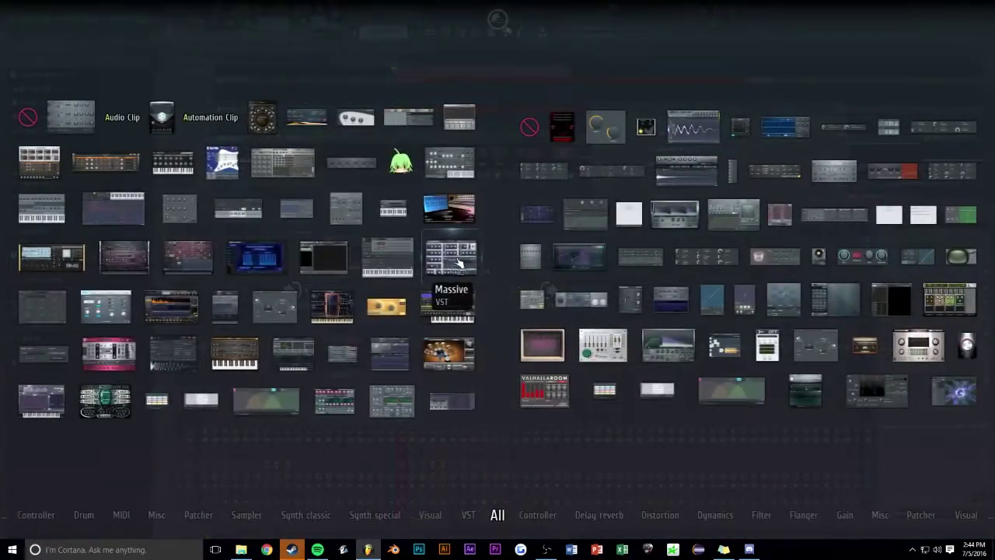
{"action": "left_click_drag", "start_coordinate": [574, 260], "coordinate": [447, 258]}
{"action": "double_click", "coordinate": [471, 256]}
Set band 5 of the second EQ to Band stop and create an automation clip for its frequency in bar 5
{"action": "right_click", "coordinate": [305, 316]}
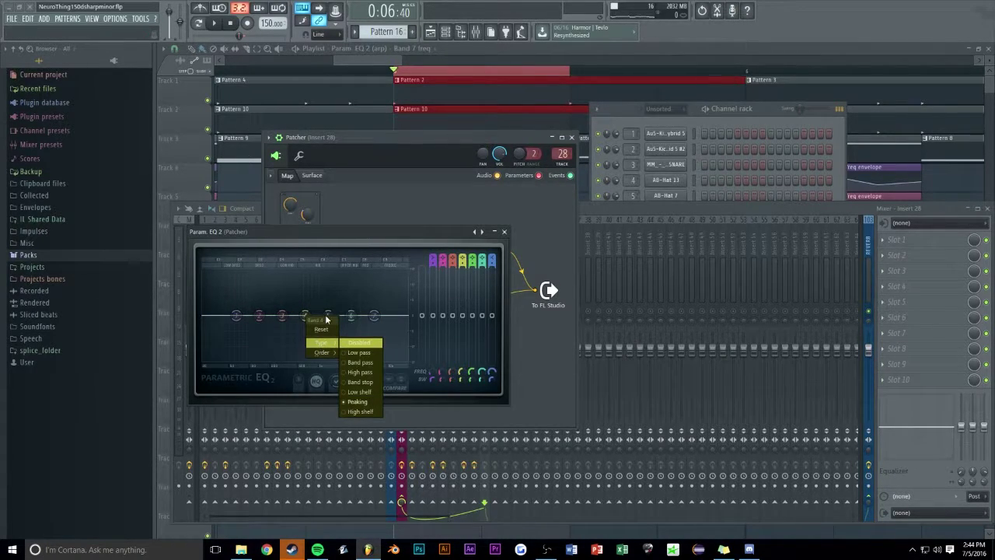
{"action": "right_click", "coordinate": [333, 315]}
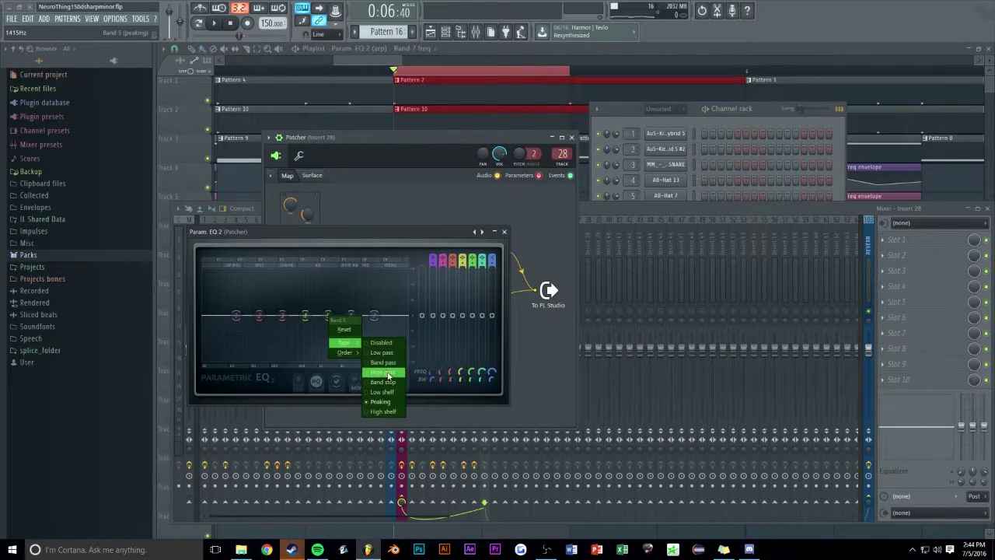
{"action": "left_click", "coordinate": [384, 373]}
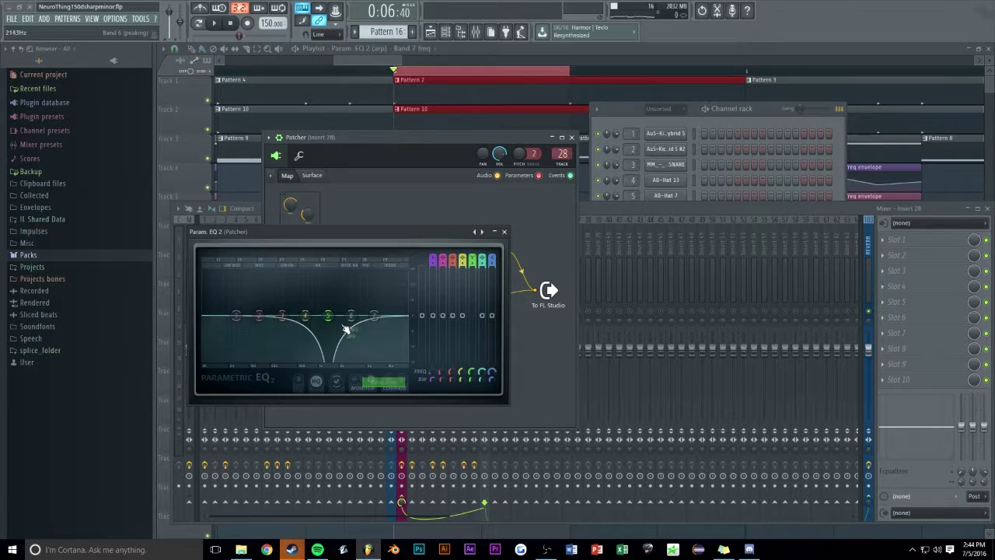
{"action": "right_click", "coordinate": [472, 373]}
{"action": "left_click", "coordinate": [501, 446]}
{"action": "left_click", "coordinate": [699, 64]}
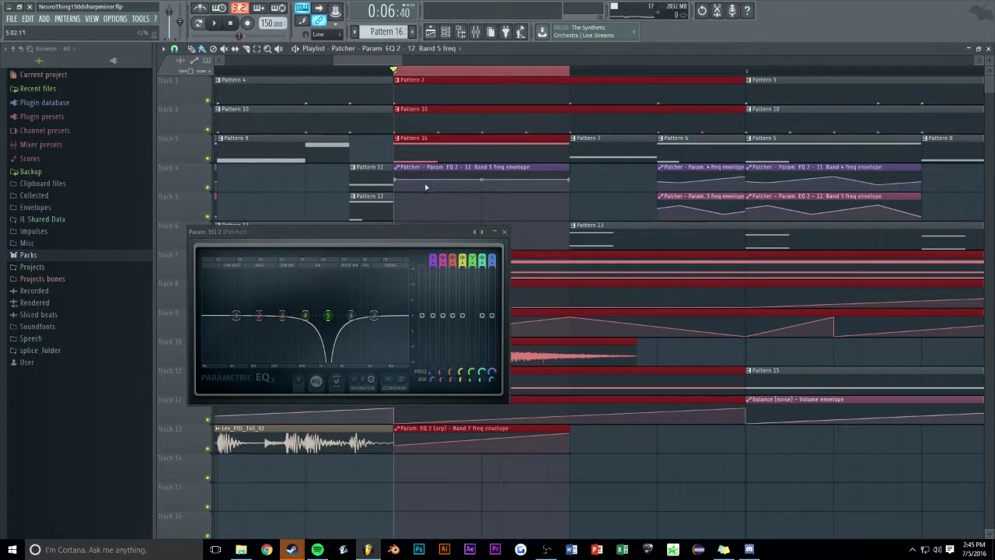
Shape the band 5 frequency clip to dip early, stay low and rise at the end, checking it in playback
{"action": "right_click", "coordinate": [437, 186]}
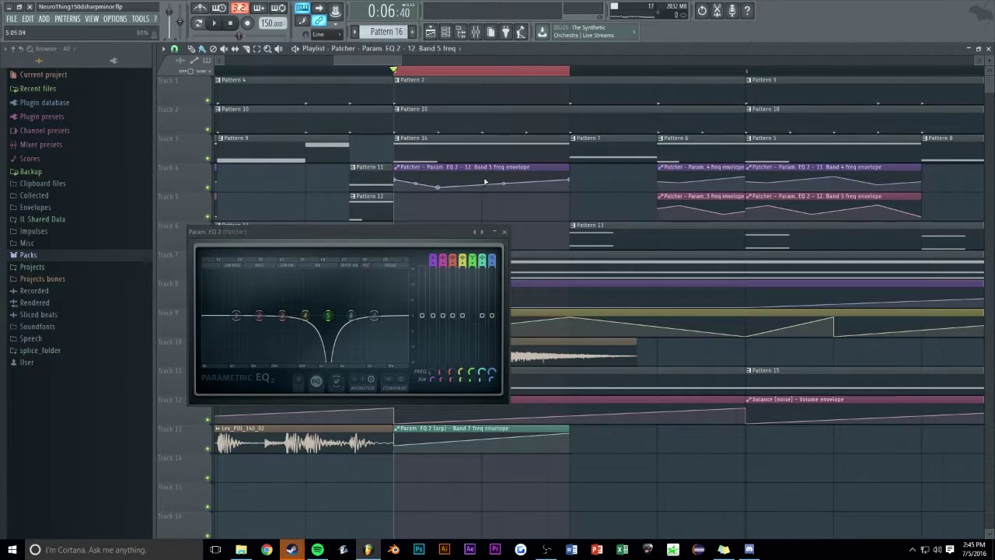
{"action": "right_click", "coordinate": [547, 185]}
{"action": "key", "text": "space"}
{"action": "key", "text": "space"}
{"action": "left_click_drag", "start_coordinate": [483, 180], "coordinate": [493, 187]}
{"action": "key", "text": "space"}
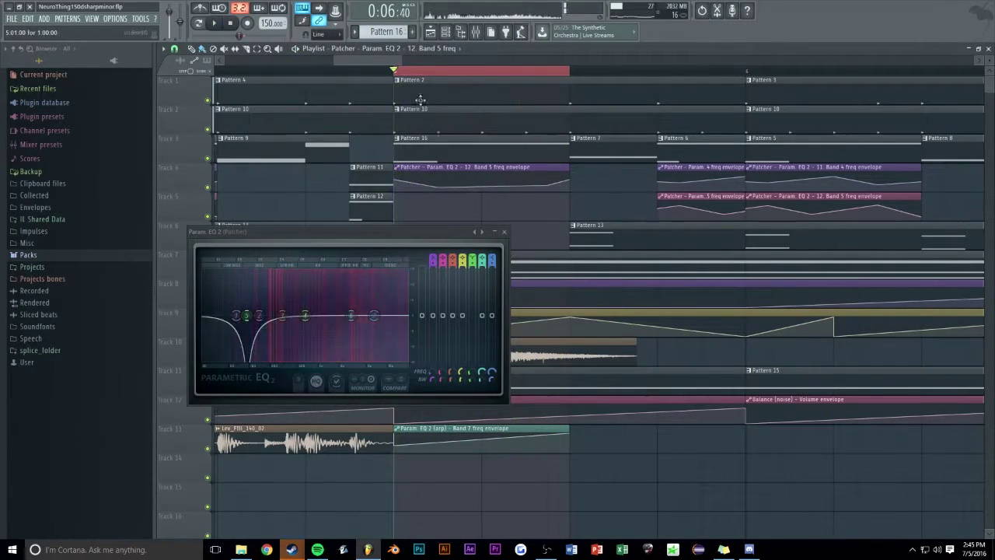
{"action": "key", "text": "F9"}
{"action": "key", "text": "space"}
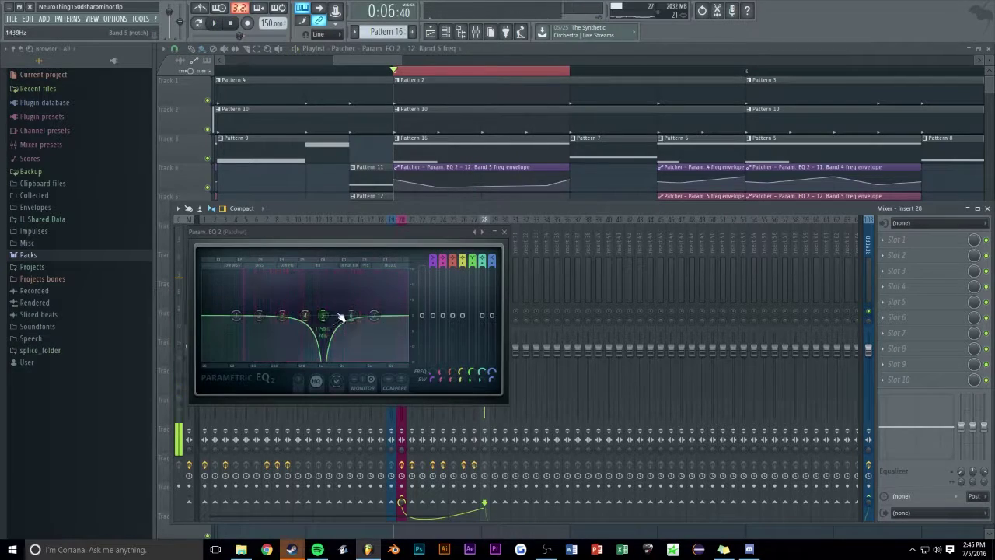
Move the short lower note of Pattern 16's Patcher part up to A4 and play the result
{"action": "key", "text": "F7"}
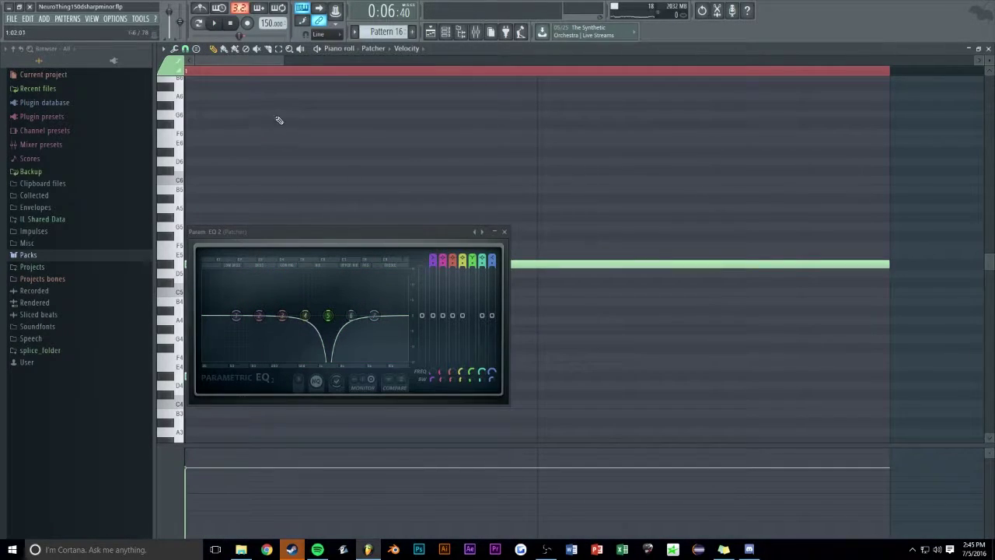
{"action": "left_click", "coordinate": [507, 234]}
{"action": "left_click", "coordinate": [237, 377]}
{"action": "left_click_drag", "start_coordinate": [238, 377], "coordinate": [229, 331]}
{"action": "key", "text": "space"}
{"action": "key", "text": "space"}
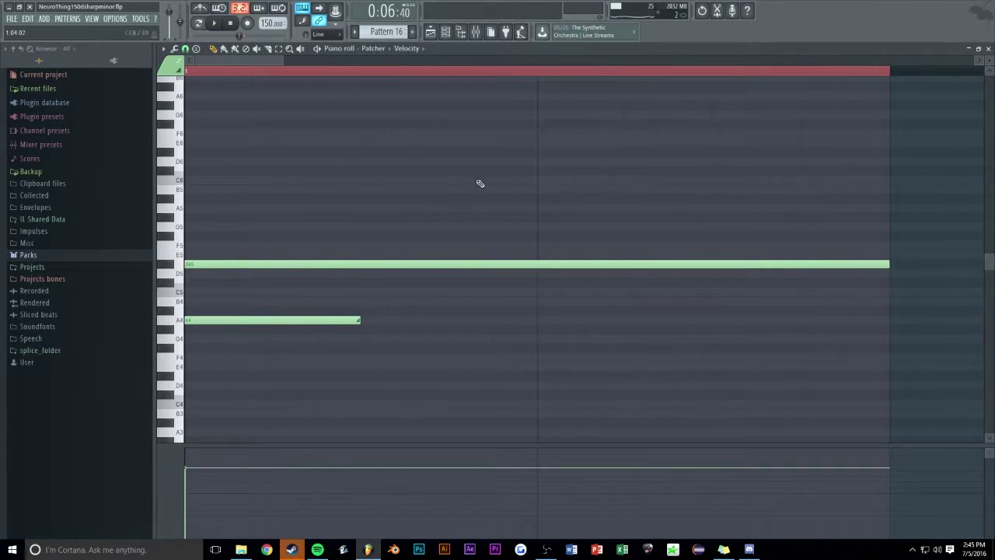
Clear the playlist's time selection and play the transition from bar 4 into bar 5
{"action": "key", "text": "F5"}
{"action": "left_click", "coordinate": [395, 70]}
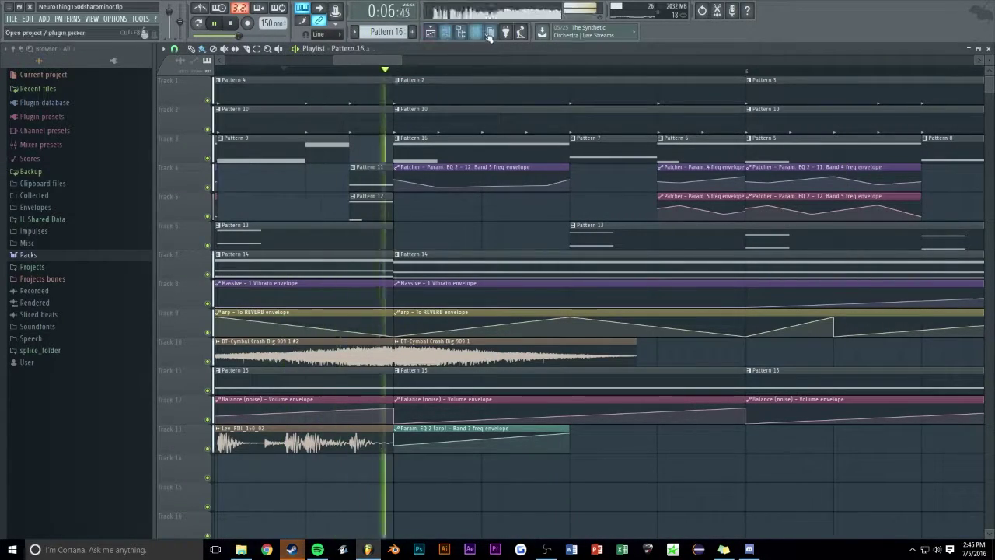
{"action": "key", "text": "F9"}
{"action": "key", "text": "F9"}
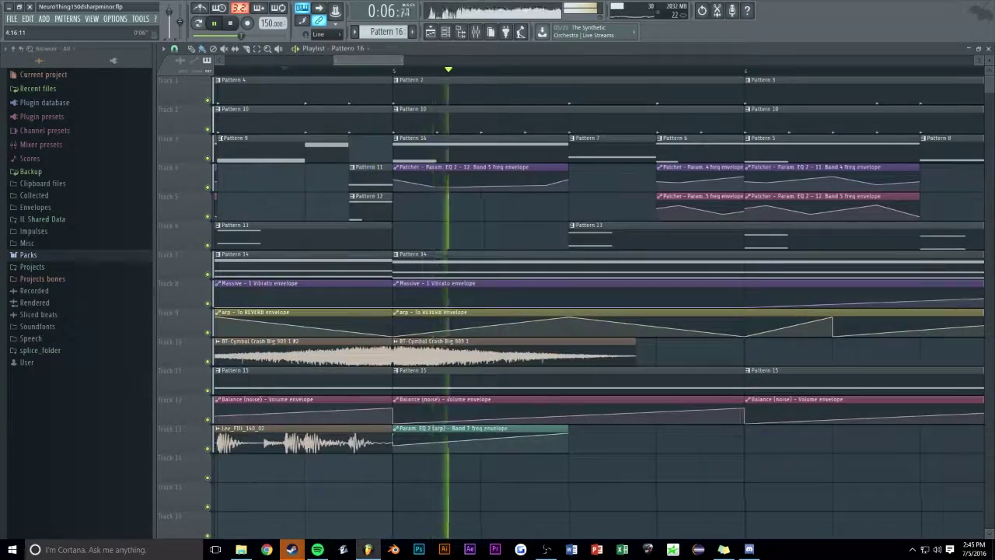
{"action": "scroll", "coordinate": [373, 88], "scroll_direction": "down", "scroll_amount": 5}
{"action": "scroll", "coordinate": [394, 72], "scroll_direction": "up", "scroll_amount": 5}
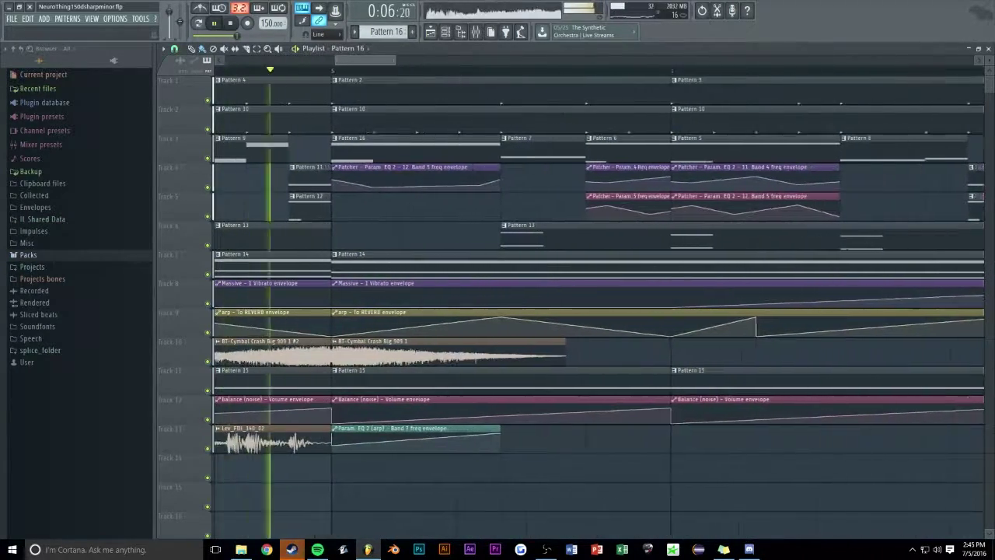
{"action": "key", "text": "space"}
Select the first half of bar 5 again and reopen Sytrus inside the Patcher channel
{"action": "left_click_drag", "start_coordinate": [339, 72], "coordinate": [548, 73]}
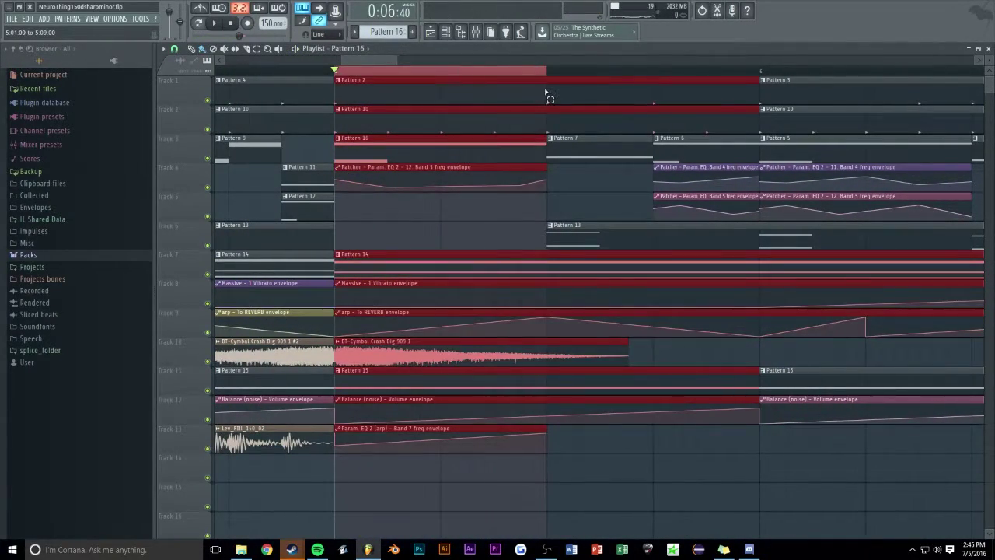
{"action": "left_click", "coordinate": [447, 33]}
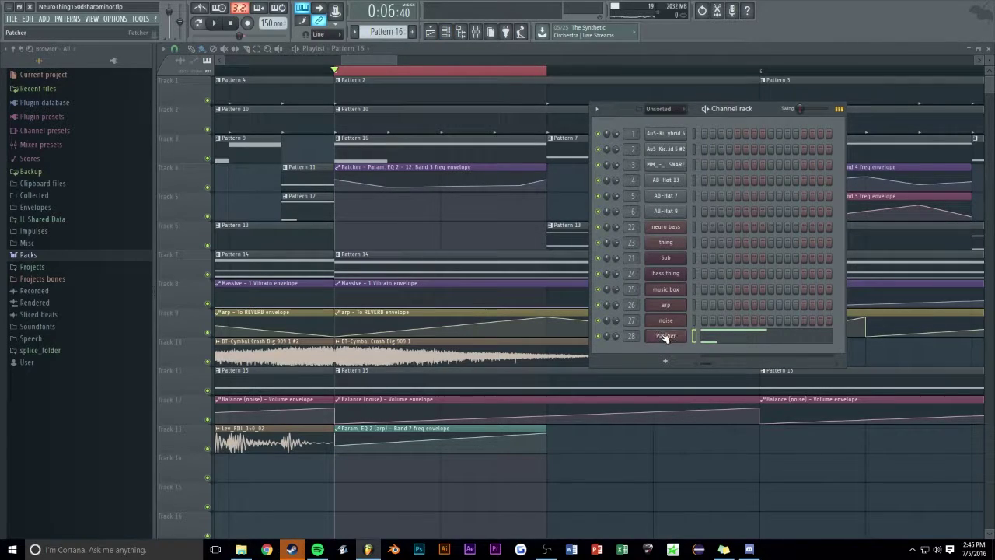
{"action": "left_click", "coordinate": [664, 336]}
{"action": "double_click", "coordinate": [339, 262]}
Check operator 1's Mod X mapping in Sytrus, activate Modulation X and create its automation clip over the first half of bar 5
{"action": "left_click", "coordinate": [453, 192]}
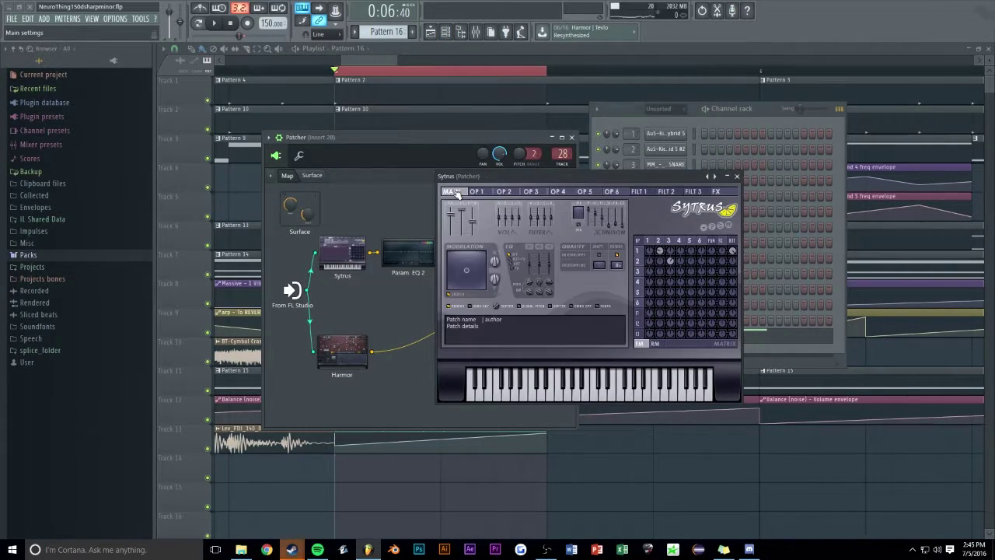
{"action": "left_click", "coordinate": [477, 192]}
{"action": "left_click", "coordinate": [491, 240]}
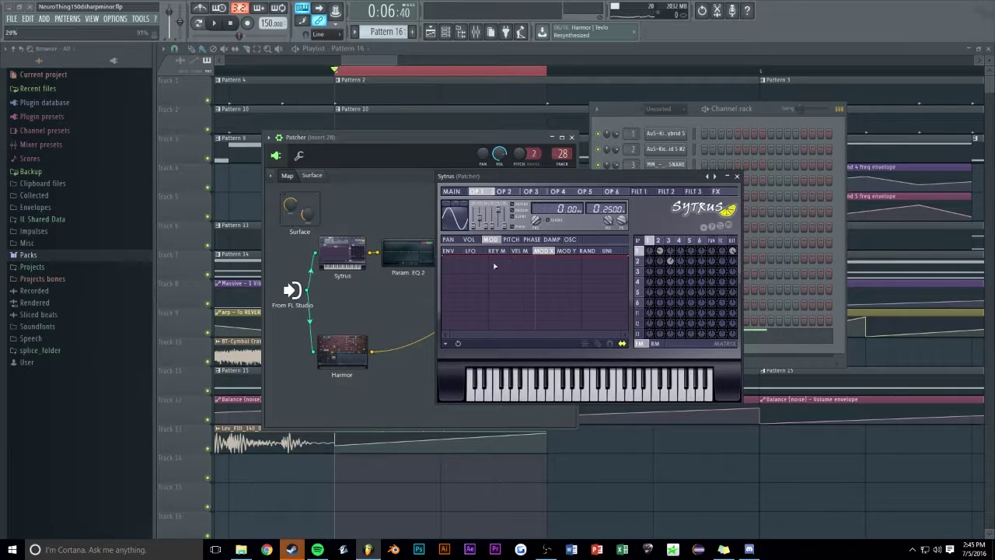
{"action": "left_click", "coordinate": [452, 193]}
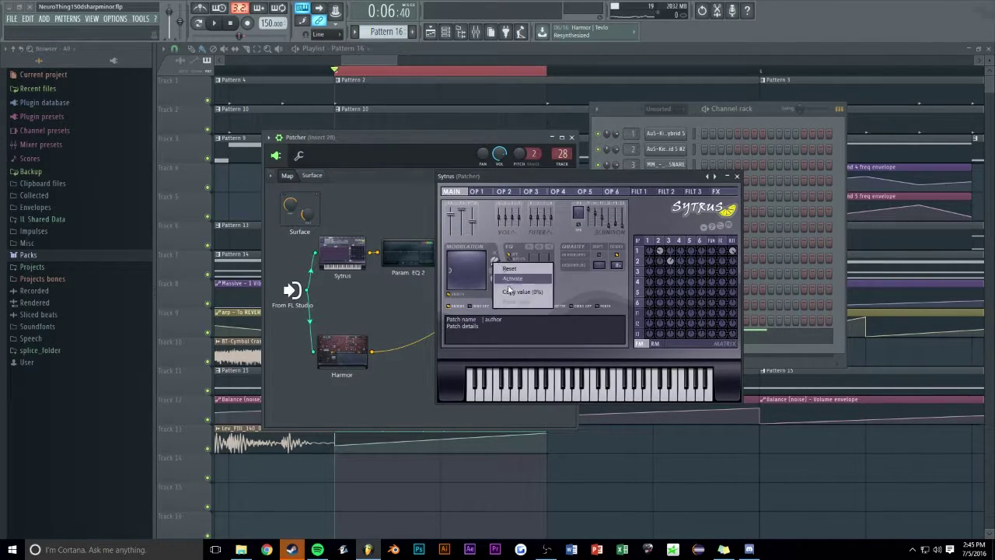
{"action": "right_click", "coordinate": [495, 263]}
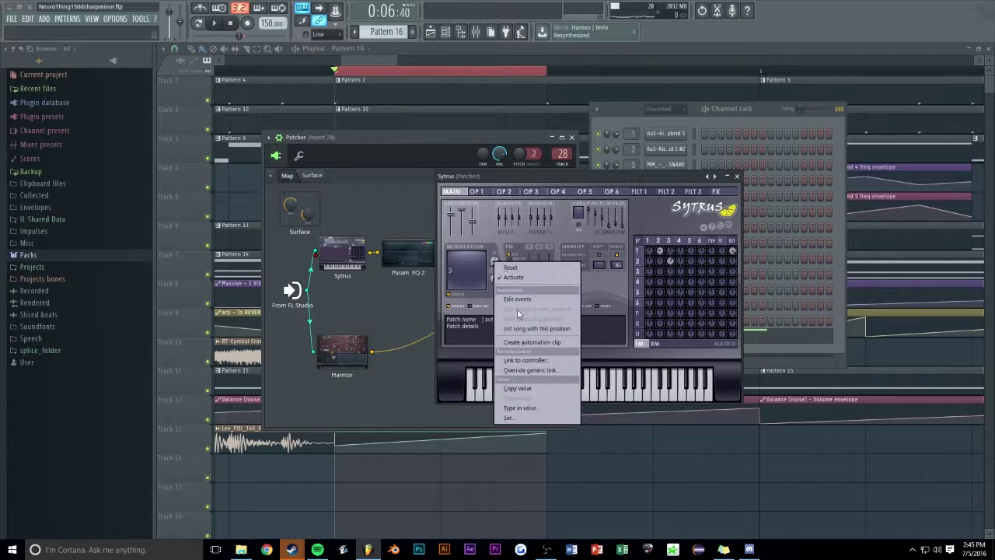
{"action": "left_click", "coordinate": [518, 342]}
{"action": "left_click", "coordinate": [385, 60]}
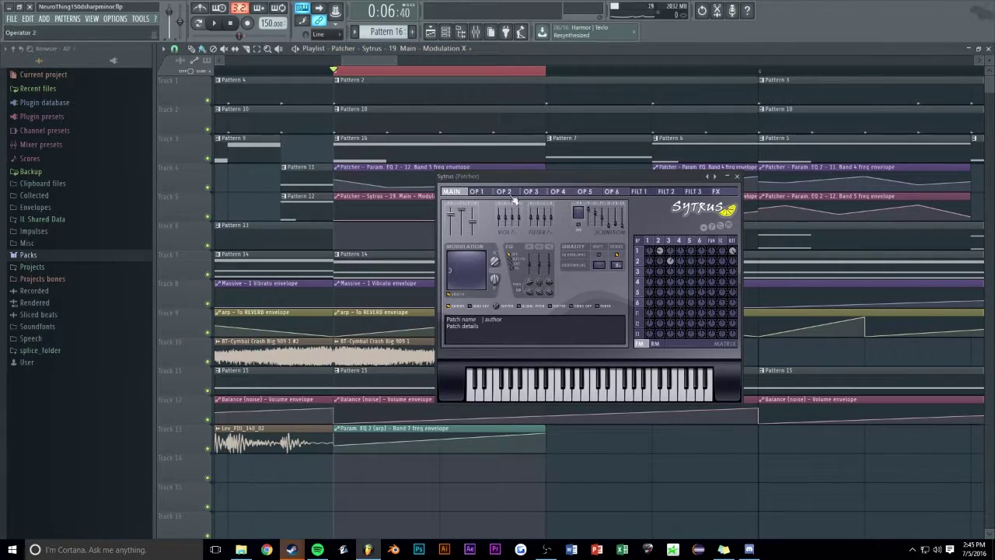
{"action": "left_click", "coordinate": [737, 177]}
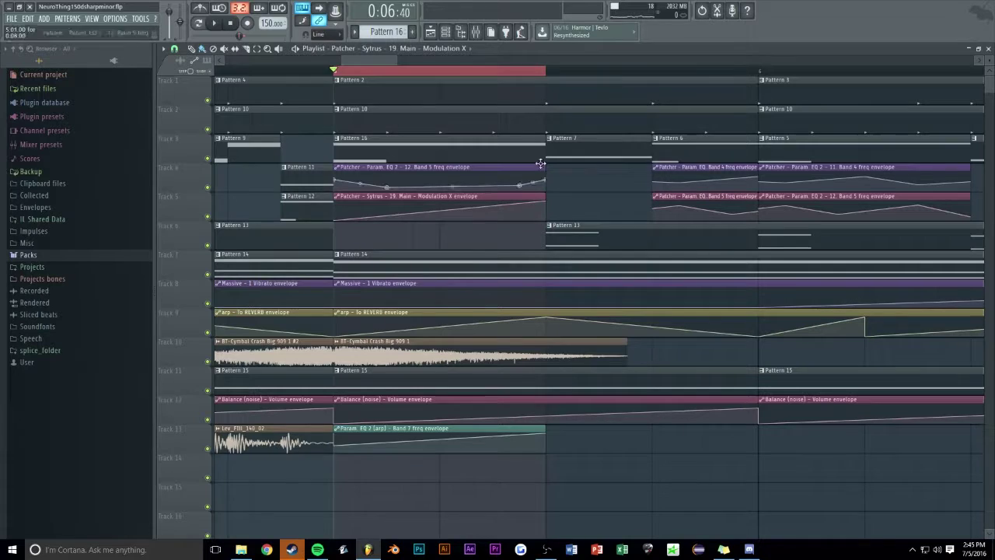
Clear the time selection, play the track from bar 4 onward and save the project
{"action": "key", "text": "space"}
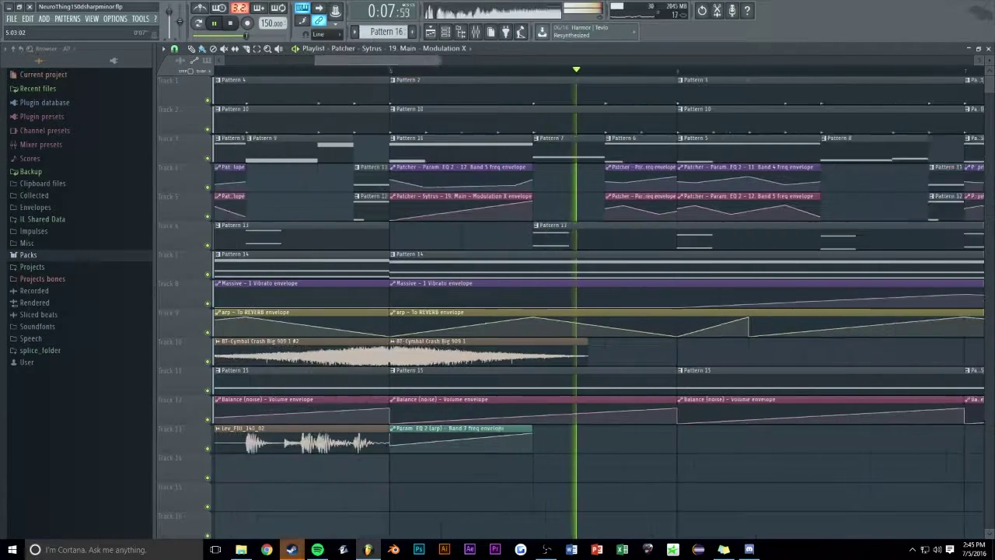
{"action": "scroll", "coordinate": [499, 429], "scroll_direction": "down", "scroll_amount": 3}
{"action": "left_click", "coordinate": [364, 71]}
{"action": "key", "text": "ctrl+s"}
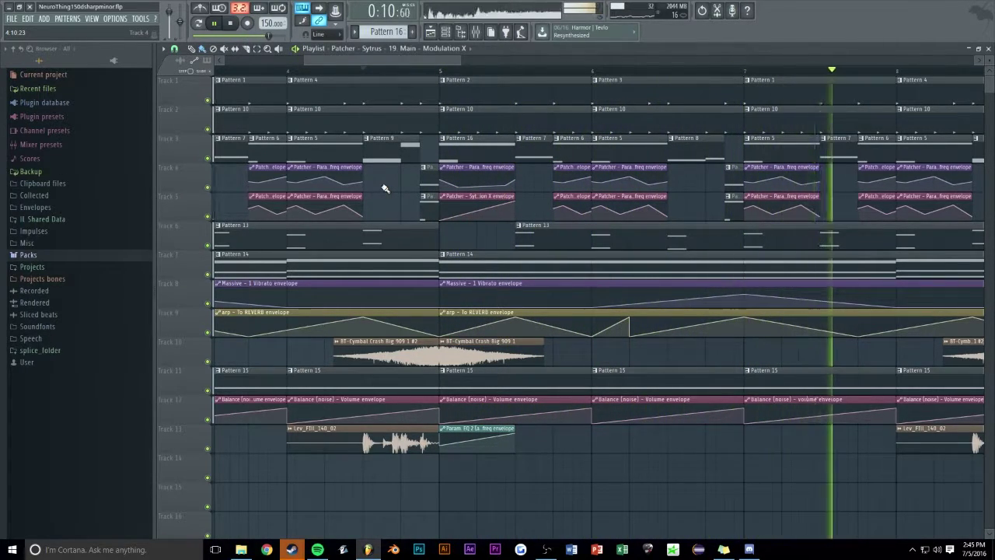
{"action": "scroll", "coordinate": [408, 60], "scroll_direction": "down", "scroll_amount": 4}
{"action": "key", "text": "space"}
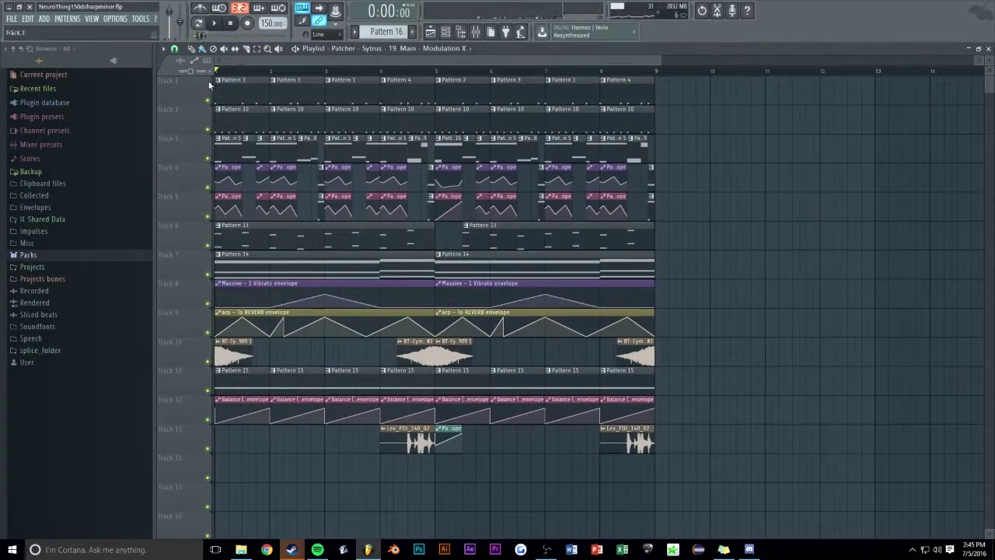
Play the arrangement from the start, and replay it from bar 4 into bar 5
{"action": "scroll", "coordinate": [458, 60], "scroll_direction": "up", "scroll_amount": 3}
{"action": "scroll", "coordinate": [482, 60], "scroll_direction": "down", "scroll_amount": 4}
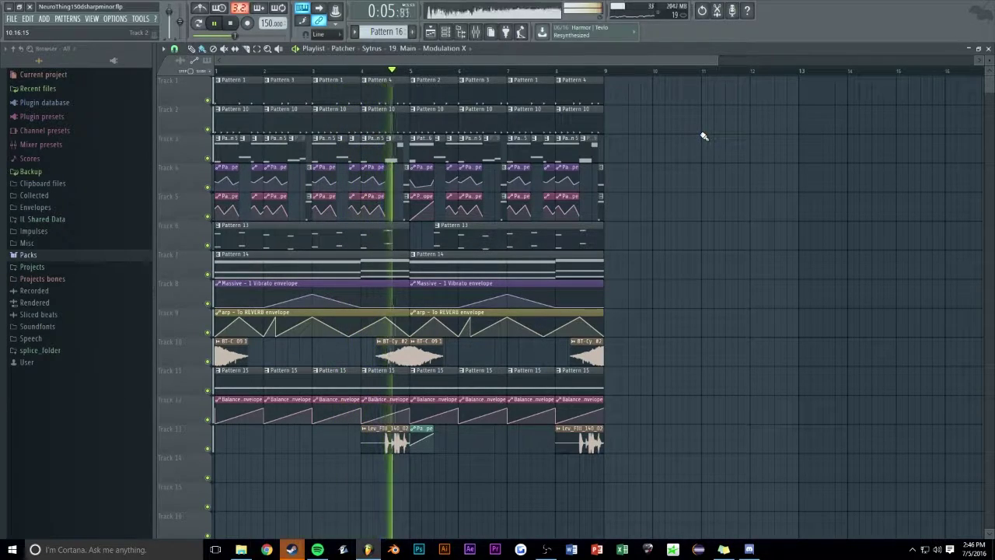
{"action": "key", "text": "space"}
{"action": "scroll", "coordinate": [426, 63], "scroll_direction": "up", "scroll_amount": 6}
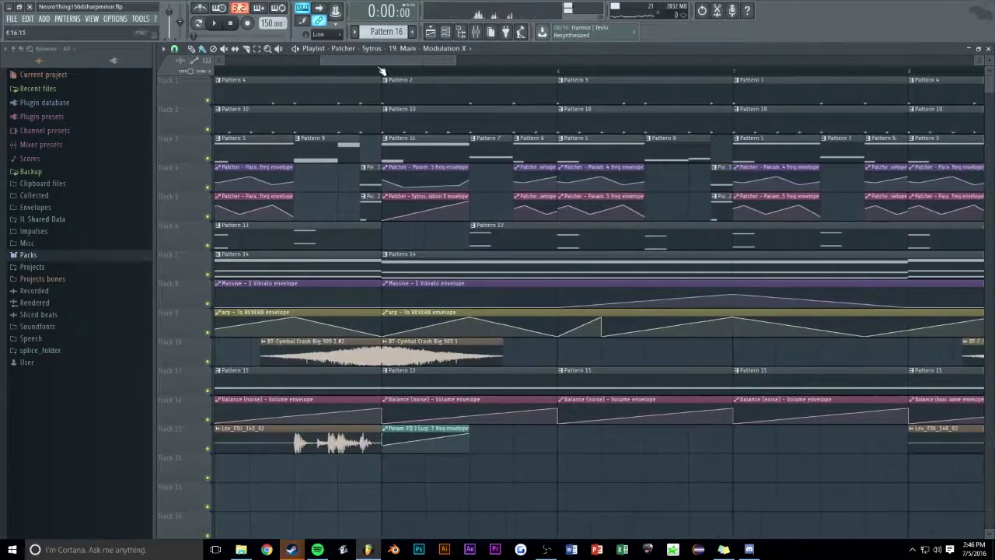
{"action": "scroll", "coordinate": [385, 71], "scroll_direction": "down", "scroll_amount": 5}
{"action": "left_click", "coordinate": [420, 71]}
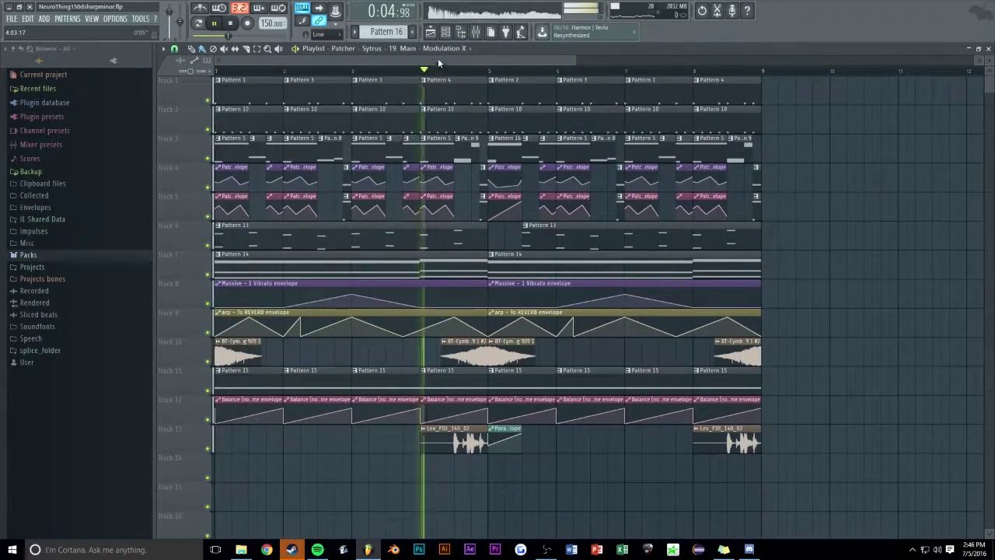
{"action": "scroll", "coordinate": [439, 64], "scroll_direction": "up", "scroll_amount": 3}
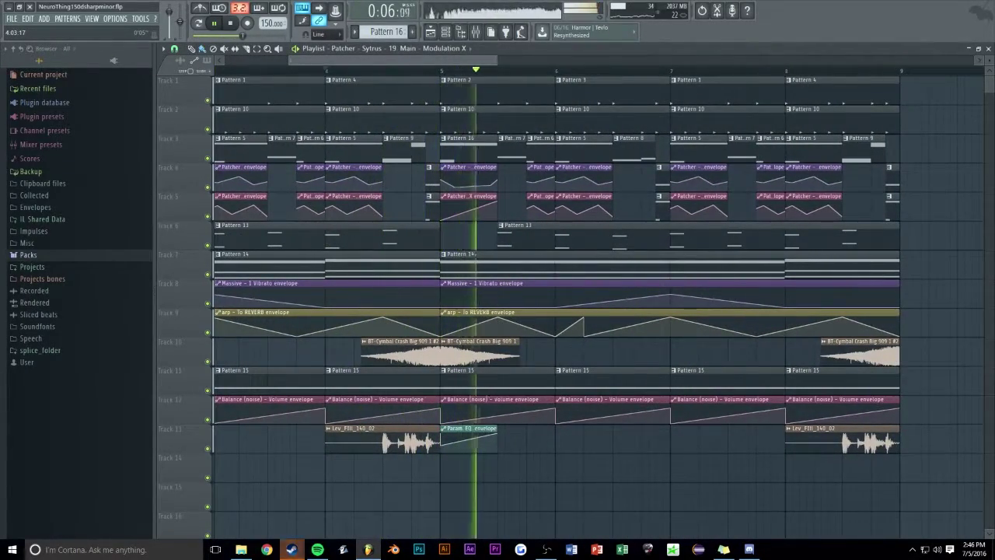
Add a short high note halfway through Pattern 16's Patcher part and raise the late point of the band 5 frequency clip
{"action": "scroll", "coordinate": [418, 115], "scroll_direction": "up", "scroll_amount": 3}
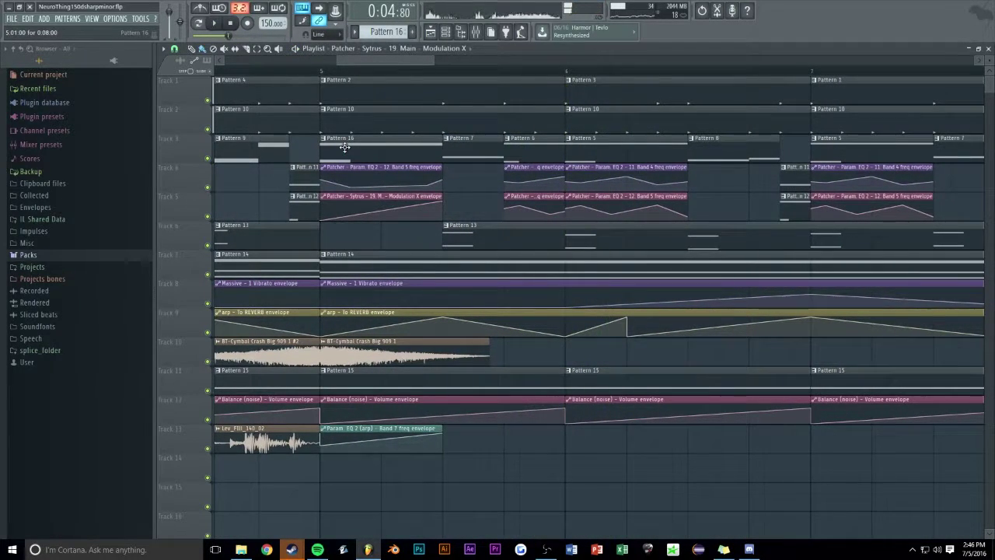
{"action": "double_click", "coordinate": [344, 147]}
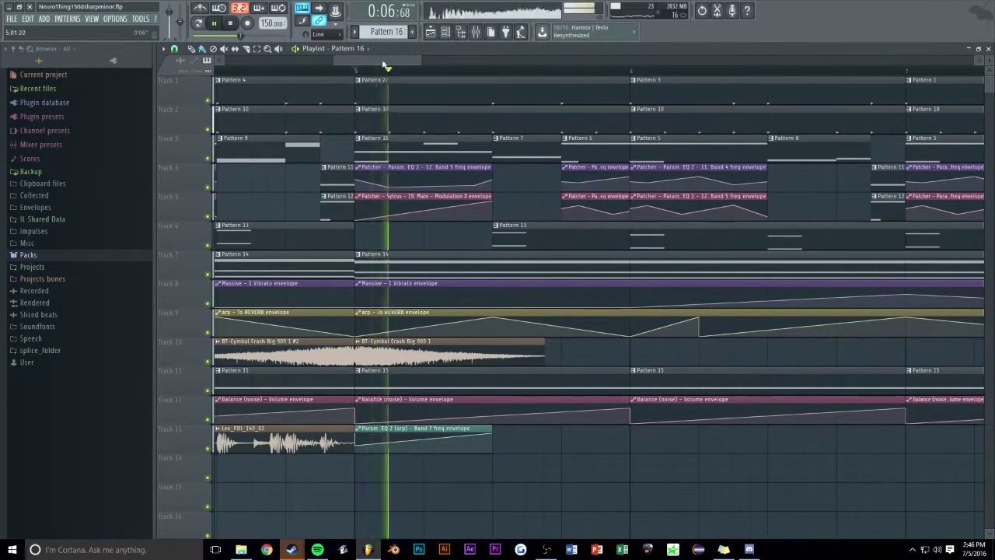
{"action": "scroll", "coordinate": [381, 65], "scroll_direction": "up", "scroll_amount": 2}
{"action": "key", "text": "space"}
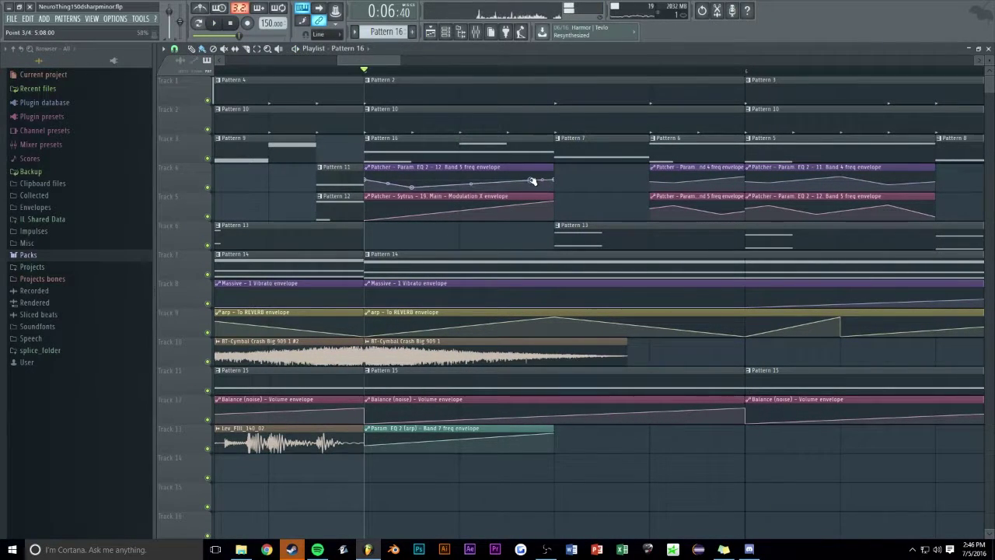
{"action": "scroll", "coordinate": [385, 62], "scroll_direction": "up", "scroll_amount": 1}
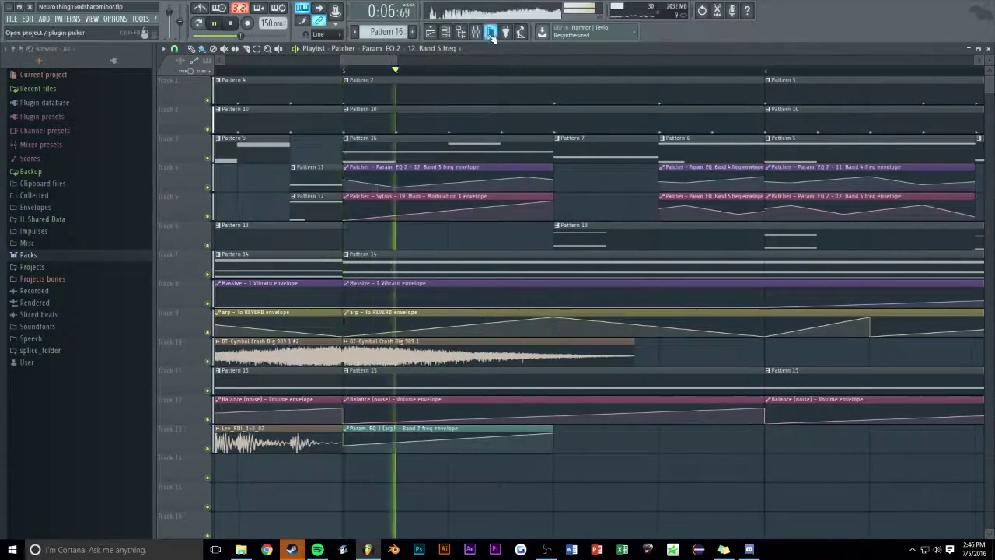
Lower the short note halfway through Pattern 16 to just above the first short note and play the result
{"action": "key", "text": "F9"}
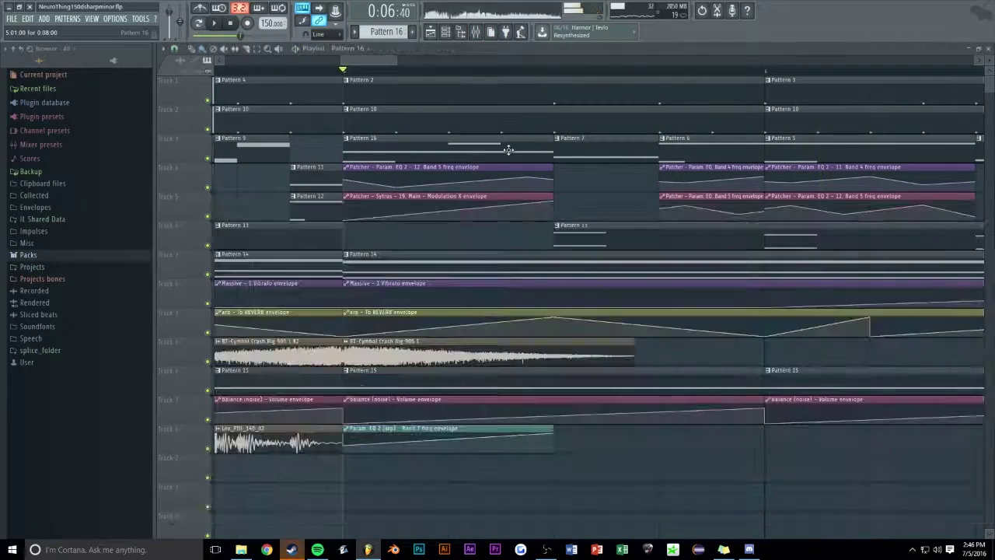
{"action": "key", "text": "F7"}
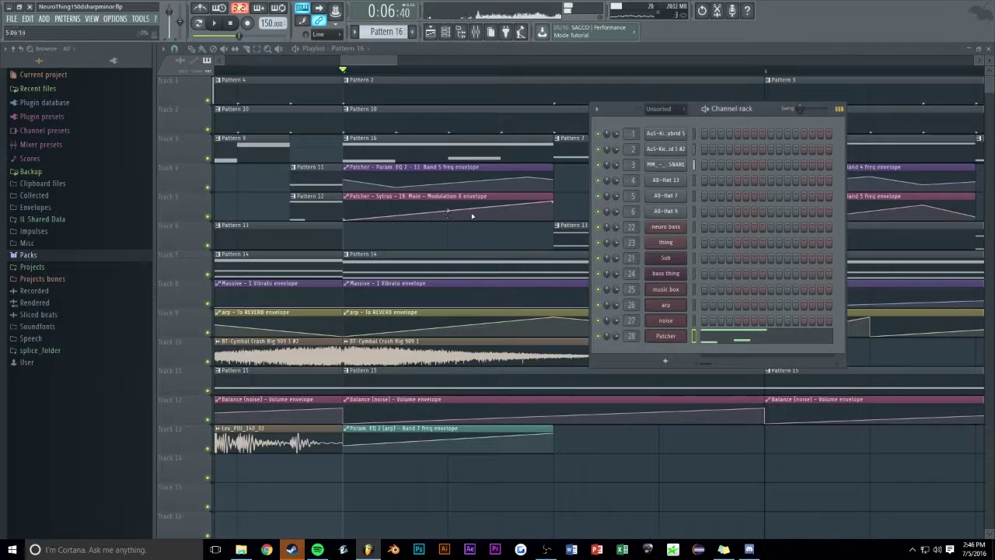
{"action": "key", "text": "F9"}
{"action": "key", "text": "space"}
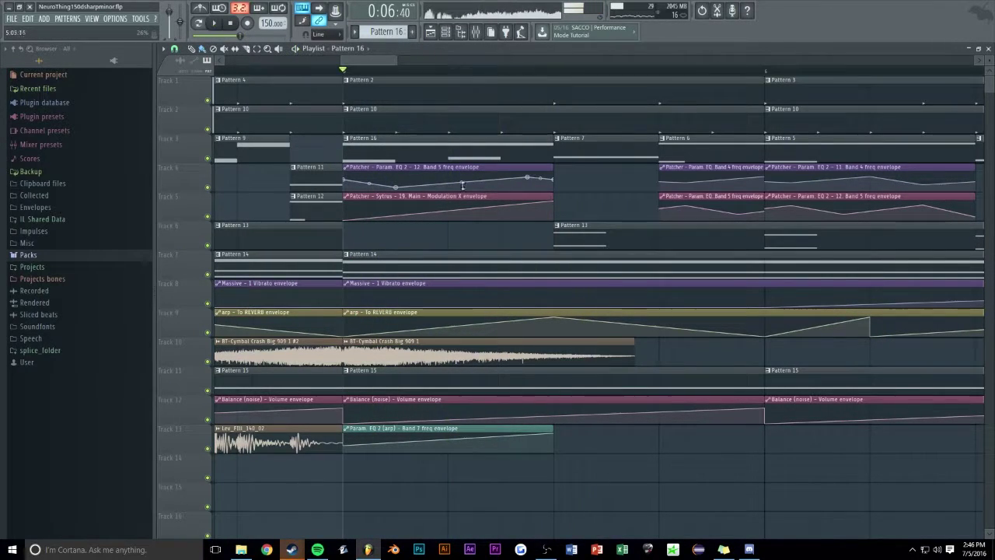
Lower the band 5 clip's late point again and shape the Modulation X clip to rise, dip at the middle and rise, checking playback
{"action": "right_click", "coordinate": [526, 177]}
{"action": "left_click", "coordinate": [584, 185]}
{"action": "key", "text": "space"}
{"action": "key", "text": "space"}
{"action": "key", "text": "space"}
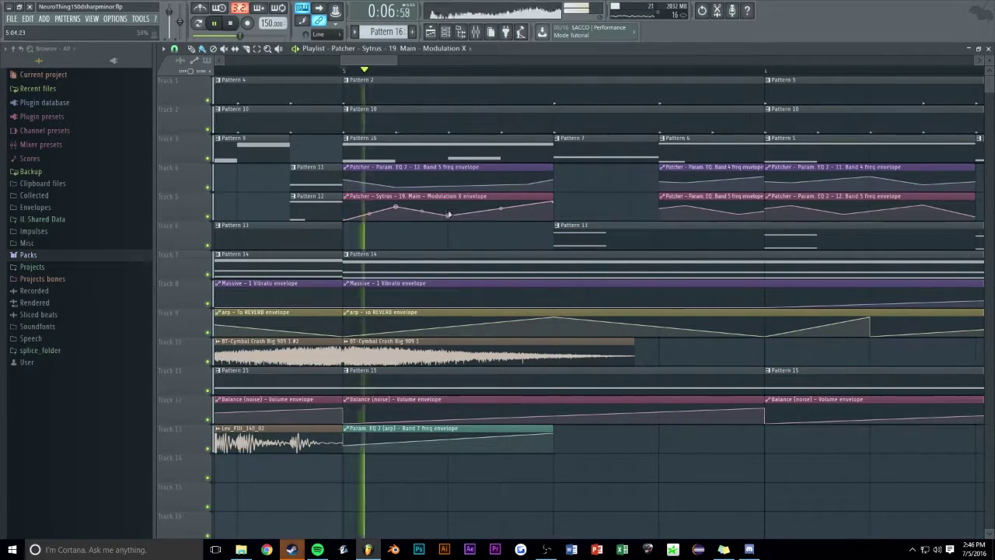
{"action": "key", "text": "space"}
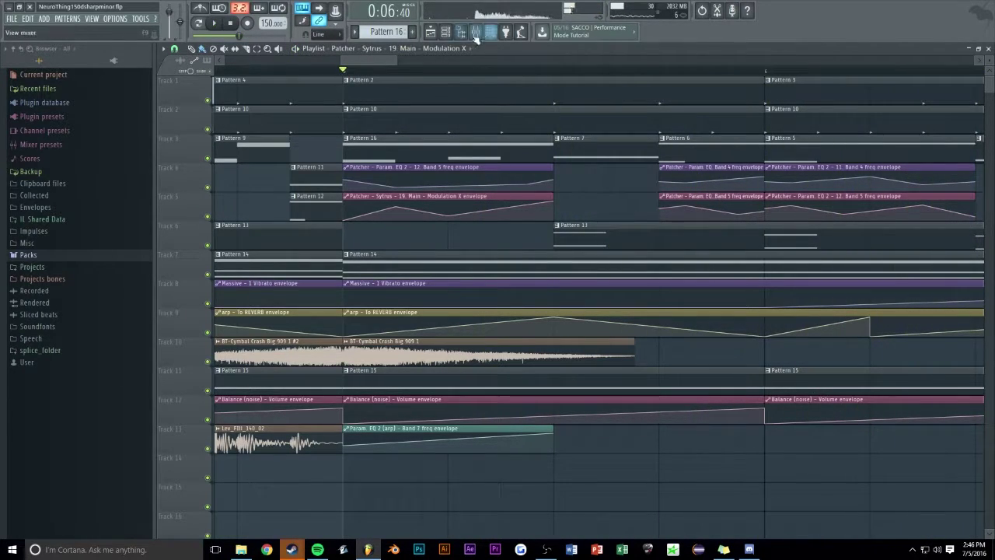
Add Maximus to the Patcher channel, fed by Harmor and the Sytrus EQ chain, before the output
{"action": "left_click", "coordinate": [447, 32]}
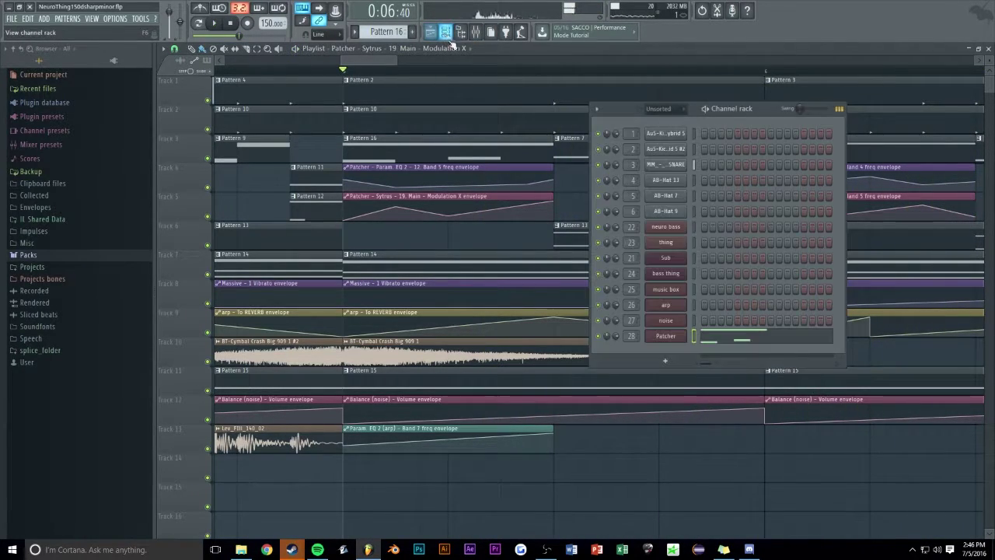
{"action": "left_click", "coordinate": [662, 335]}
{"action": "key", "text": "F8"}
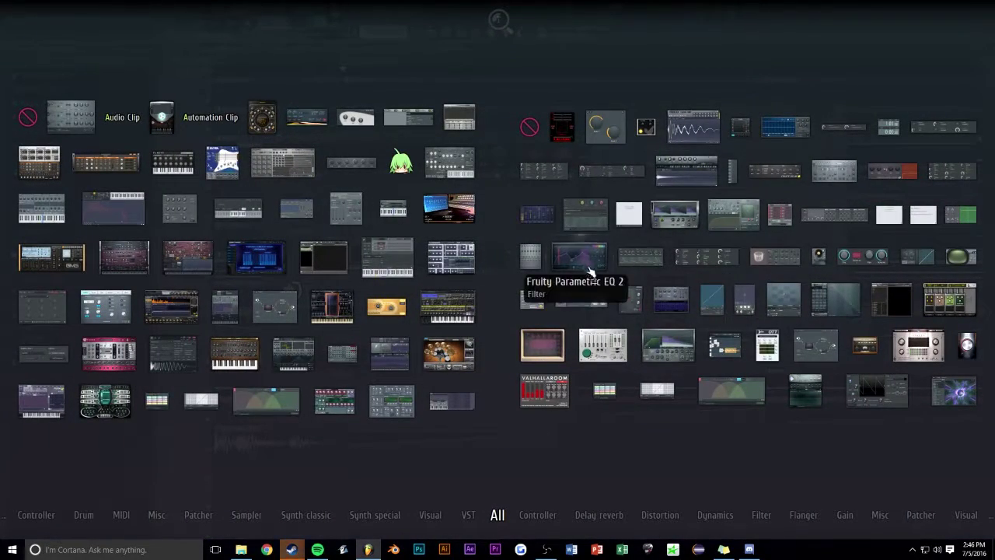
{"action": "left_click_drag", "start_coordinate": [678, 349], "coordinate": [547, 294]}
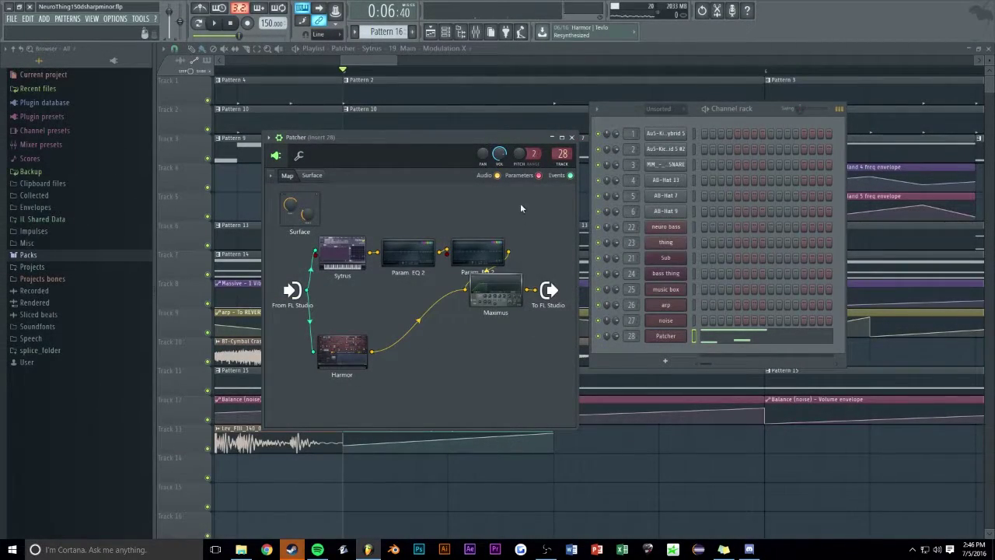
Enlarge the Patcher window and auto-arrange its modules
{"action": "left_click_drag", "start_coordinate": [493, 137], "coordinate": [426, 81]}
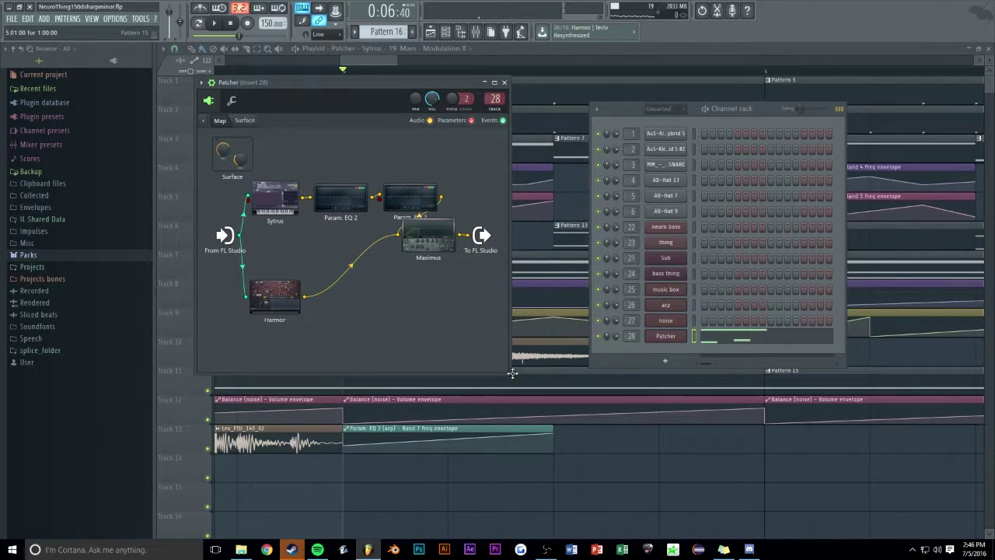
{"action": "left_click_drag", "start_coordinate": [510, 372], "coordinate": [866, 466]}
{"action": "right_click", "coordinate": [538, 359]}
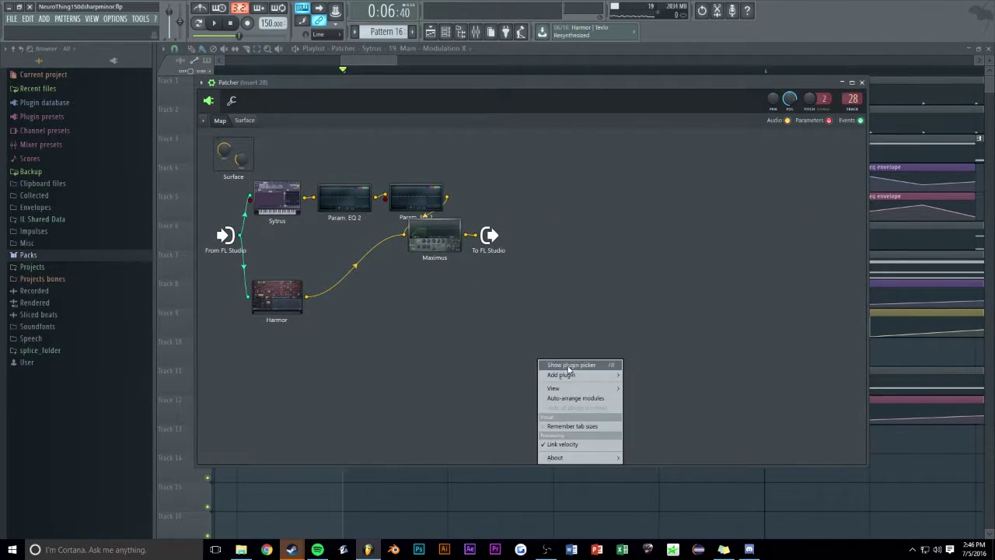
{"action": "left_click", "coordinate": [573, 399]}
Open Maximus, loop the first half of bar 5 and turn off the low band's solo mode during playback
{"action": "left_click", "coordinate": [710, 189]}
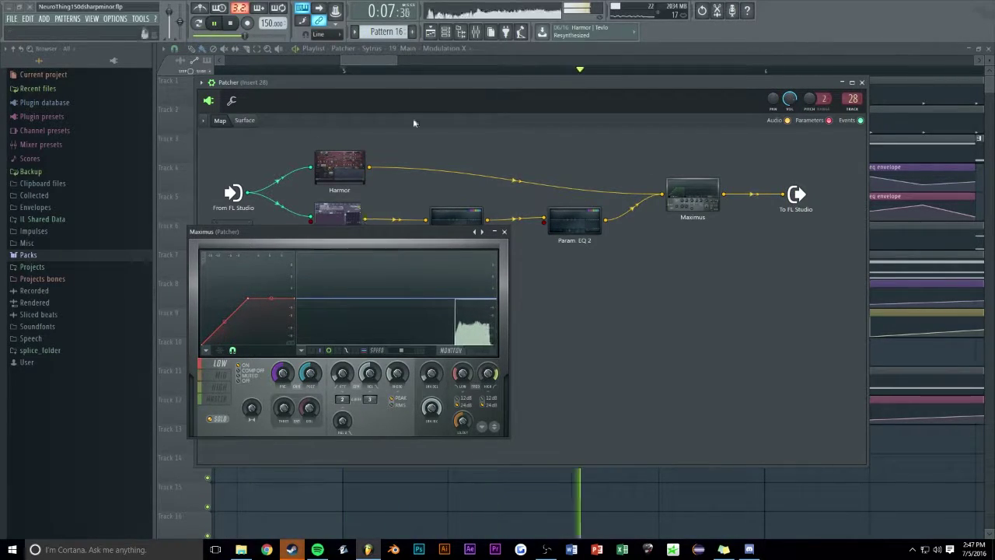
{"action": "left_click", "coordinate": [463, 49]}
{"action": "left_click", "coordinate": [562, 48]}
{"action": "key", "text": "space"}
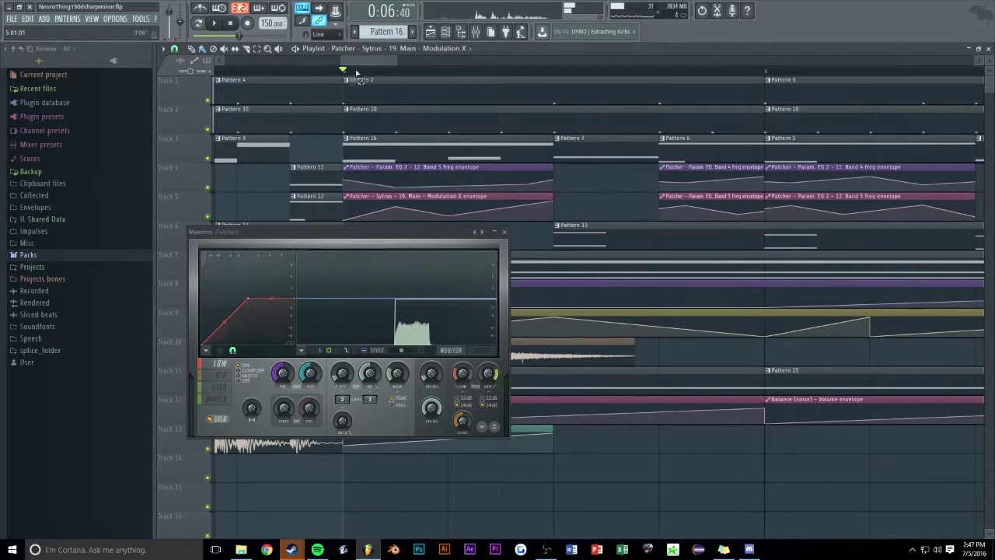
{"action": "left_click_drag", "start_coordinate": [351, 72], "coordinate": [552, 93]}
{"action": "left_click_drag", "start_coordinate": [365, 231], "coordinate": [746, 163]}
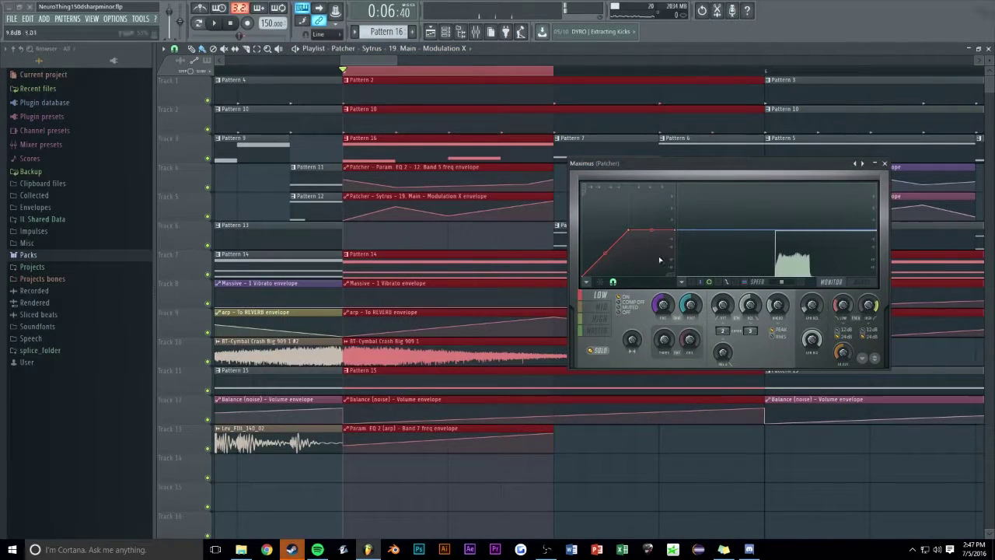
{"action": "left_click", "coordinate": [216, 24]}
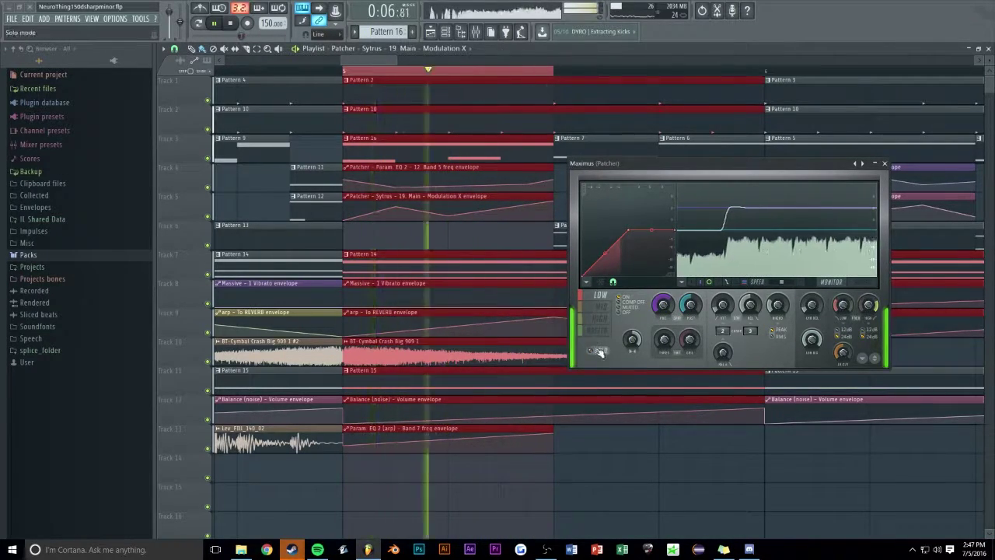
Clear the time selection, play from late bar 4 through bar 5 with the Maximus processing, and close Maximus
{"action": "left_click", "coordinate": [378, 72], "text": "ctrl"}
{"action": "scroll", "coordinate": [552, 140], "scroll_direction": "down", "scroll_amount": 3}
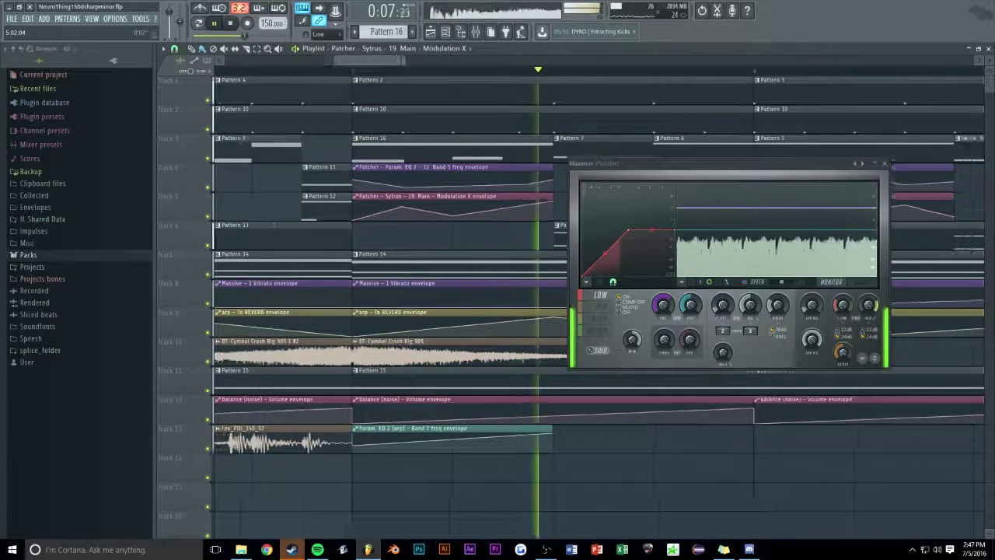
{"action": "key", "text": "space"}
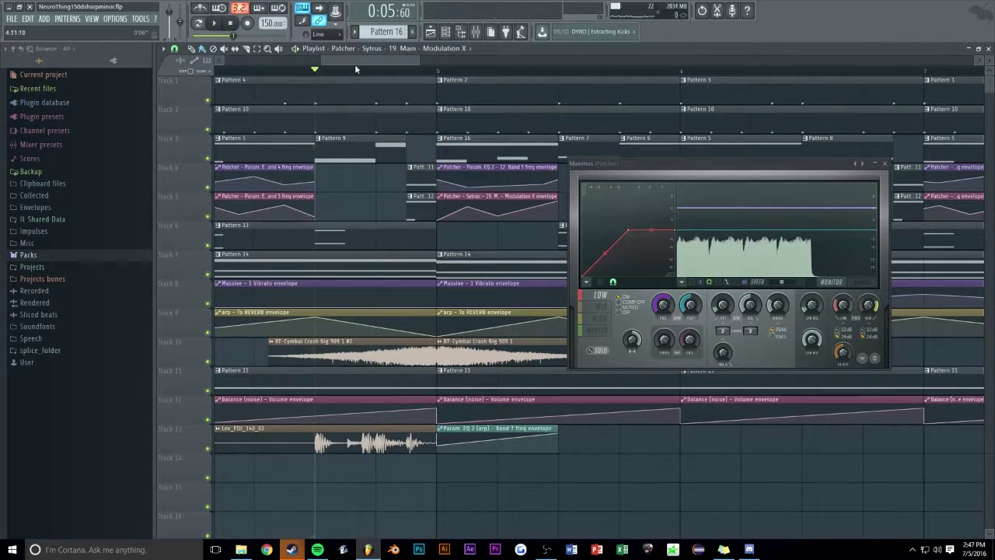
{"action": "key", "text": "space"}
{"action": "scroll", "coordinate": [351, 72], "scroll_direction": "up", "scroll_amount": 1}
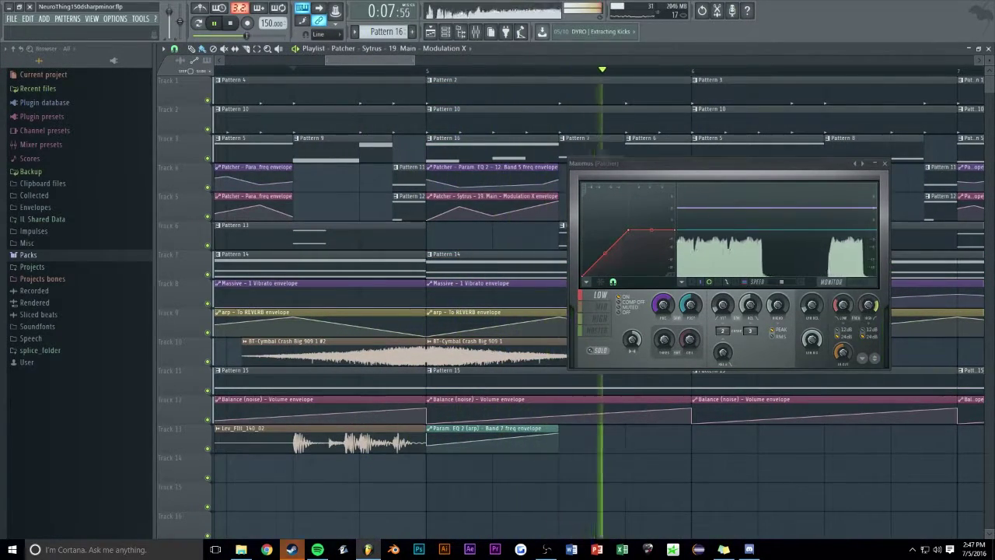
{"action": "left_click", "coordinate": [884, 163]}
{"action": "key", "text": "space"}
{"action": "key", "text": "space"}
Reopen Pattern 16's Patcher notes and move the second short note up to B4 during playback
{"action": "double_click", "coordinate": [517, 152]}
{"action": "key", "text": "space"}
{"action": "mouse_move", "coordinate": [623, 311]}
{"action": "left_mouse_down"}
{"action": "mouse_move", "coordinate": [614, 293]}
{"action": "mouse_move", "coordinate": [611, 314]}
{"action": "left_mouse_up"}
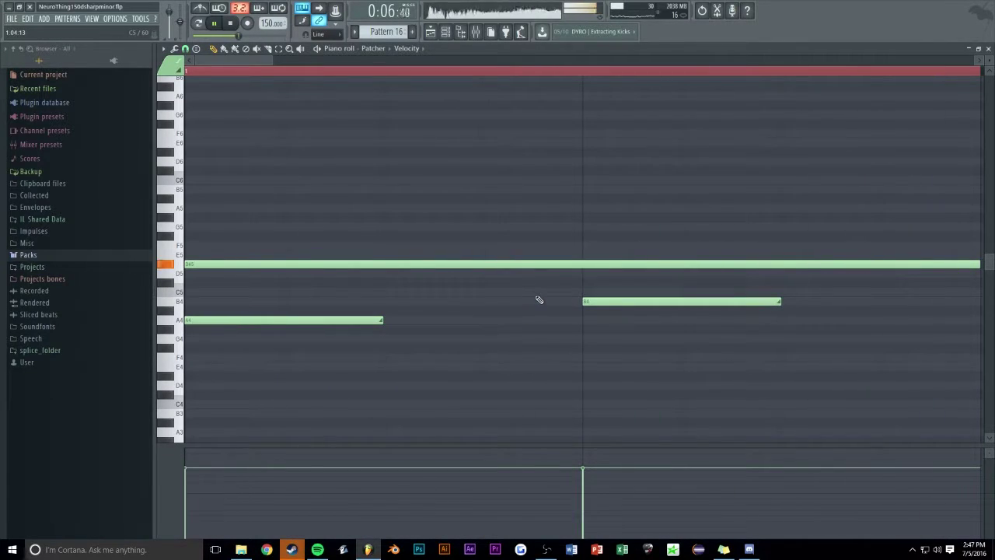
Close the piano roll, return to the playlist and save the project
{"action": "key", "text": "Escape"}
{"action": "key", "text": "Escape"}
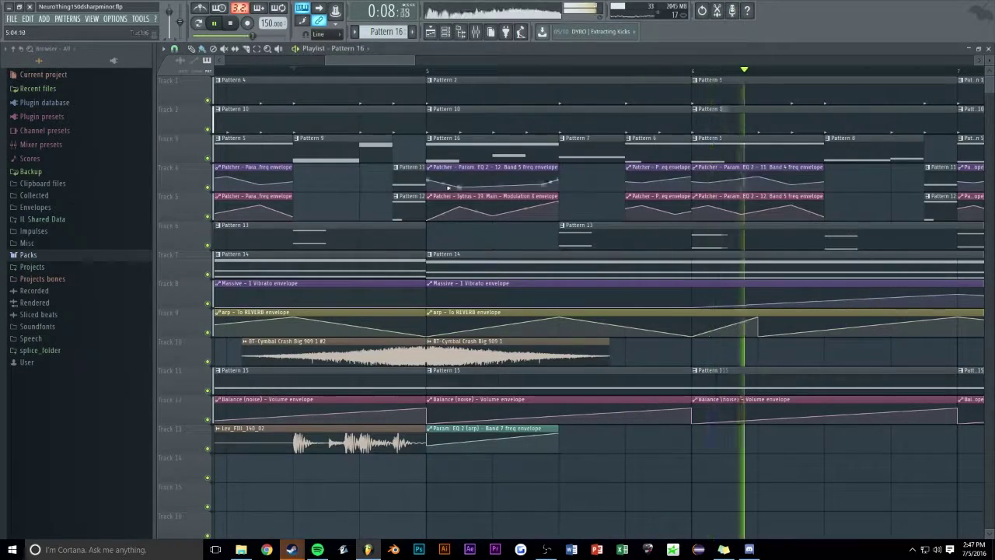
{"action": "scroll", "coordinate": [377, 60], "scroll_direction": "down", "scroll_amount": 5}
{"action": "key", "text": "ctrl+s"}
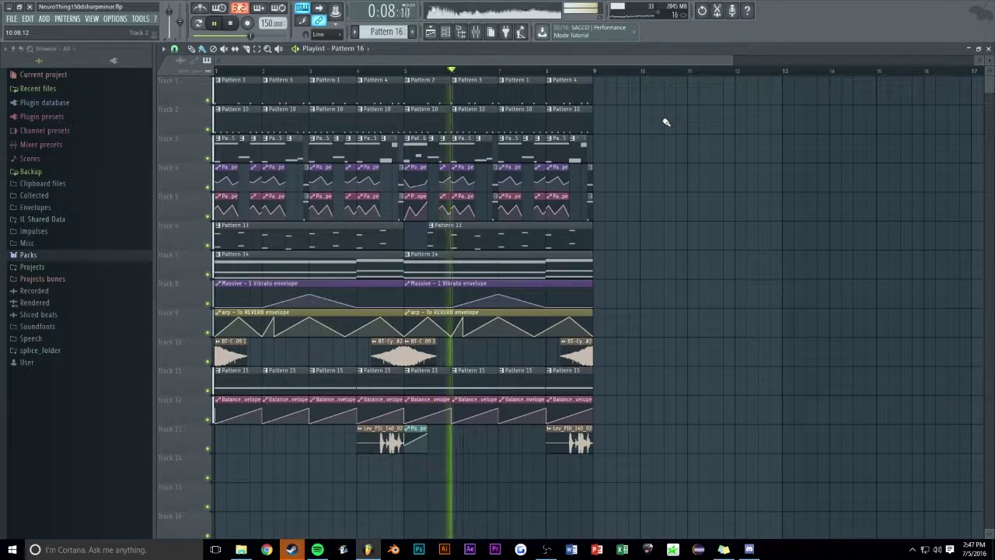
Play the arrangement from bar 5 to check the edited Patcher part in context
{"action": "scroll", "coordinate": [428, 67], "scroll_direction": "up", "scroll_amount": 2}
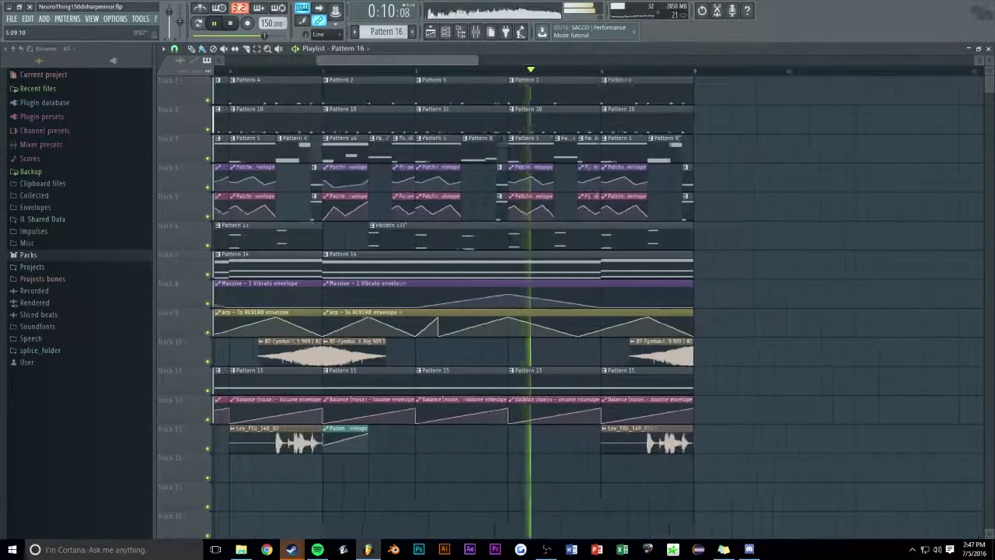
{"action": "scroll", "coordinate": [428, 68], "scroll_direction": "up", "scroll_amount": 3}
{"action": "scroll", "coordinate": [428, 67], "scroll_direction": "down", "scroll_amount": 4}
{"action": "key", "text": "space"}
{"action": "left_click", "coordinate": [355, 71]}
{"action": "key", "text": "space"}
{"action": "scroll", "coordinate": [461, 65], "scroll_direction": "up", "scroll_amount": 1}
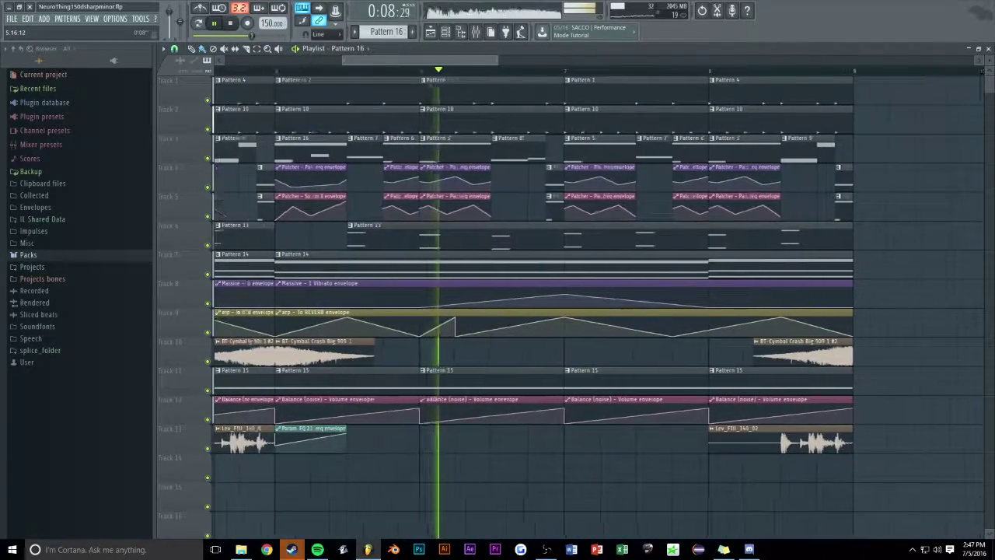
{"action": "key", "text": "space"}
Listen to the opening bars, restart playback from bar 5 and save the project again
{"action": "scroll", "coordinate": [461, 66], "scroll_direction": "down", "scroll_amount": 4}
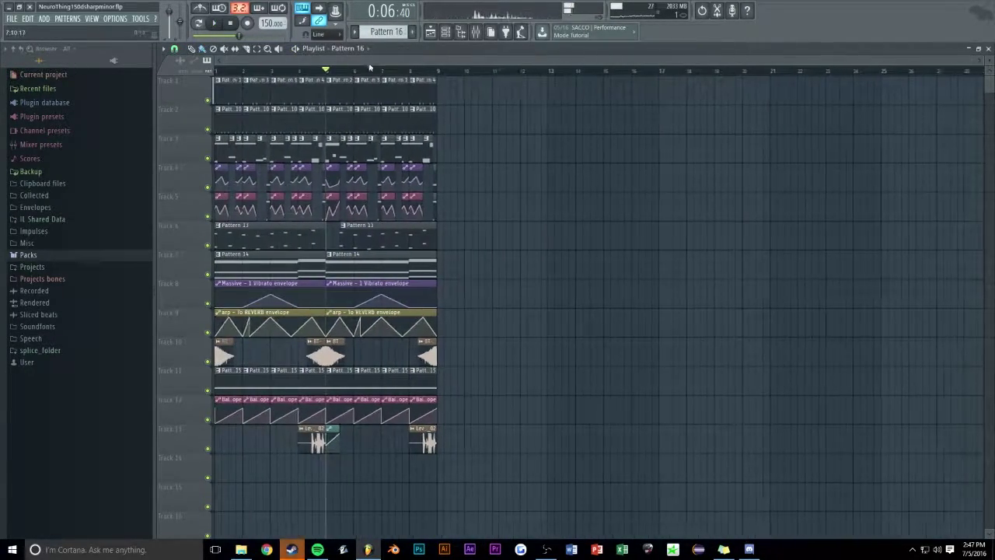
{"action": "scroll", "coordinate": [415, 59], "scroll_direction": "up", "scroll_amount": 4}
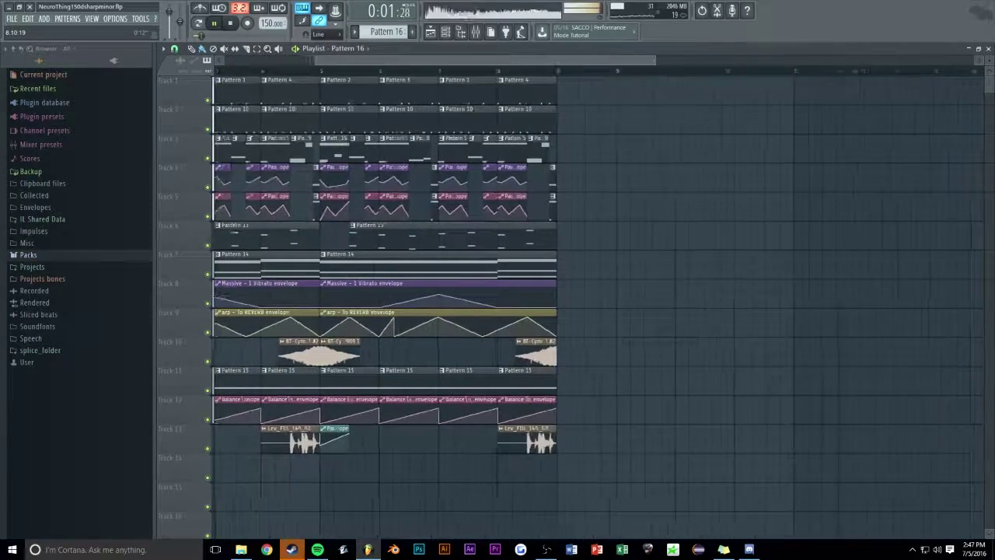
{"action": "left_click_drag", "start_coordinate": [371, 62], "coordinate": [434, 64]}
{"action": "key", "text": "space"}
{"action": "left_click", "coordinate": [401, 72]}
{"action": "key", "text": "space"}
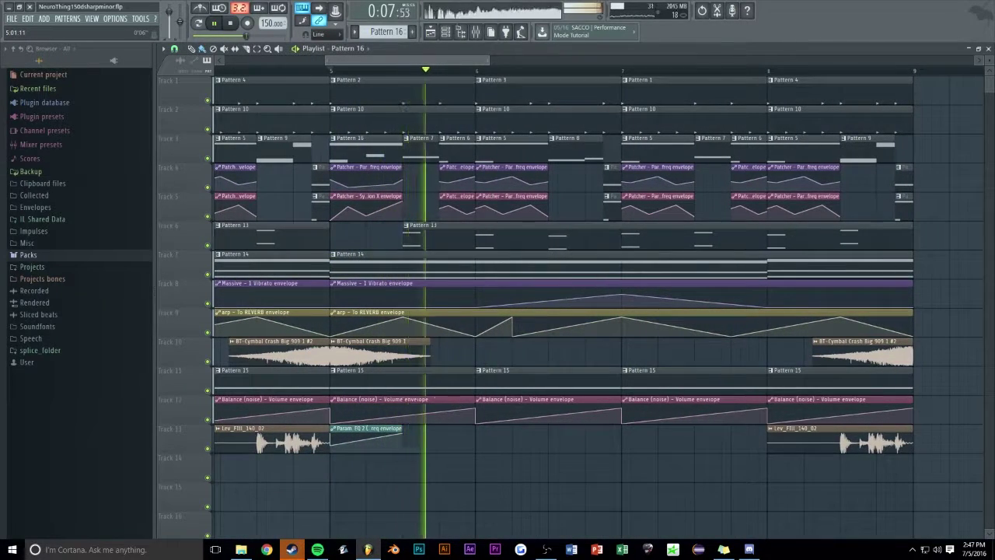
{"action": "key", "text": "space"}
{"action": "key", "text": "ctrl+s"}
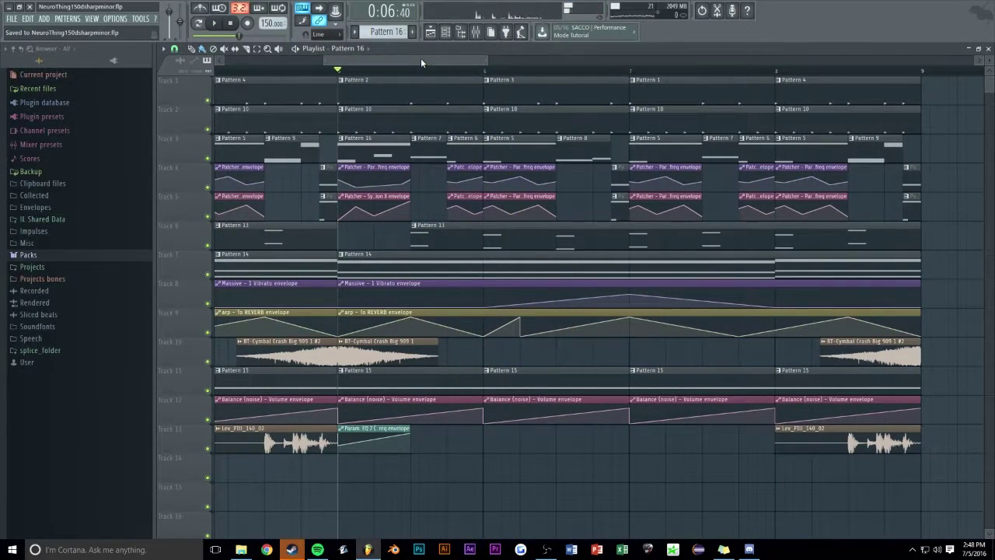
Replay the start of bar 5 several times to judge the Patcher sound
{"action": "key", "text": "space"}
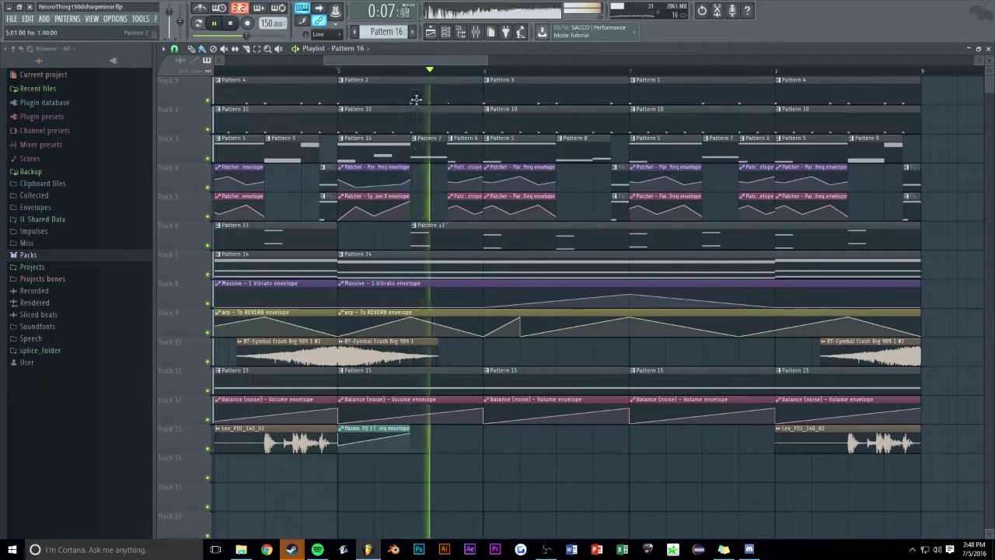
{"action": "key", "text": "space"}
{"action": "key", "text": "space"}
{"action": "mouse_move", "coordinate": [421, 62]}
{"action": "left_mouse_down"}
{"action": "mouse_move", "coordinate": [406, 65]}
{"action": "mouse_move", "coordinate": [421, 63]}
{"action": "left_mouse_up"}
{"action": "key", "text": "space"}
{"action": "key", "text": "space"}
{"action": "key", "text": "space"}
Copy Pattern 16 and its two automation clips to bar 6 on tracks 13–15 and mute bar 6's existing Patcher clips
{"action": "left_click_drag", "start_coordinate": [388, 136], "coordinate": [375, 199]}
{"action": "mouse_move", "coordinate": [362, 180]}
{"action": "left_mouse_down"}
{"action": "mouse_move", "coordinate": [455, 184]}
{"action": "mouse_move", "coordinate": [525, 211]}
{"action": "mouse_move", "coordinate": [561, 470]}
{"action": "mouse_move", "coordinate": [550, 470]}
{"action": "left_mouse_up"}
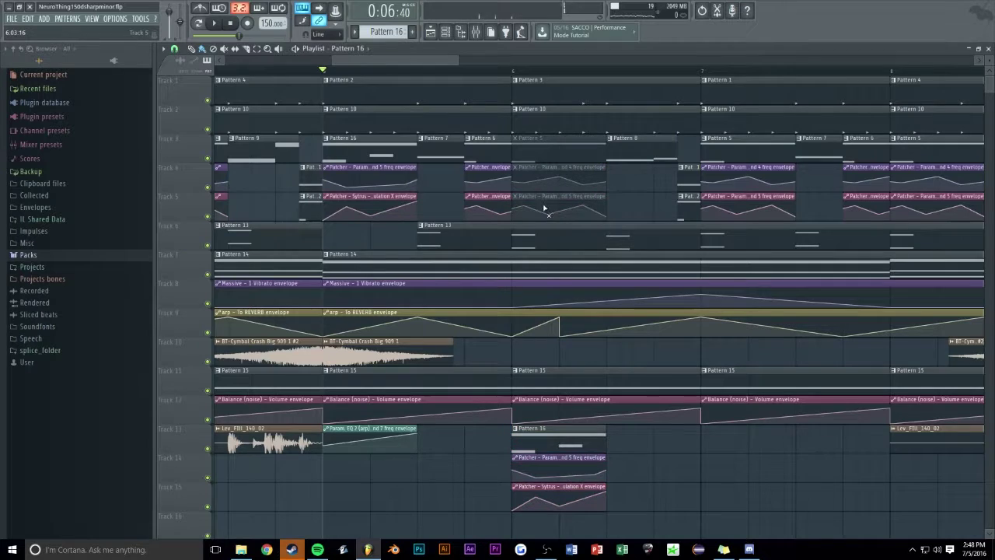
{"action": "key", "text": "space"}
Make the copied Pattern 16 clip in bar 6 unique and lower its second short note during playback
{"action": "right_click", "coordinate": [514, 434]}
{"action": "left_click", "coordinate": [538, 486]}
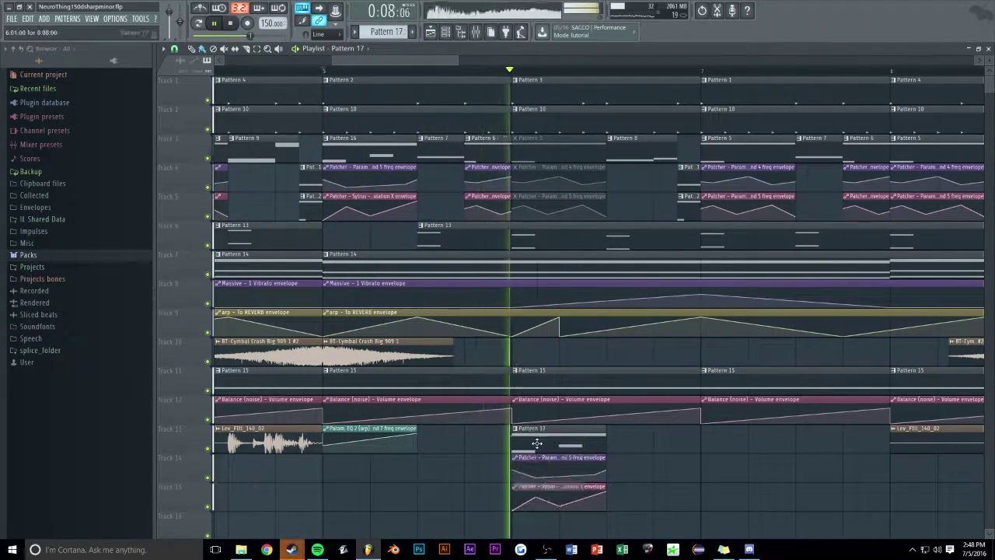
{"action": "double_click", "coordinate": [533, 444]}
{"action": "left_click_drag", "start_coordinate": [333, 63], "coordinate": [337, 63]}
{"action": "left_click_drag", "start_coordinate": [442, 304], "coordinate": [431, 328]}
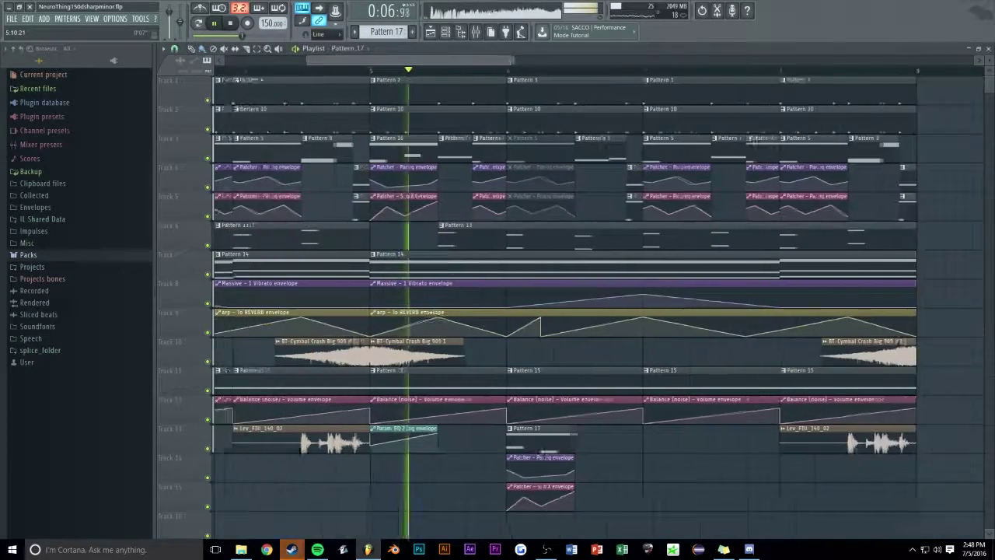
Delete the muted clips in bar 6 and move Pattern 17 with its automation clips into their place on tracks 3–5
{"action": "right_click", "coordinate": [481, 150]}
{"action": "right_click", "coordinate": [483, 180]}
{"action": "right_click", "coordinate": [484, 208]}
{"action": "key", "text": "space"}
{"action": "left_click_drag", "start_coordinate": [489, 445], "coordinate": [483, 140]}
Replace the opening Patcher clips of bar 7 with Pattern 16 and of bar 8 with Pattern 17, including their automation clips
{"action": "left_click_drag", "start_coordinate": [385, 147], "coordinate": [577, 460]}
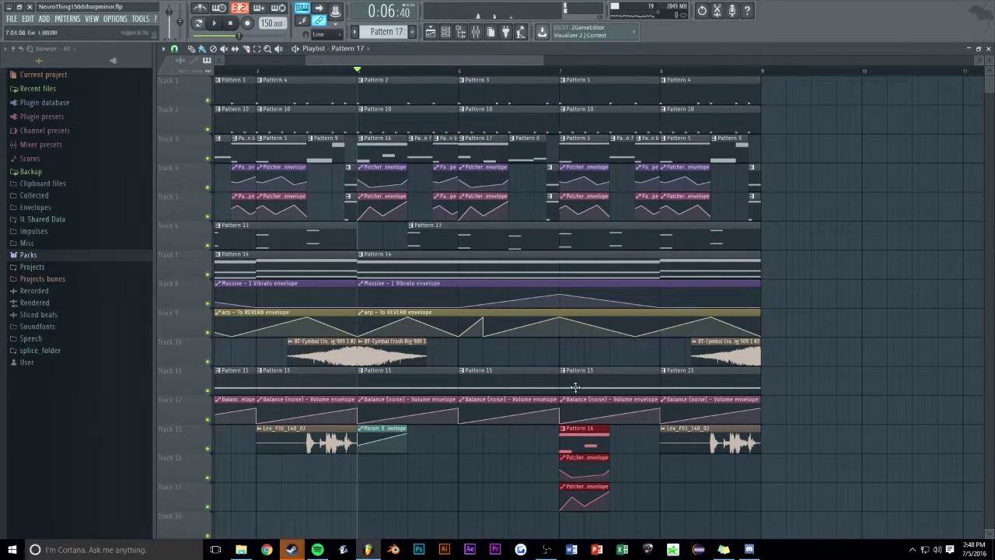
{"action": "right_click", "coordinate": [580, 153]}
{"action": "right_click", "coordinate": [581, 182]}
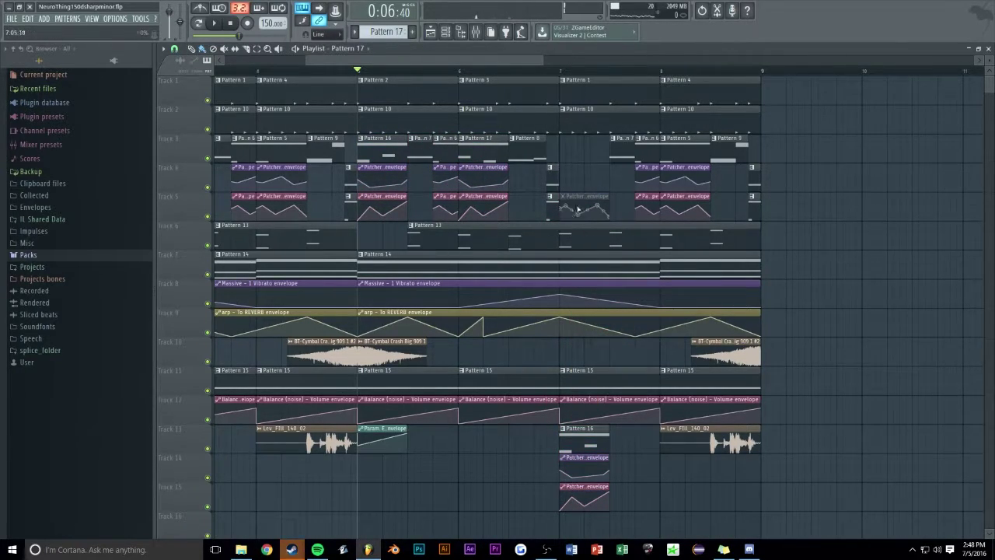
{"action": "left_click_drag", "start_coordinate": [571, 484], "coordinate": [684, 158]}
{"action": "left_click", "coordinate": [838, 138], "text": "ctrl"}
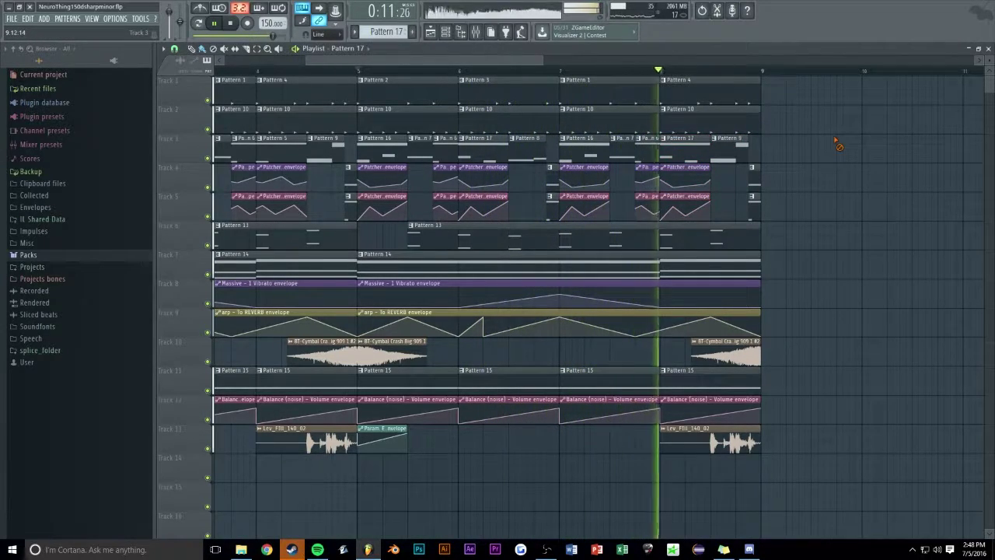
Listen to the updated arrangement, stop playback and select the second half of bar 1 as the time range
{"action": "left_click_drag", "start_coordinate": [515, 61], "coordinate": [582, 61]}
{"action": "scroll", "coordinate": [512, 62], "scroll_direction": "down", "scroll_amount": 2}
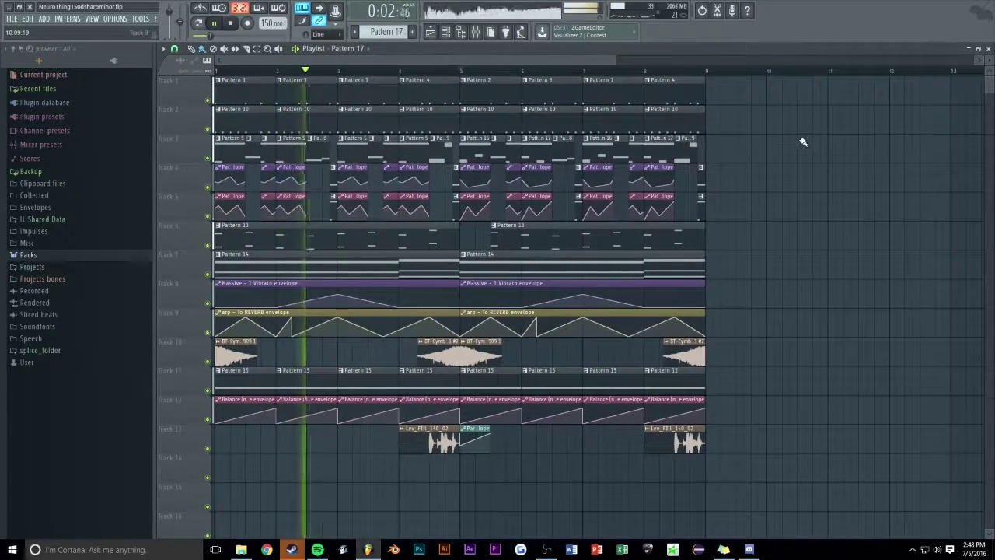
{"action": "scroll", "coordinate": [359, 61], "scroll_direction": "up", "scroll_amount": 3}
{"action": "scroll", "coordinate": [359, 60], "scroll_direction": "up", "scroll_amount": 4}
{"action": "key", "text": "space"}
{"action": "left_click_drag", "start_coordinate": [311, 71], "coordinate": [394, 82]}
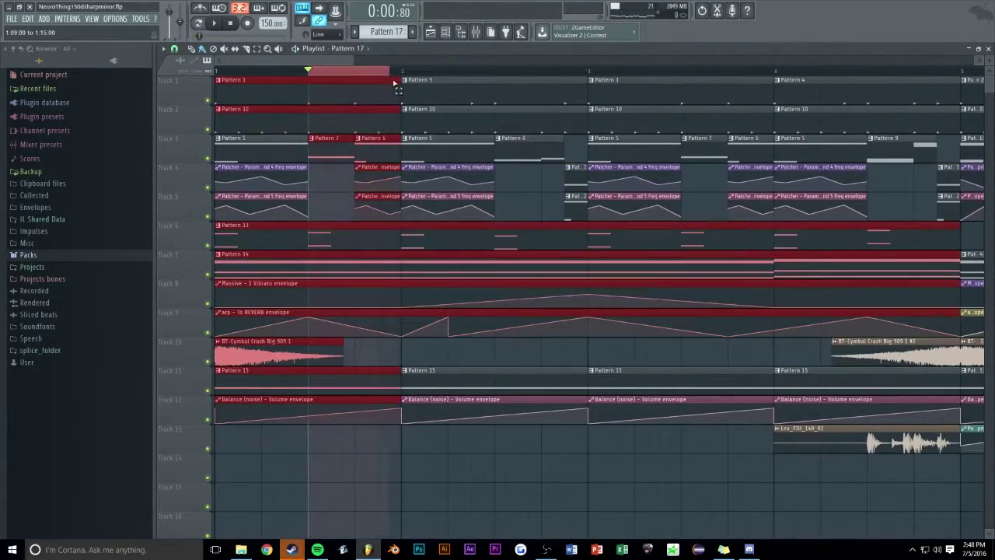
Arm the snare mixer track and render the song selection to a 32-bit float WAV file
{"action": "left_click", "coordinate": [476, 32]}
{"action": "left_click", "coordinate": [227, 279]}
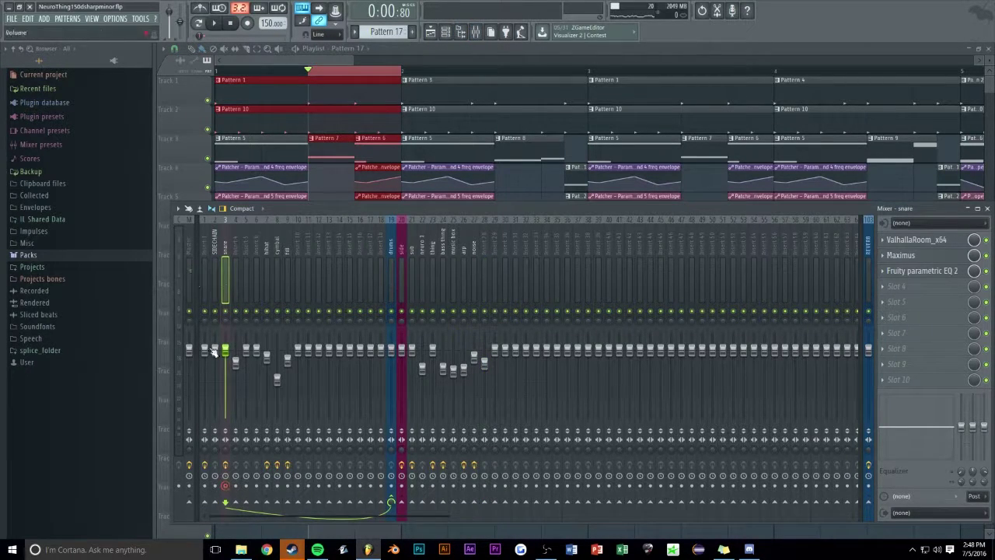
{"action": "left_click", "coordinate": [177, 209]}
{"action": "mouse_move", "coordinate": [210, 230]}
{"action": "left_click", "coordinate": [319, 231]}
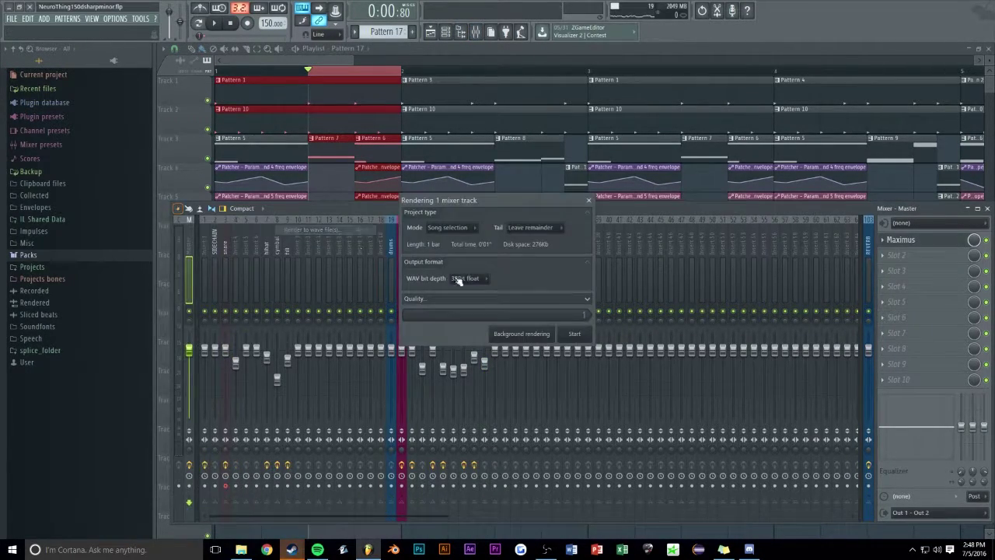
{"action": "left_click", "coordinate": [573, 331]}
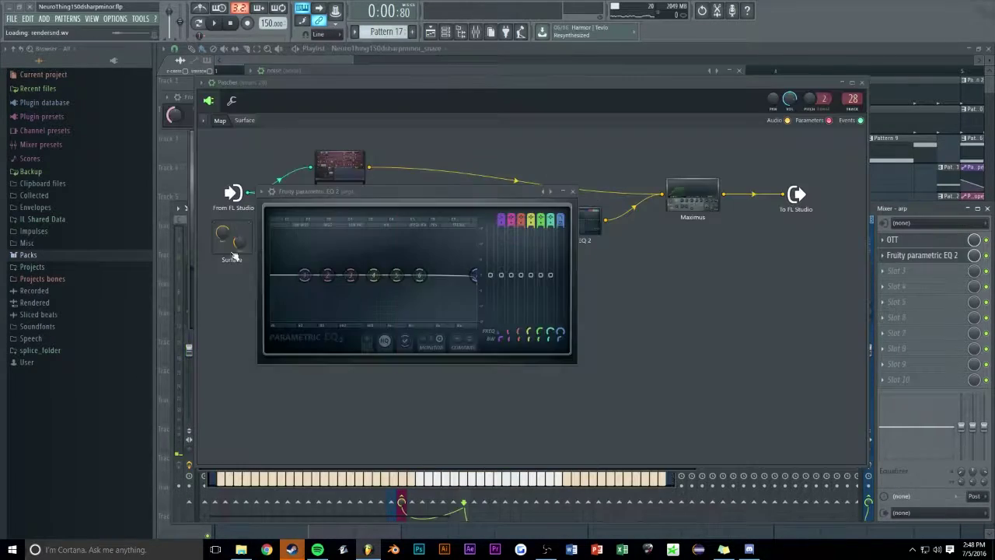
Disarm the snare mixer track and place the rendered snare clip on track 13 in the second half of bar 1
{"action": "left_click", "coordinate": [928, 211]}
{"action": "left_click", "coordinate": [226, 476]}
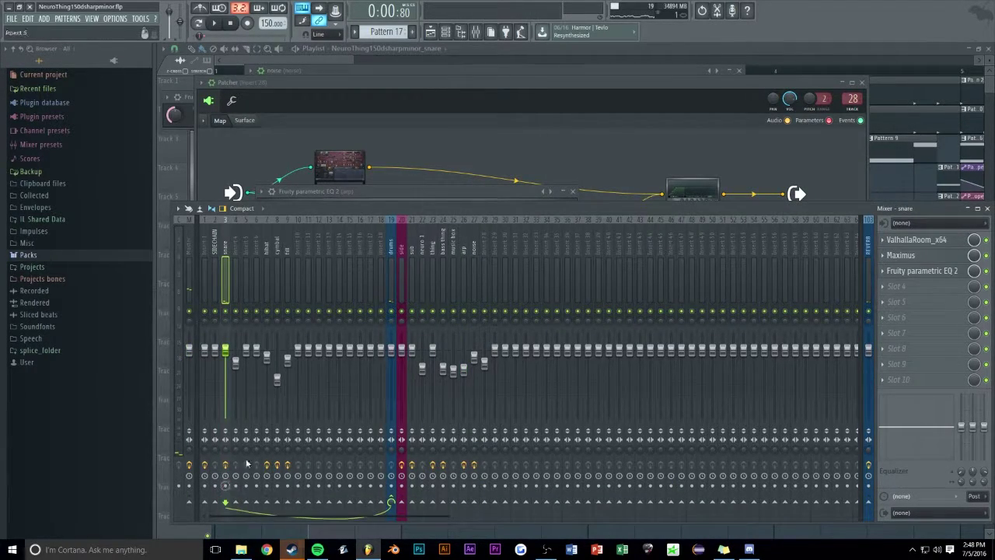
{"action": "left_click", "coordinate": [394, 53]}
{"action": "left_click_drag", "start_coordinate": [316, 440], "coordinate": [352, 440]}
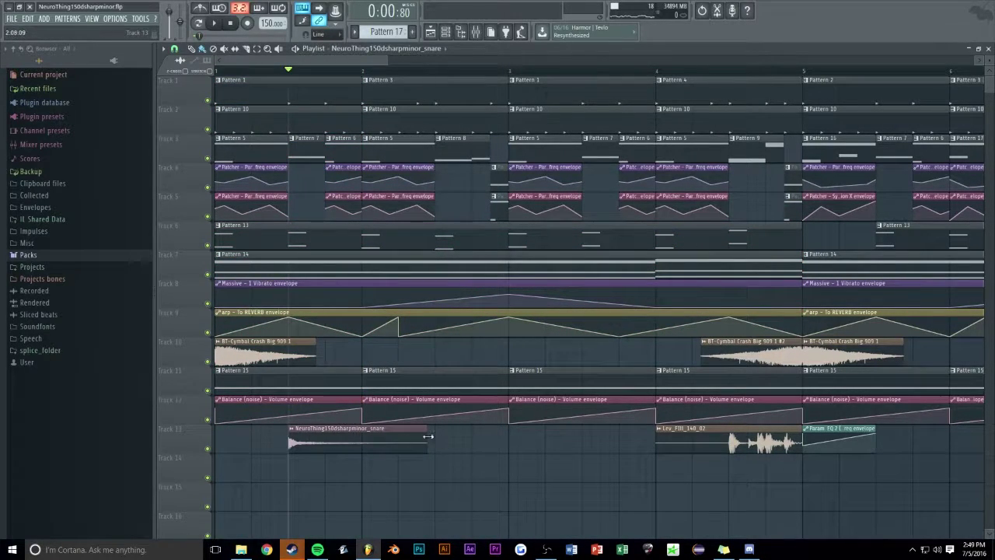
Reverse the rendered snare, trim its clip to end exactly at bar 2 and audition it
{"action": "double_click", "coordinate": [328, 433]}
{"action": "left_click", "coordinate": [412, 311]}
{"action": "right_click", "coordinate": [438, 468]}
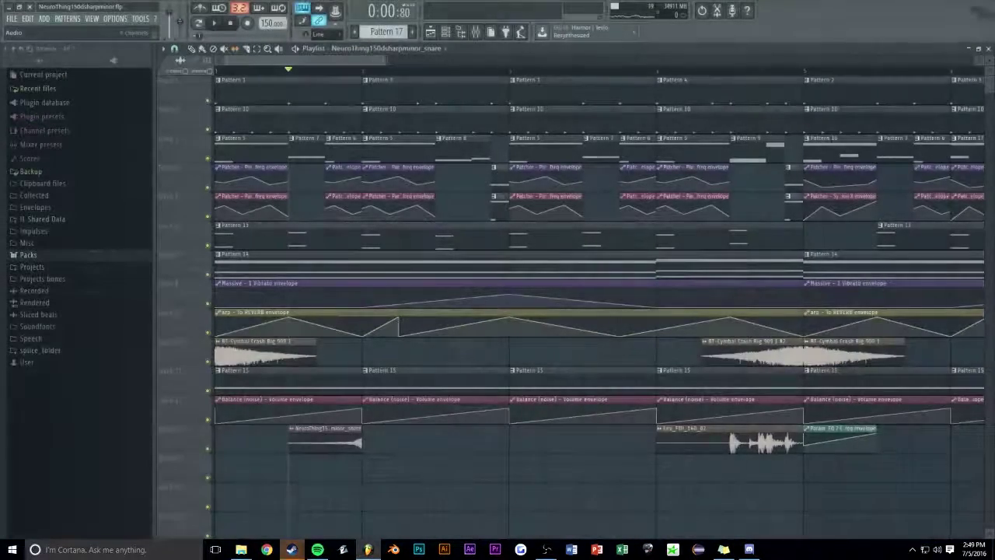
{"action": "scroll", "coordinate": [432, 441], "scroll_direction": "up", "scroll_amount": 5}
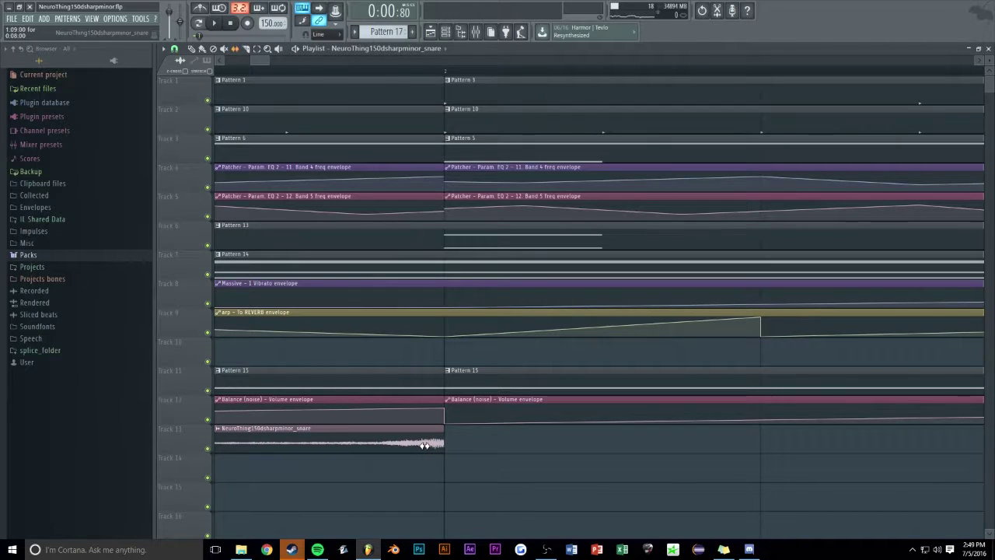
{"action": "key", "text": "space"}
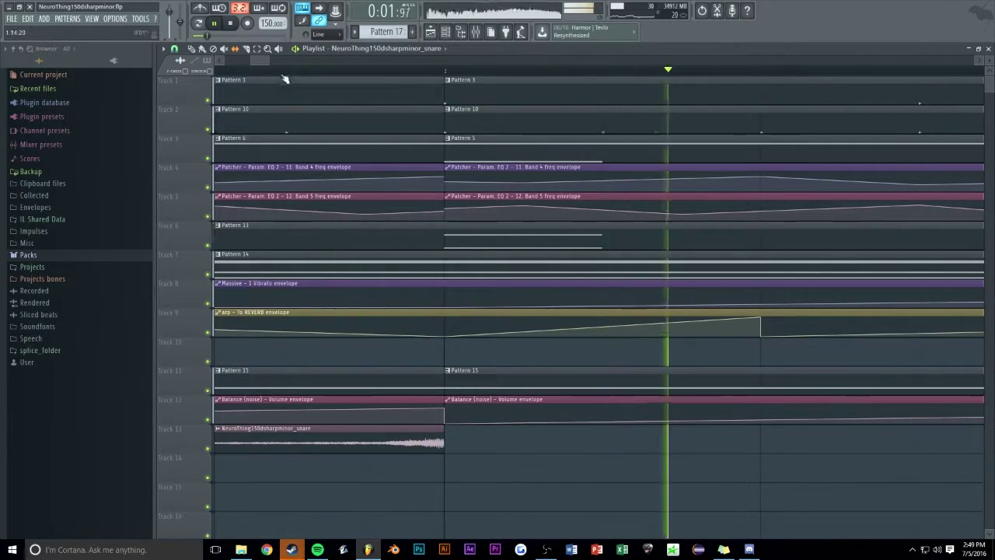
{"action": "scroll", "coordinate": [389, 441], "scroll_direction": "down", "scroll_amount": 2}
{"action": "key", "text": "space"}
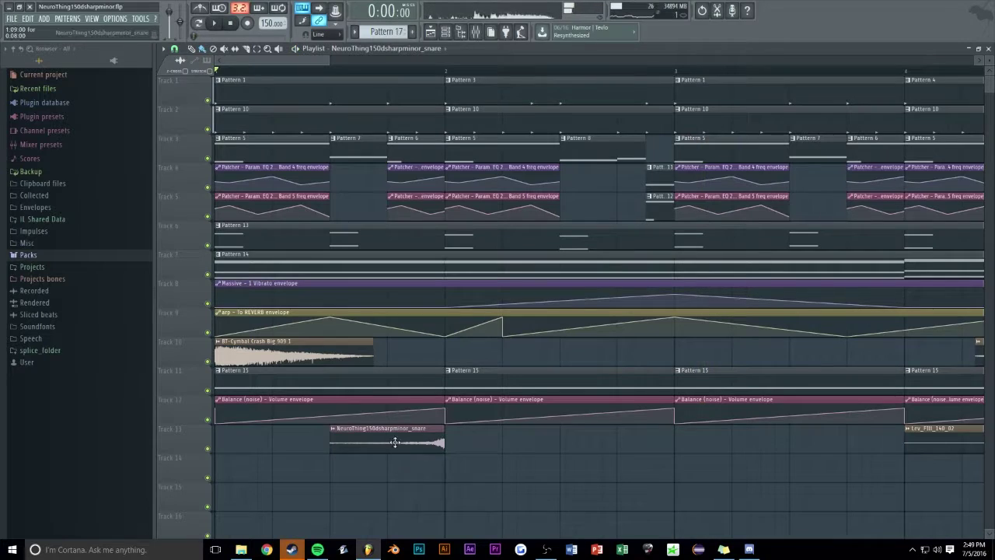
Arrange copies of the reversed snare on track 14 in the first half of bars 2, 4, 6 and 8
{"action": "left_click_drag", "start_coordinate": [393, 441], "coordinate": [507, 441]}
{"action": "scroll", "coordinate": [344, 66], "scroll_direction": "down", "scroll_amount": 3}
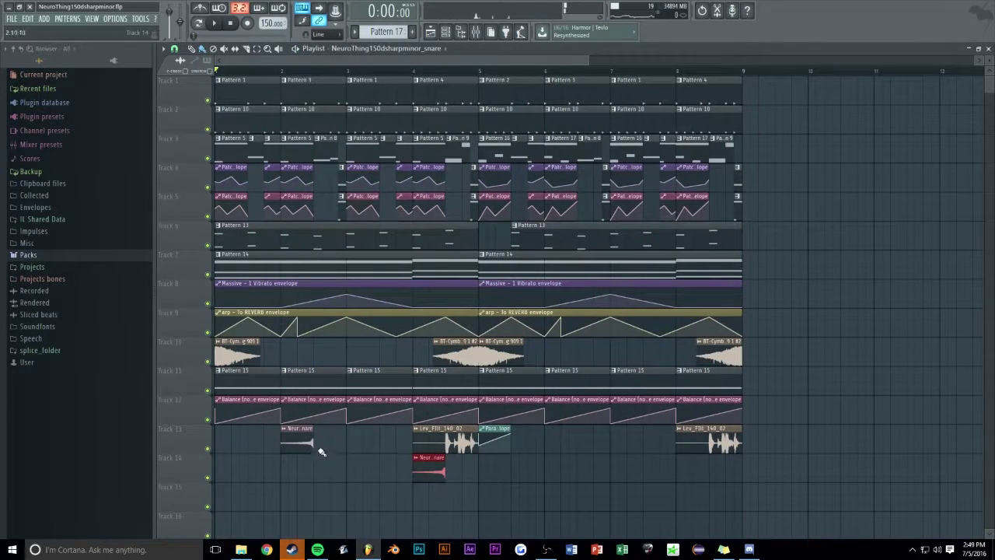
{"action": "key", "text": "ctrl+b"}
{"action": "left_click_drag", "start_coordinate": [462, 472], "coordinate": [558, 472]}
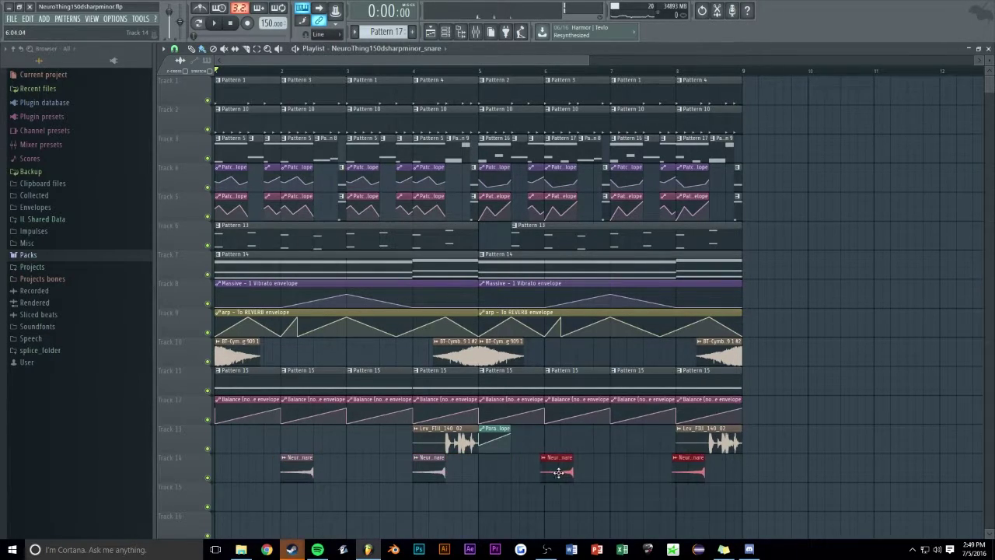
Route the reversed snare clip to mixer track 10 and name that track "reverse snare"
{"action": "double_click", "coordinate": [429, 472]}
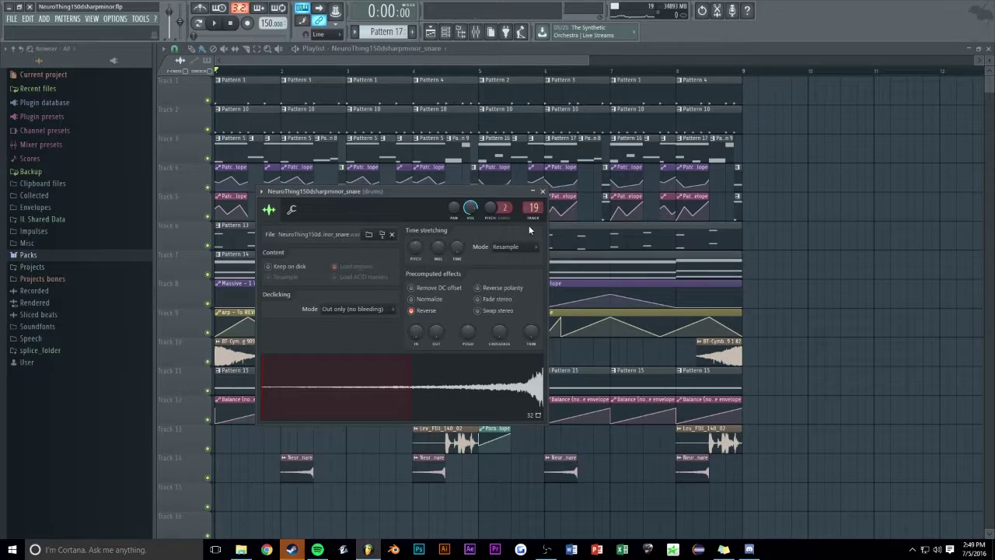
{"action": "key", "text": "F9"}
{"action": "left_click_drag", "start_coordinate": [509, 192], "coordinate": [780, 183]}
{"action": "left_click_drag", "start_coordinate": [803, 195], "coordinate": [803, 218]}
{"action": "double_click", "coordinate": [299, 242]}
{"action": "type", "text": "rev"}
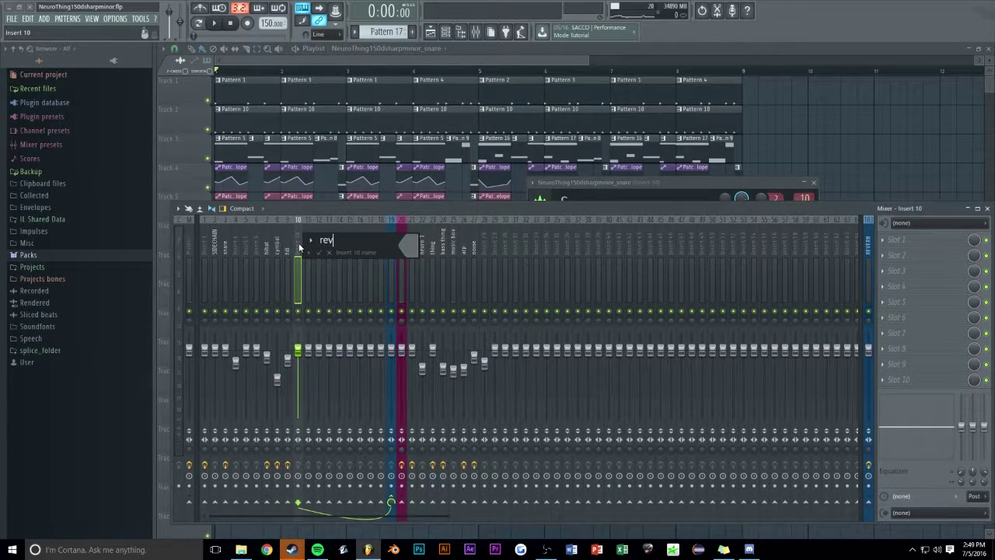
{"action": "type", "text": "erse snare"}
{"action": "key", "text": "Return"}
Lower the reverse snare mixer track's volume to -2.8 dB during playback
{"action": "key", "text": "space"}
{"action": "left_click_drag", "start_coordinate": [298, 350], "coordinate": [302, 371]}
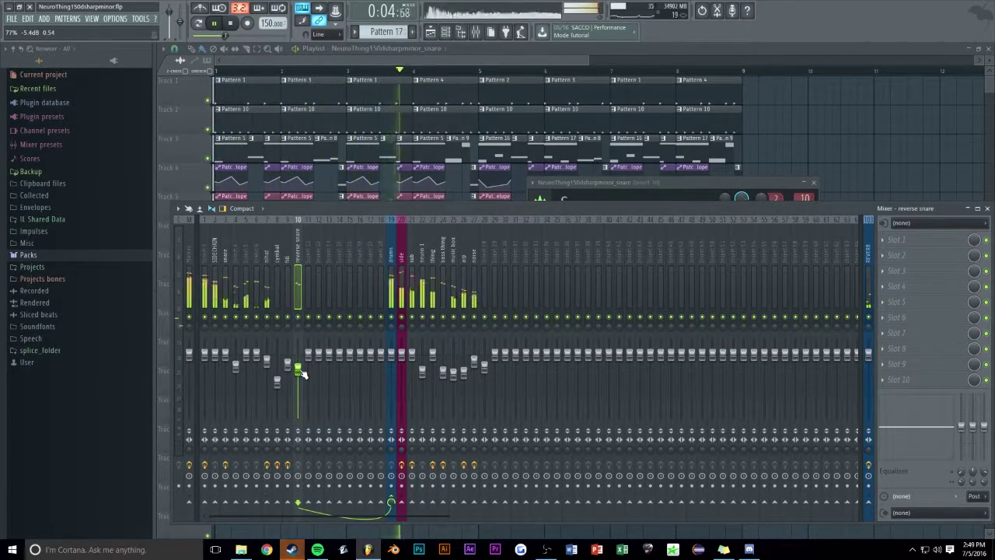
{"action": "left_click_drag", "start_coordinate": [303, 374], "coordinate": [303, 369]}
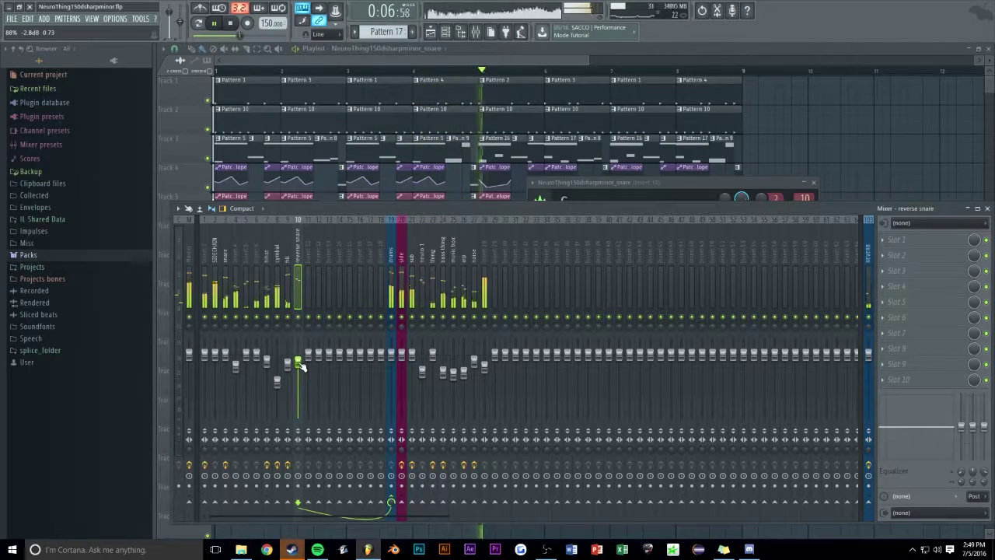
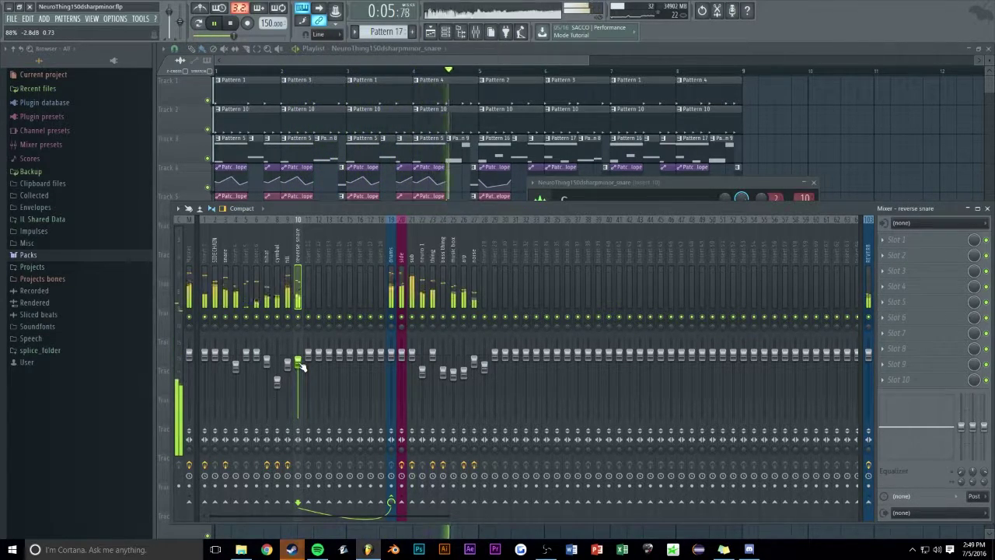
Raise the fade-in amount of the reversed snare sample and play the track from the start
{"action": "key", "text": "Escape"}
{"action": "key", "text": "Escape"}
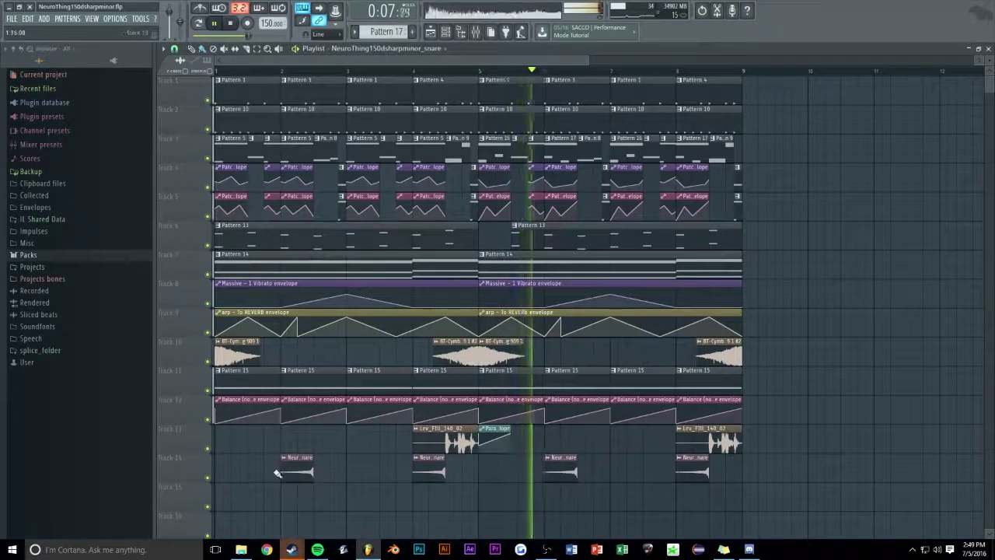
{"action": "double_click", "coordinate": [296, 472]}
{"action": "key", "text": "space"}
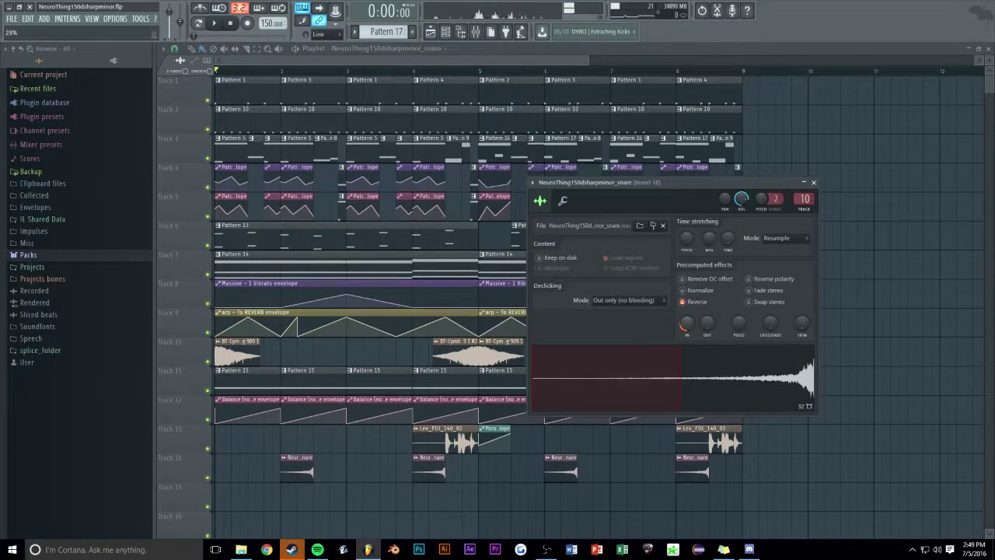
{"action": "key", "text": "space"}
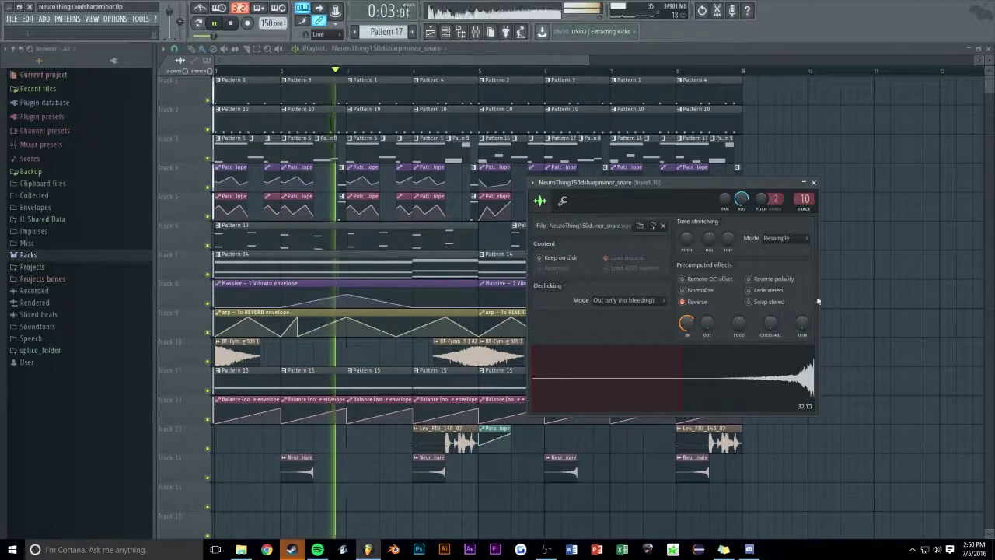
{"action": "key", "text": "Escape"}
Name mixer track 28 "fmneuro"
{"action": "scroll", "coordinate": [359, 73], "scroll_direction": "down", "scroll_amount": 3}
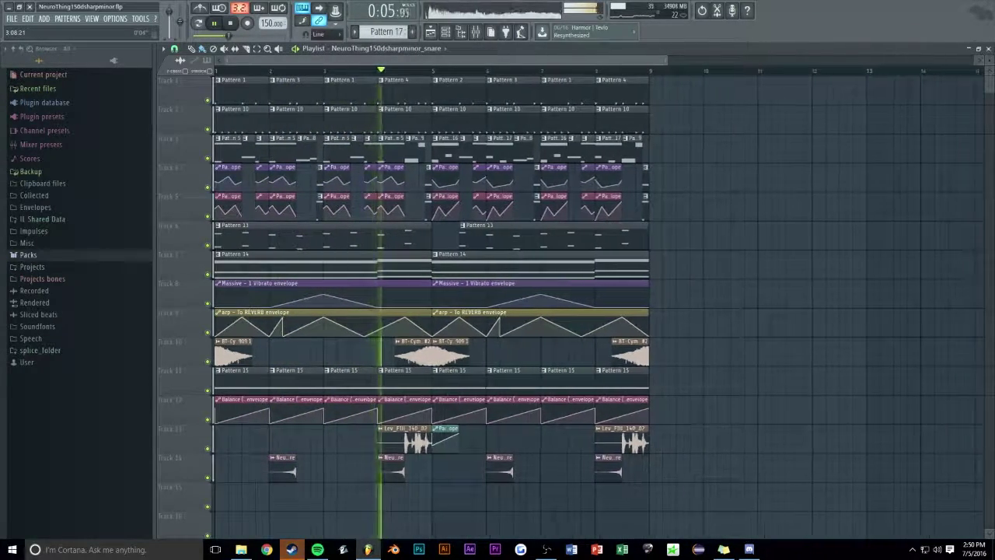
{"action": "left_click_drag", "start_coordinate": [666, 60], "coordinate": [548, 60]}
{"action": "left_click", "coordinate": [491, 32]}
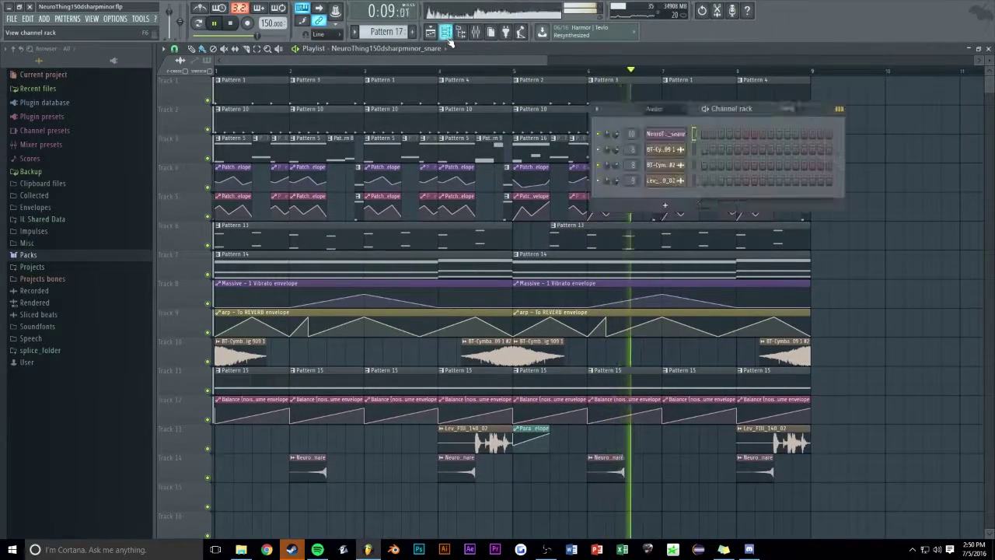
{"action": "left_click", "coordinate": [475, 32]}
{"action": "double_click", "coordinate": [482, 253]}
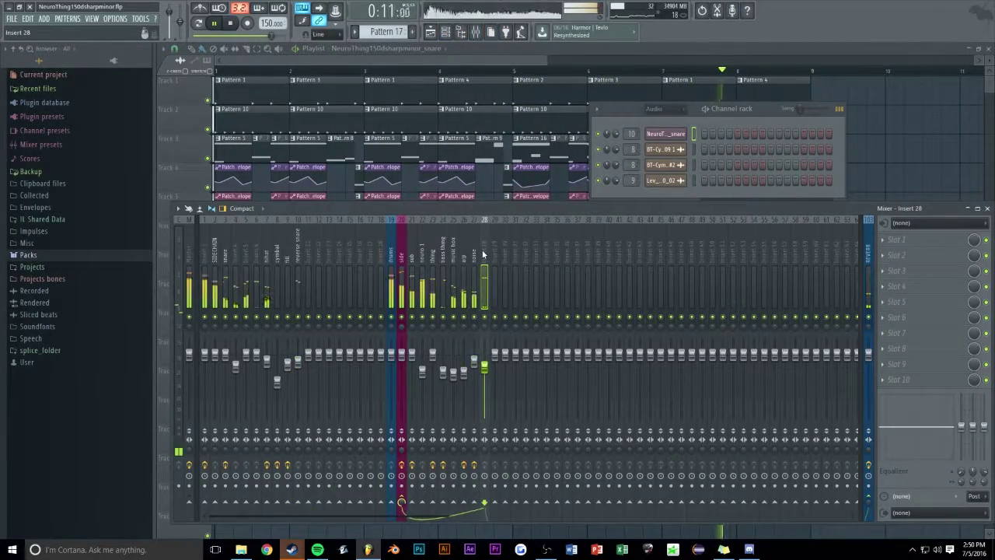
{"action": "type", "text": "fmneuro"}
{"action": "key", "text": "Return"}
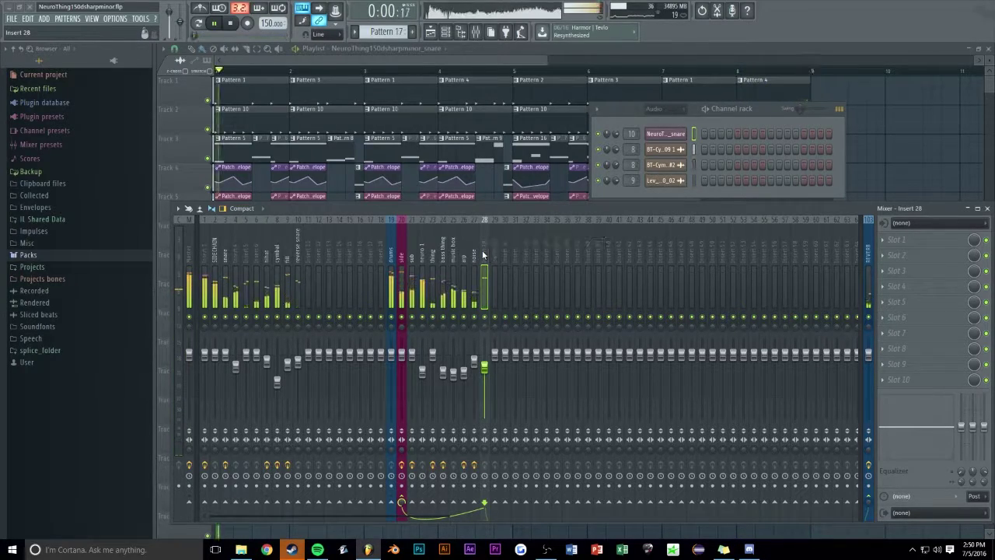
Select bars 5 to 8 in the playlist timeline and play them as a loop
{"action": "left_click", "coordinate": [506, 59]}
{"action": "key", "text": "space"}
{"action": "scroll", "coordinate": [506, 71], "scroll_direction": "up", "scroll_amount": 2}
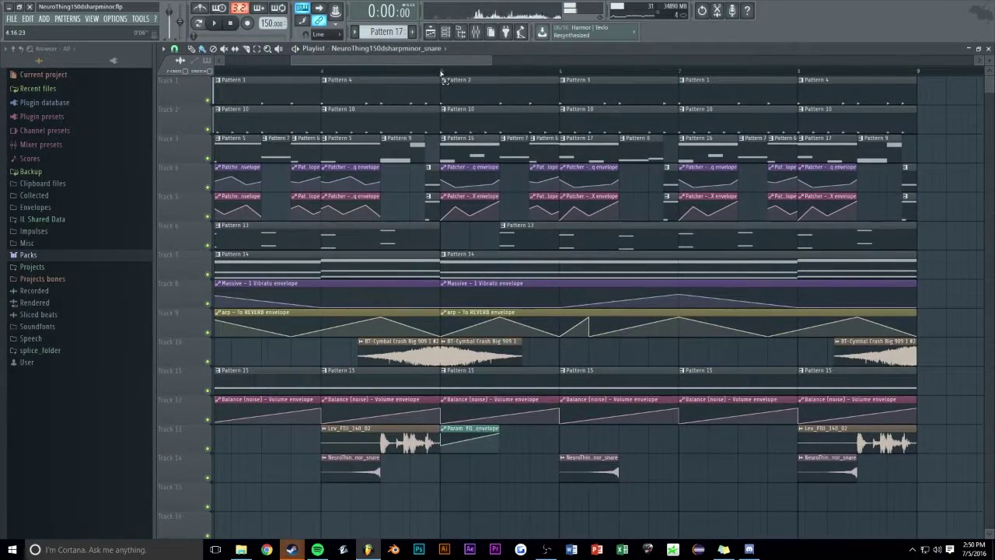
{"action": "left_click_drag", "start_coordinate": [441, 72], "coordinate": [912, 101]}
Add Fruity Parametric EQ 2 to slot 1 of the soloed fmneuro track and cut band 6 to -1.7 dB at 2976 Hz
{"action": "key", "text": "F9"}
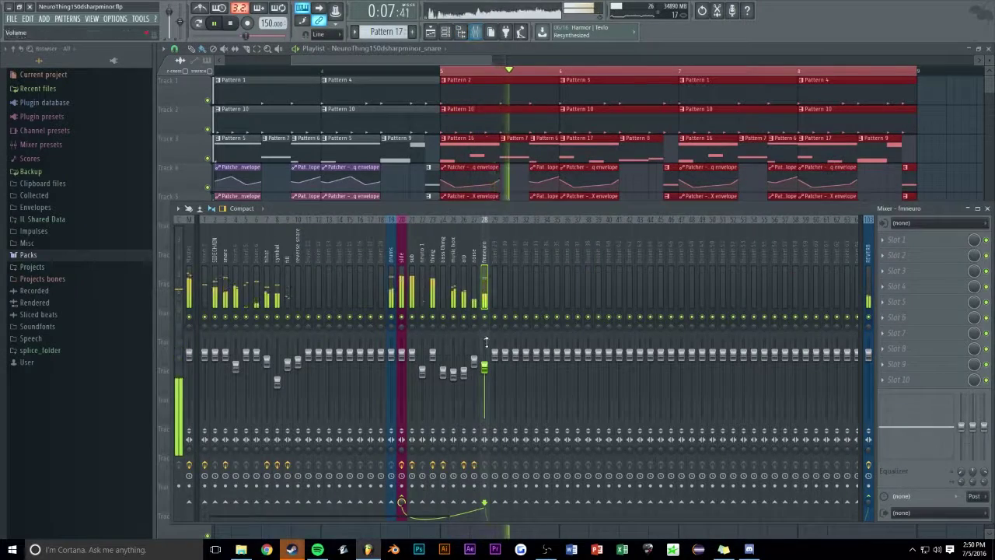
{"action": "left_click", "coordinate": [894, 243]}
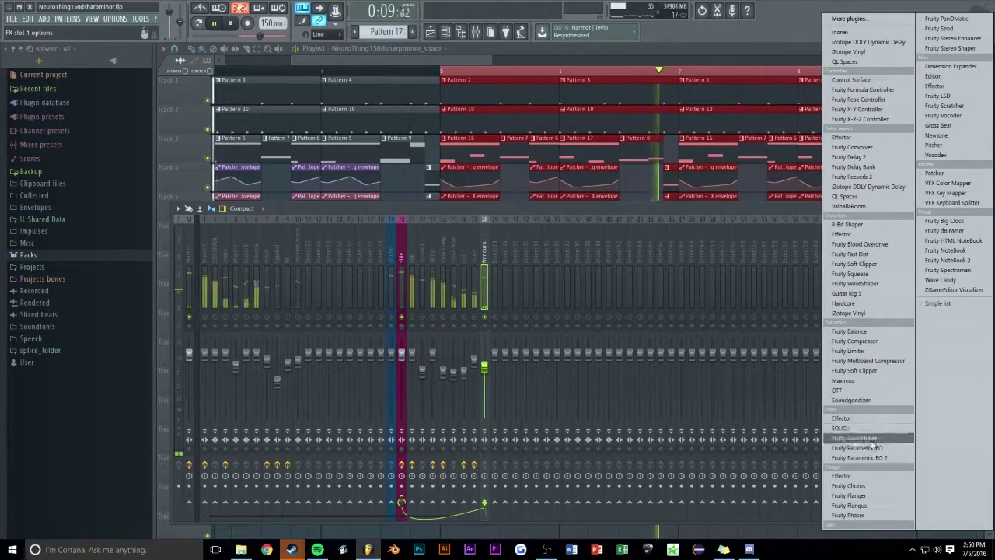
{"action": "left_click", "coordinate": [859, 459]}
{"action": "mouse_move", "coordinate": [352, 208]}
{"action": "left_mouse_down"}
{"action": "mouse_move", "coordinate": [350, 195]}
{"action": "mouse_move", "coordinate": [352, 210]}
{"action": "left_mouse_up"}
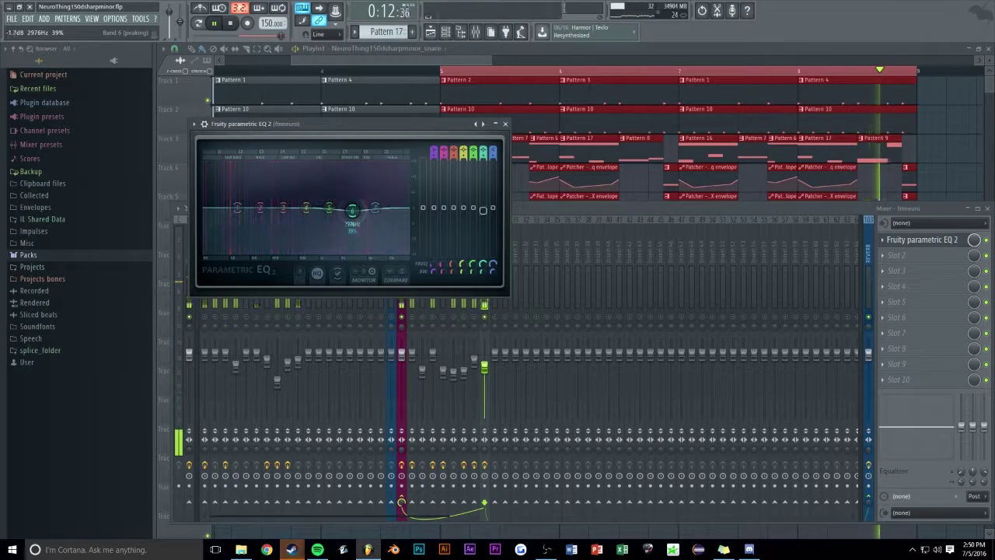
{"action": "left_click", "coordinate": [506, 125]}
Add Dimension Expander to slot 2 of the fmneuro track with Size at 32% and unsolo the track
{"action": "left_click", "coordinate": [895, 256]}
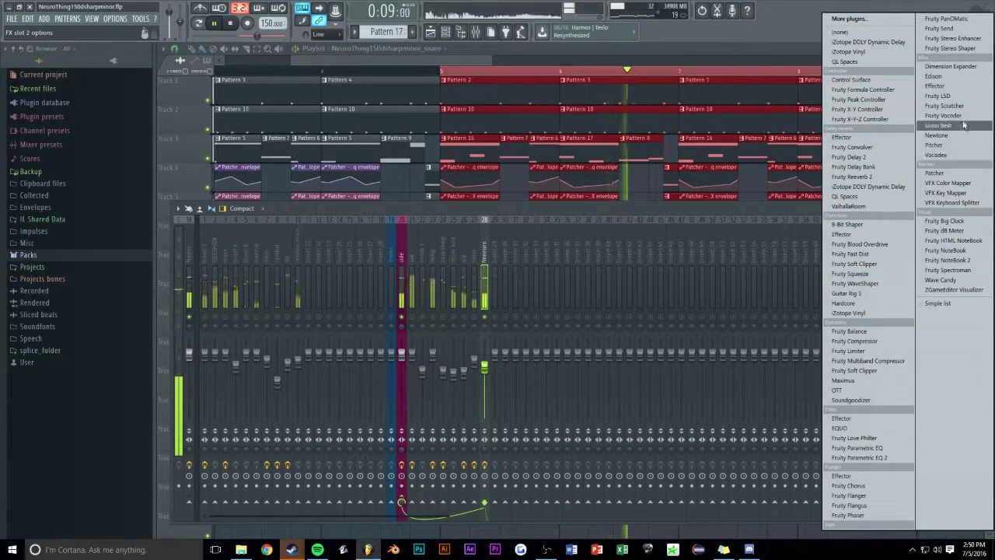
{"action": "left_click", "coordinate": [948, 66]}
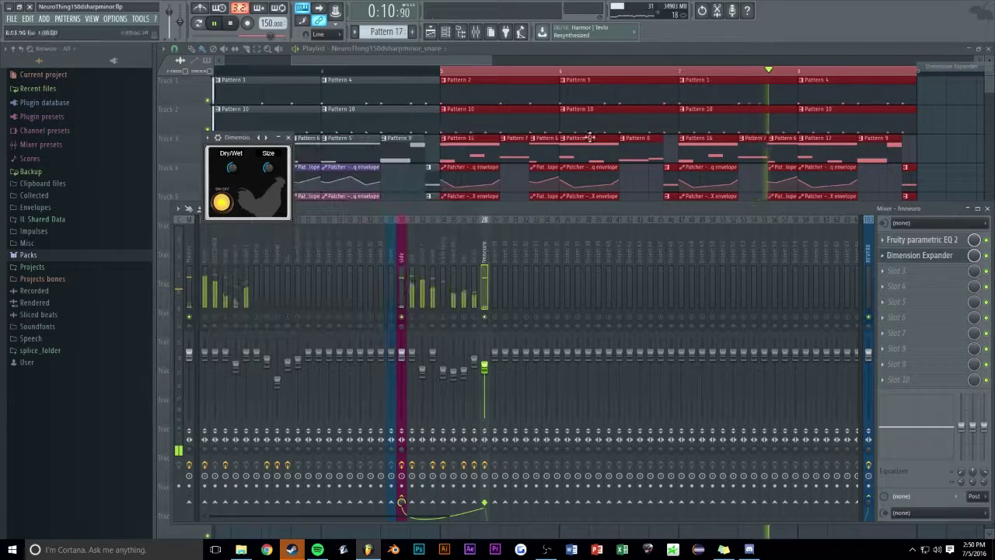
{"action": "left_click_drag", "start_coordinate": [268, 168], "coordinate": [268, 182]}
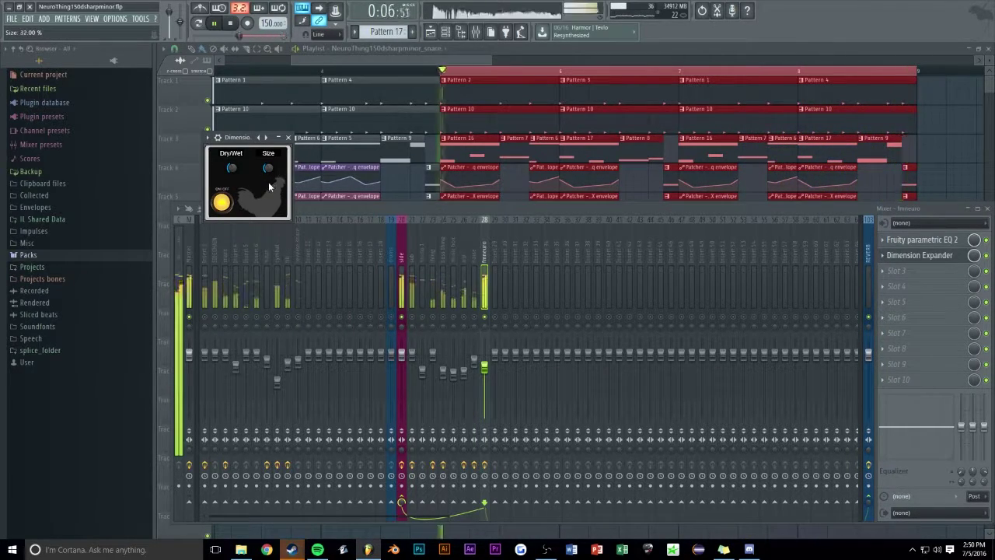
{"action": "left_click", "coordinate": [289, 138]}
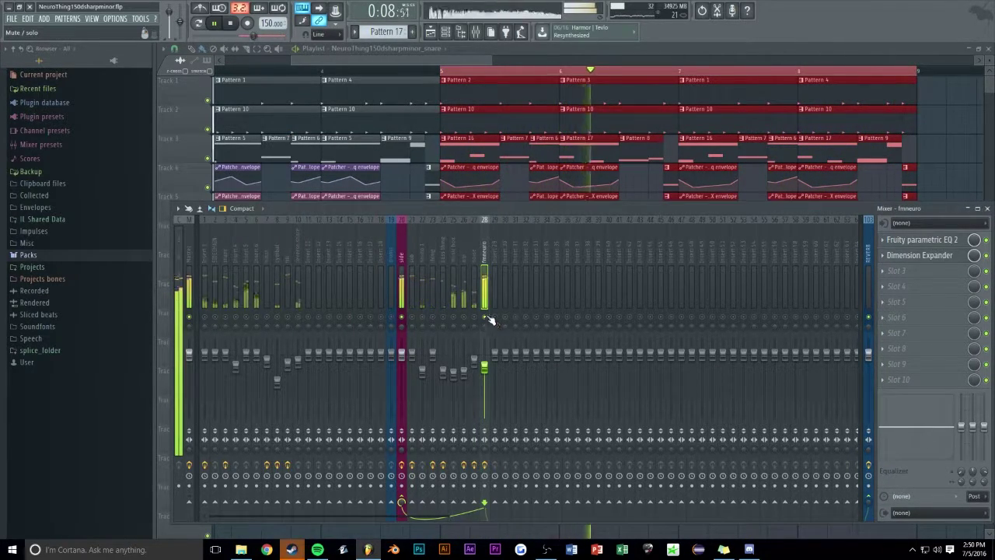
{"action": "right_click", "coordinate": [485, 317]}
In the fmneuro Patcher, insert a WaveShaper between the second Param. EQ 2 and Maximus and bend its curve steeply up to maximum
{"action": "left_click", "coordinate": [446, 31]}
{"action": "left_click", "coordinate": [665, 114]}
{"action": "left_click", "coordinate": [661, 151]}
{"action": "left_click", "coordinate": [669, 339]}
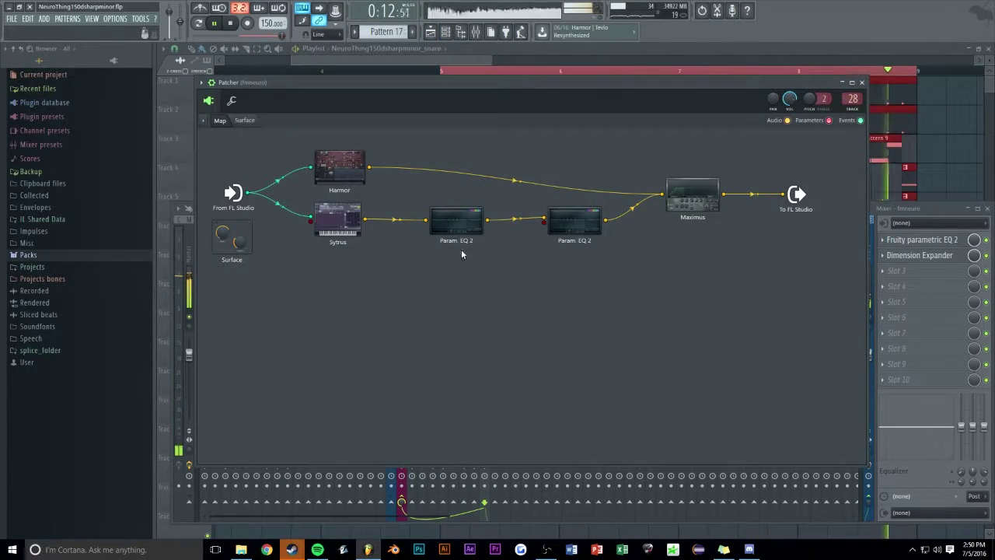
{"action": "left_click_drag", "start_coordinate": [593, 229], "coordinate": [578, 249]}
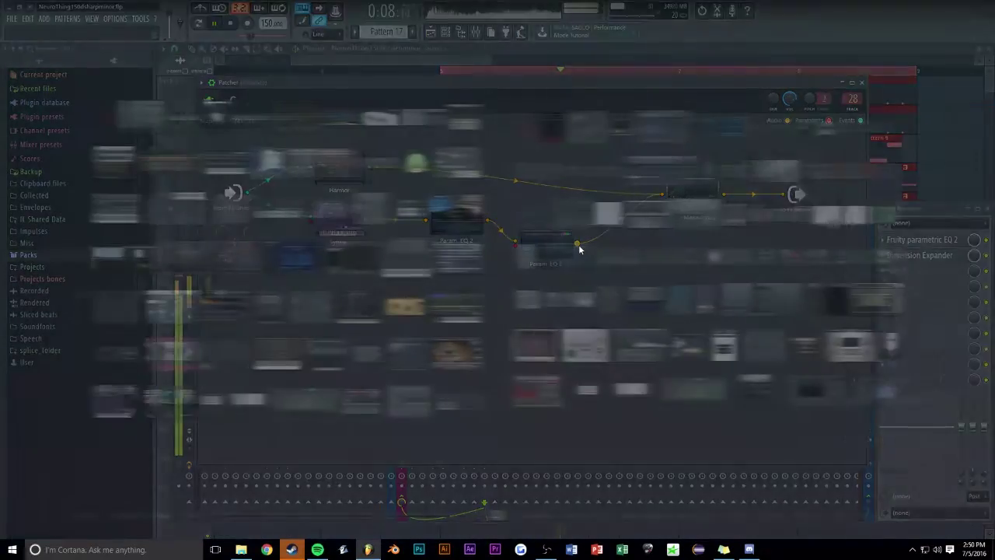
{"action": "key", "text": "F8"}
{"action": "left_click_drag", "start_coordinate": [715, 302], "coordinate": [577, 242]}
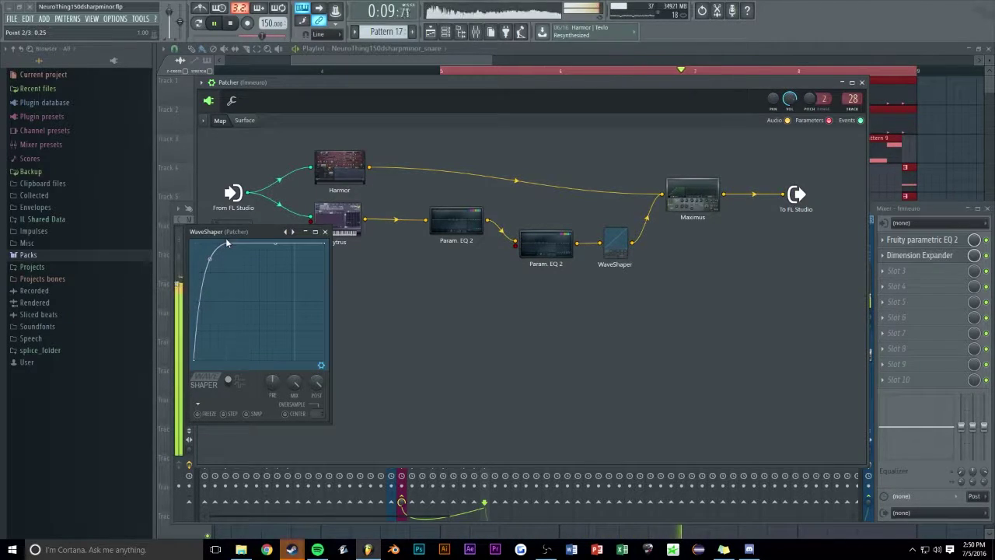
{"action": "left_click", "coordinate": [324, 232]}
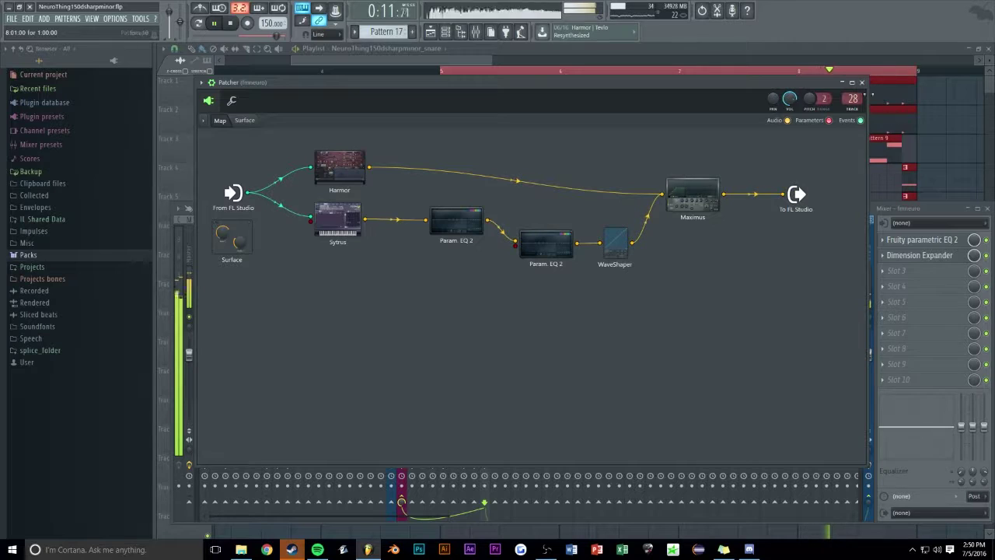
Lower the fmneuro mixer track's volume to -7.6 dB and clear the loop selection in the playlist
{"action": "left_click", "coordinate": [862, 82]}
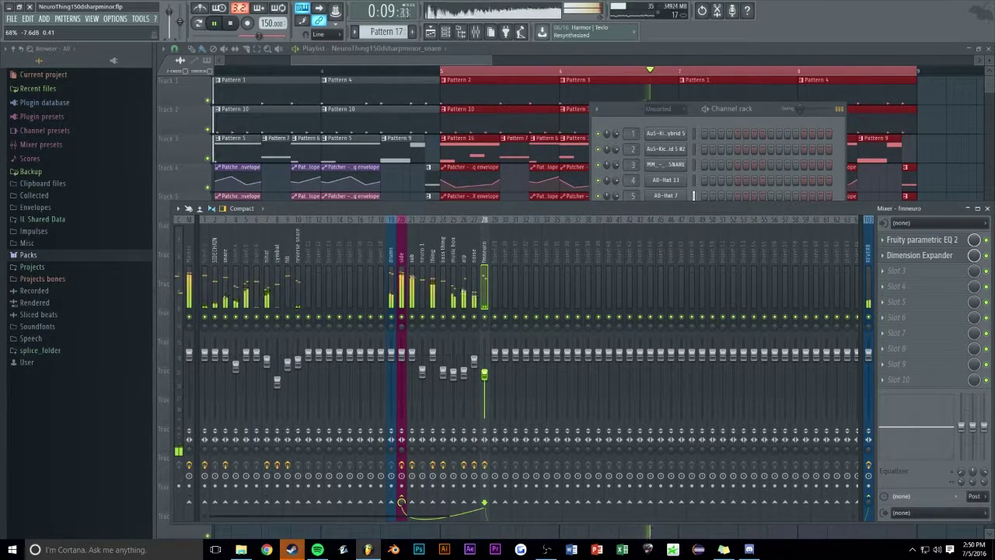
{"action": "left_click", "coordinate": [490, 69], "text": "ctrl"}
{"action": "scroll", "coordinate": [446, 70], "scroll_direction": "down", "scroll_amount": 3}
{"action": "left_click_drag", "start_coordinate": [446, 70], "coordinate": [149, 81]}
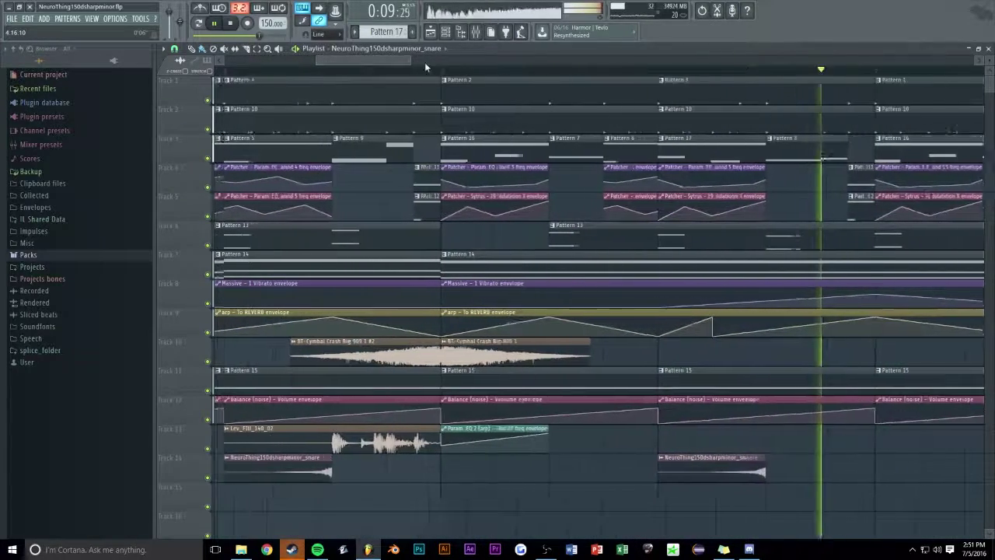
Move the cymbal crash clip on track 10 from the start to the middle of bar 5 and play it
{"action": "key", "text": "space"}
{"action": "left_click", "coordinate": [643, 349]}
{"action": "left_click_drag", "start_coordinate": [643, 349], "coordinate": [670, 349]}
{"action": "key", "text": "space"}
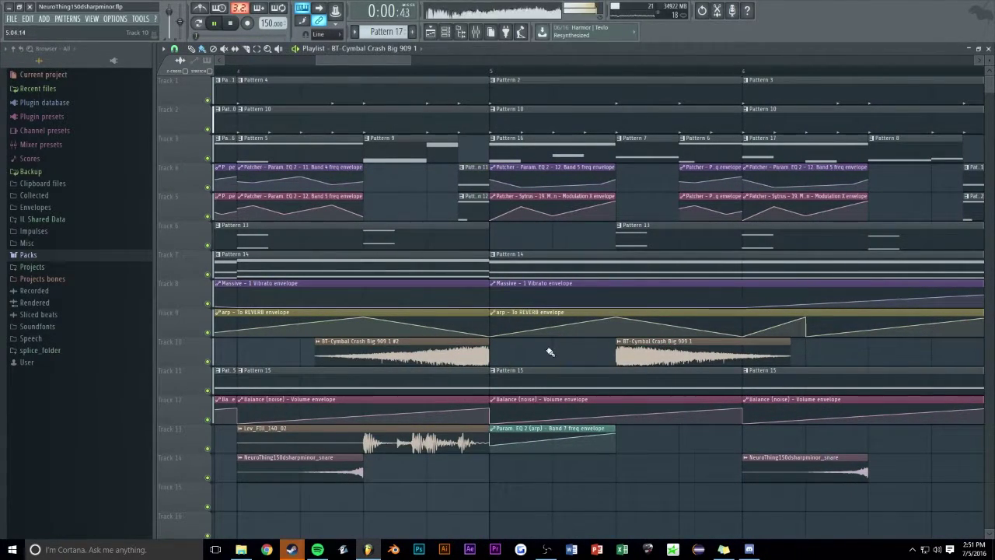
{"action": "scroll", "coordinate": [380, 62], "scroll_direction": "up", "scroll_amount": 2}
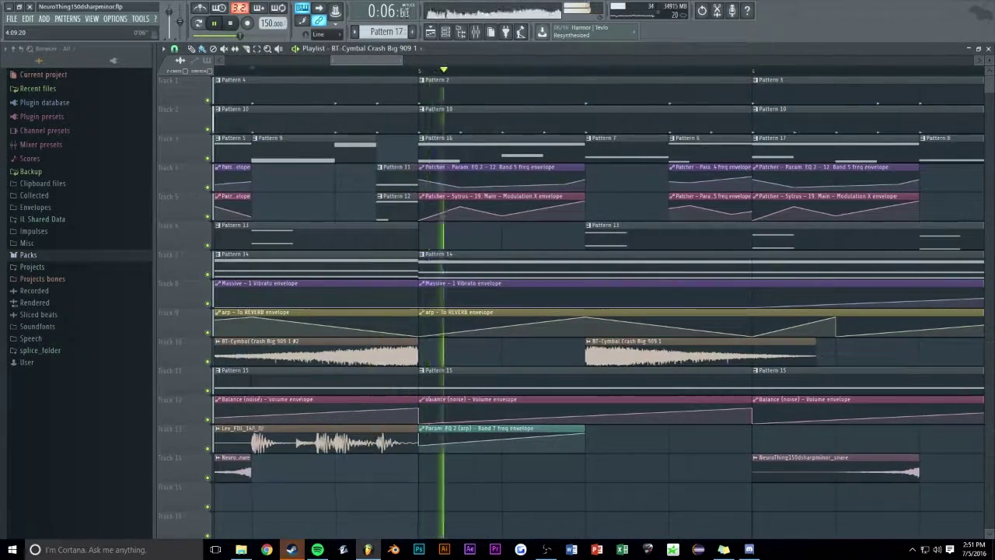
Select the first half of bar 5 and add Fruity Balance to slot 3 of the cymbal mixer track
{"action": "left_click", "coordinate": [408, 72]}
{"action": "key", "text": "space"}
{"action": "left_click_drag", "start_coordinate": [408, 74], "coordinate": [572, 90]}
{"action": "left_click", "coordinate": [475, 32]}
{"action": "left_click", "coordinate": [276, 280]}
{"action": "left_click", "coordinate": [893, 274]}
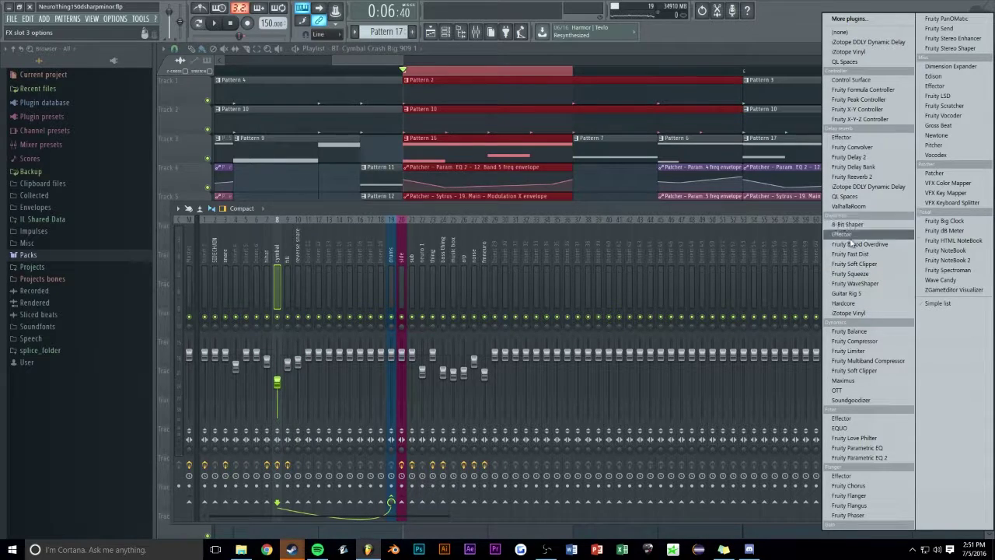
{"action": "left_click", "coordinate": [853, 332]}
Create an automation clip for the cymbal Balance volume and place it on track 10 in the first half of bar 5
{"action": "right_click", "coordinate": [321, 170]}
{"action": "left_click", "coordinate": [347, 234]}
{"action": "left_click_drag", "start_coordinate": [440, 220], "coordinate": [434, 355]}
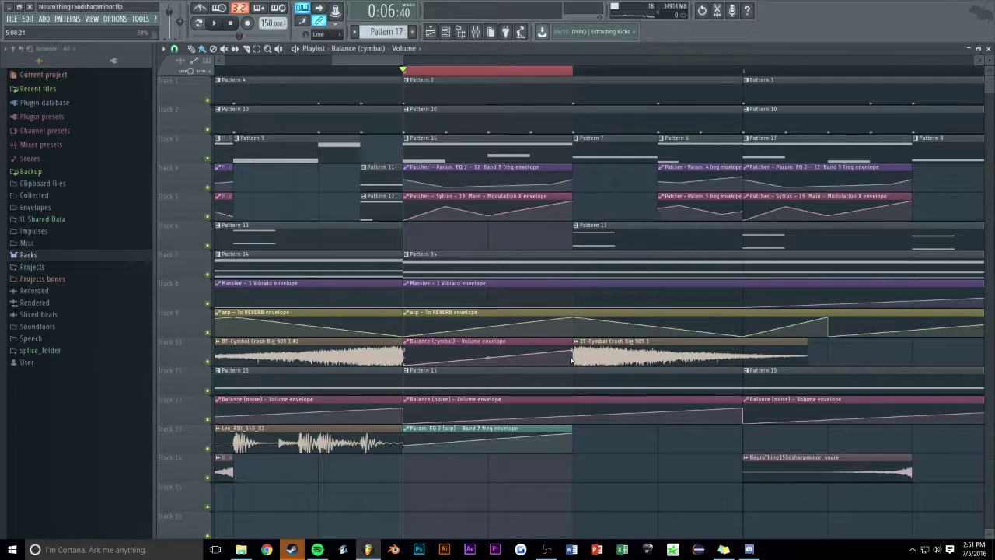
Flatten the cymbal volume envelope at its minimum level by matching its start and end points
{"action": "right_click", "coordinate": [404, 351]}
{"action": "left_click", "coordinate": [420, 515]}
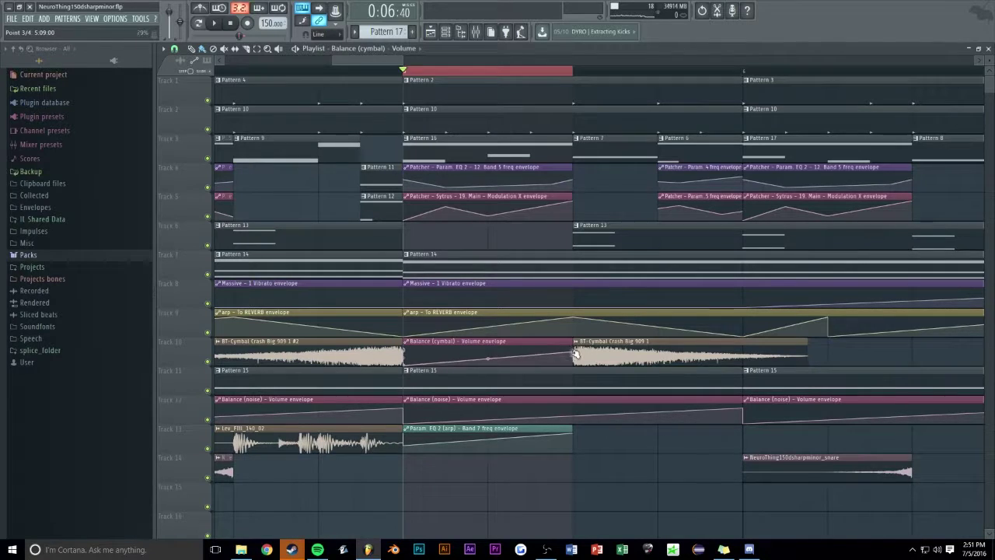
{"action": "right_click", "coordinate": [571, 356]}
{"action": "left_click", "coordinate": [598, 523]}
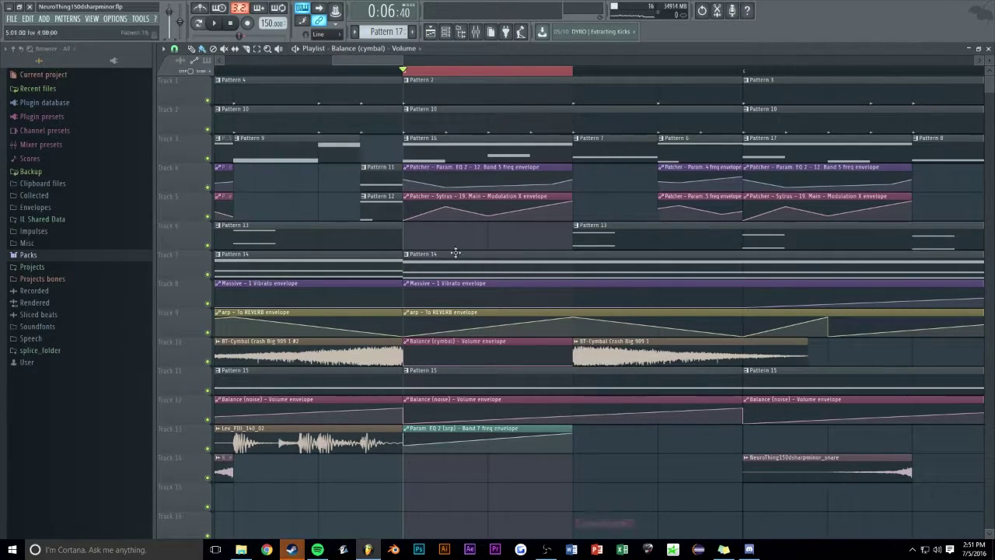
Clear the time selection and play the transition from bar 4 into bar 5
{"action": "left_click", "coordinate": [425, 76], "text": "ctrl"}
{"action": "key", "text": "space"}
{"action": "scroll", "coordinate": [384, 60], "scroll_direction": "down", "scroll_amount": 5}
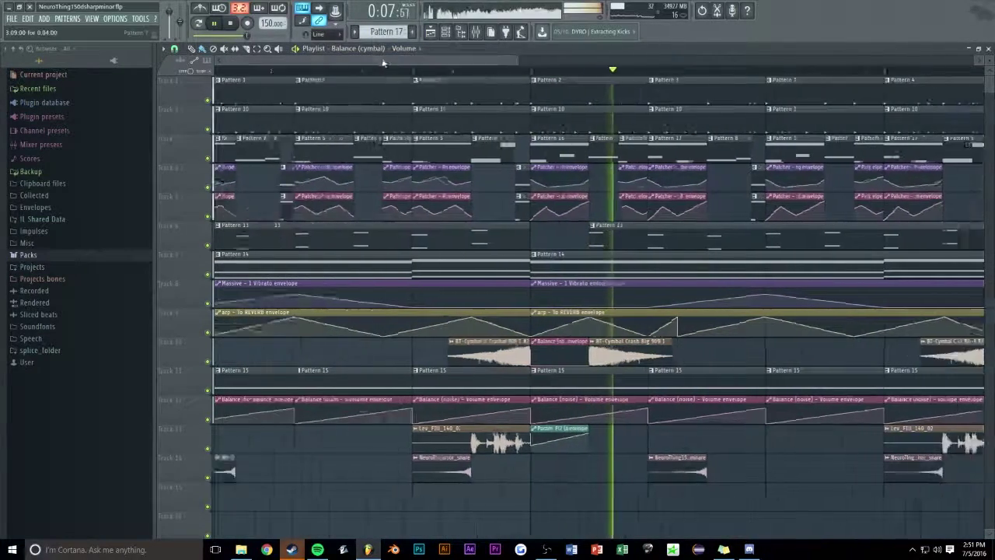
{"action": "key", "text": "space"}
{"action": "left_click", "coordinate": [459, 72]}
{"action": "key", "text": "space"}
{"action": "scroll", "coordinate": [451, 200], "scroll_direction": "up", "scroll_amount": 4}
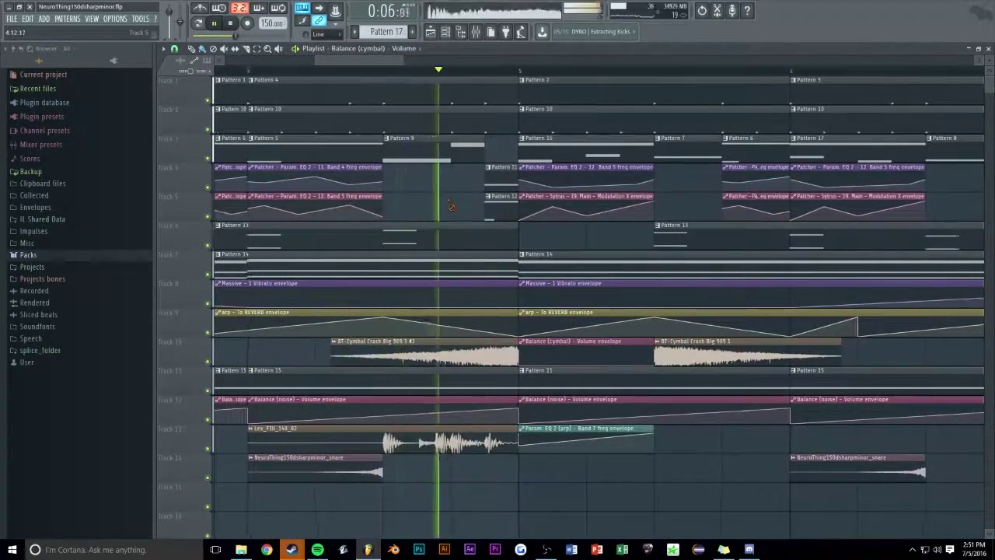
{"action": "scroll", "coordinate": [641, 152], "scroll_direction": "down", "scroll_amount": 5}
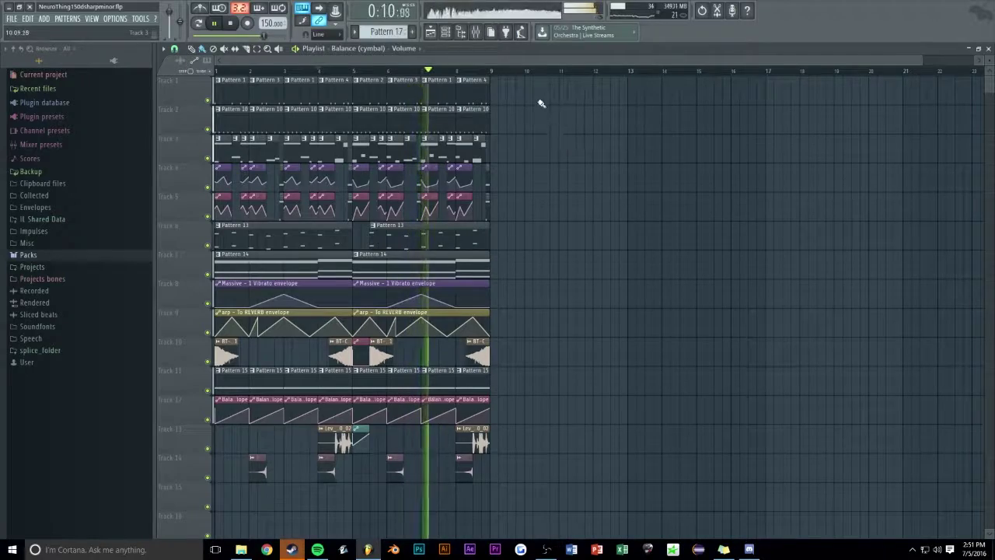
{"action": "scroll", "coordinate": [510, 71], "scroll_direction": "up", "scroll_amount": 2}
{"action": "key", "text": "alt+Tab"}
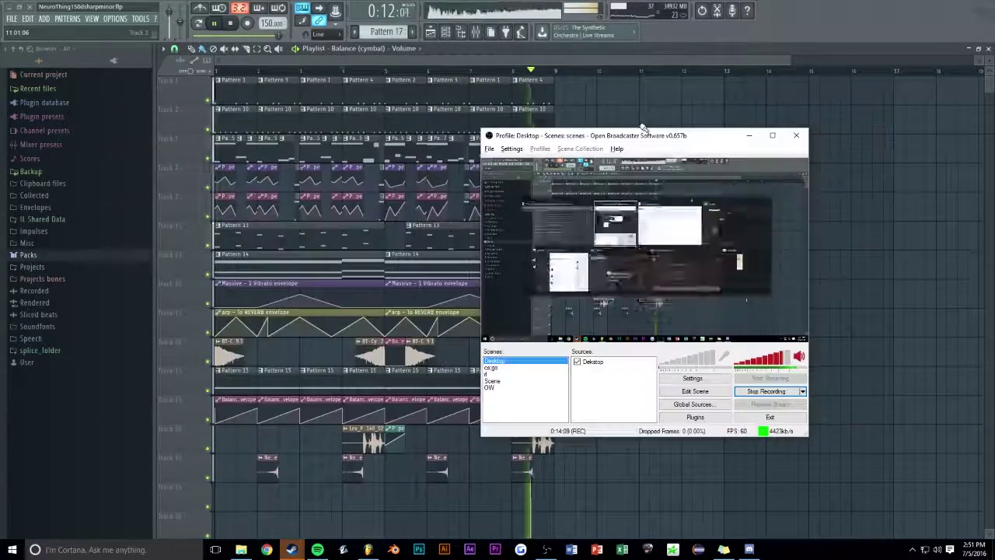
{"action": "key", "text": "alt+Tab"}
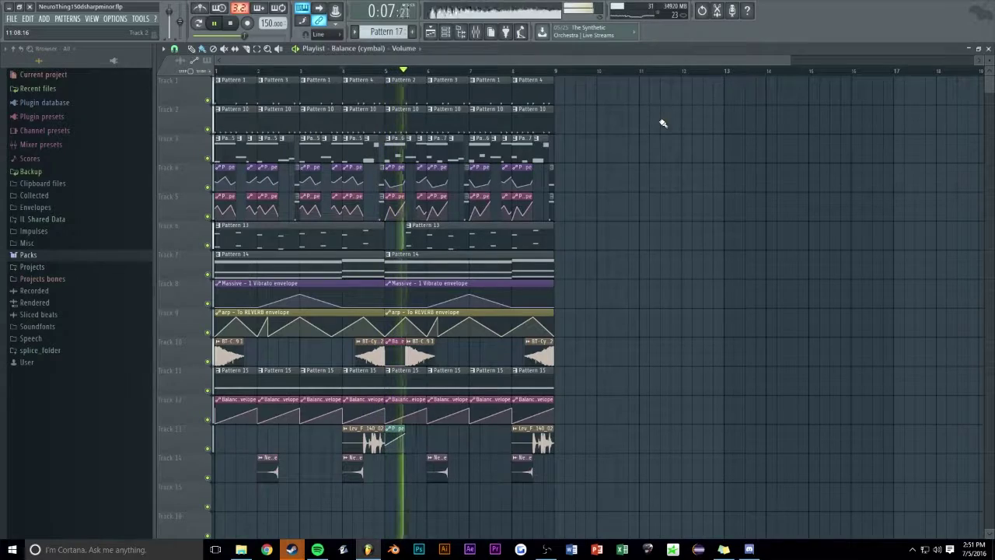
Open Pattern 4's MM_-_BLEEP_SNARE notes, pitch the second snare hit down to F4, and return to the playlist
{"action": "scroll", "coordinate": [406, 63], "scroll_direction": "up", "scroll_amount": 5}
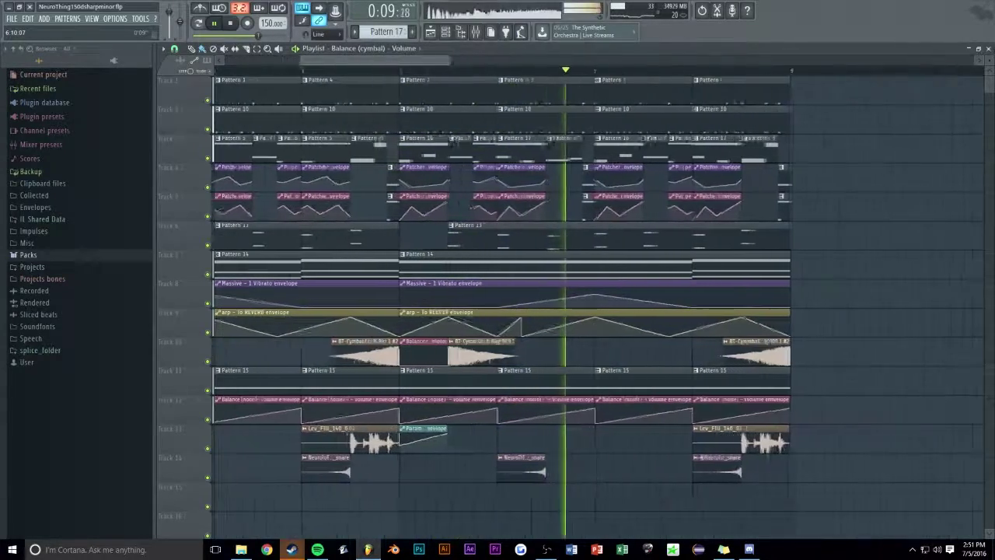
{"action": "left_click", "coordinate": [406, 72]}
{"action": "right_click", "coordinate": [405, 87]}
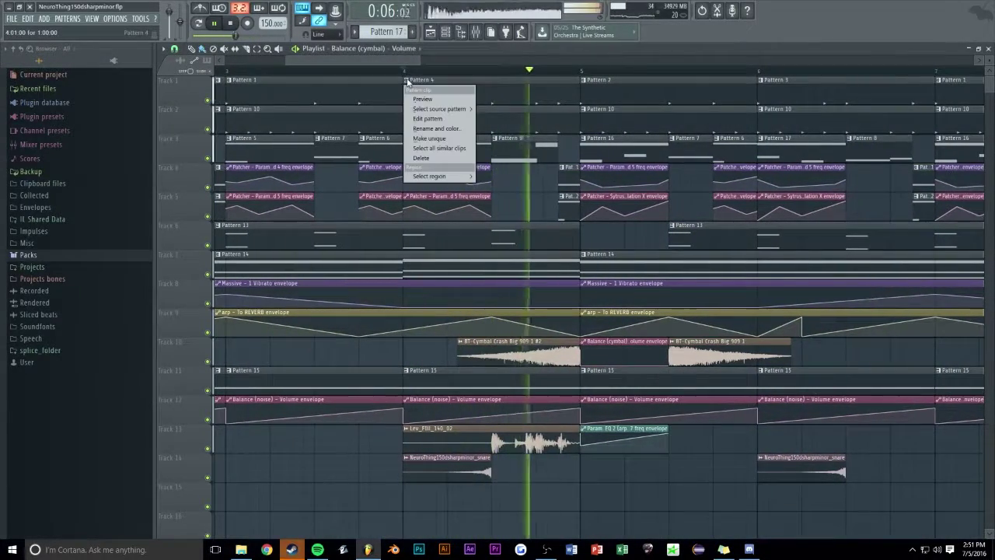
{"action": "left_click", "coordinate": [559, 72]}
{"action": "key", "text": "space"}
{"action": "double_click", "coordinate": [440, 95]}
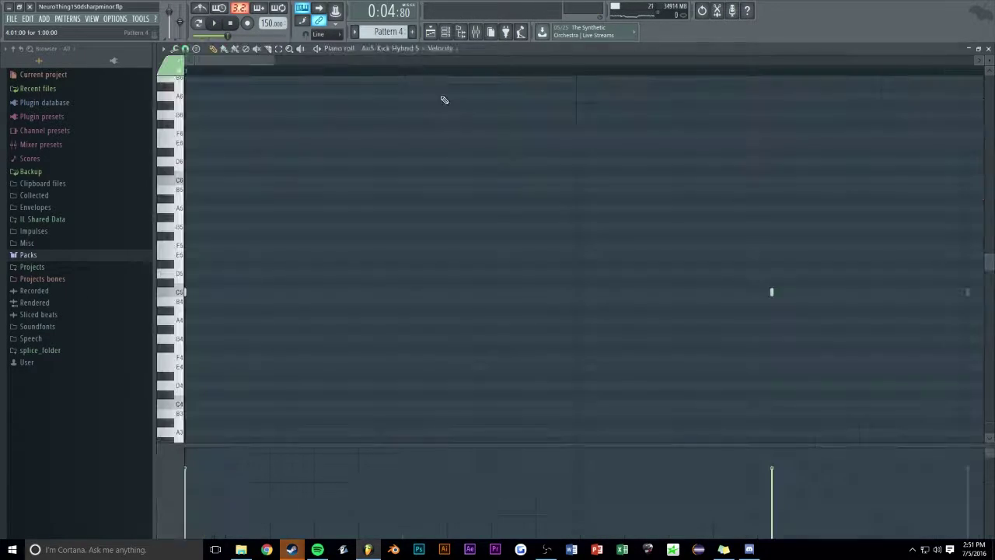
{"action": "left_click", "coordinate": [412, 58]}
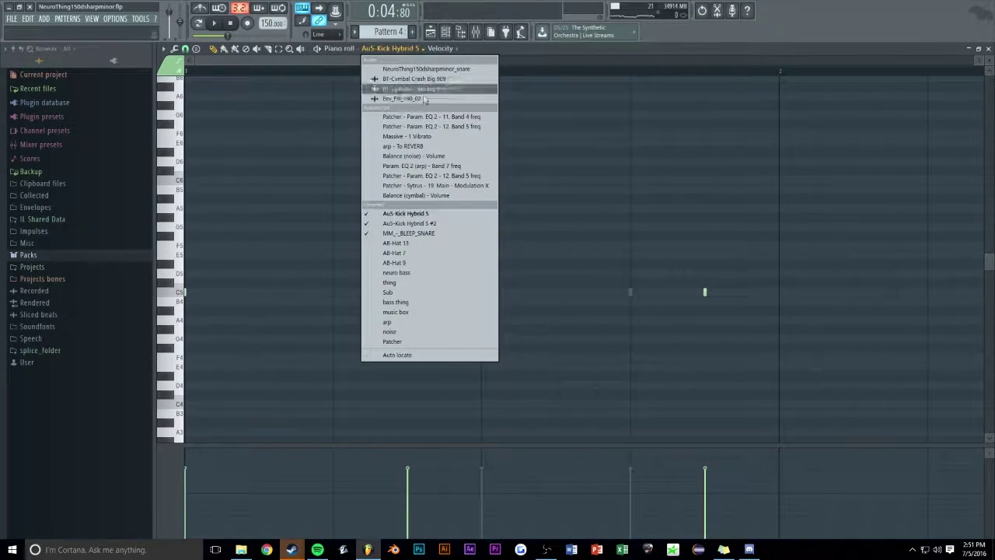
{"action": "left_click", "coordinate": [427, 234]}
{"action": "key", "text": "space"}
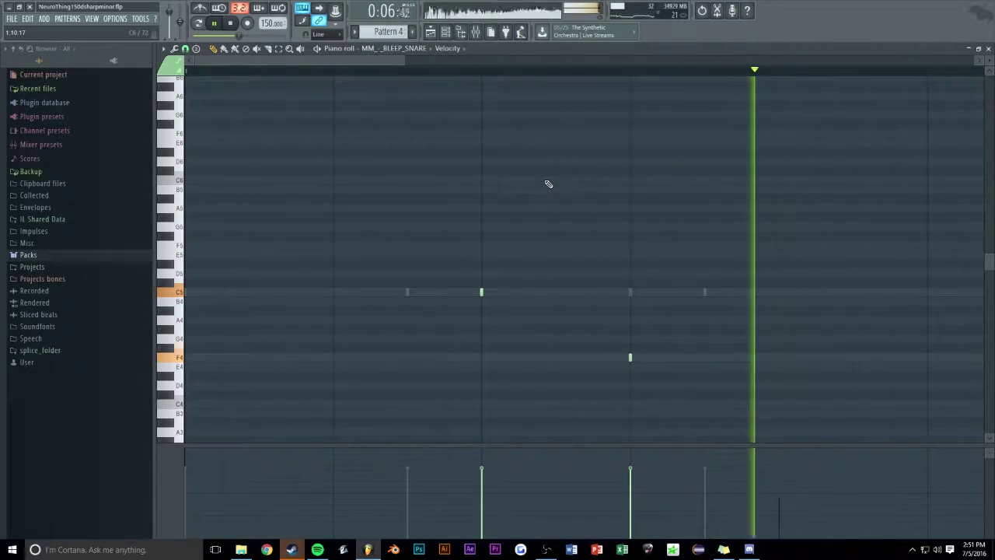
{"action": "key", "text": "F5"}
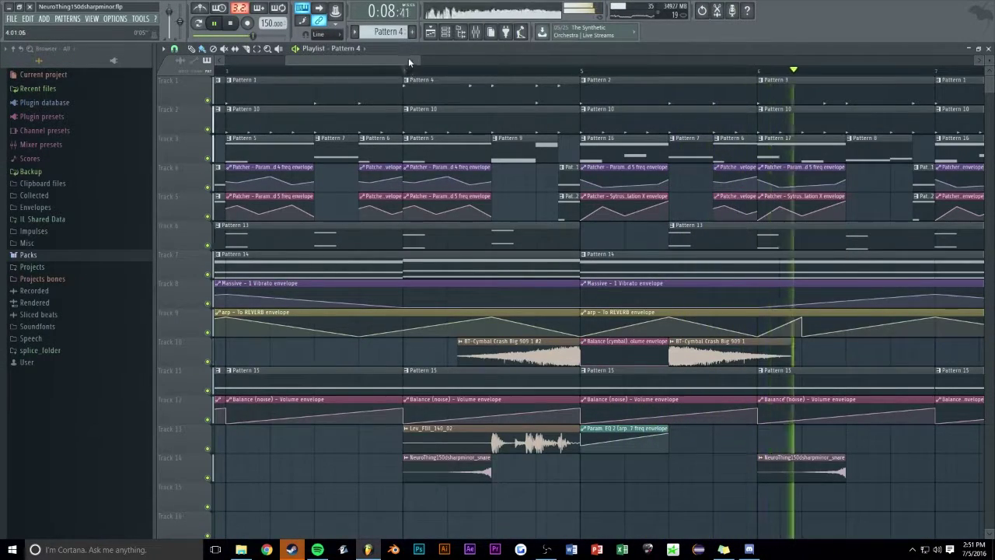
Listen to the arrangement with the changed snare fill and set the playback position to bar 5
{"action": "scroll", "coordinate": [459, 92], "scroll_direction": "down", "scroll_amount": 5}
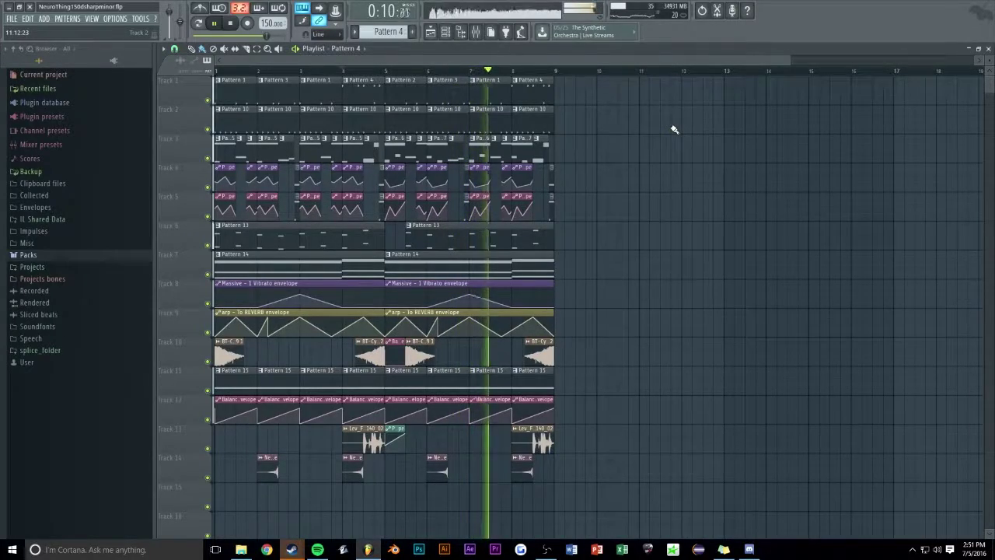
{"action": "scroll", "coordinate": [538, 69], "scroll_direction": "up", "scroll_amount": 1}
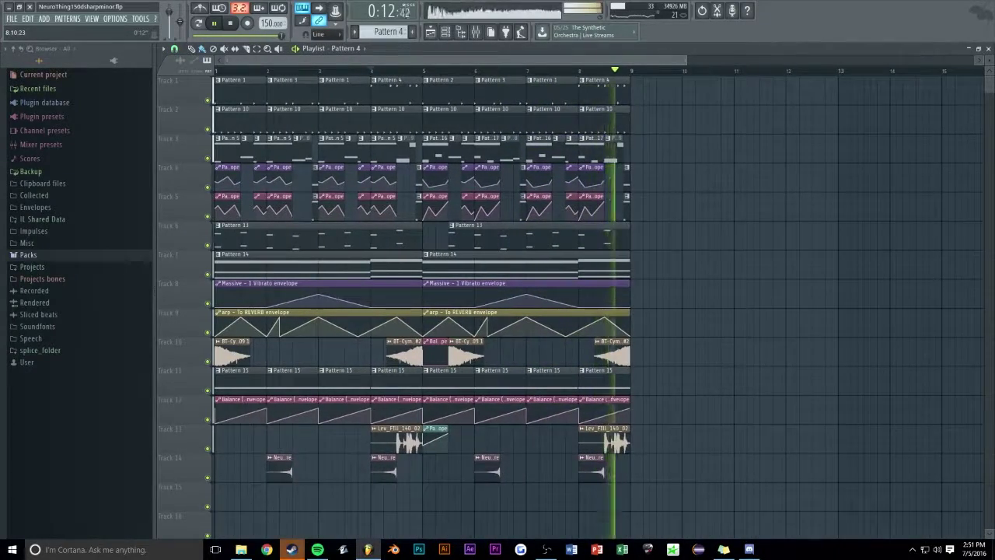
{"action": "scroll", "coordinate": [539, 68], "scroll_direction": "up", "scroll_amount": 1}
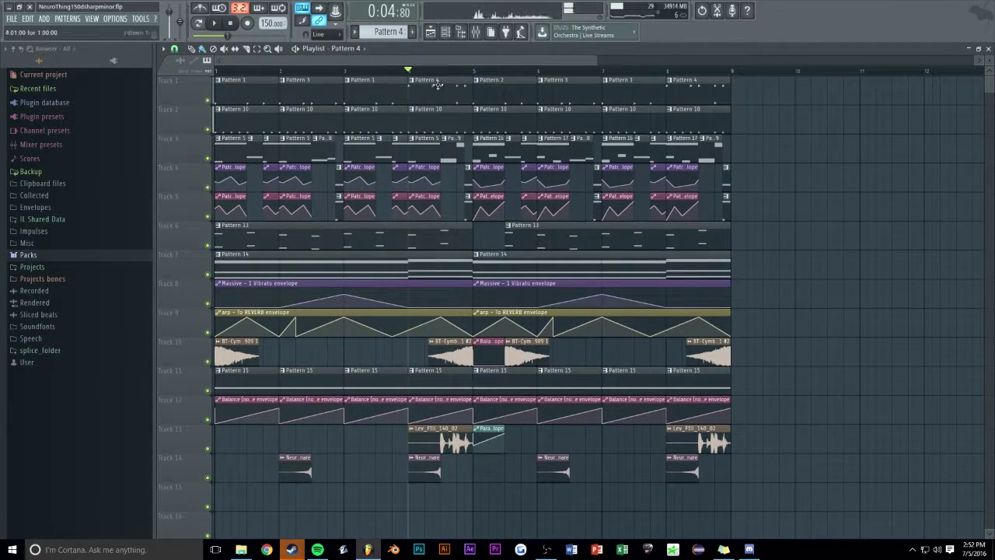
{"action": "scroll", "coordinate": [485, 62], "scroll_direction": "up", "scroll_amount": 4}
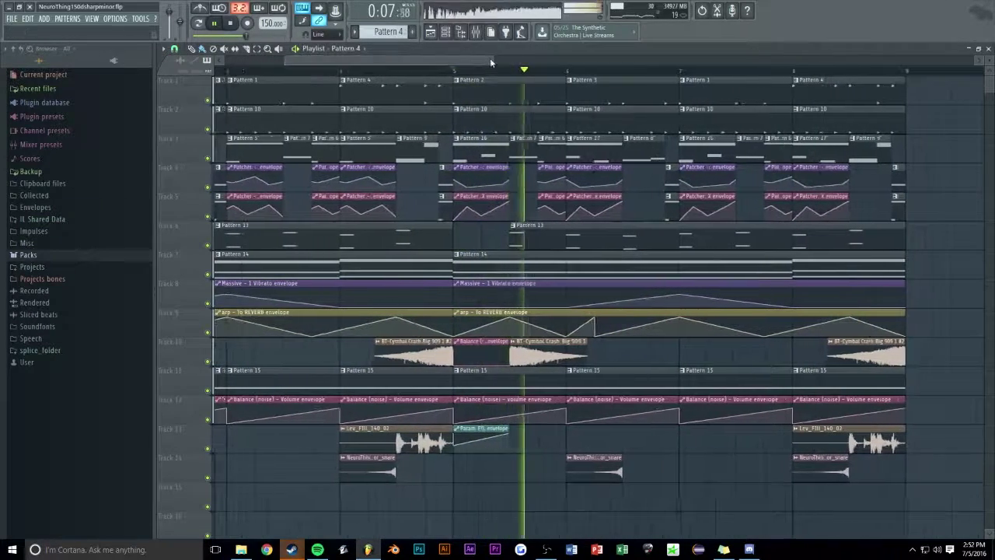
{"action": "key", "text": "space"}
{"action": "left_click", "coordinate": [336, 71]}
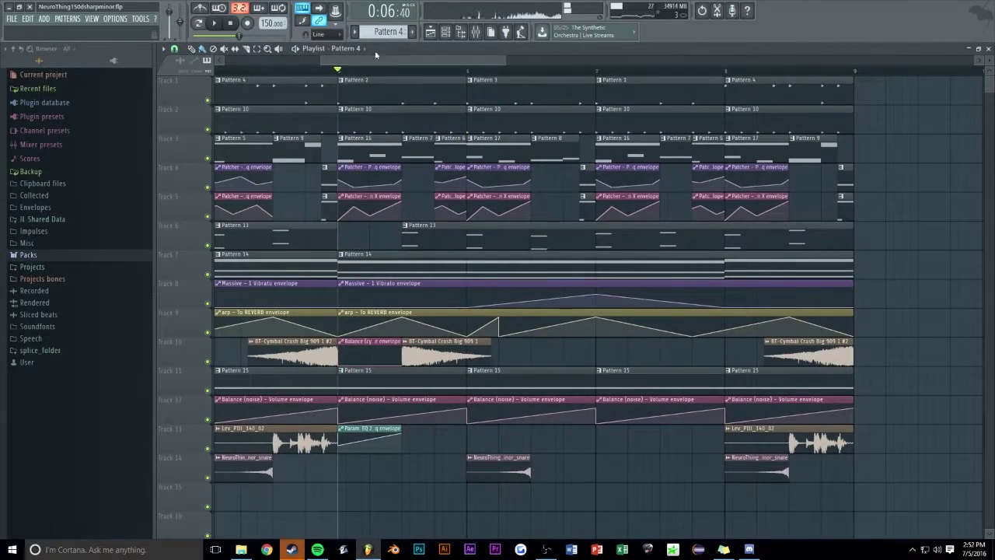
Create a new empty pattern, Pattern 18, and add a Serum channel to the channel rack
{"action": "left_click", "coordinate": [446, 32]}
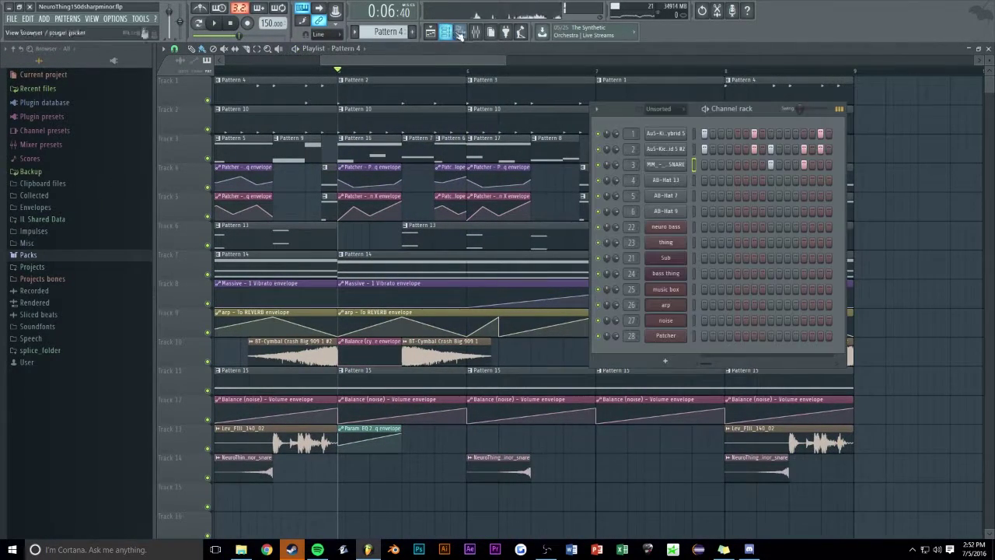
{"action": "key", "text": "F4"}
{"action": "left_click", "coordinate": [665, 361]}
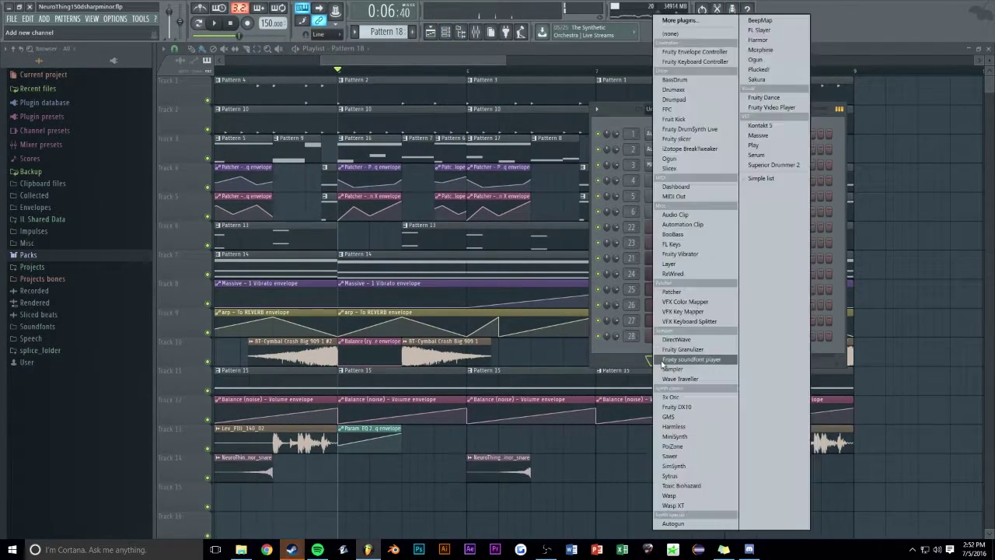
{"action": "left_click", "coordinate": [756, 155]}
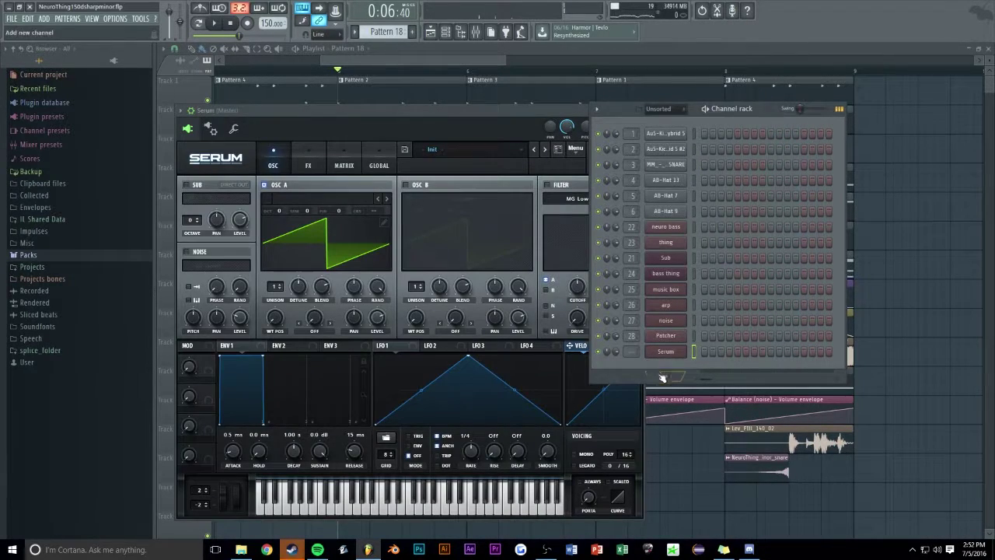
Route the Serum channel to mixer track 29, send that track to the side bus, and name it "off stab"
{"action": "key", "text": "F9"}
{"action": "left_click_drag", "start_coordinate": [765, 111], "coordinate": [804, 106]}
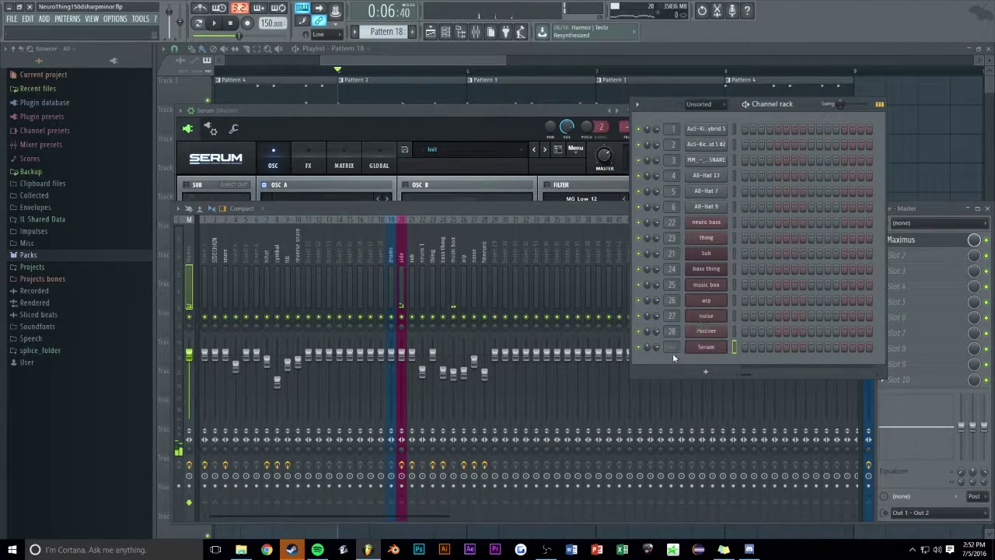
{"action": "left_click", "coordinate": [387, 503]}
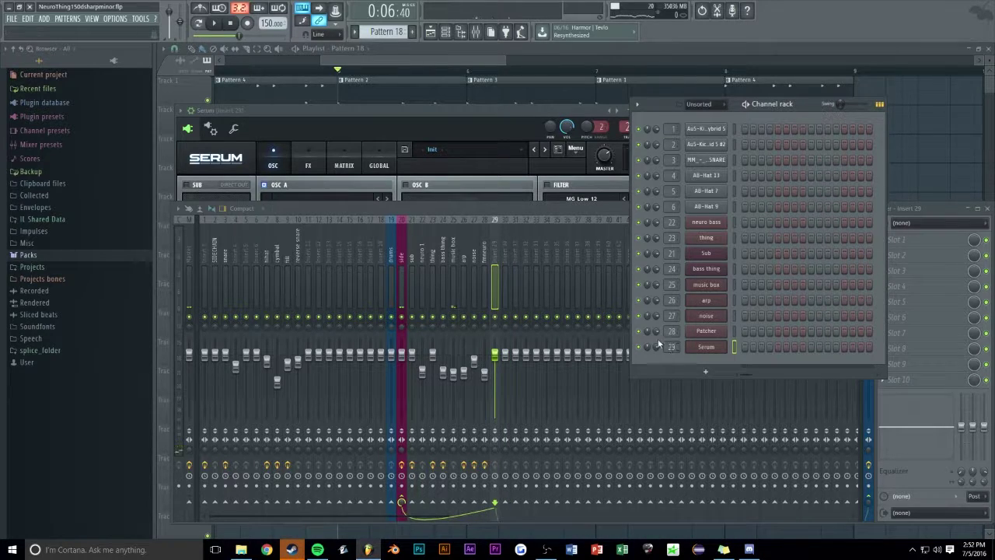
{"action": "double_click", "coordinate": [497, 257]}
{"action": "type", "text": "off st"}
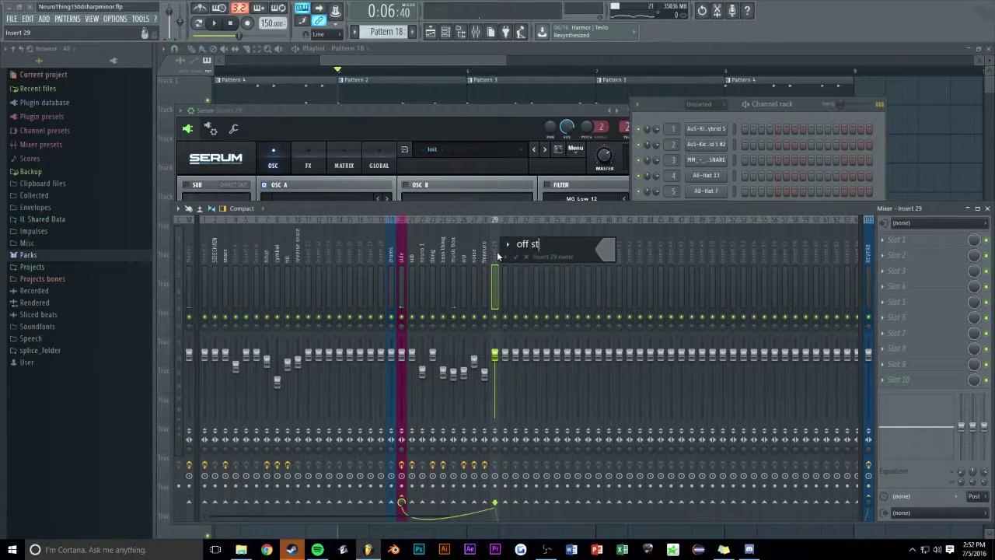
{"action": "type", "text": "ab"}
{"action": "key", "text": "Return"}
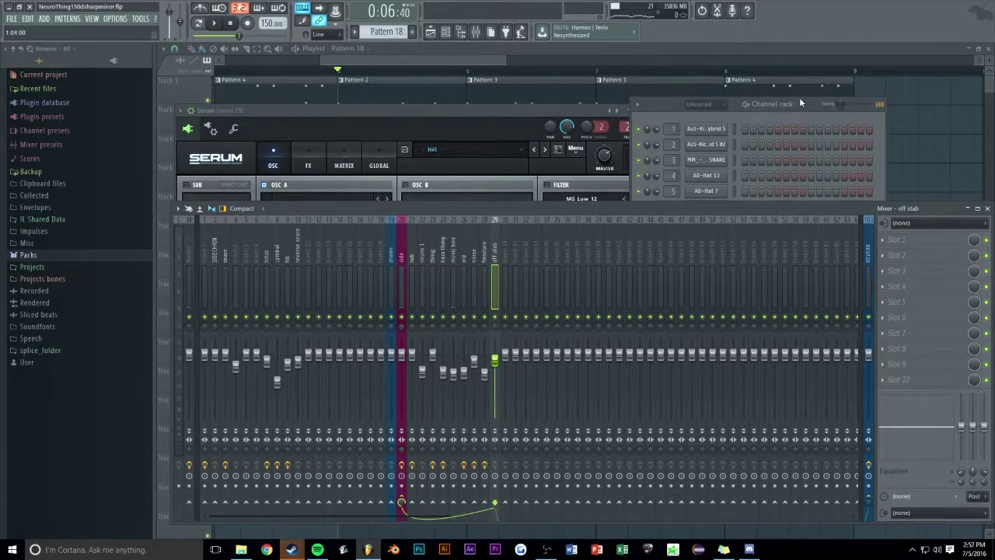
Enter half-beat D#5 notes on beats 2 and 4 of Pattern 18 for Serum
{"action": "left_click", "coordinate": [799, 101]}
{"action": "right_click", "coordinate": [719, 347]}
{"action": "left_click", "coordinate": [749, 346]}
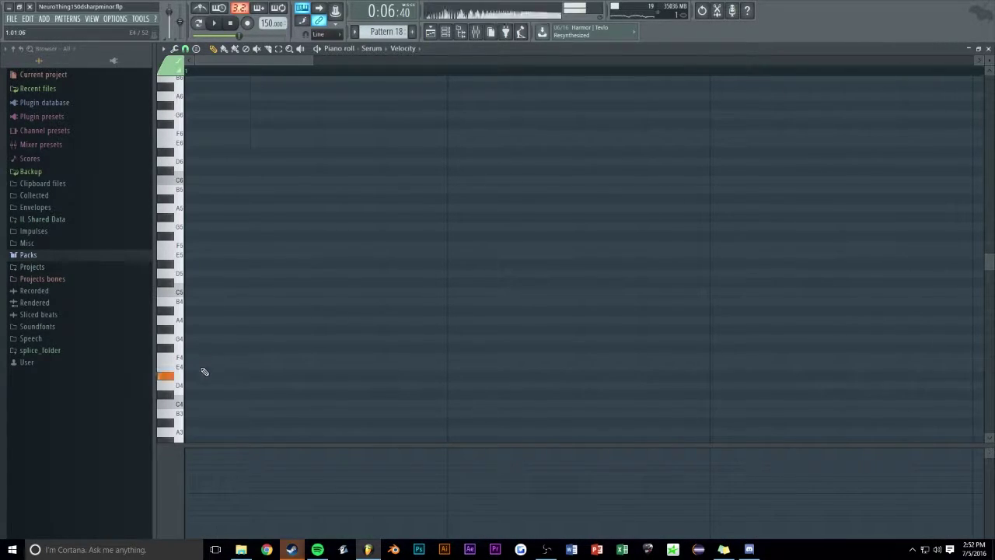
{"action": "left_click", "coordinate": [475, 32]}
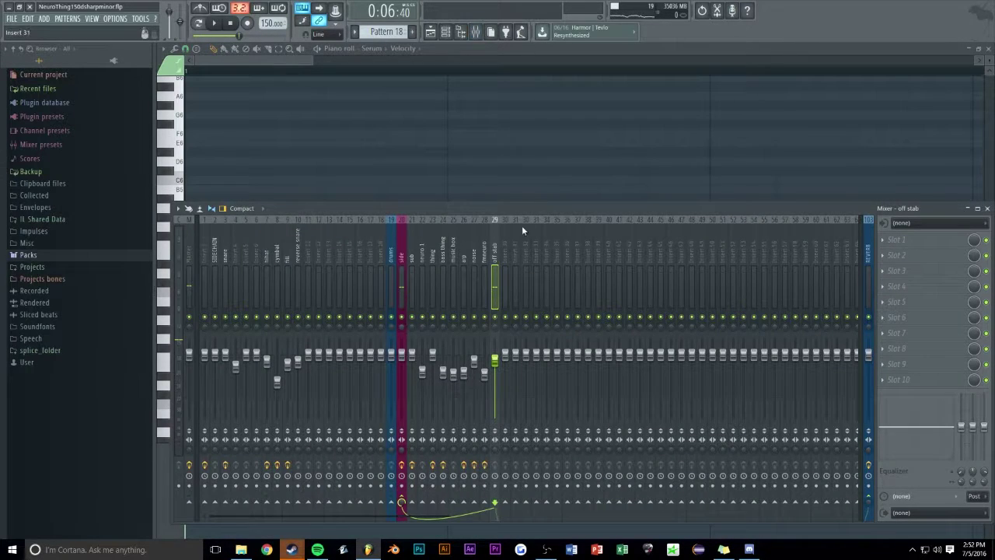
{"action": "key", "text": "F9"}
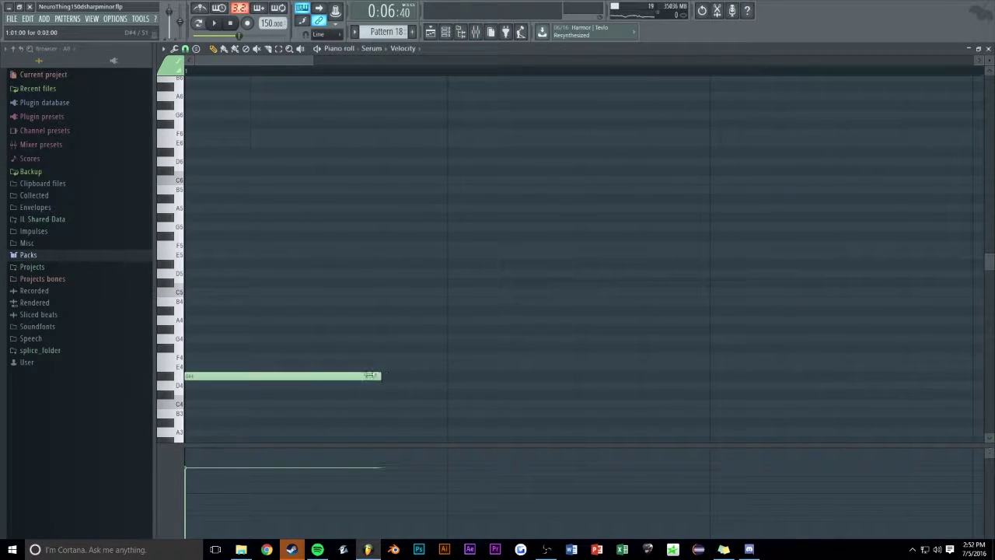
{"action": "left_click_drag", "start_coordinate": [295, 376], "coordinate": [566, 376]}
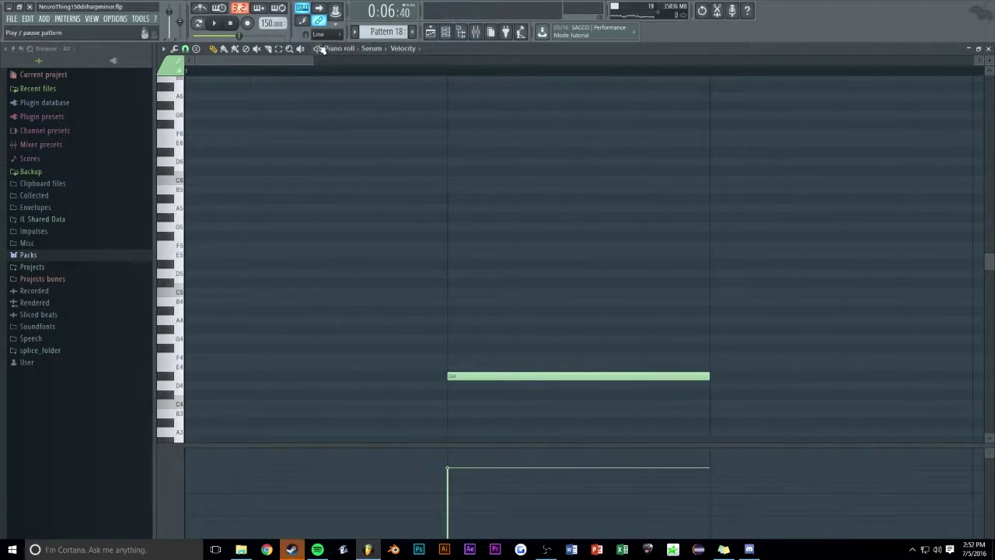
{"action": "scroll", "coordinate": [313, 59], "scroll_direction": "down", "scroll_amount": 3}
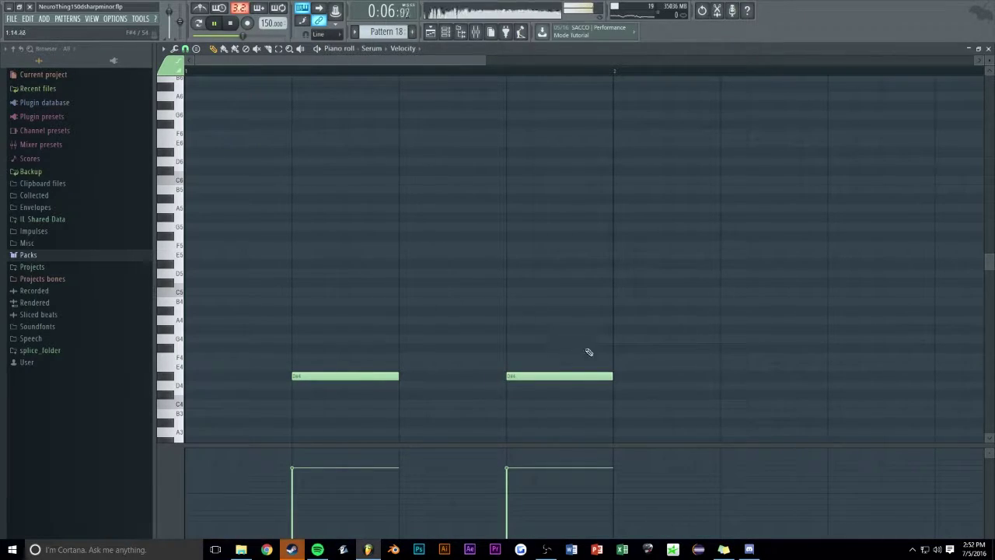
{"action": "key", "text": "ctrl+a"}
{"action": "key", "text": "F7"}
Place Pattern 18 on playlist track 15 in each bar from 5 to 8, and play it with the track
{"action": "left_click_drag", "start_coordinate": [916, 153], "coordinate": [483, 500]}
{"action": "key", "text": "ctrl+b"}
{"action": "key", "text": "ctrl+b"}
{"action": "key", "text": "ctrl+b"}
{"action": "key", "text": "space"}
{"action": "left_click", "coordinate": [629, 463], "text": "ctrl"}
{"action": "left_click_drag", "start_coordinate": [545, 498], "coordinate": [577, 497]}
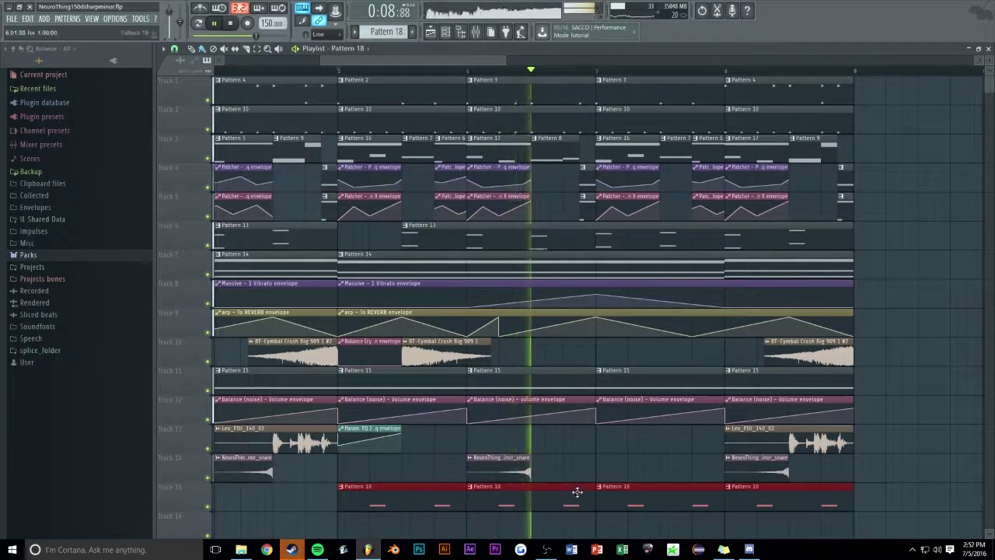
{"action": "left_click", "coordinate": [570, 463], "text": "ctrl"}
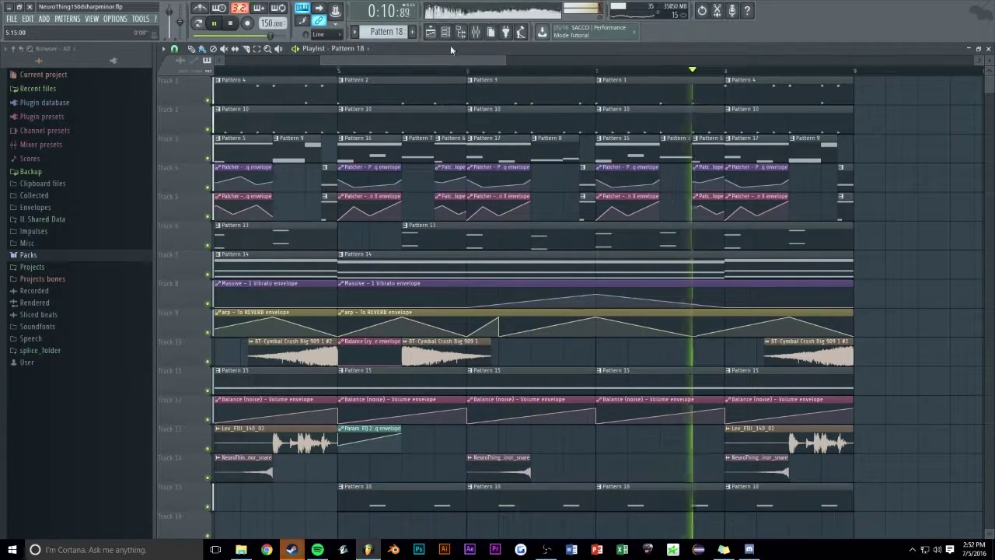
Open Pattern 18's notes from the playlist and bring up the Serum synth
{"action": "double_click", "coordinate": [407, 489]}
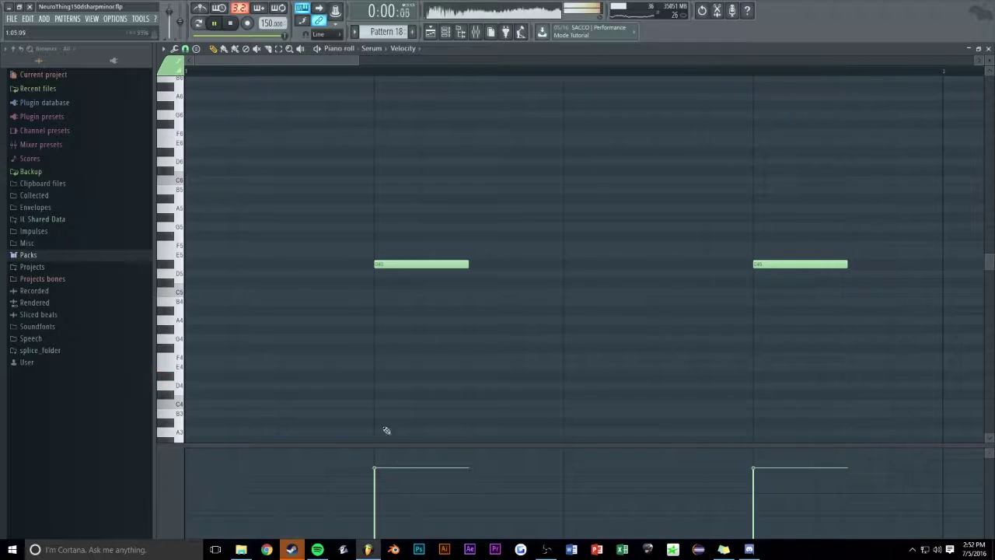
{"action": "left_click", "coordinate": [373, 49]}
{"action": "left_click", "coordinate": [326, 60]}
{"action": "scroll", "coordinate": [326, 63], "scroll_direction": "down", "scroll_amount": 1}
{"action": "left_click", "coordinate": [328, 71]}
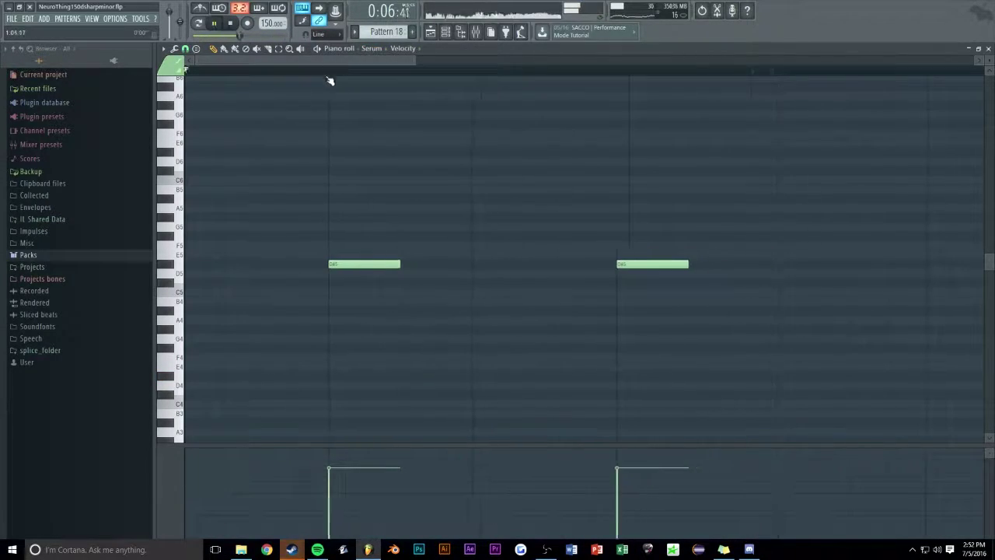
{"action": "left_click", "coordinate": [378, 50]}
{"action": "left_click", "coordinate": [503, 53]}
{"action": "right_click", "coordinate": [381, 50]}
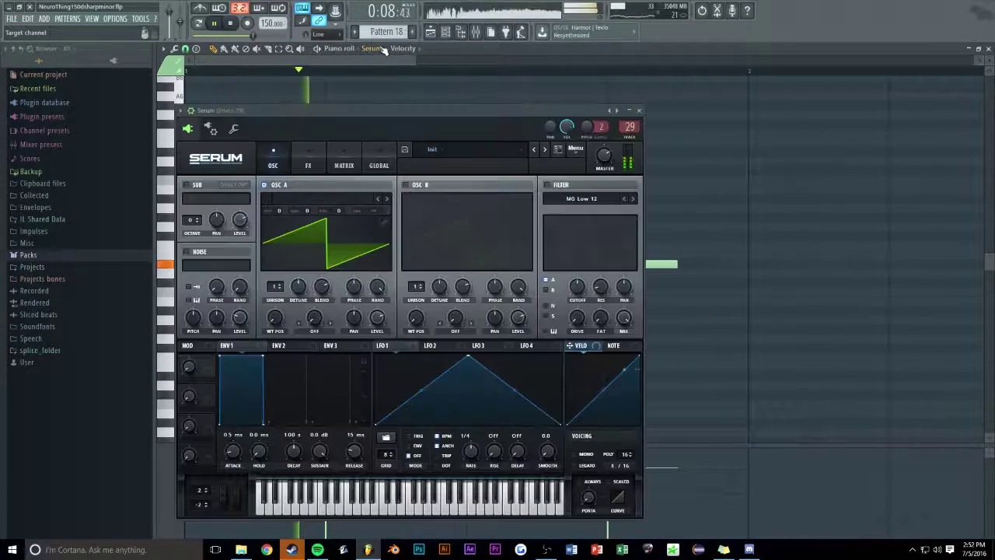
Give oscillator A 16 unison voices and enable oscillator B at octave -1 with 13 unison voices and 0.07 detune
{"action": "left_click_drag", "start_coordinate": [398, 111], "coordinate": [443, 80]}
{"action": "left_click", "coordinate": [351, 131]}
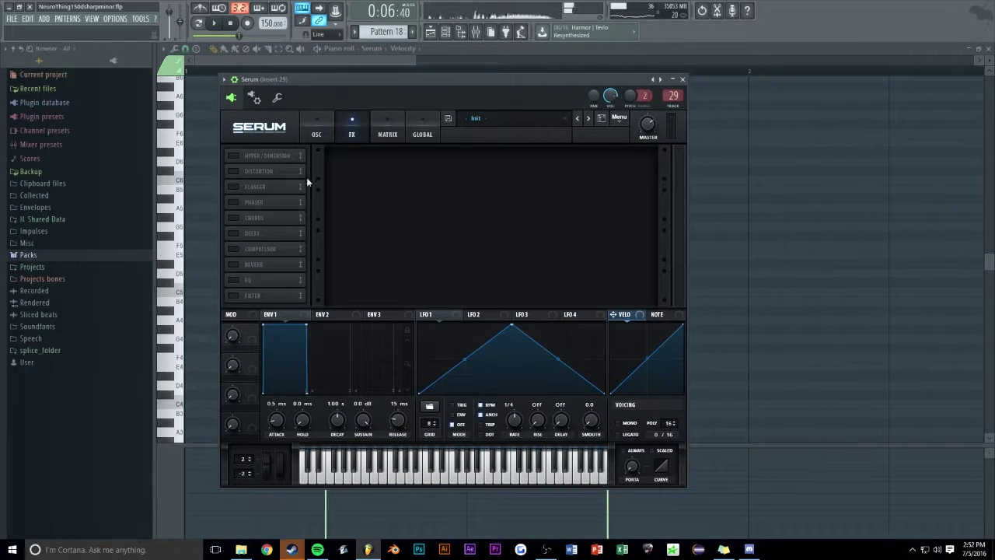
{"action": "left_click", "coordinate": [322, 129]}
{"action": "mouse_move", "coordinate": [318, 255]}
{"action": "left_mouse_down"}
{"action": "mouse_move", "coordinate": [349, 125]}
{"action": "mouse_move", "coordinate": [340, 287]}
{"action": "mouse_move", "coordinate": [336, 258]}
{"action": "left_mouse_up"}
{"action": "left_click", "coordinate": [448, 154]}
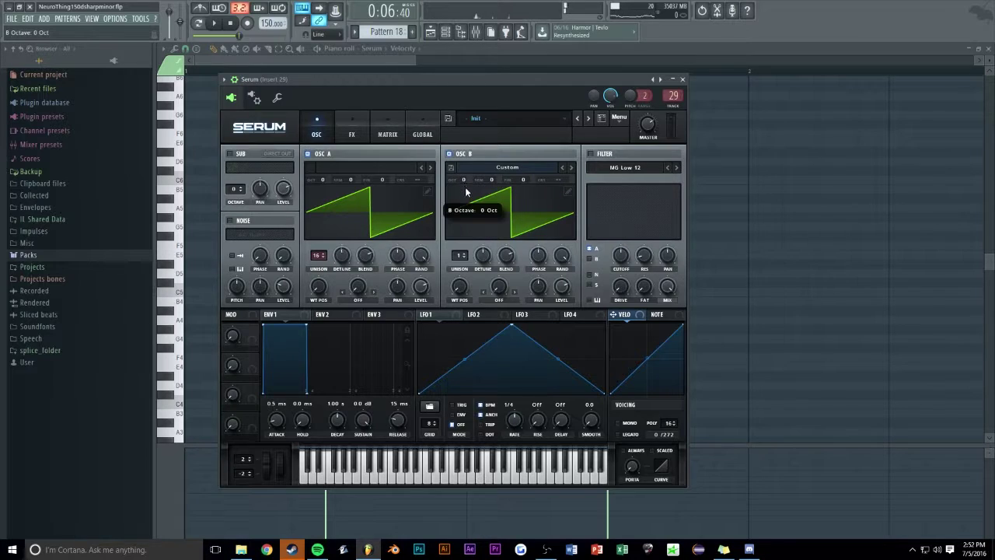
{"action": "left_click_drag", "start_coordinate": [457, 264], "coordinate": [482, 286]}
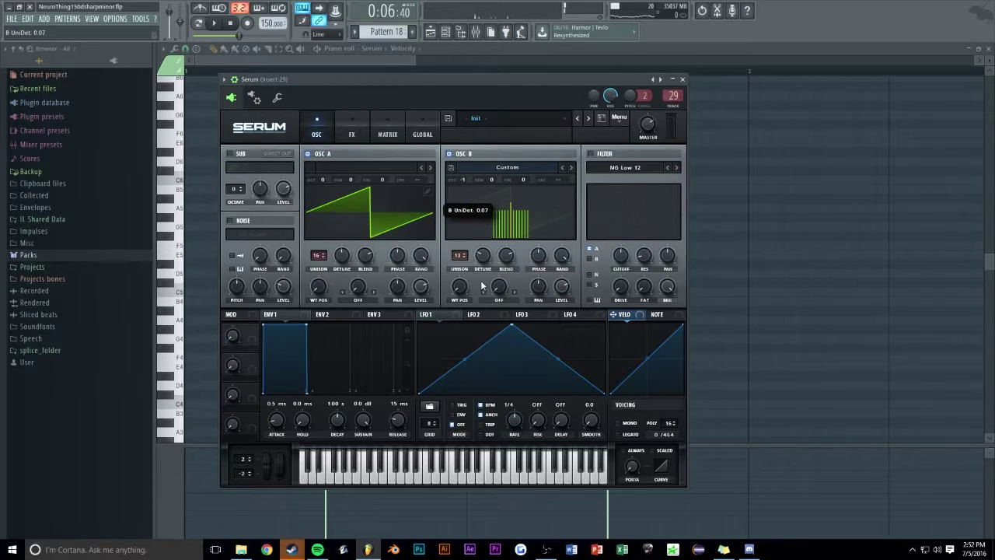
Enable Serum's compressor effect in multiband mode and audition the stab
{"action": "left_click", "coordinate": [352, 129]}
{"action": "left_click", "coordinate": [264, 248]}
{"action": "left_click", "coordinate": [537, 175]}
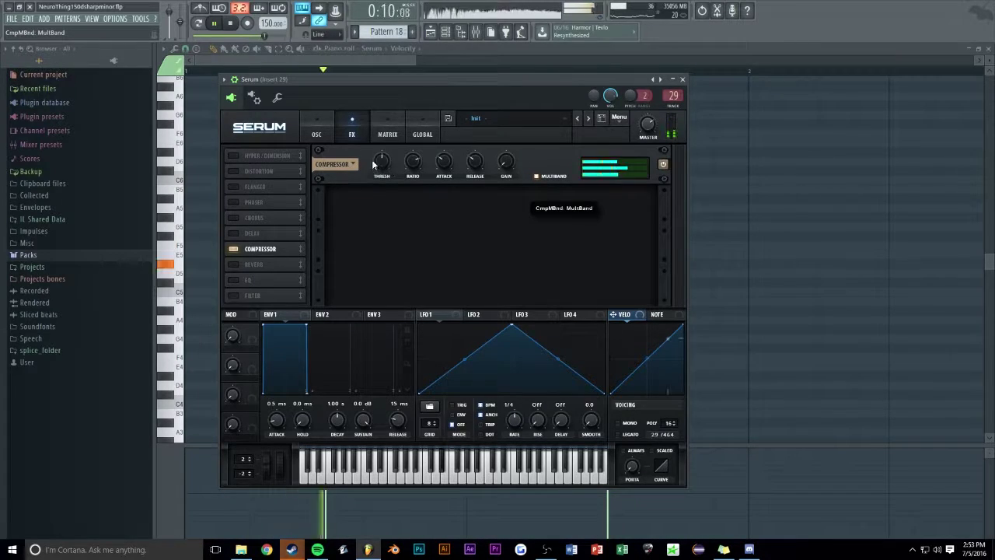
{"action": "left_click_drag", "start_coordinate": [374, 190], "coordinate": [442, 155]}
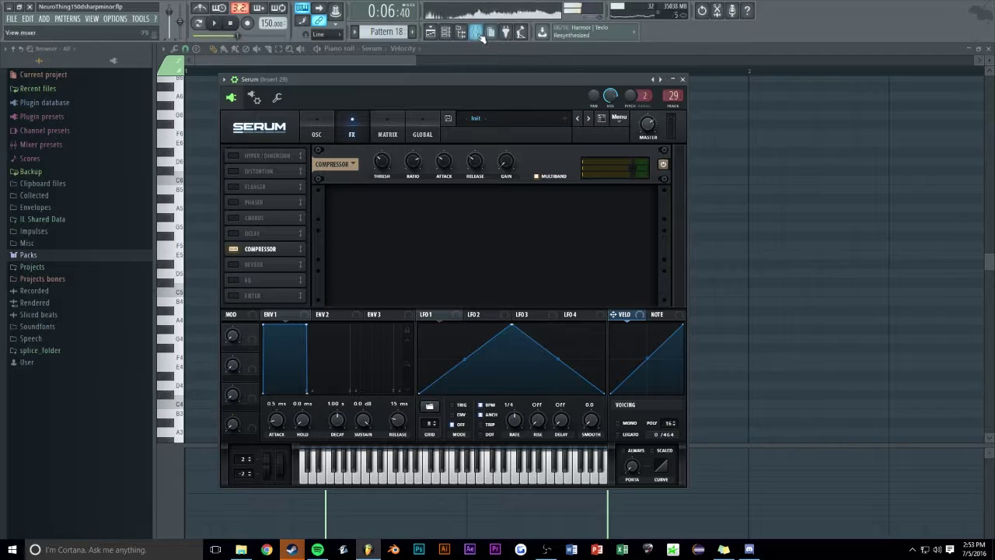
Solo the off stab mixer track, select bars 5 to 8 in the playlist, and play them with the mixer open
{"action": "left_click", "coordinate": [479, 33]}
{"action": "left_click", "coordinate": [988, 49]}
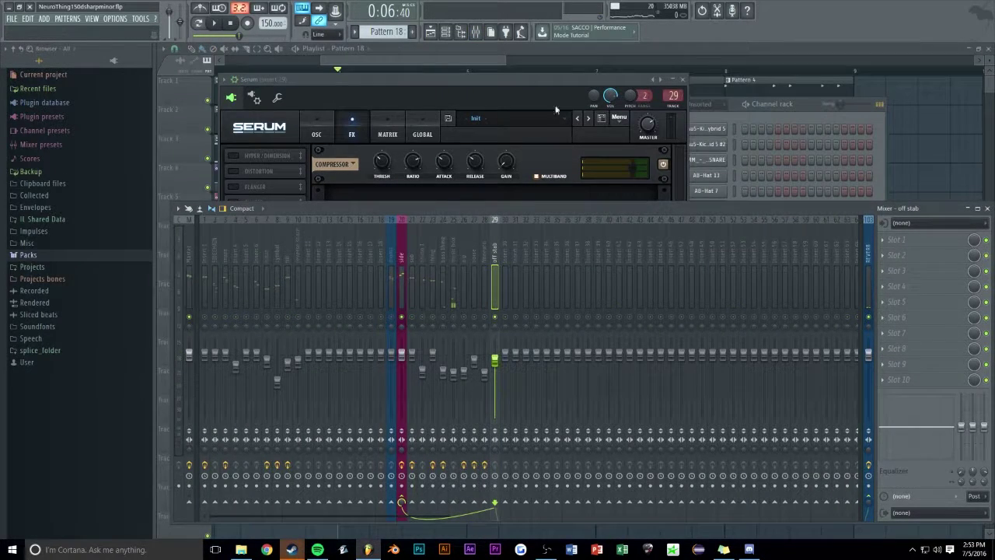
{"action": "left_click", "coordinate": [441, 63]}
{"action": "left_click_drag", "start_coordinate": [339, 72], "coordinate": [853, 82]}
{"action": "key", "text": "space"}
{"action": "left_click", "coordinate": [482, 36]}
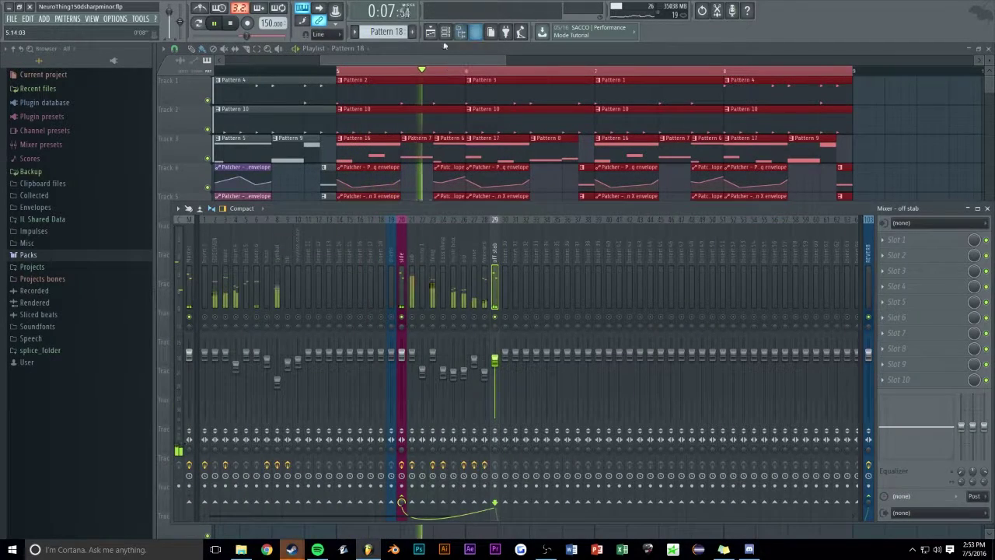
Bring up the off stab Serum synth, enable its MG Low 12 filter and raise the cutoff to 22050 Hz
{"action": "left_click", "coordinate": [446, 34]}
{"action": "left_click", "coordinate": [706, 348]}
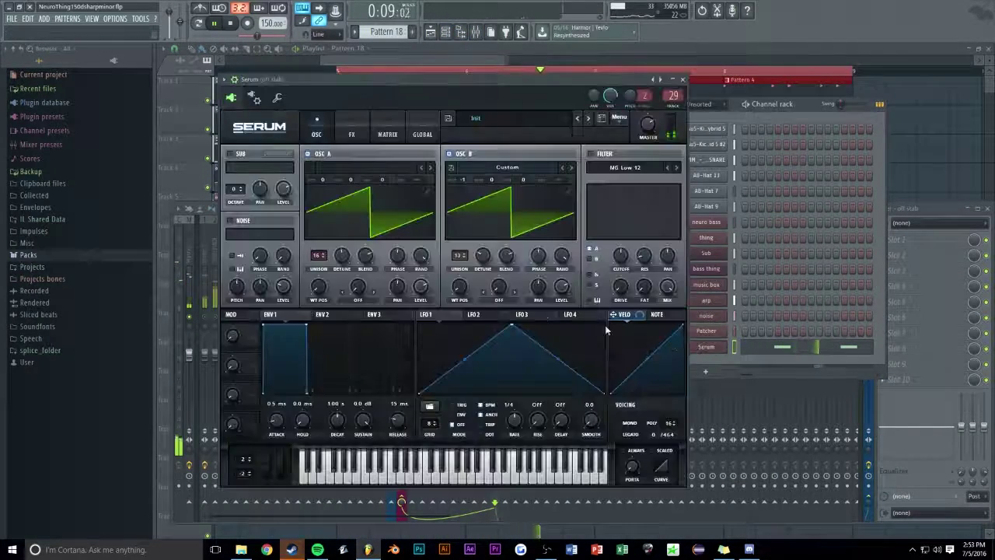
{"action": "left_click", "coordinate": [590, 154]}
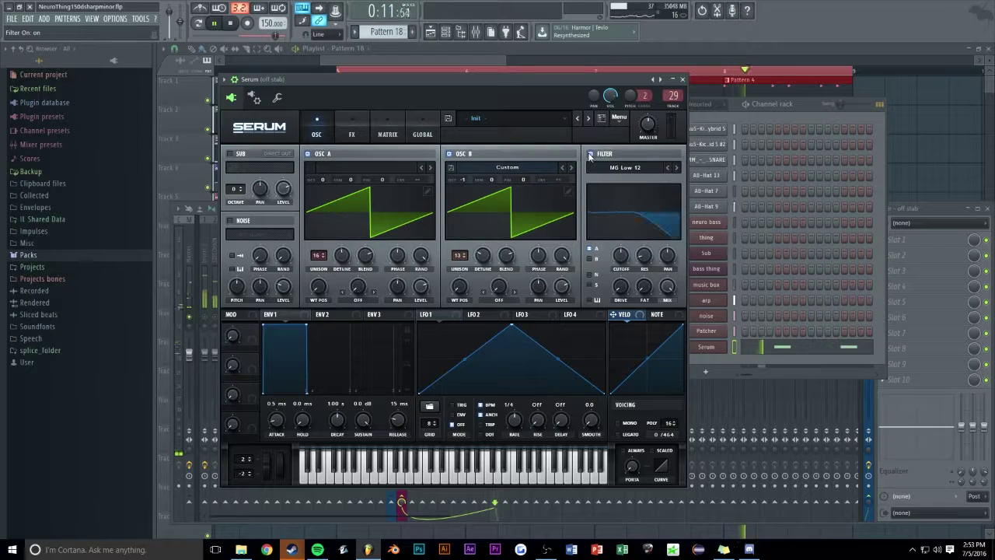
{"action": "left_click_drag", "start_coordinate": [622, 261], "coordinate": [608, 179]}
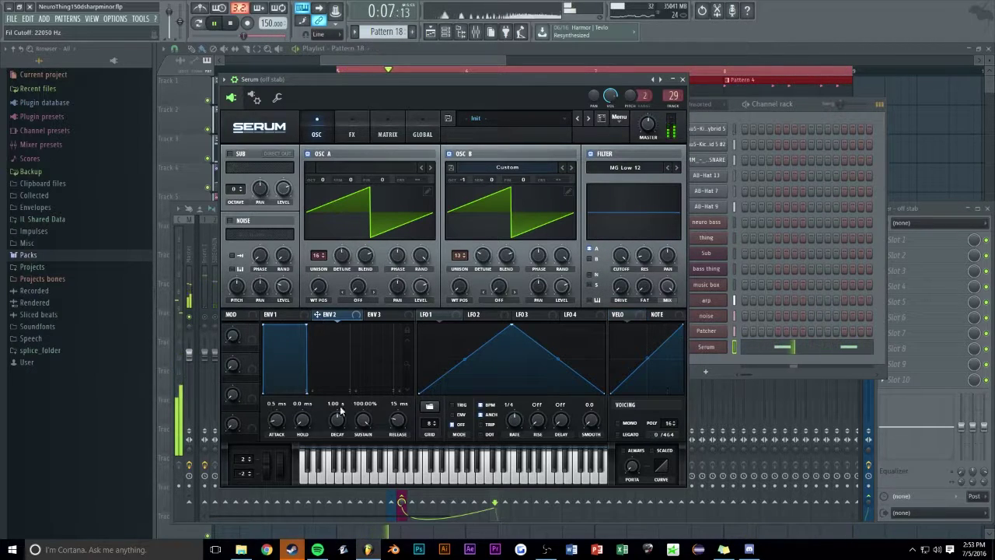
Give envelope 2 a 546 ms decay and 0% sustain, assign it to the filter cutoff at -100, and route oscillator B through the filter
{"action": "left_click", "coordinate": [325, 316]}
{"action": "left_click_drag", "start_coordinate": [334, 429], "coordinate": [401, 503]}
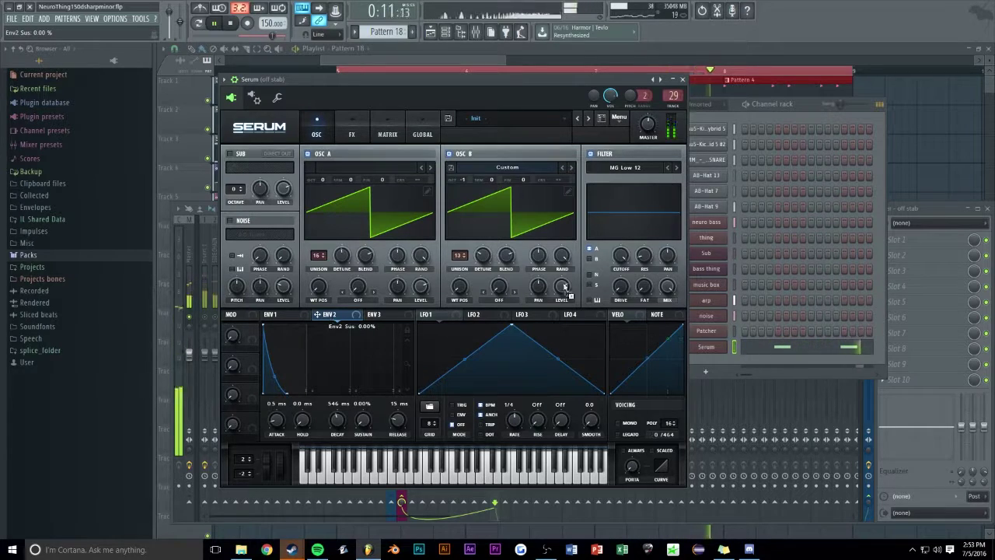
{"action": "left_click_drag", "start_coordinate": [613, 246], "coordinate": [604, 344]}
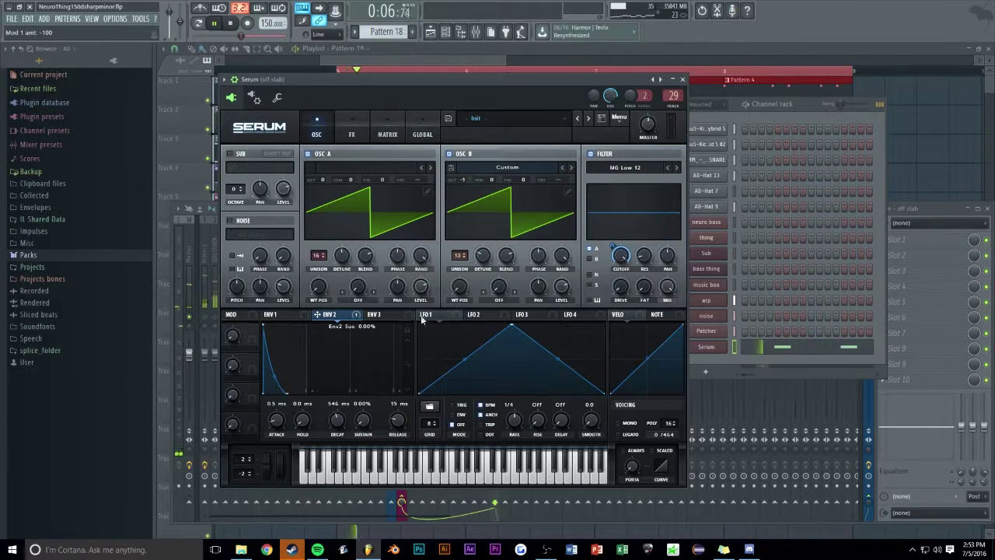
{"action": "left_click", "coordinate": [386, 128]}
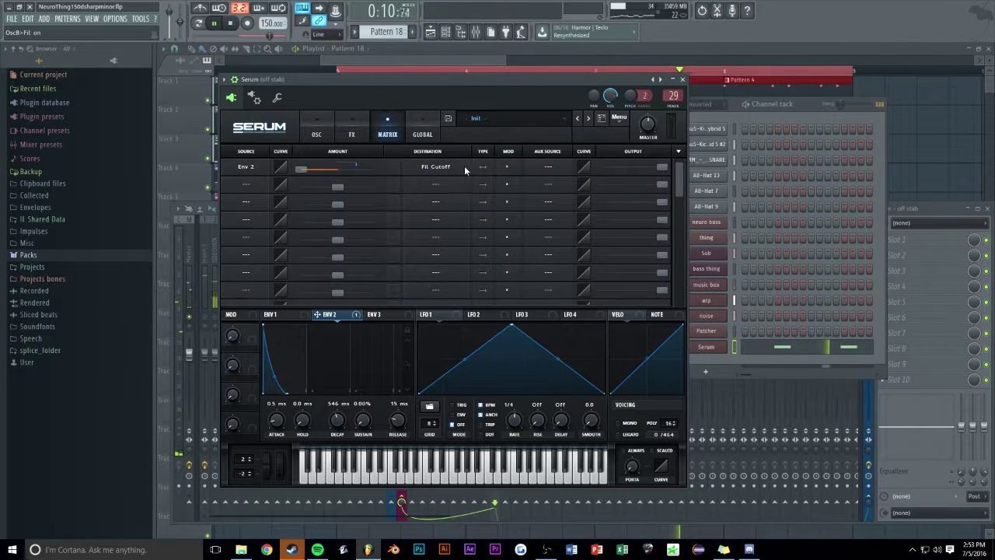
{"action": "left_click", "coordinate": [311, 124]}
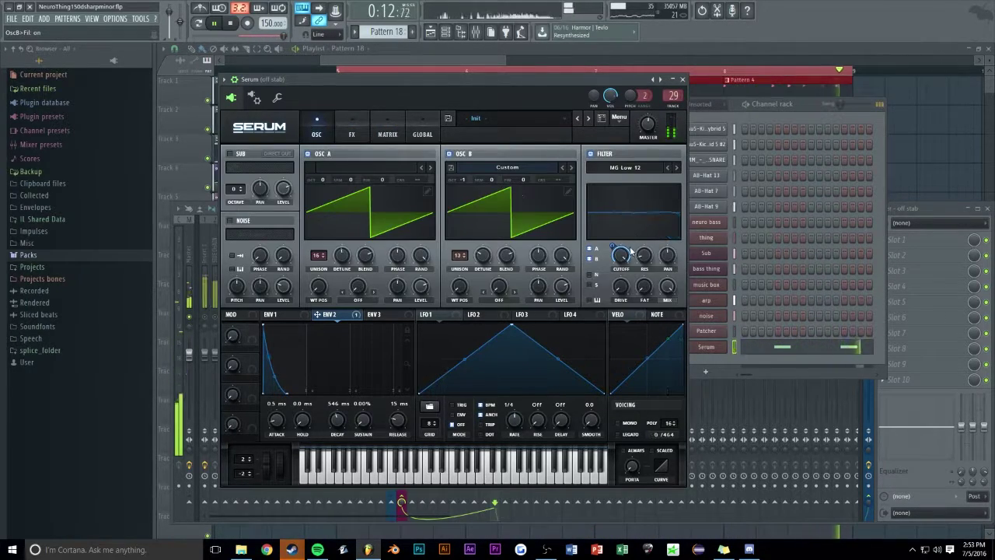
Enable Serum's distortion effect, choose the Zero-Square type and set the drive to 27%
{"action": "left_click", "coordinate": [384, 134]}
{"action": "left_click", "coordinate": [360, 129]}
{"action": "left_click", "coordinate": [234, 171]}
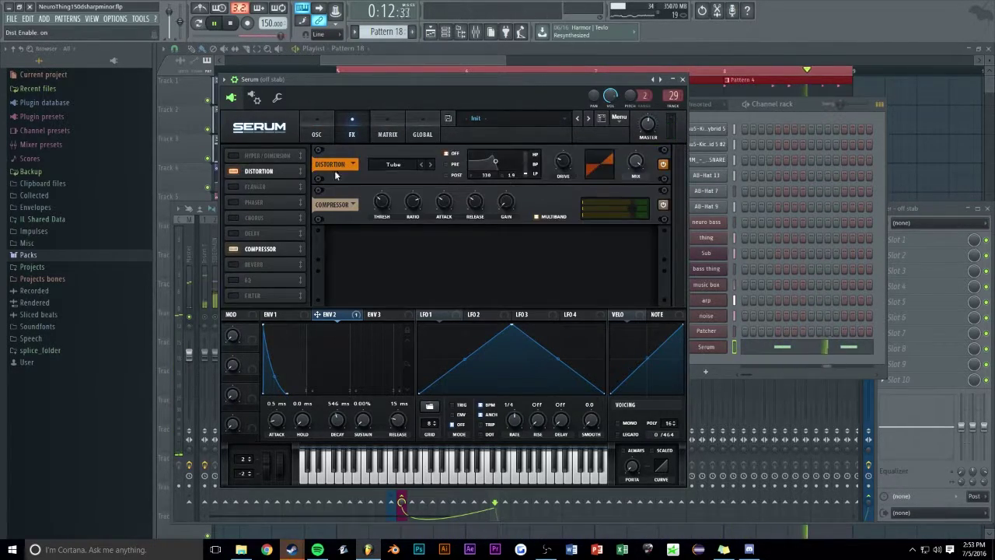
{"action": "left_click_drag", "start_coordinate": [579, 110], "coordinate": [549, 186]}
{"action": "left_click", "coordinate": [404, 165]}
{"action": "left_click", "coordinate": [398, 222]}
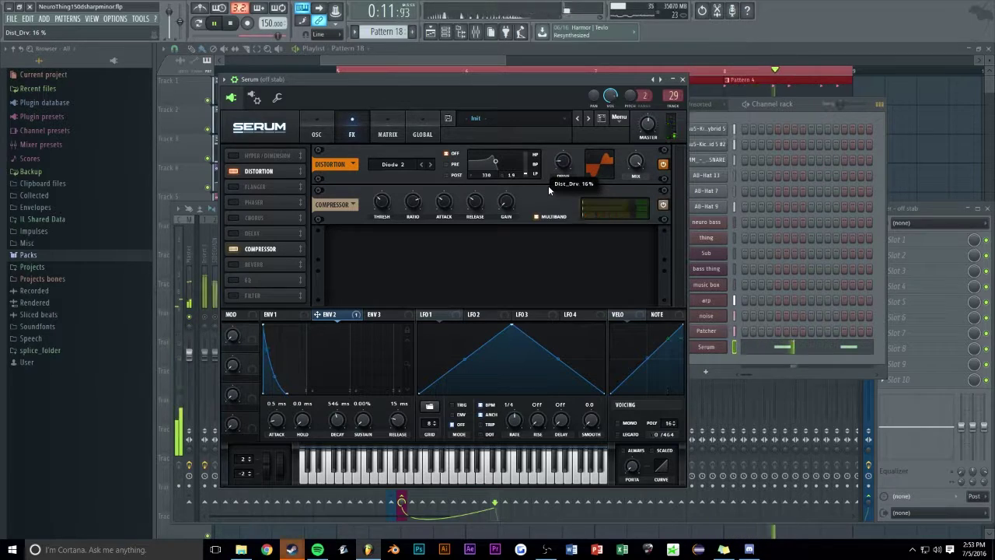
{"action": "left_click_drag", "start_coordinate": [558, 133], "coordinate": [556, 144]}
{"action": "left_click", "coordinate": [433, 164]}
{"action": "left_click", "coordinate": [433, 163]}
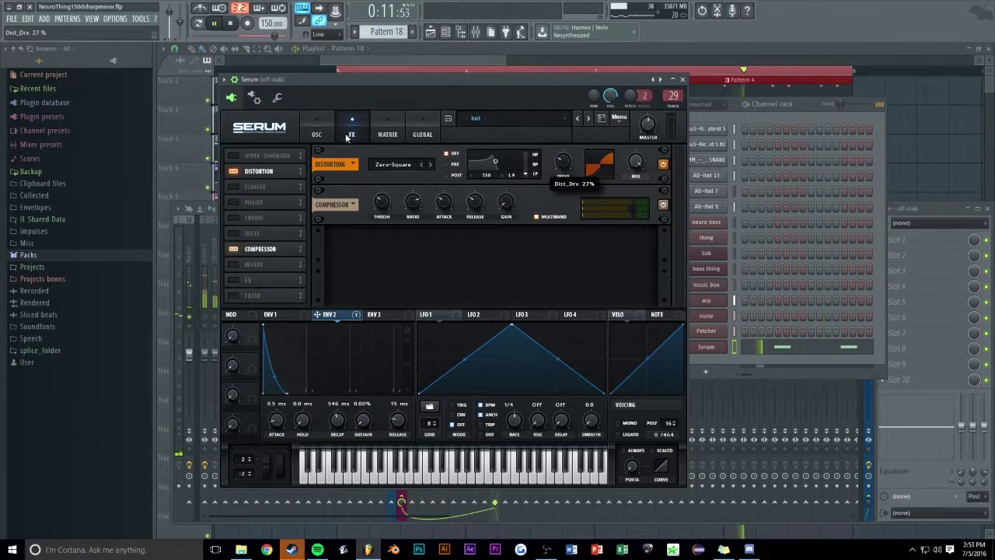
Enable Serum's sub oscillator at octave -2, close the synth and unsolo the off stab mixer track
{"action": "left_click", "coordinate": [316, 134]}
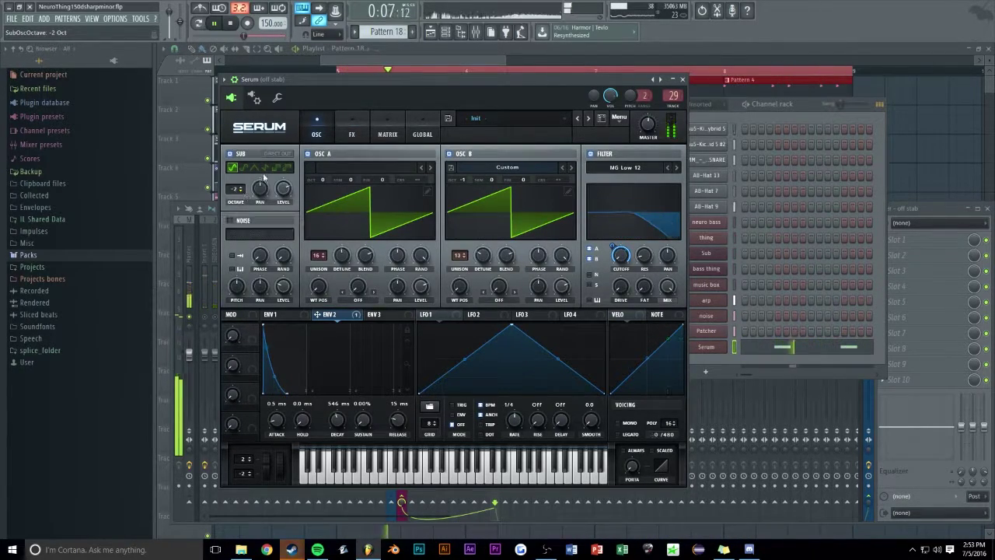
{"action": "left_click", "coordinate": [243, 192]}
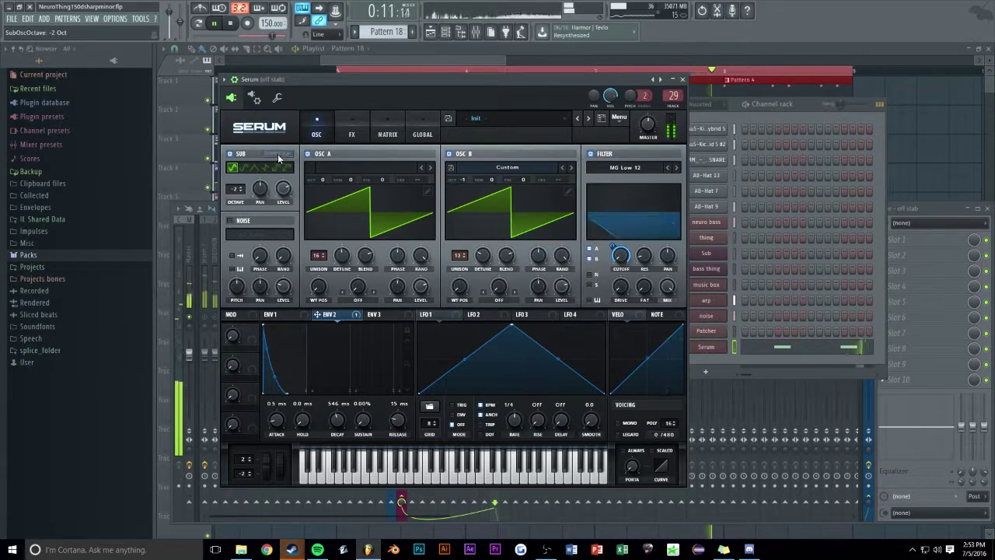
{"action": "left_click", "coordinate": [682, 81]}
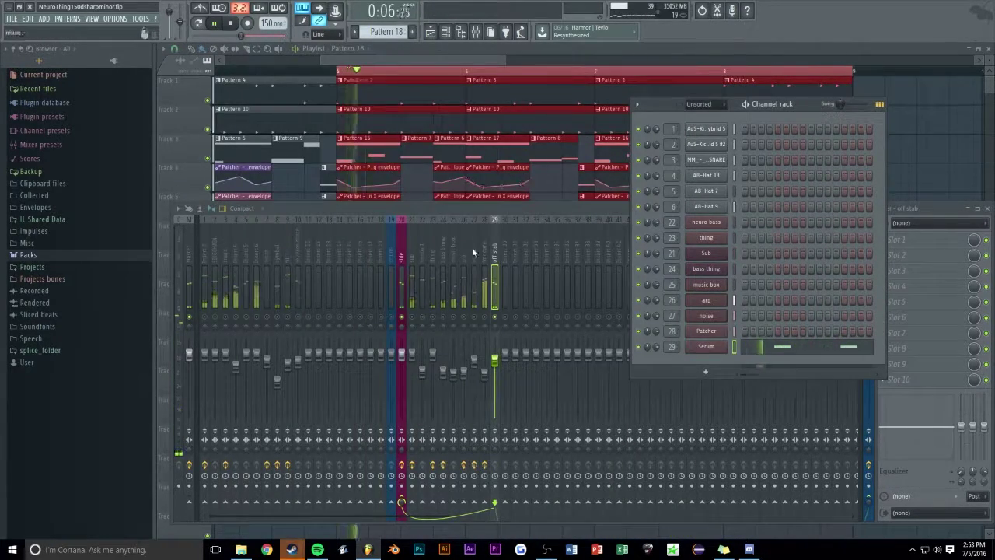
{"action": "left_click", "coordinate": [520, 314]}
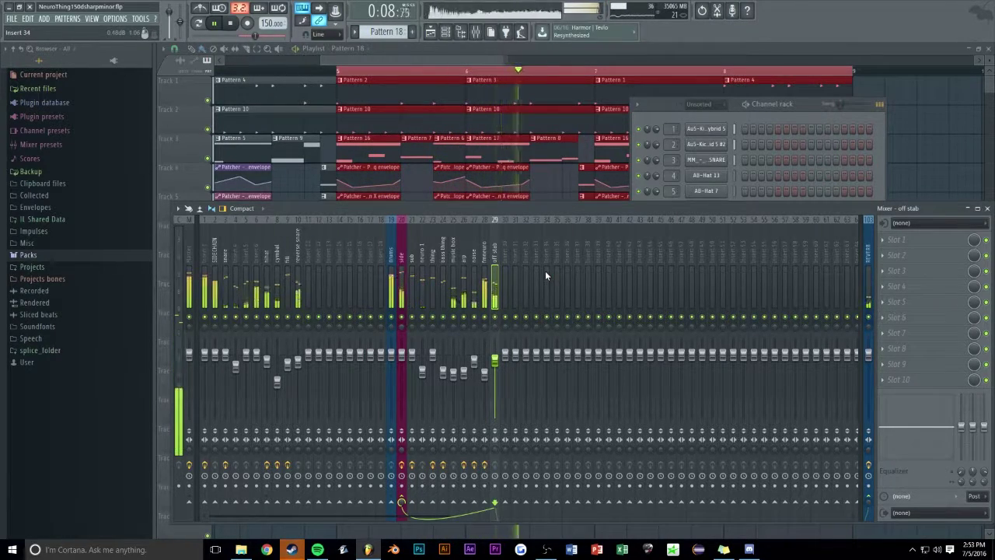
Load Fruity Parametric EQ 2 in slot 1 of the off stab track and cut the lows with band 1 as a high pass
{"action": "left_click", "coordinate": [895, 240]}
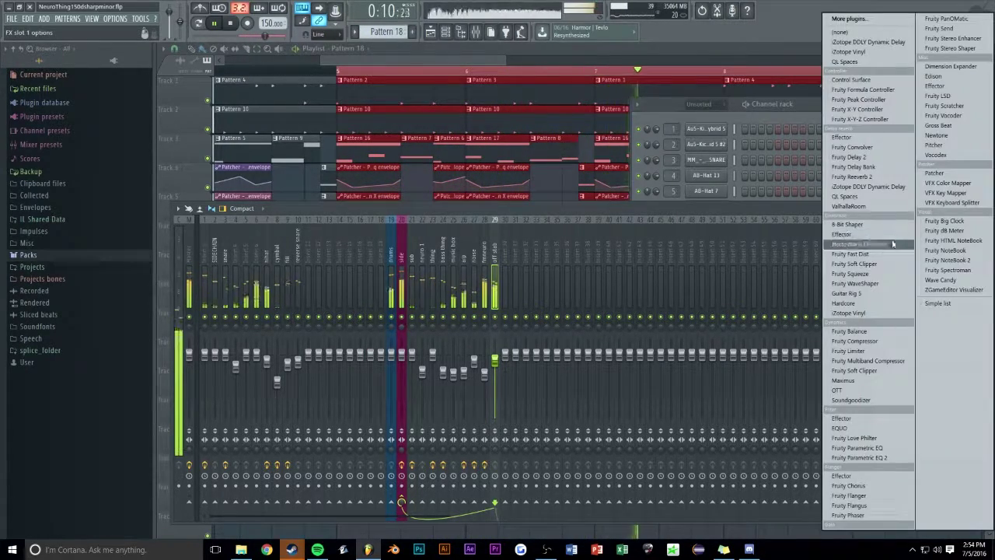
{"action": "left_click", "coordinate": [859, 457]}
{"action": "right_click", "coordinate": [265, 234]}
{"action": "mouse_move", "coordinate": [282, 263]}
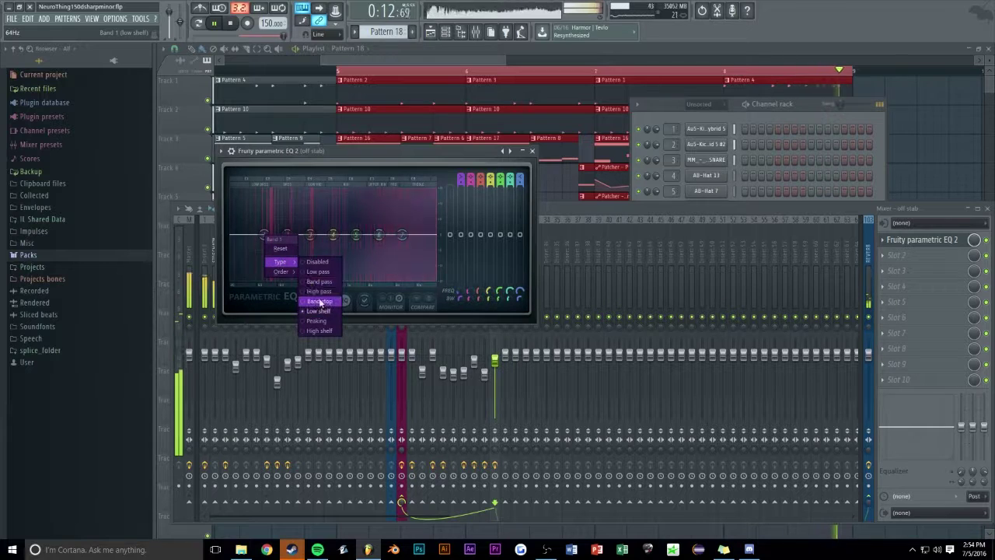
{"action": "left_click", "coordinate": [320, 301]}
{"action": "right_click", "coordinate": [264, 234]}
{"action": "left_click", "coordinate": [315, 291]}
{"action": "left_click_drag", "start_coordinate": [265, 234], "coordinate": [290, 234]}
{"action": "left_click", "coordinate": [533, 151]}
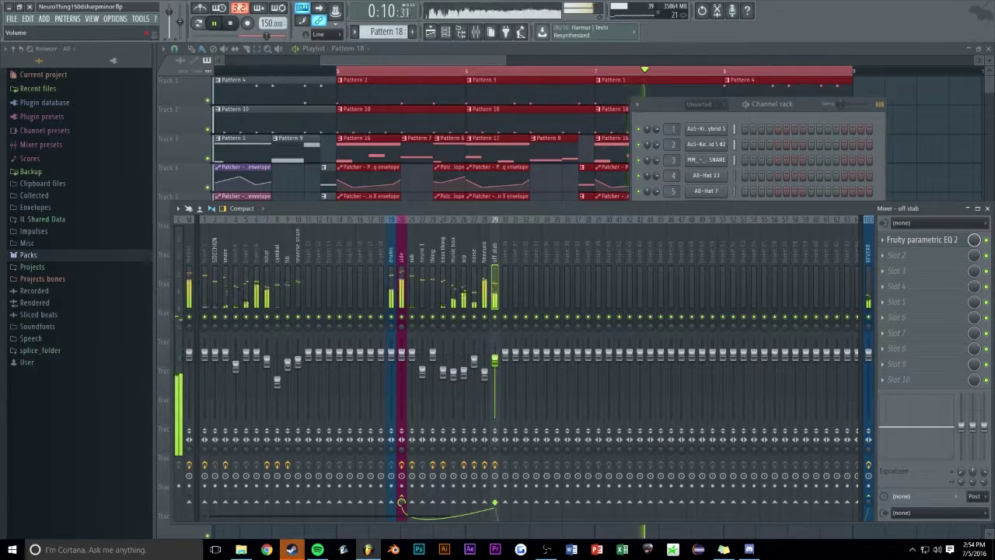
Review Pattern 18's notes, compare the off stab track soloed and in the full mix, and raise its mixer fader slightly
{"action": "left_click", "coordinate": [556, 189]}
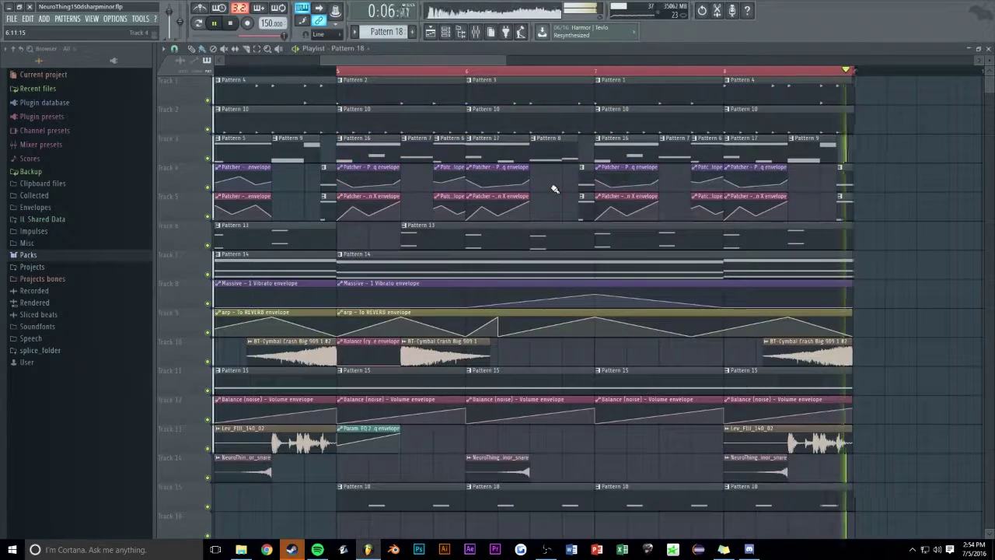
{"action": "double_click", "coordinate": [415, 487]}
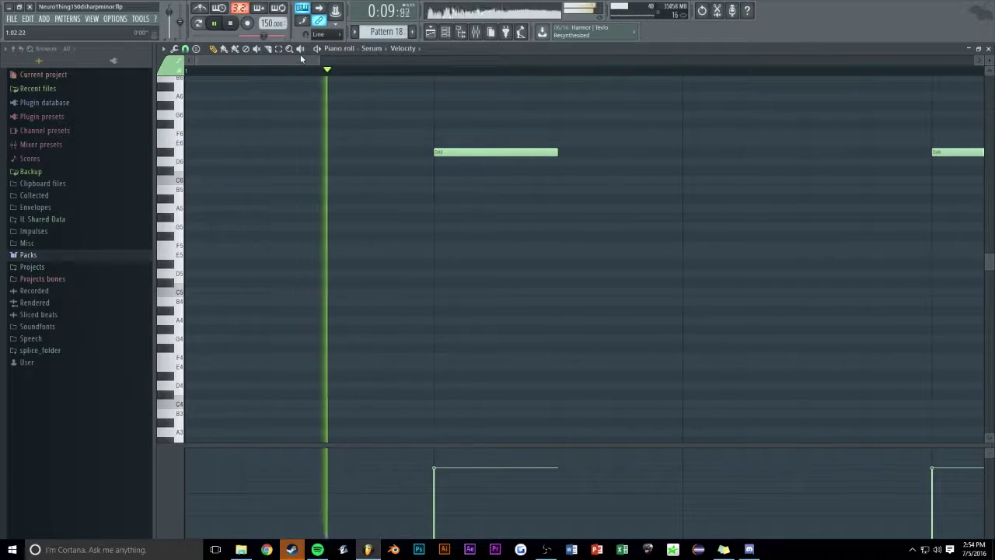
{"action": "left_click", "coordinate": [477, 33]}
{"action": "right_click", "coordinate": [497, 318]}
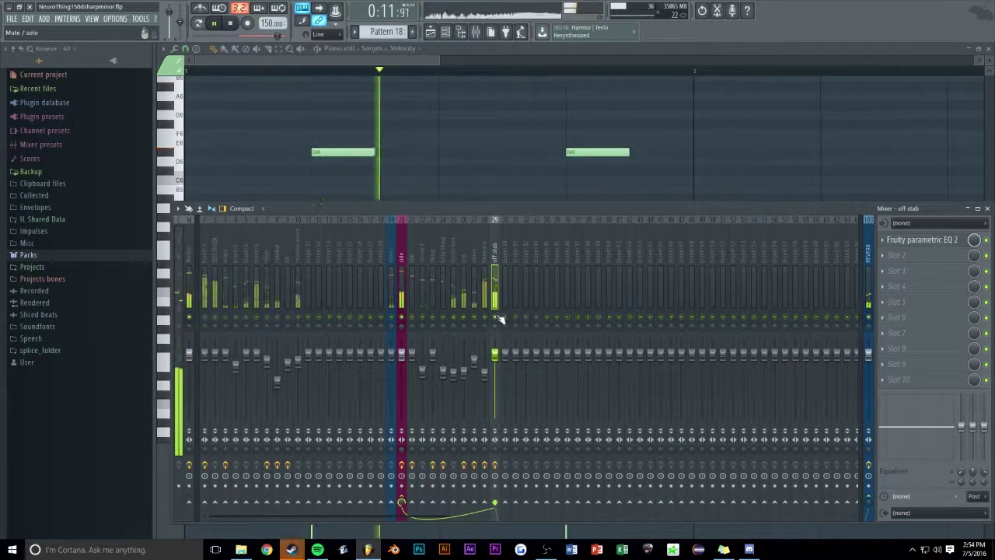
{"action": "left_click", "coordinate": [454, 32]}
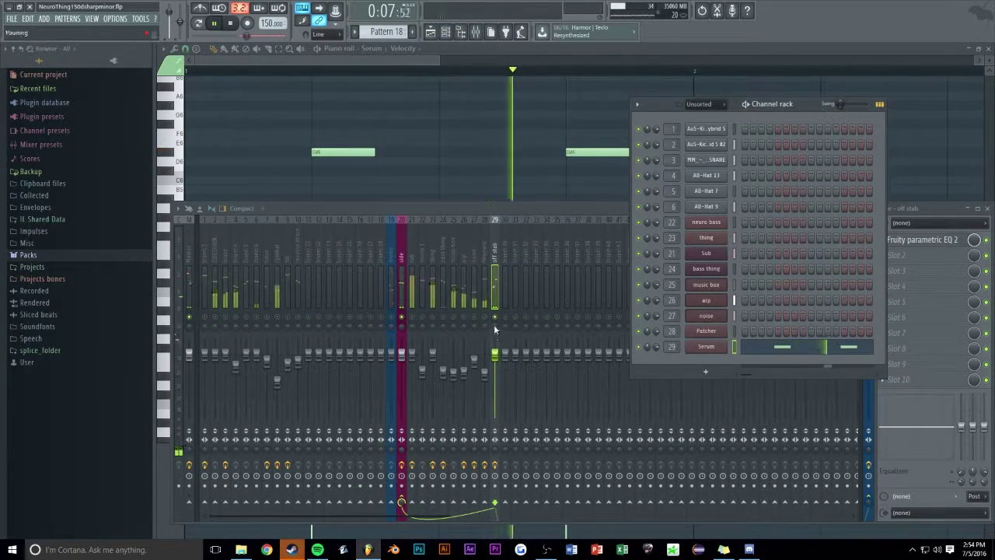
{"action": "right_click", "coordinate": [496, 318]}
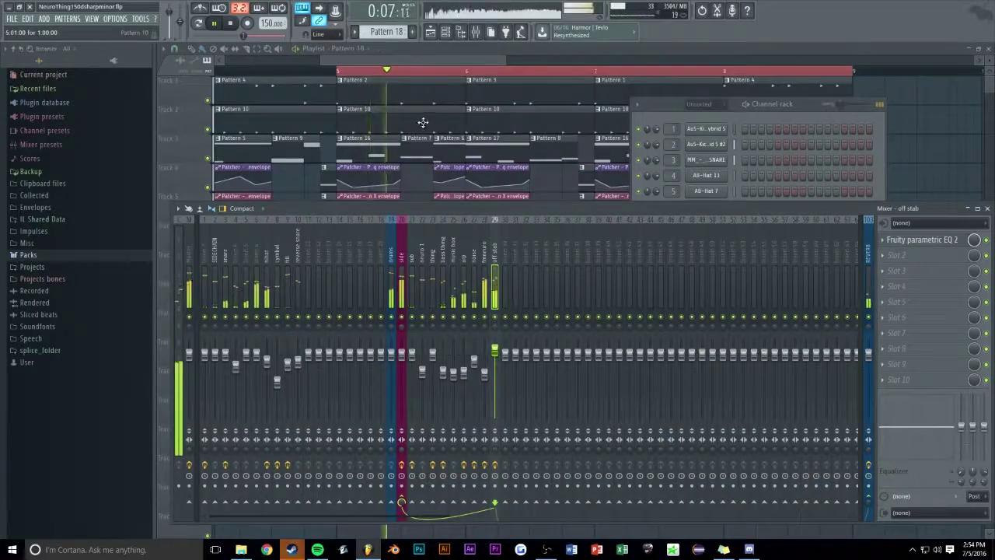
Clear the bars 5 to 8 selection and play the eight-bar arrangement in the playlist
{"action": "key", "text": "F5"}
{"action": "left_click_drag", "start_coordinate": [322, 60], "coordinate": [123, 272]}
{"action": "scroll", "coordinate": [509, 61], "scroll_direction": "down", "scroll_amount": 2}
{"action": "key", "text": "space"}
{"action": "left_click_drag", "start_coordinate": [414, 72], "coordinate": [305, 78]}
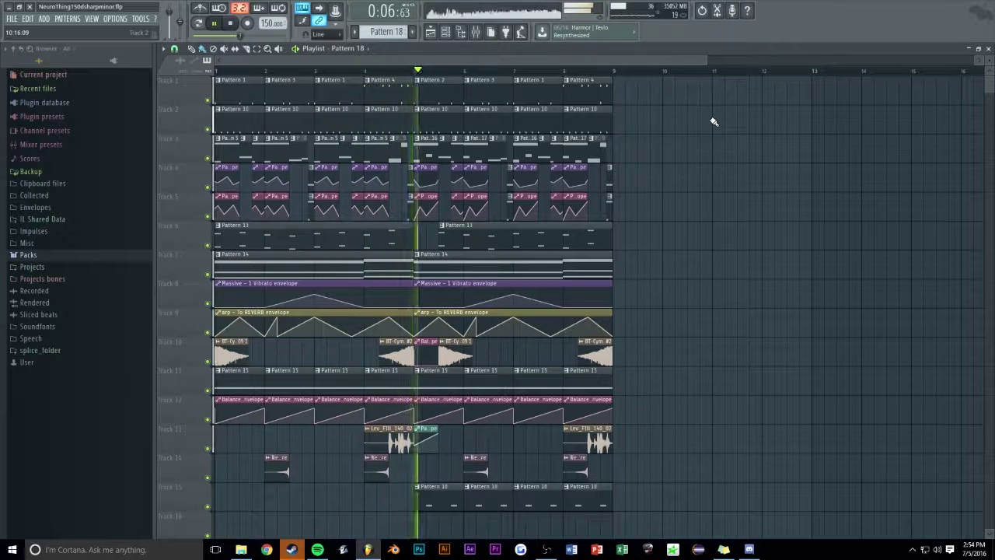
{"action": "scroll", "coordinate": [513, 60], "scroll_direction": "up", "scroll_amount": 2}
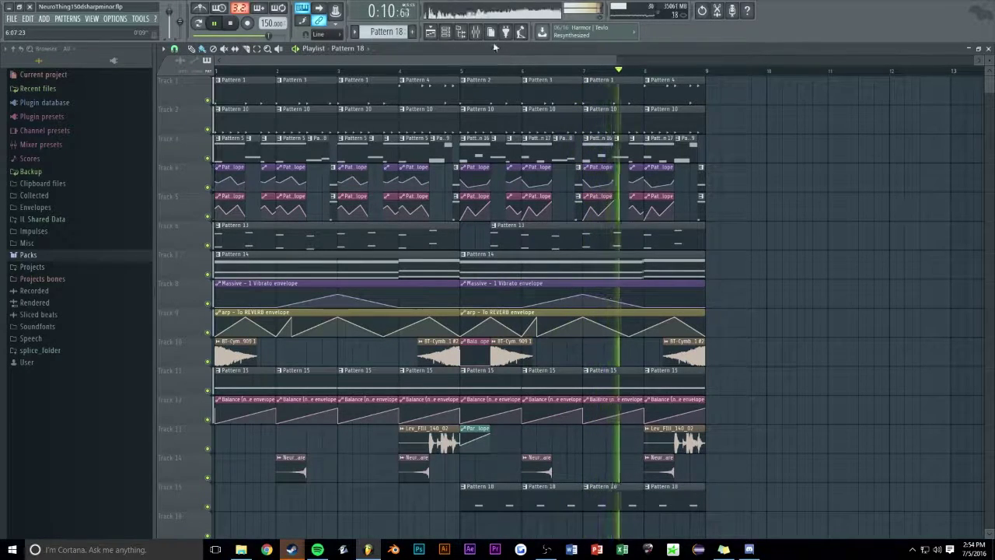
In the off stab track's parametric EQ, dip band 6 slightly and boost the band 7 high shelf
{"action": "key", "text": "F9"}
{"action": "left_click", "coordinate": [905, 241]}
{"action": "key", "text": "space"}
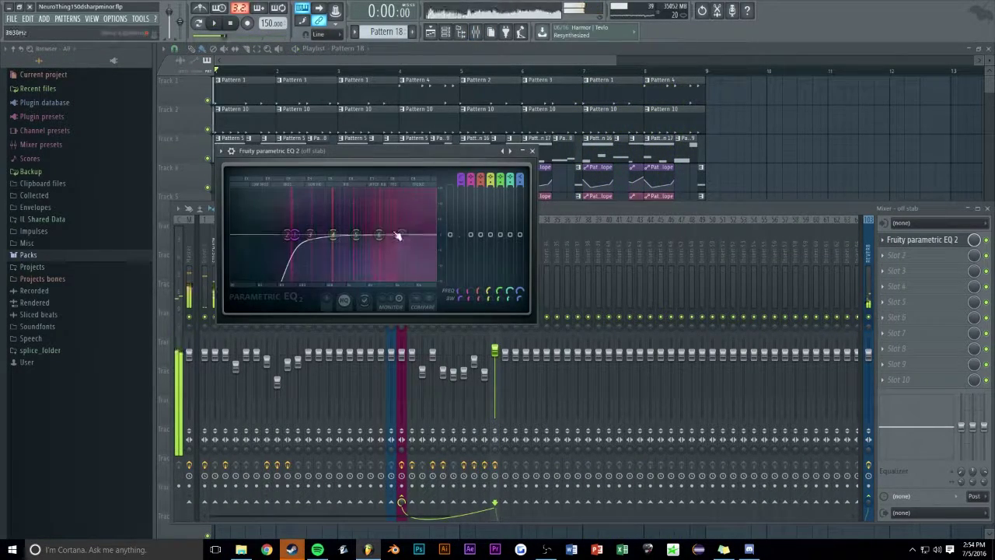
{"action": "left_click_drag", "start_coordinate": [379, 235], "coordinate": [398, 246]}
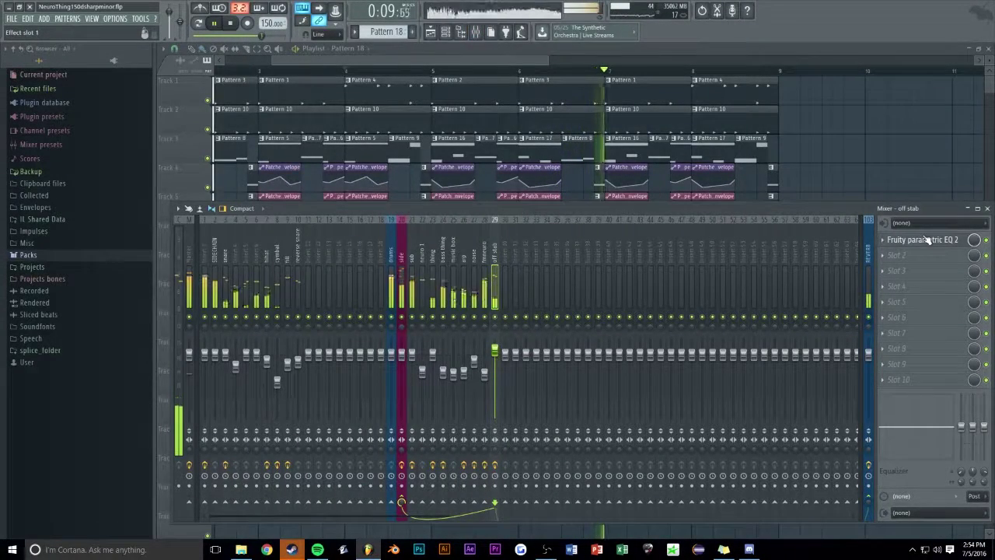
{"action": "left_click", "coordinate": [925, 240]}
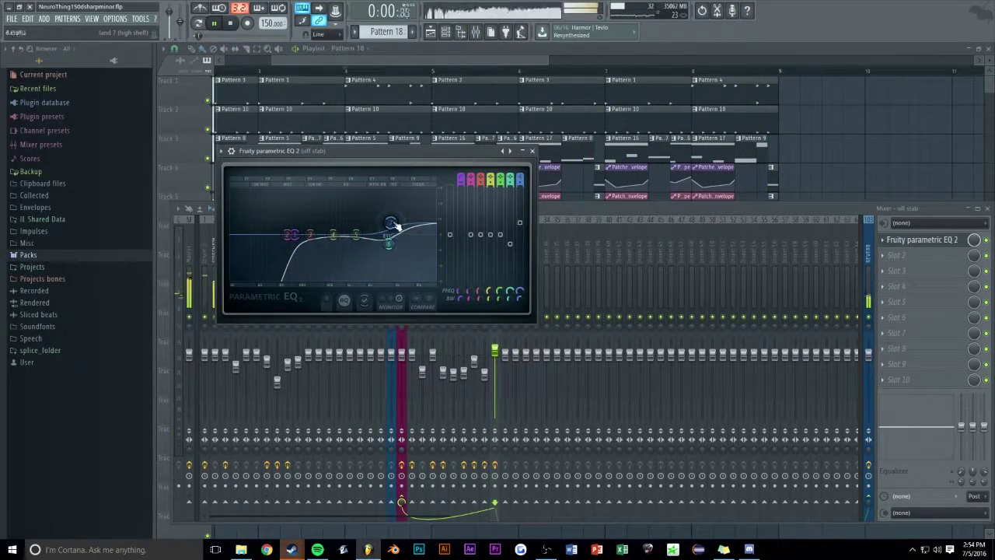
{"action": "left_click", "coordinate": [533, 152]}
Move the playlist clips of bars 5 to 8 to bars 9 to 12, duplicate bars 1 to 4 into the gap and start playback
{"action": "right_click", "coordinate": [817, 142]}
{"action": "scroll", "coordinate": [599, 233], "scroll_direction": "down", "scroll_amount": 4}
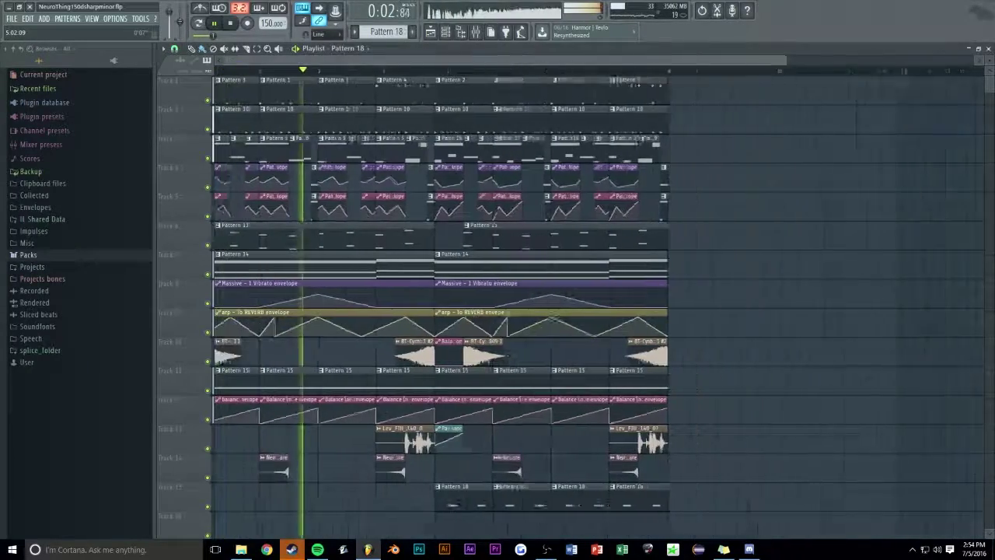
{"action": "scroll", "coordinate": [595, 415], "scroll_direction": "down", "scroll_amount": 3}
{"action": "left_click_drag", "start_coordinate": [595, 455], "coordinate": [552, 76]}
{"action": "left_click_drag", "start_coordinate": [405, 78], "coordinate": [177, 494]}
{"action": "key", "text": "ctrl+b"}
{"action": "key", "text": "space"}
{"action": "left_click", "coordinate": [461, 451], "text": "ctrl"}
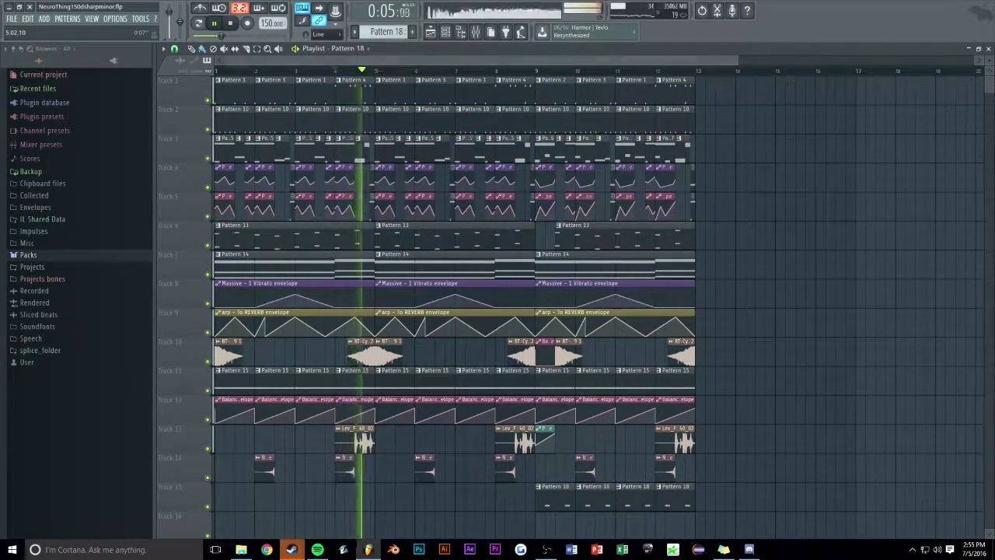
Duplicate all playlist clips of bars 9 to 12 into bars 13 to 16 and stop playback
{"action": "scroll", "coordinate": [393, 85], "scroll_direction": "up", "scroll_amount": 5}
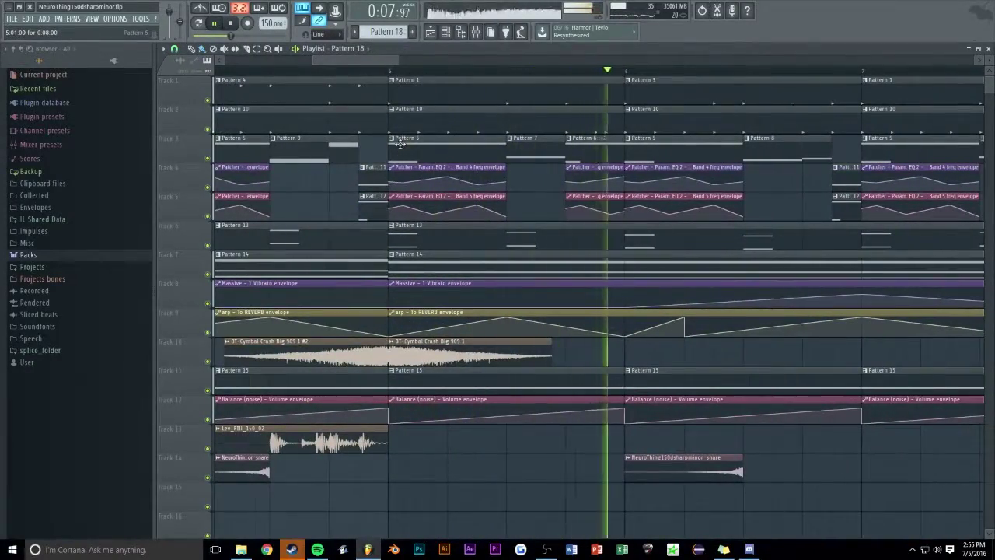
{"action": "scroll", "coordinate": [381, 116], "scroll_direction": "down", "scroll_amount": 5}
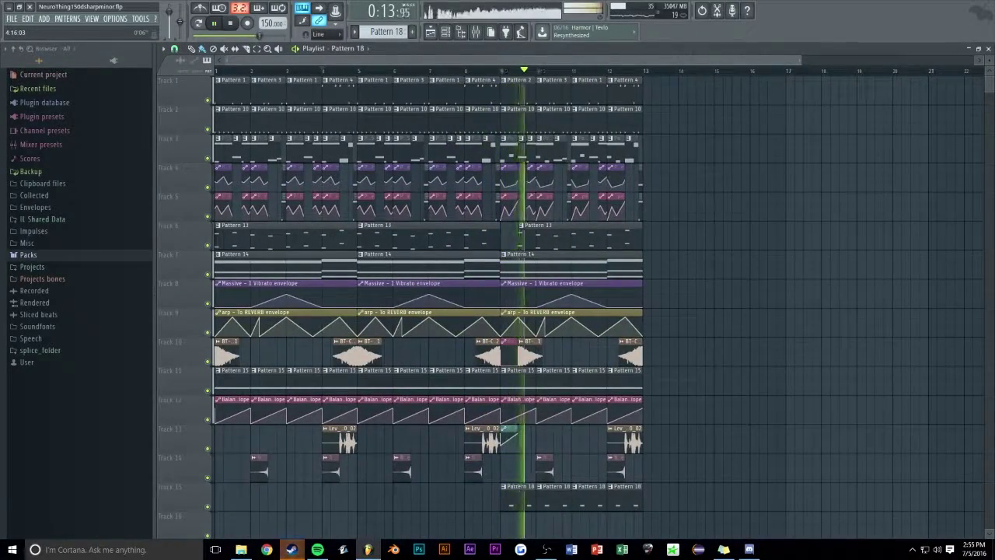
{"action": "left_click_drag", "start_coordinate": [676, 535], "coordinate": [509, 47]}
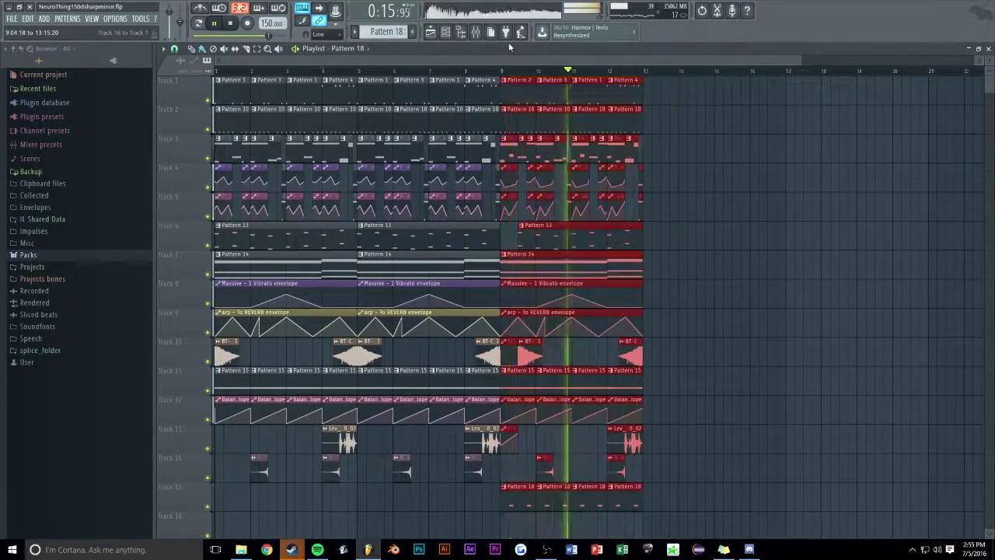
{"action": "key", "text": "ctrl+b"}
{"action": "scroll", "coordinate": [556, 59], "scroll_direction": "down", "scroll_amount": 1}
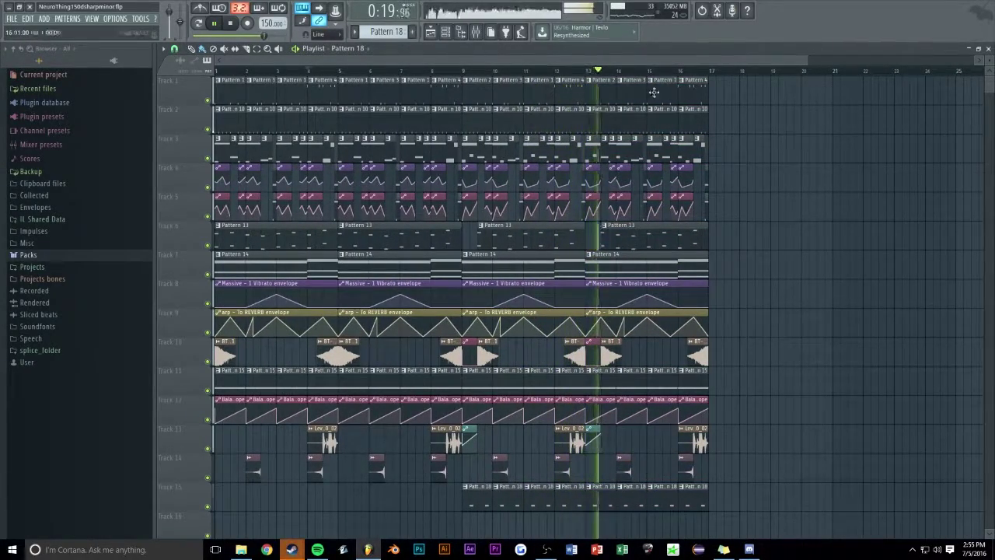
{"action": "key", "text": "space"}
{"action": "scroll", "coordinate": [497, 64], "scroll_direction": "up", "scroll_amount": 3}
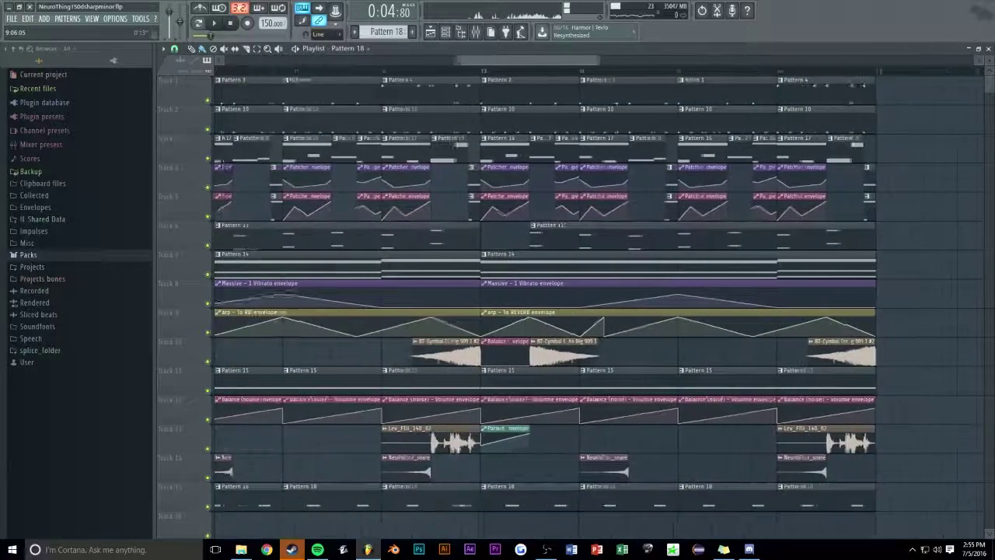
{"action": "scroll", "coordinate": [436, 144], "scroll_direction": "up", "scroll_amount": 3}
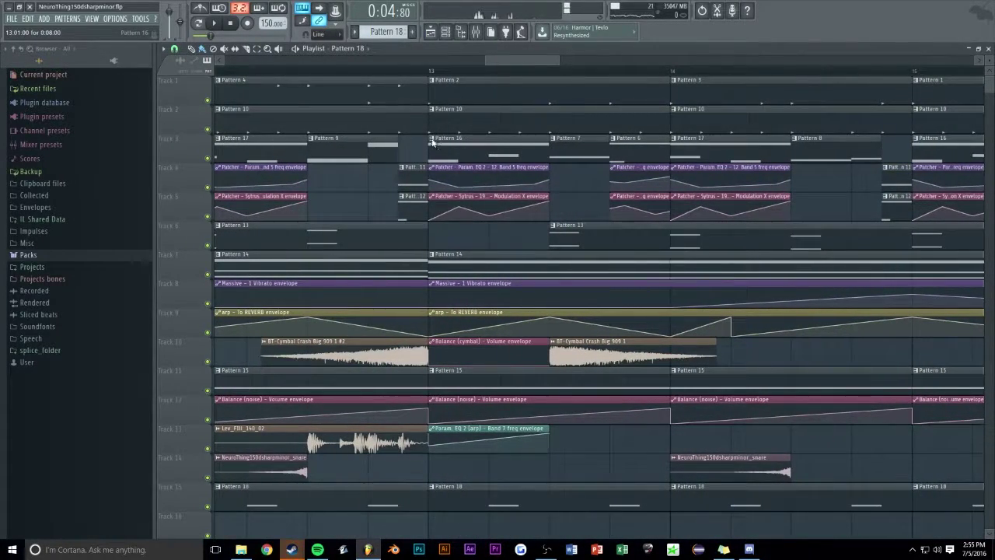
Make the bar 13 Sytrus Modulation X envelope clip unique, redraw it as four rising sawtooth ramps and audition it
{"action": "left_click", "coordinate": [433, 144]}
{"action": "left_click", "coordinate": [433, 200]}
{"action": "left_click", "coordinate": [433, 200]}
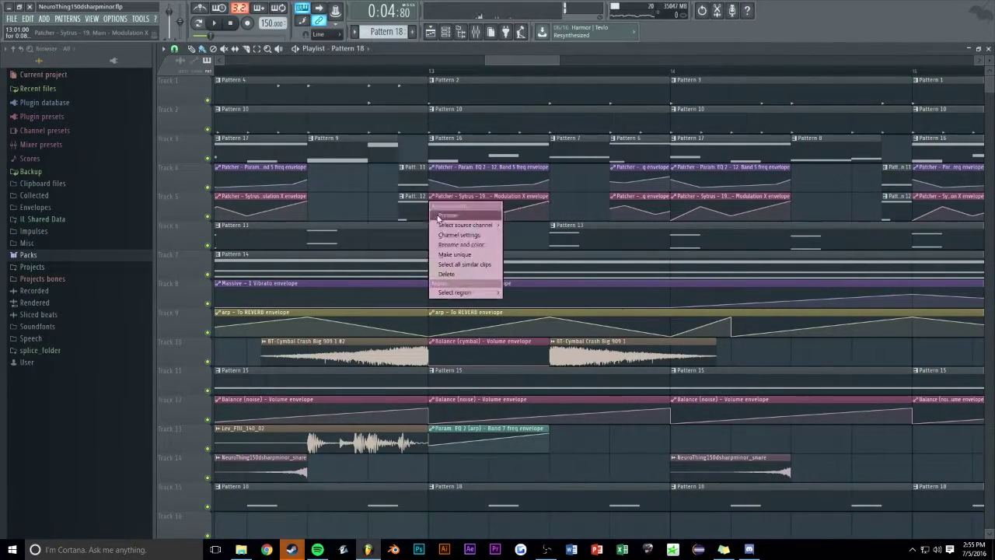
{"action": "left_click", "coordinate": [458, 257]}
{"action": "right_click", "coordinate": [460, 206]}
{"action": "left_click", "coordinate": [473, 221]}
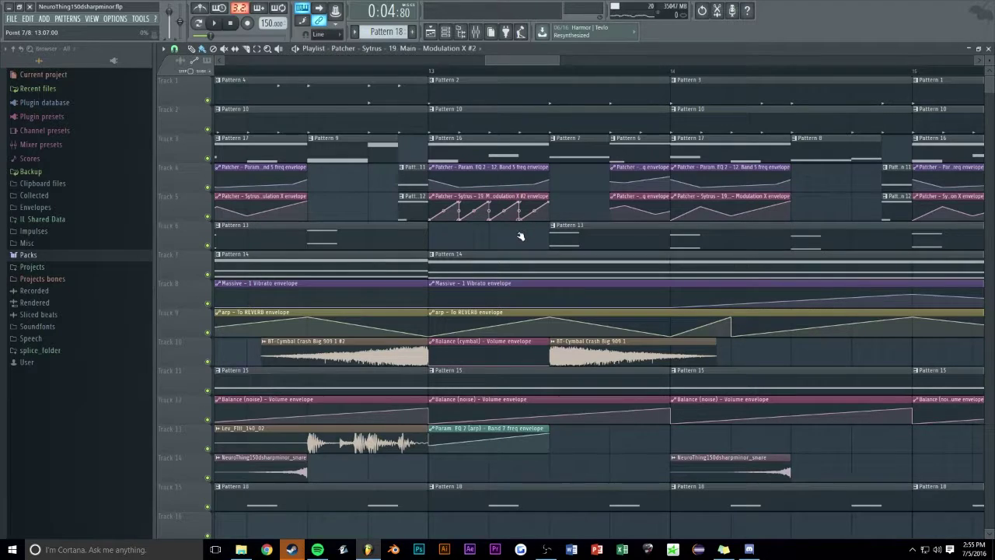
{"action": "left_click", "coordinate": [433, 78]}
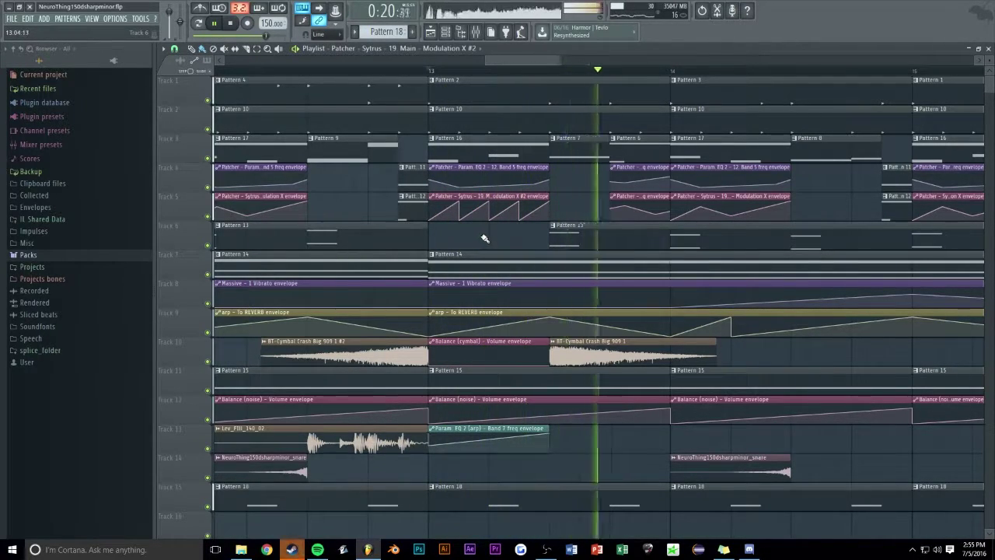
{"action": "key", "text": "space"}
Make the bar 13 Param EQ 2 Band 5 freq envelope clip unique and redraw it as five falling ramps, the last two shorter
{"action": "left_click", "coordinate": [431, 167]}
{"action": "left_click", "coordinate": [452, 226]}
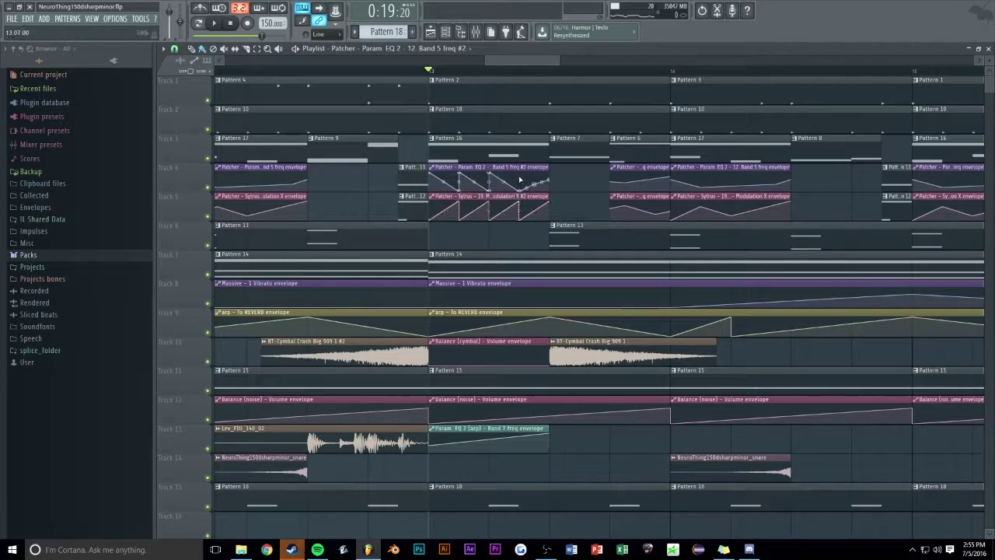
{"action": "right_click", "coordinate": [548, 182]}
{"action": "left_click", "coordinate": [568, 196]}
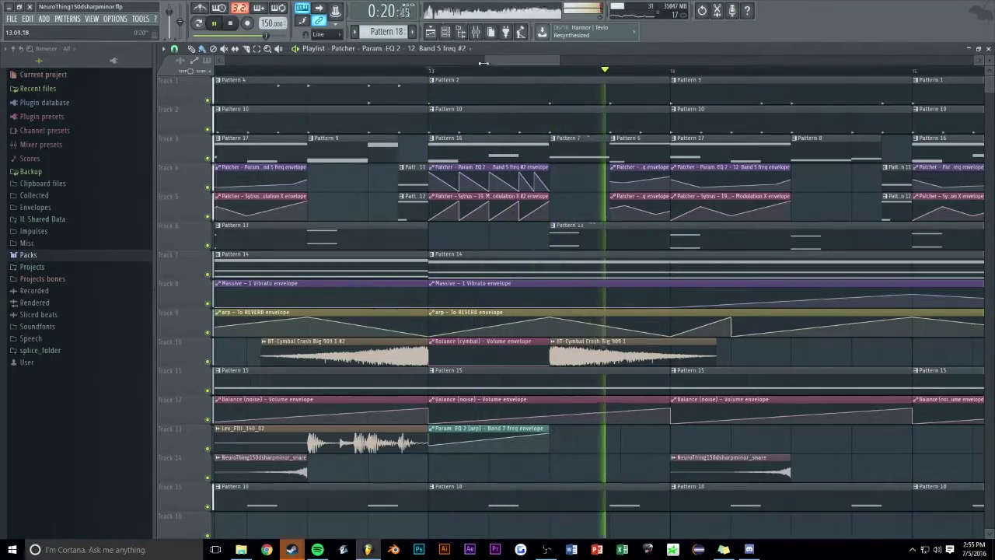
Make the Patcher pattern clip on track 3 at bar 13 unique and move its second slide note to D#6
{"action": "scroll", "coordinate": [570, 192], "scroll_direction": "down", "scroll_amount": 5}
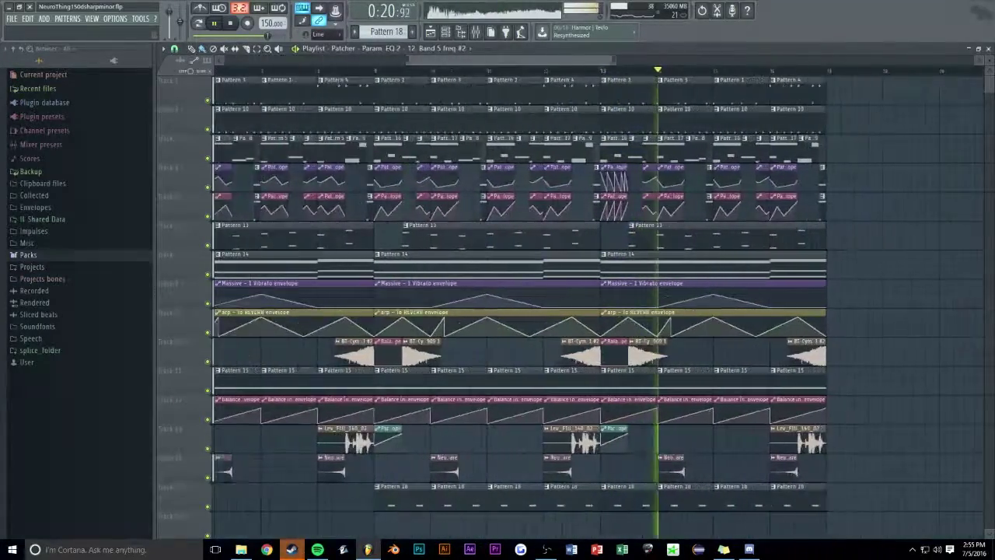
{"action": "scroll", "coordinate": [447, 144], "scroll_direction": "up", "scroll_amount": 5}
{"action": "left_click", "coordinate": [441, 139]}
{"action": "left_click", "coordinate": [464, 197]}
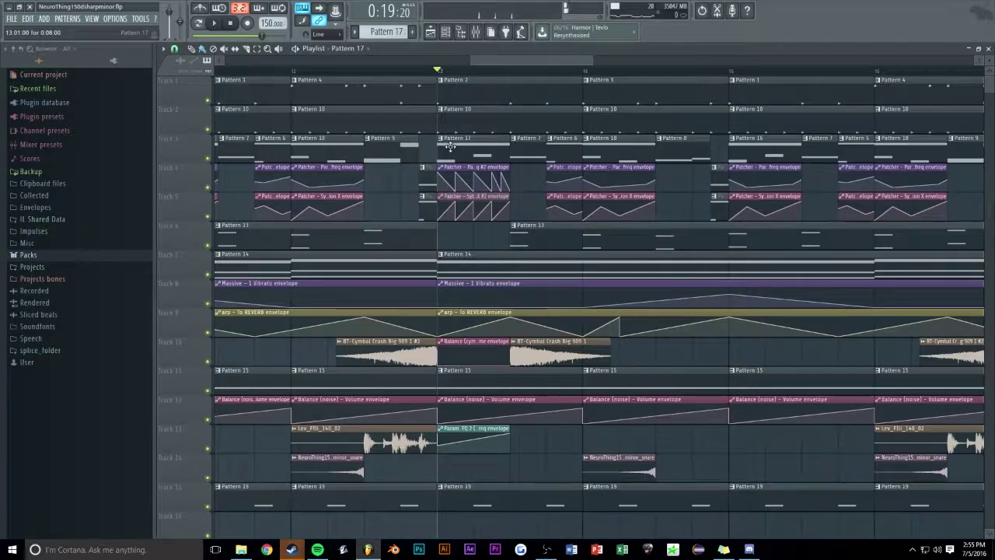
{"action": "double_click", "coordinate": [449, 146]}
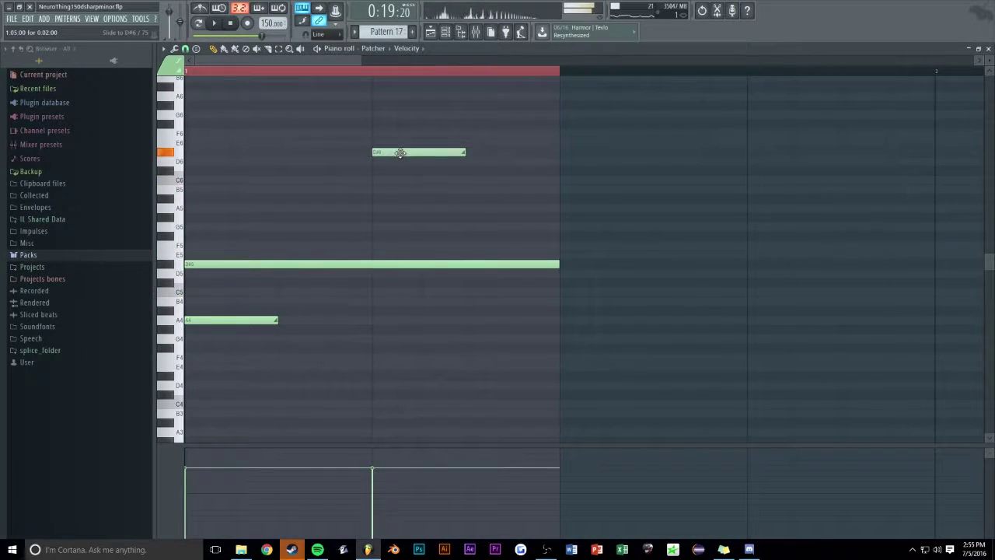
{"action": "key", "text": "Escape"}
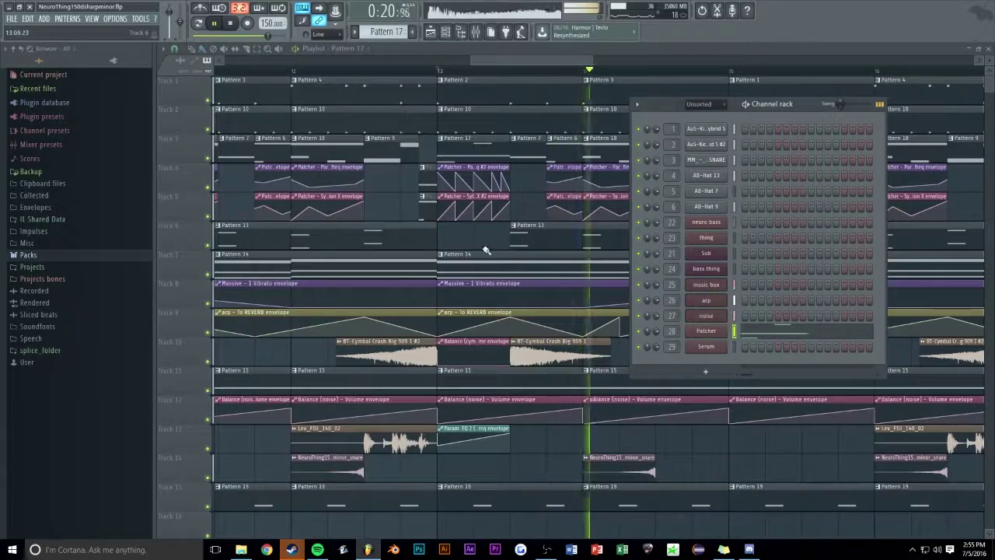
Play the arrangement around bar 13 to check the varied Patcher bass phrase
{"action": "left_click", "coordinate": [437, 71]}
{"action": "left_click_drag", "start_coordinate": [471, 60], "coordinate": [224, 60]}
{"action": "scroll", "coordinate": [673, 98], "scroll_direction": "down", "scroll_amount": 3}
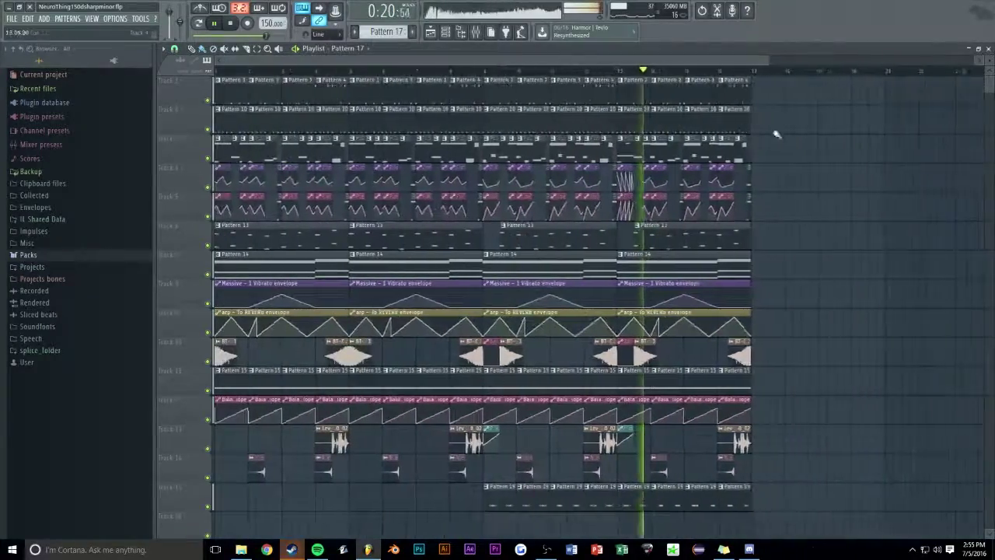
{"action": "key", "text": "space"}
{"action": "right_click", "coordinate": [623, 60]}
{"action": "left_click", "coordinate": [647, 25]}
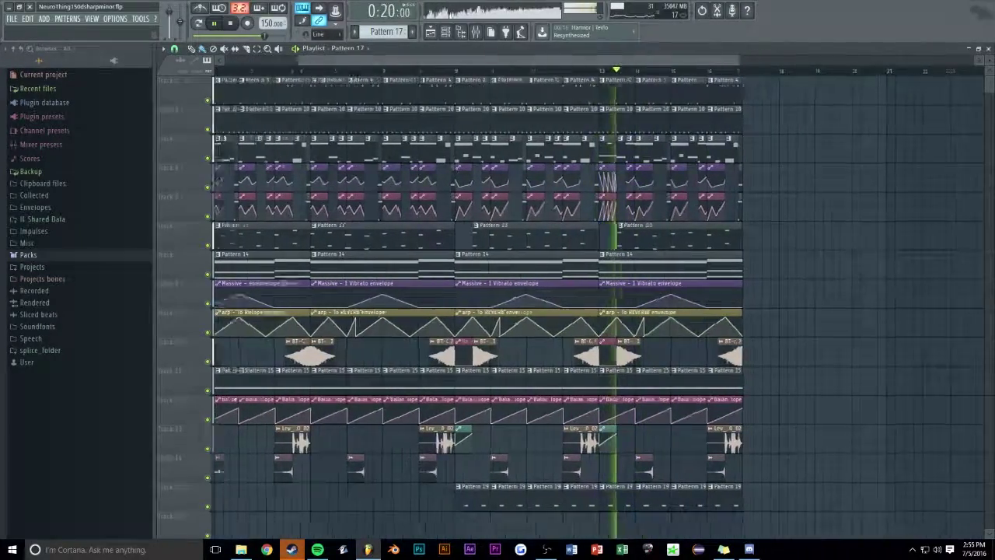
{"action": "key", "text": "space"}
Make the bar 13 drum pattern unique, adding kicks on steps 5 and 7 of AuS-Kick Hybrid 5 and step 5 of its #2 layer
{"action": "left_click", "coordinate": [284, 81]}
{"action": "left_click", "coordinate": [305, 139]}
{"action": "left_click", "coordinate": [972, 61]}
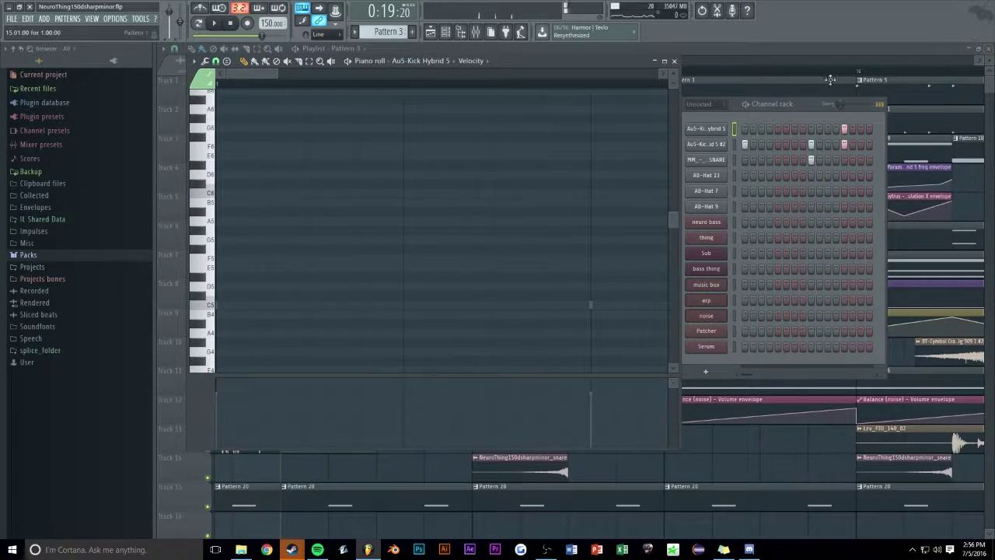
{"action": "left_click", "coordinate": [675, 62]}
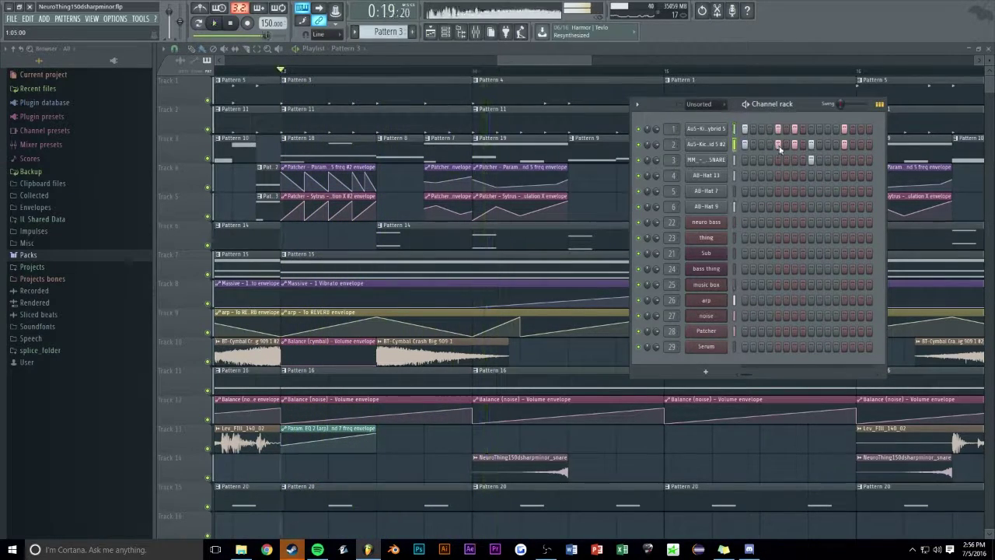
{"action": "key", "text": "space"}
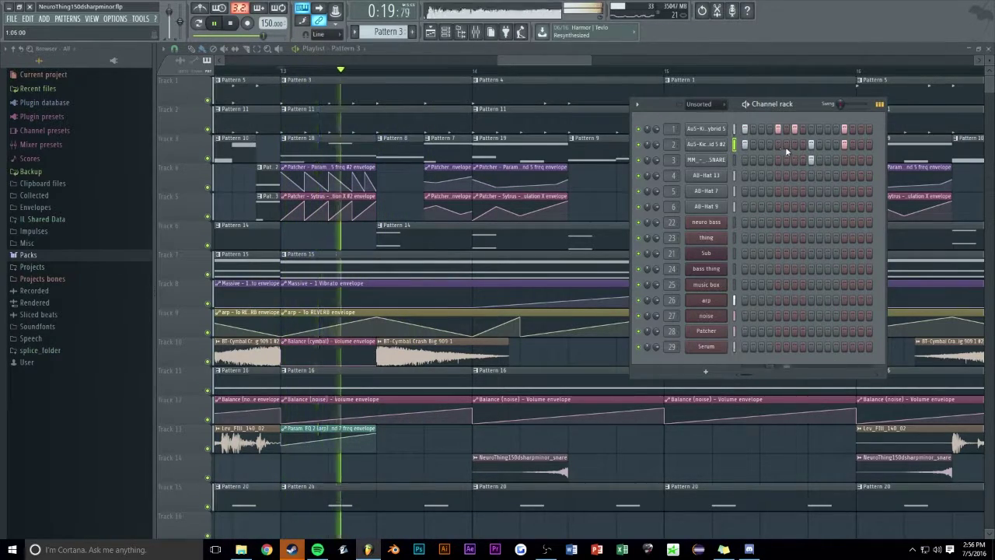
{"action": "left_click", "coordinate": [779, 146]}
{"action": "key", "text": "space"}
{"action": "key", "text": "space"}
{"action": "right_click", "coordinate": [592, 194]}
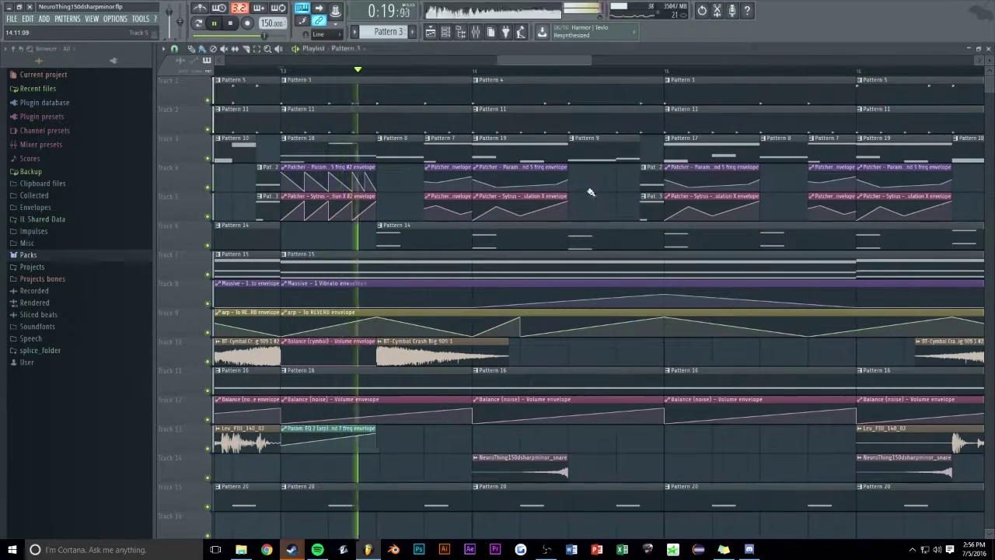
Play the sixteen-bar arrangement from the start and follow it through the bar 9 transition
{"action": "left_click_drag", "start_coordinate": [590, 61], "coordinate": [964, 61]}
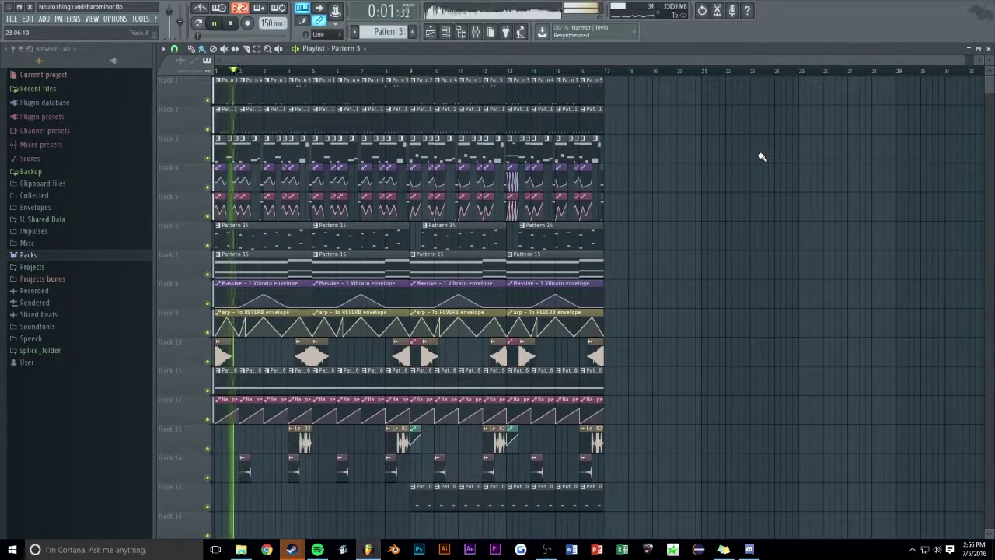
{"action": "scroll", "coordinate": [421, 60], "scroll_direction": "up", "scroll_amount": 2}
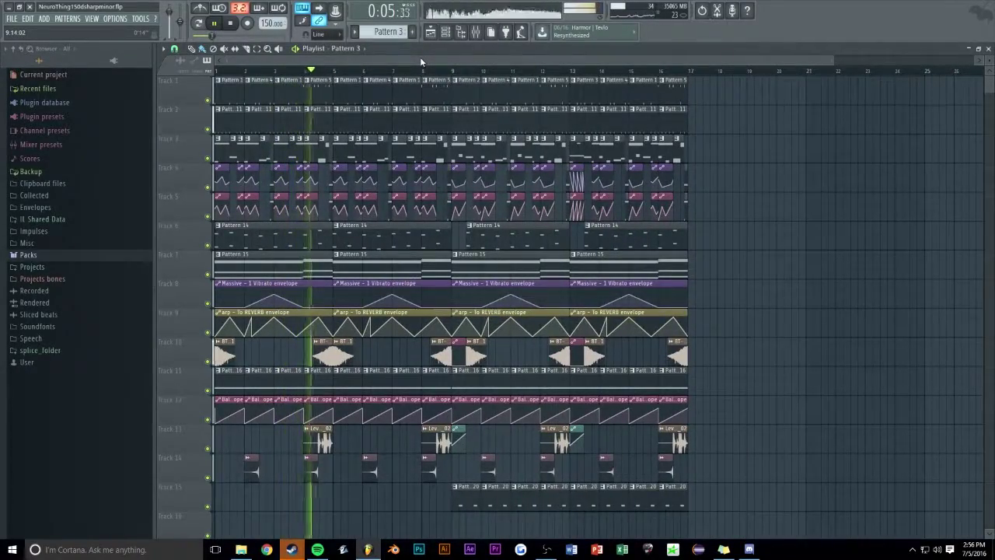
{"action": "scroll", "coordinate": [420, 57], "scroll_direction": "up", "scroll_amount": 1}
{"action": "scroll", "coordinate": [426, 54], "scroll_direction": "up", "scroll_amount": 3}
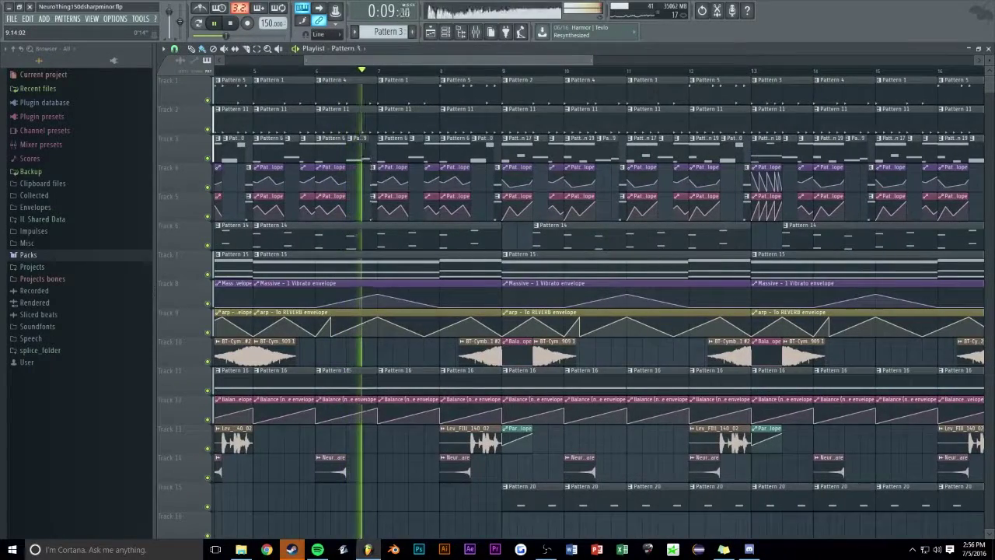
{"action": "left_click_drag", "start_coordinate": [305, 60], "coordinate": [315, 61]}
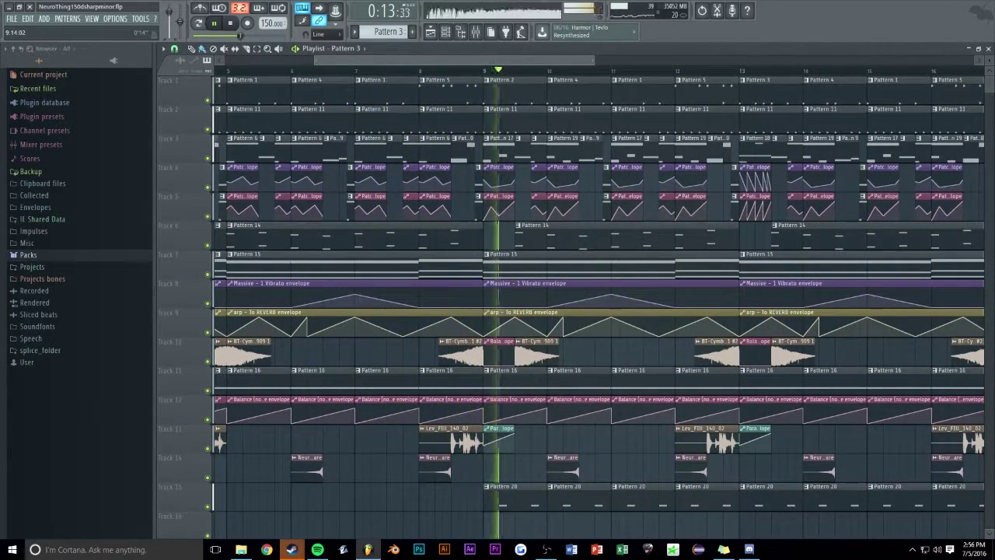
{"action": "scroll", "coordinate": [462, 60], "scroll_direction": "up", "scroll_amount": 6}
{"action": "left_click", "coordinate": [269, 71]}
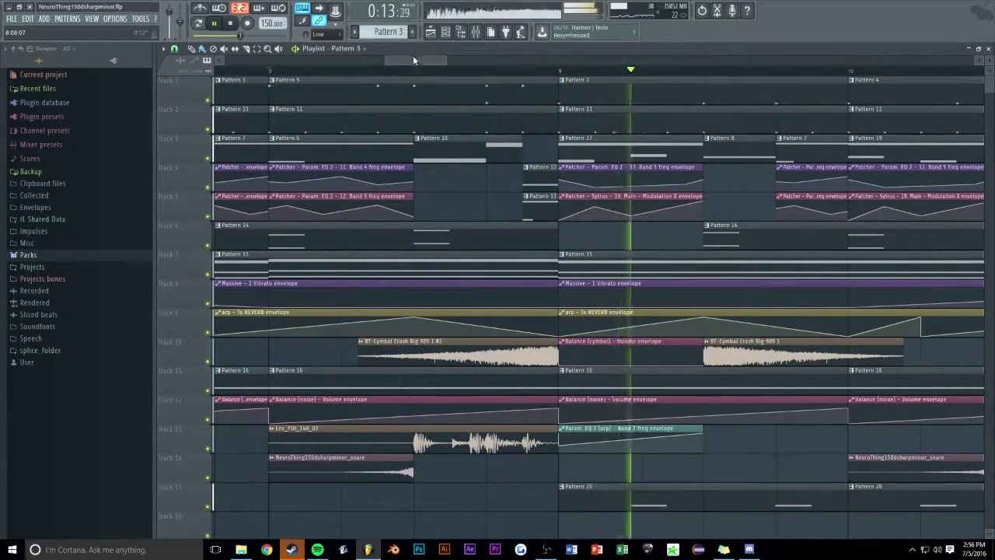
{"action": "scroll", "coordinate": [412, 58], "scroll_direction": "down", "scroll_amount": 4}
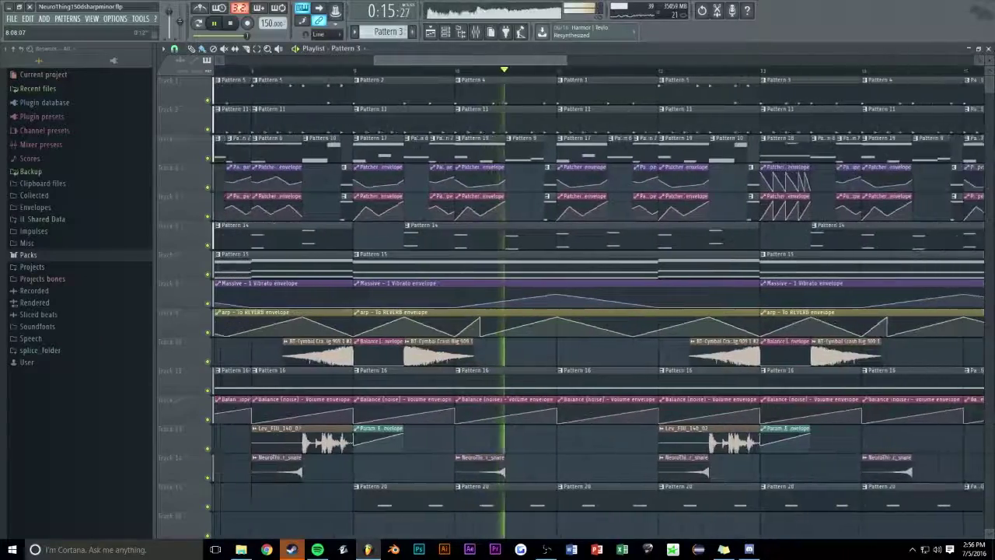
{"action": "scroll", "coordinate": [412, 59], "scroll_direction": "down", "scroll_amount": 2}
Trim the start of the Serum stab clip at bar 13 on track 15 to just before mid-bar
{"action": "left_click", "coordinate": [461, 32]}
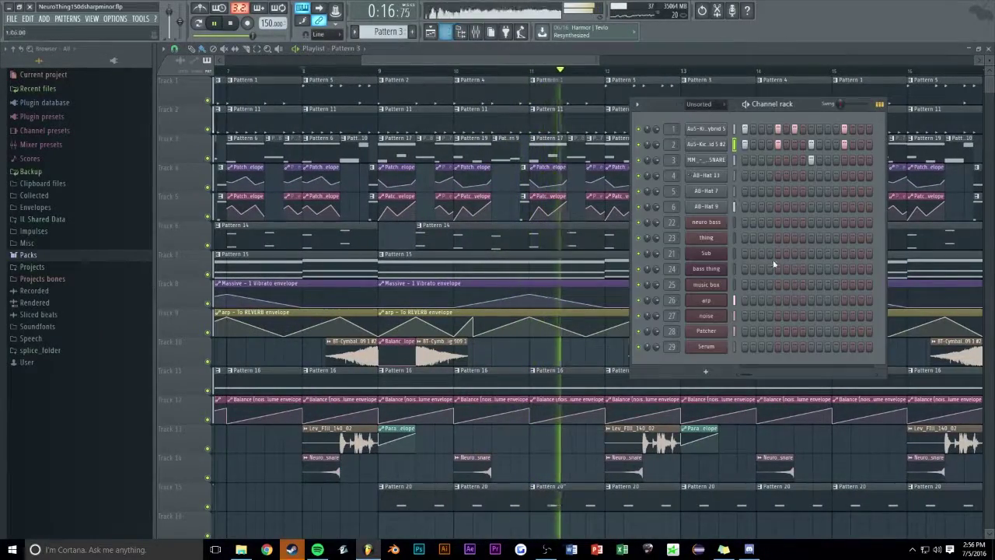
{"action": "left_click", "coordinate": [720, 349]}
{"action": "left_click", "coordinate": [682, 81]}
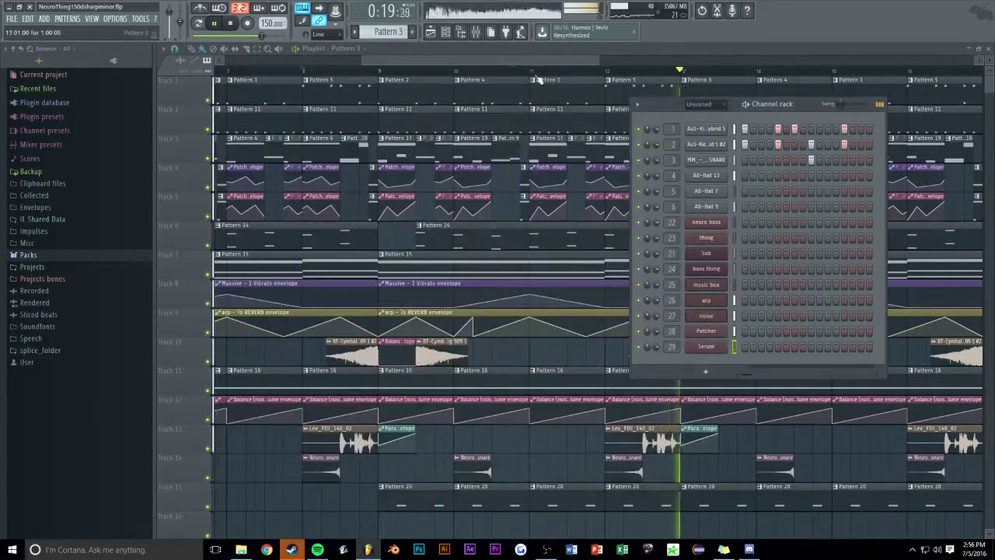
{"action": "left_click", "coordinate": [461, 32]}
{"action": "scroll", "coordinate": [411, 60], "scroll_direction": "down", "scroll_amount": 3}
{"action": "scroll", "coordinate": [522, 62], "scroll_direction": "up", "scroll_amount": 5}
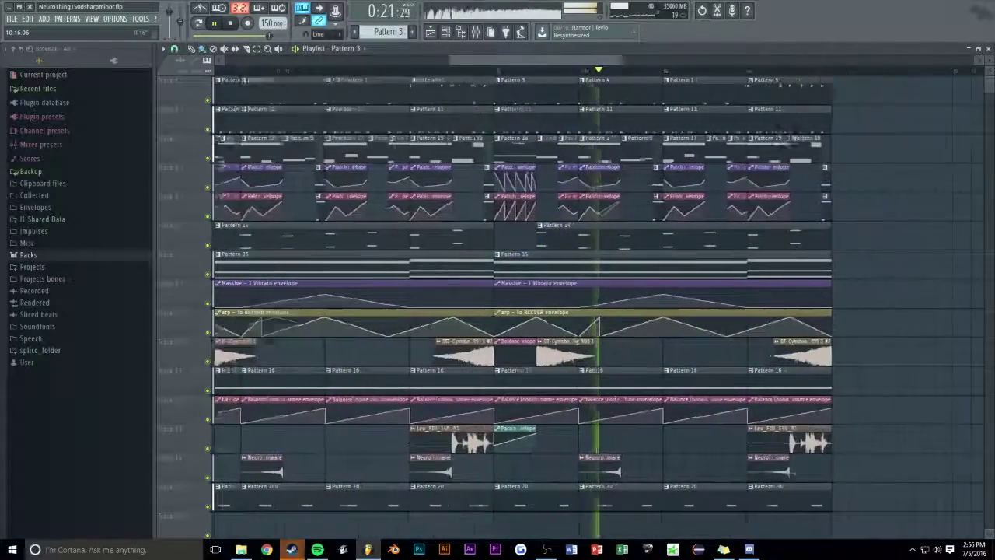
{"action": "left_click_drag", "start_coordinate": [395, 496], "coordinate": [469, 494]}
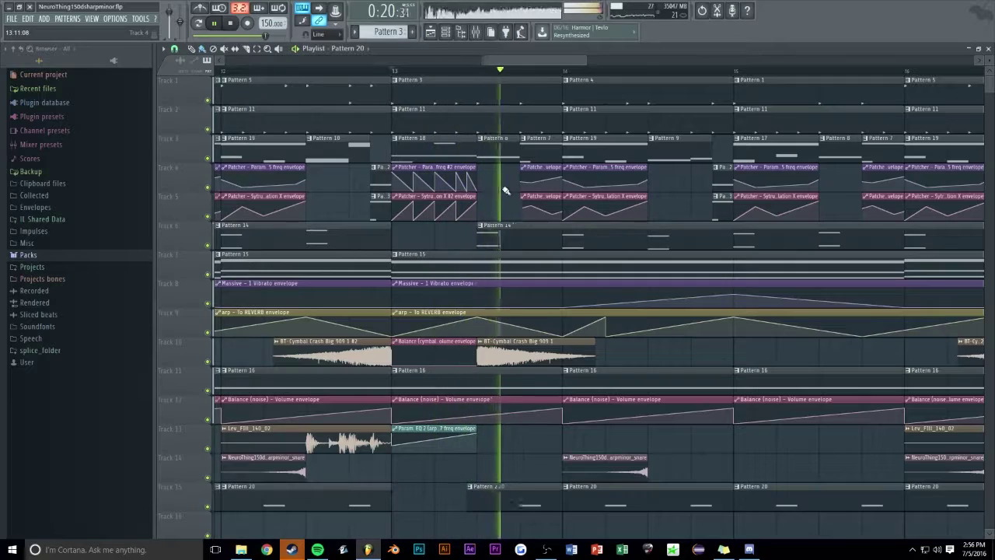
Play the arrangement again to check the second half with the shortened stab clip
{"action": "scroll", "coordinate": [529, 64], "scroll_direction": "down", "scroll_amount": 5}
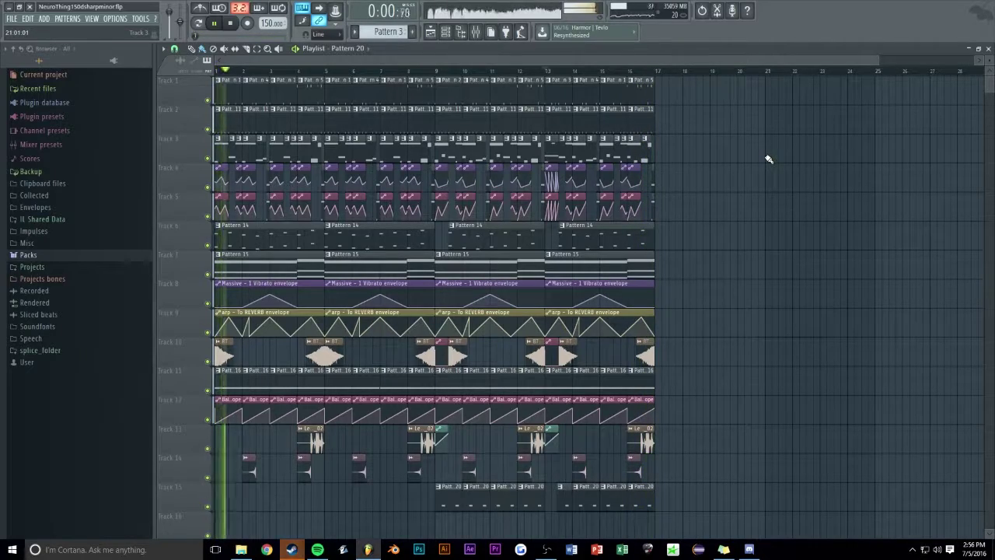
{"action": "scroll", "coordinate": [558, 64], "scroll_direction": "up", "scroll_amount": 2}
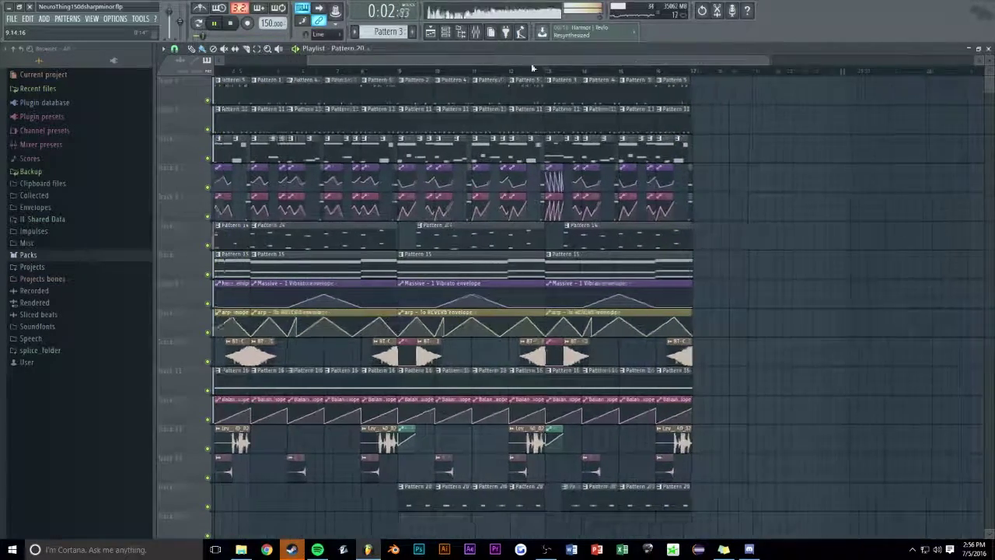
{"action": "key", "text": "space"}
{"action": "scroll", "coordinate": [408, 69], "scroll_direction": "up", "scroll_amount": 2}
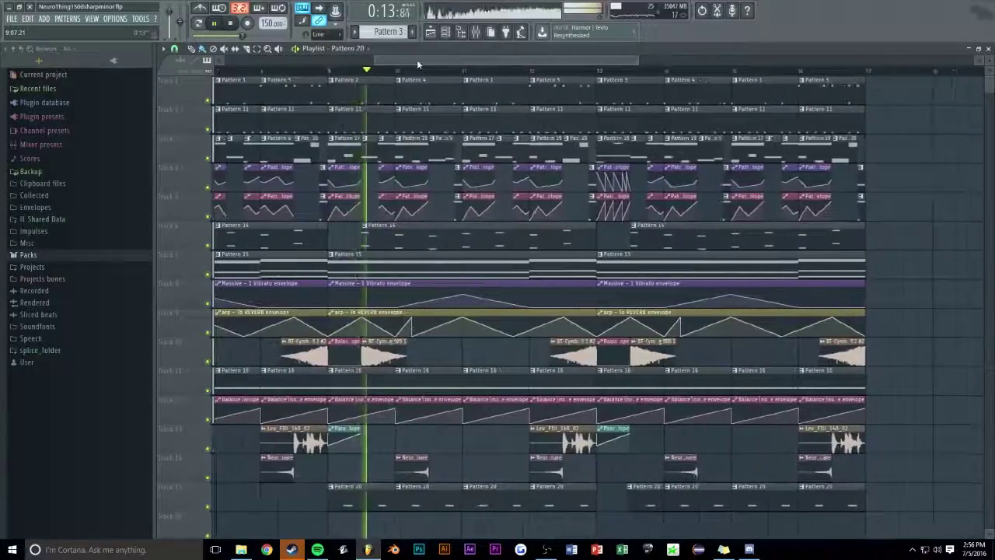
{"action": "scroll", "coordinate": [415, 59], "scroll_direction": "up", "scroll_amount": 3}
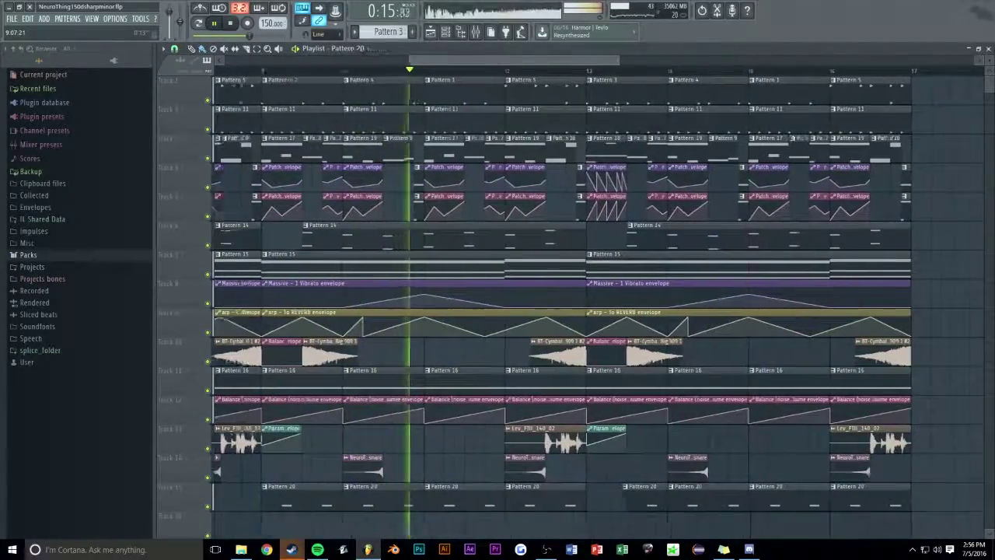
{"action": "left_click_drag", "start_coordinate": [419, 60], "coordinate": [485, 60]}
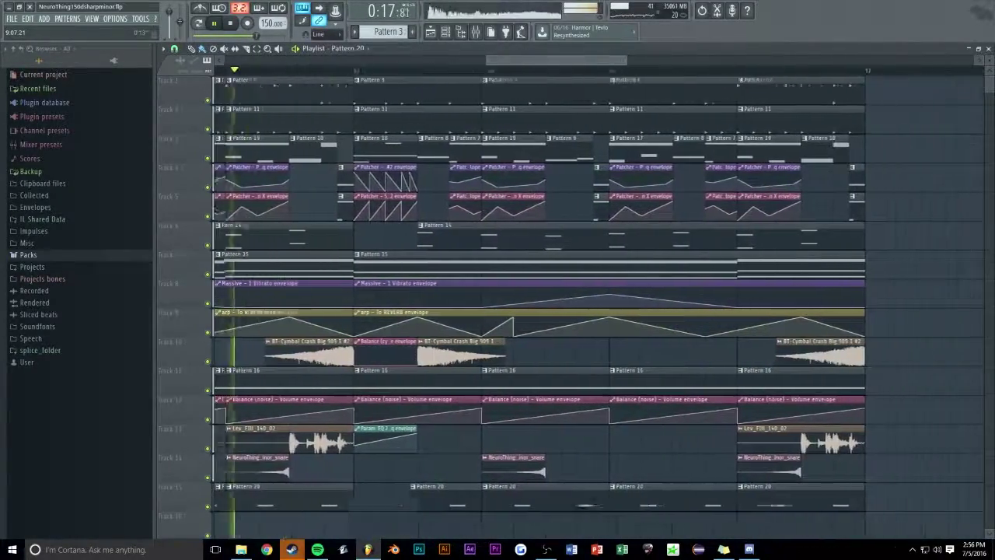
Make the Patcher pattern clip at bar 14 unique and raise its second slide note to B4
{"action": "left_click", "coordinate": [453, 139]}
{"action": "left_click", "coordinate": [475, 196]}
{"action": "double_click", "coordinate": [479, 144]}
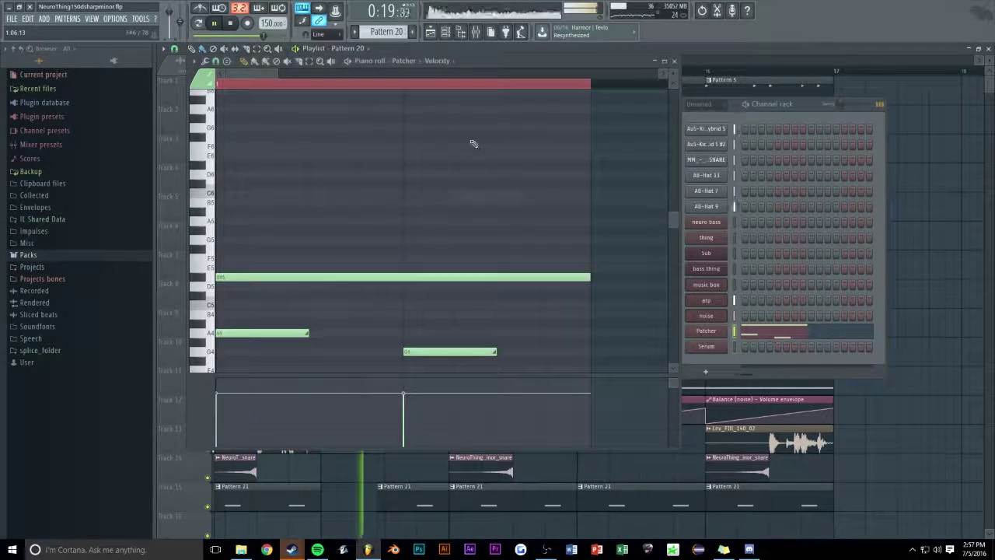
{"action": "scroll", "coordinate": [397, 74], "scroll_direction": "up", "scroll_amount": 2}
{"action": "left_click_drag", "start_coordinate": [473, 351], "coordinate": [475, 313]}
{"action": "key", "text": "space"}
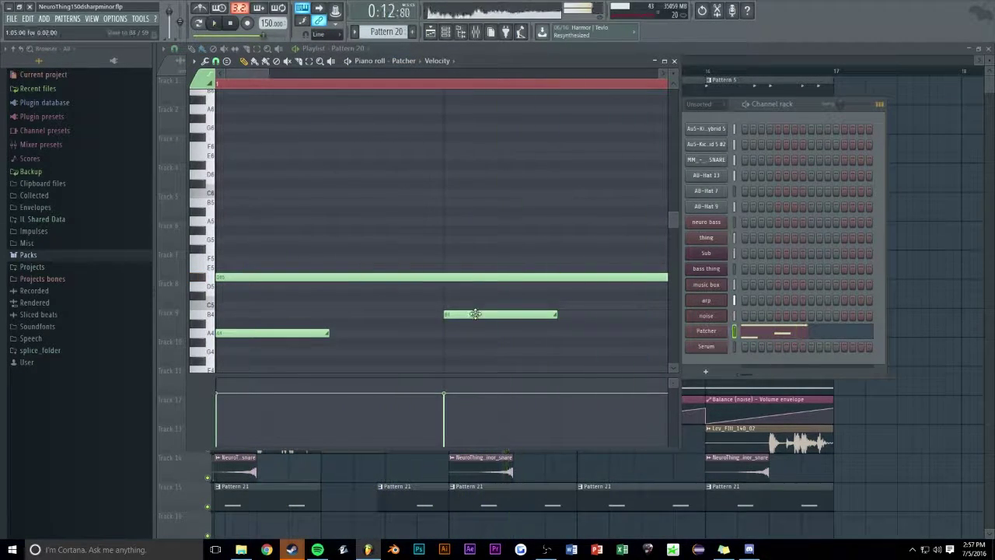
{"action": "key", "text": "F7"}
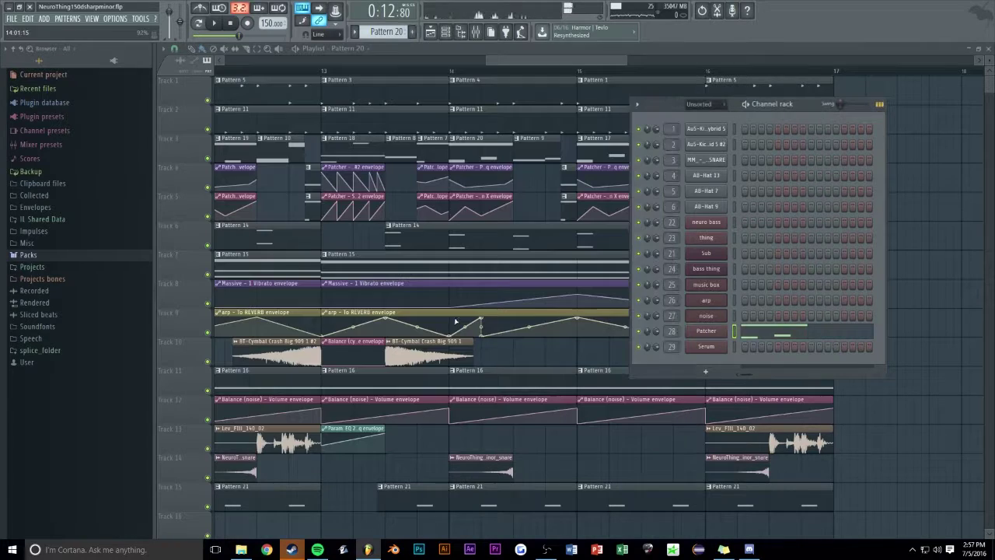
{"action": "key", "text": "F6"}
Make the Patcher pattern clip at bar 15 unique and raise its second slide note to B5
{"action": "right_click", "coordinate": [579, 138]}
{"action": "left_click", "coordinate": [614, 196]}
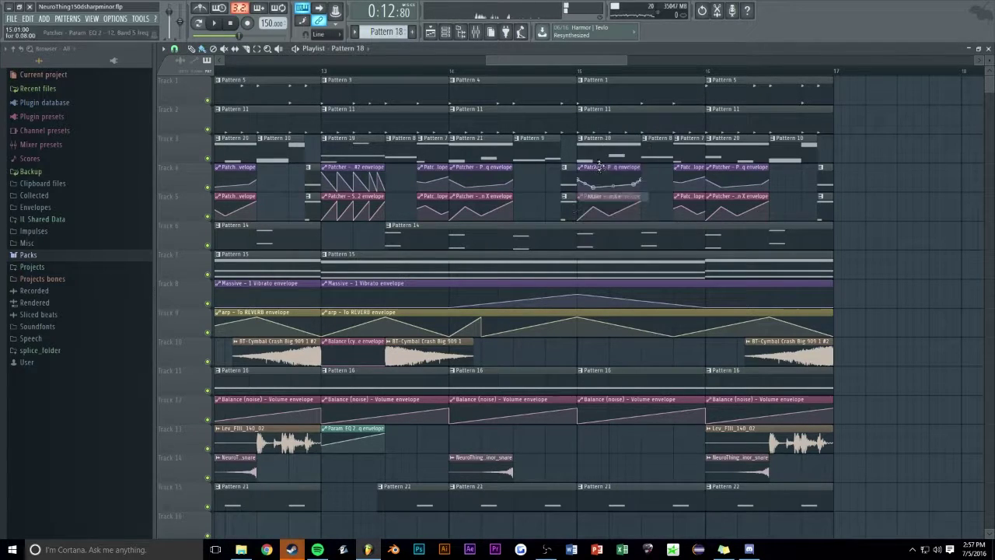
{"action": "double_click", "coordinate": [588, 155]}
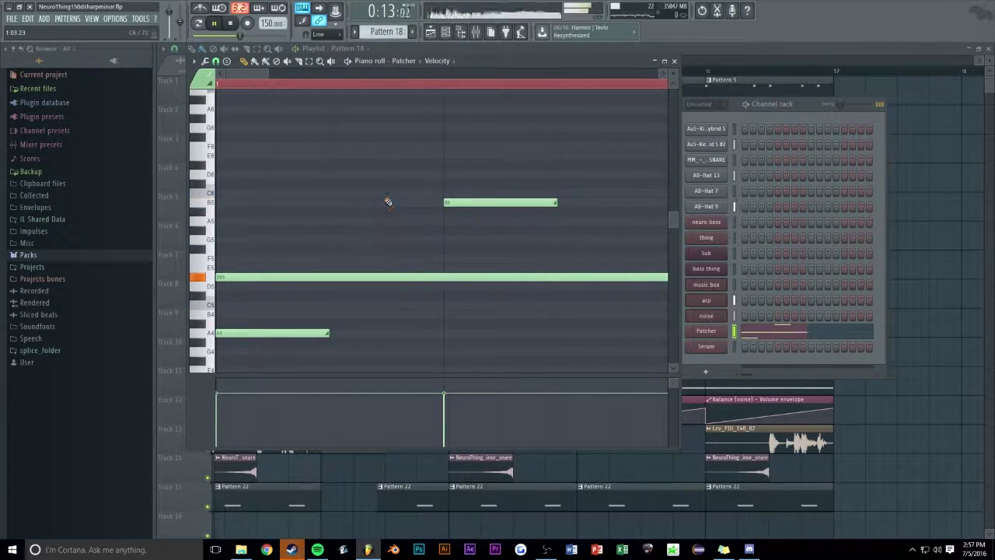
Play the arrangement to check bars 13 to 16 with the raised Patcher slide notes
{"action": "scroll", "coordinate": [326, 92], "scroll_direction": "down", "scroll_amount": 2}
{"action": "key", "text": "F7"}
{"action": "key", "text": "F6"}
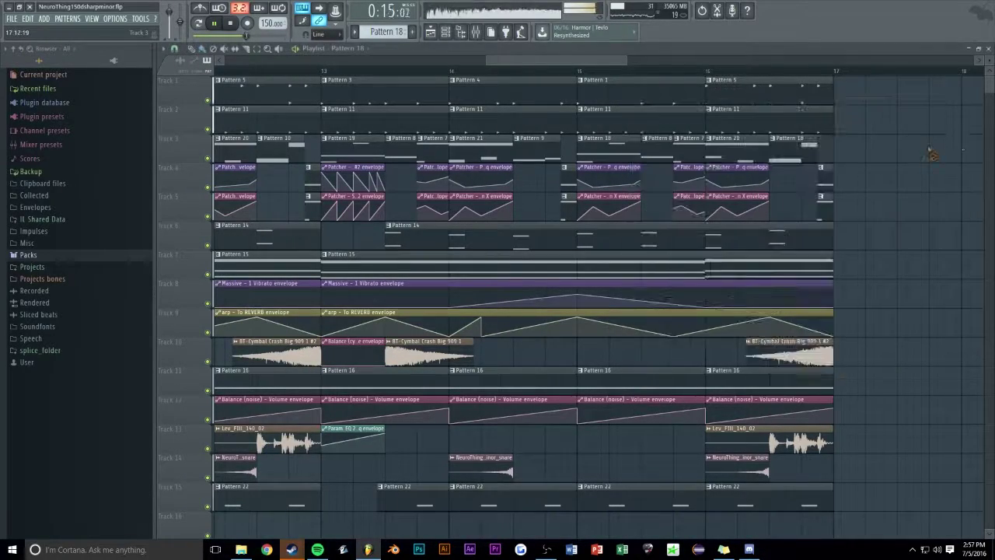
{"action": "scroll", "coordinate": [550, 76], "scroll_direction": "down", "scroll_amount": 2}
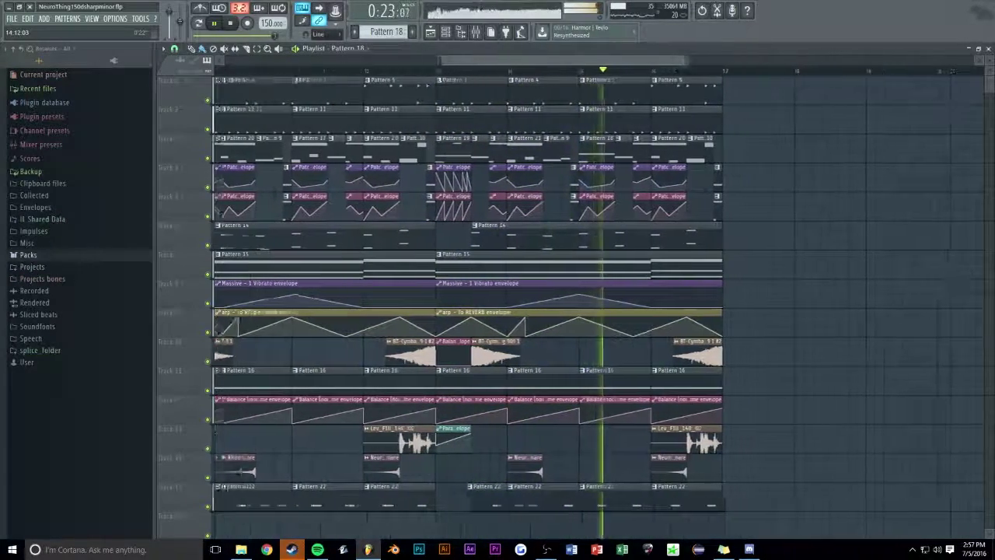
{"action": "scroll", "coordinate": [530, 60], "scroll_direction": "up", "scroll_amount": 3}
{"action": "key", "text": "space"}
Make the Patcher pattern clip at bar 16 unique and add a short A5 slide note at its end
{"action": "left_click", "coordinate": [432, 139]}
{"action": "left_click", "coordinate": [459, 196]}
{"action": "double_click", "coordinate": [460, 153]}
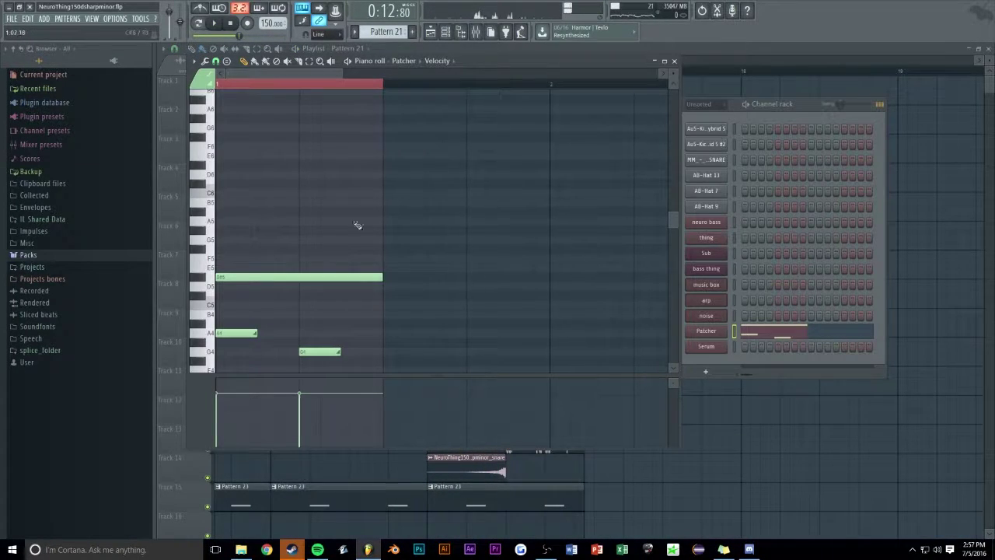
{"action": "key", "text": "F7"}
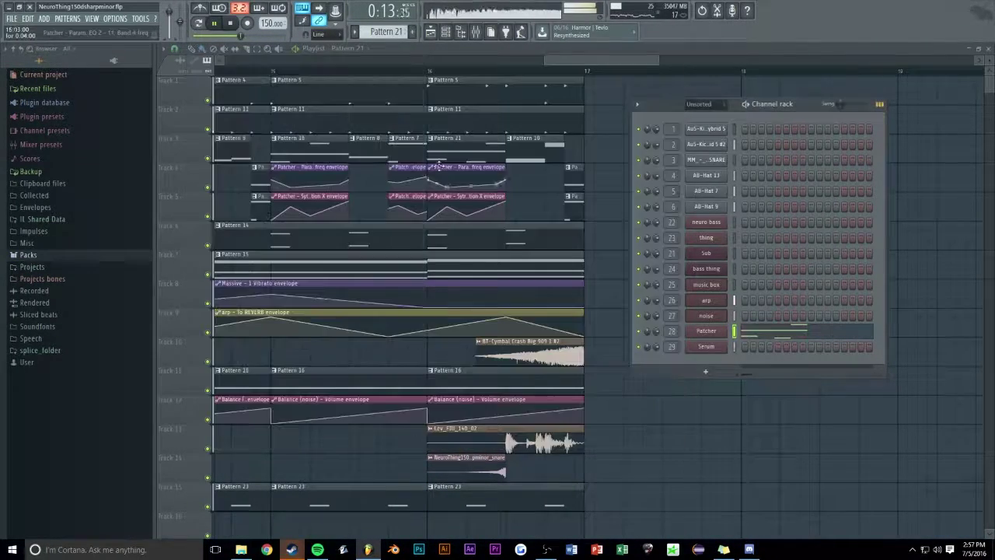
{"action": "key", "text": "F6"}
{"action": "key", "text": "space"}
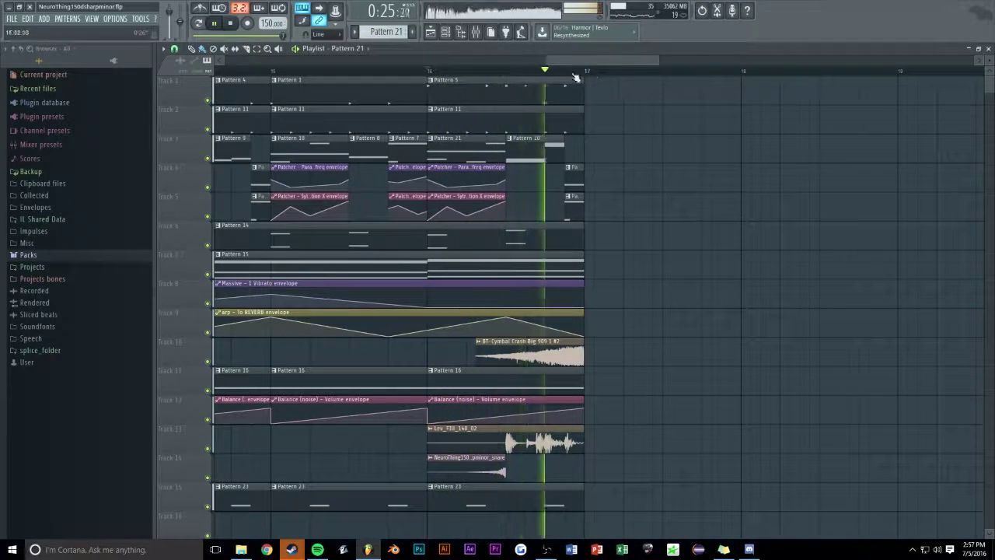
Move the G4 and A5 slide notes in the bar 16 Patcher clip half a beat earlier
{"action": "double_click", "coordinate": [474, 155]}
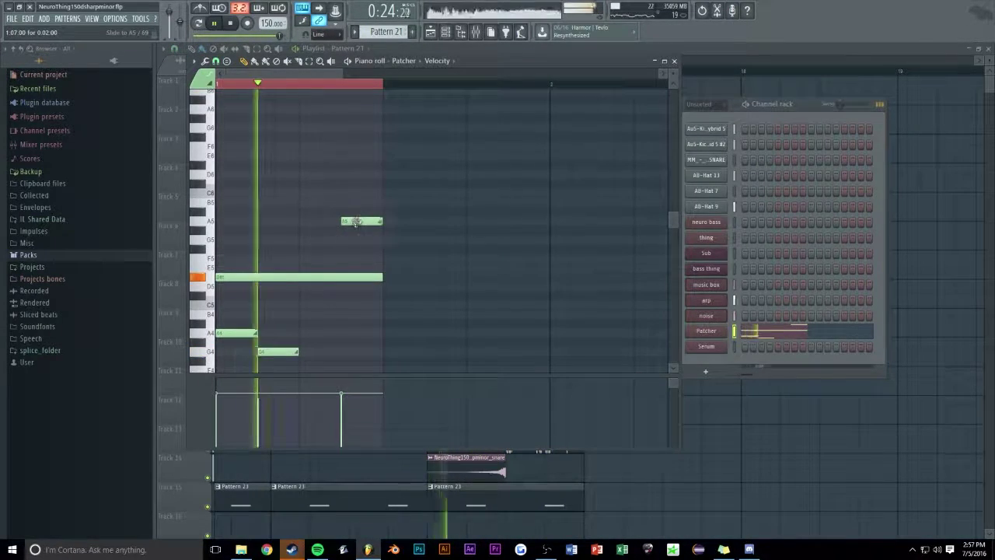
{"action": "left_click_drag", "start_coordinate": [356, 221], "coordinate": [315, 221]}
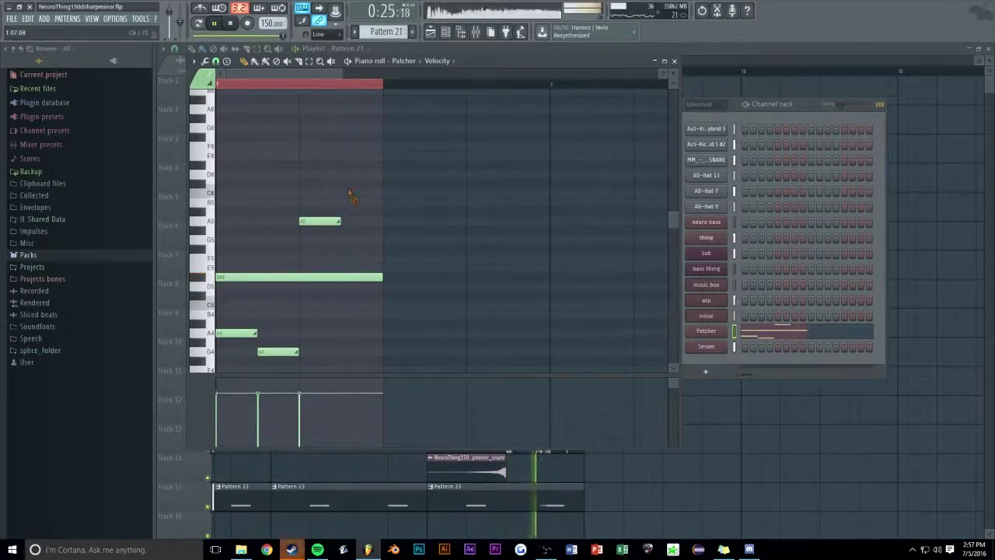
{"action": "key", "text": "Escape"}
{"action": "key", "text": "Escape"}
Play the whole sixteen-bar arrangement through to review it and save the project
{"action": "scroll", "coordinate": [586, 60], "scroll_direction": "down", "scroll_amount": 6}
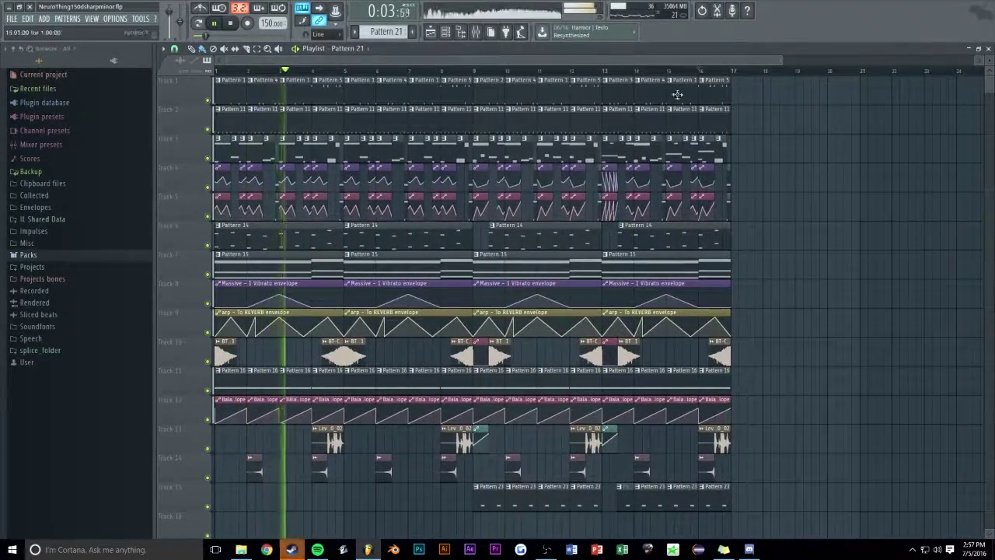
{"action": "key", "text": "alt+Tab"}
{"action": "key", "text": "alt+Tab"}
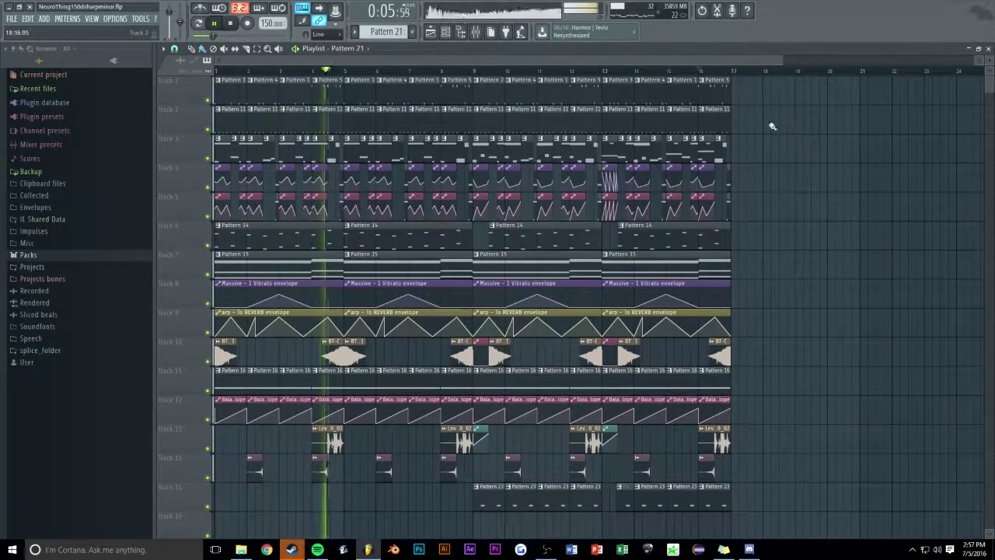
{"action": "scroll", "coordinate": [522, 65], "scroll_direction": "up", "scroll_amount": 1}
{"action": "scroll", "coordinate": [520, 65], "scroll_direction": "up", "scroll_amount": 1}
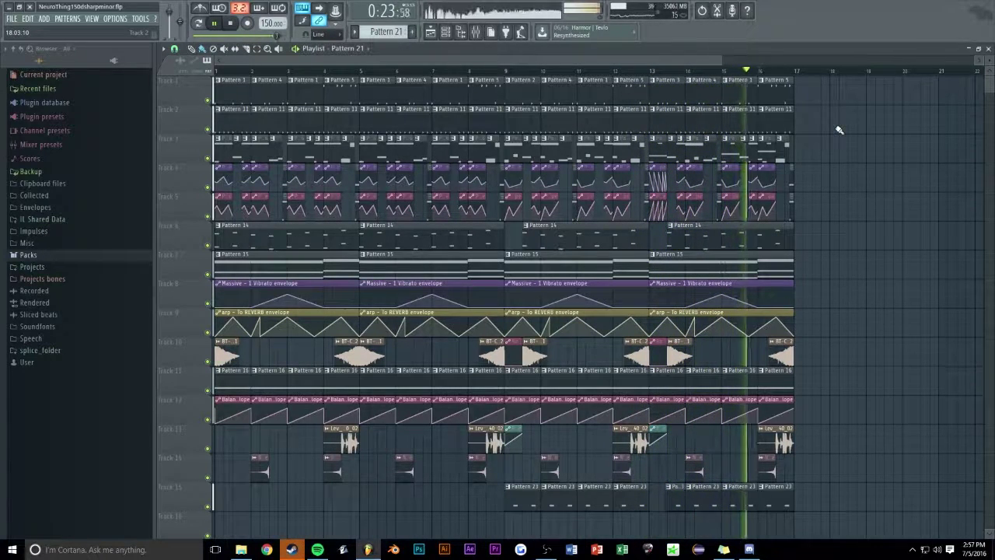
{"action": "scroll", "coordinate": [681, 67], "scroll_direction": "down", "scroll_amount": 2}
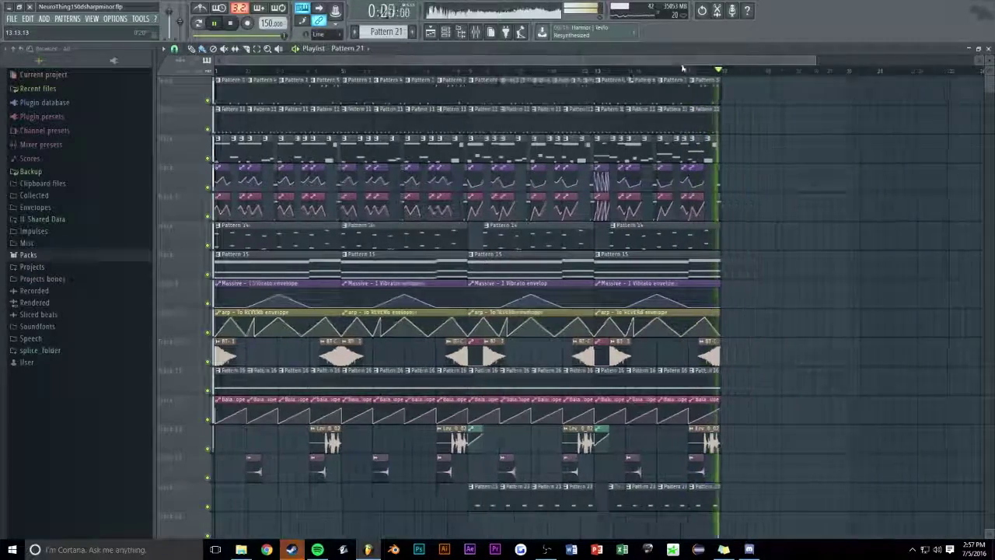
{"action": "key", "text": "space"}
{"action": "scroll", "coordinate": [660, 81], "scroll_direction": "down", "scroll_amount": 3}
{"action": "key", "text": "ctrl+s"}
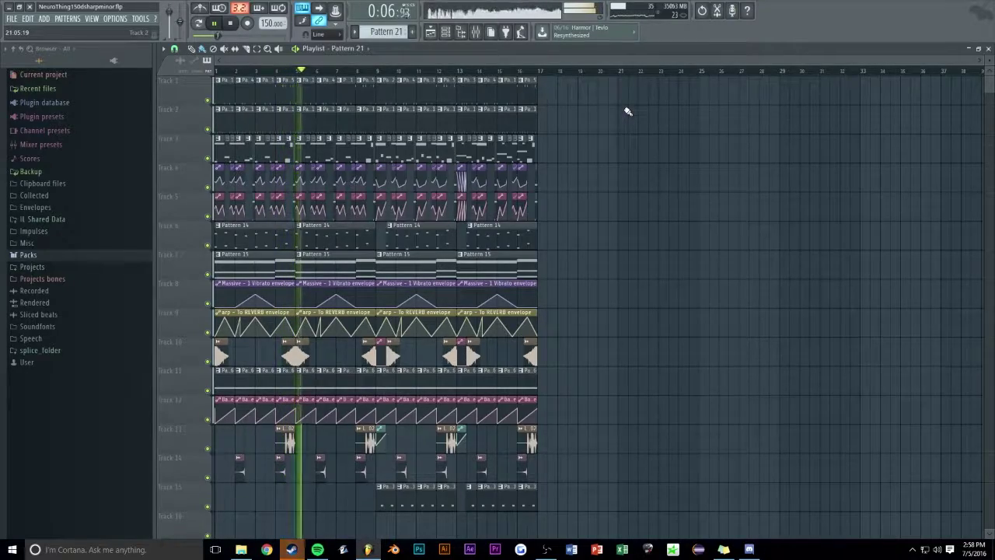
Raise the second note of the Serum stab pattern on track 15 by one octave to D#7
{"action": "scroll", "coordinate": [478, 67], "scroll_direction": "up", "scroll_amount": 4}
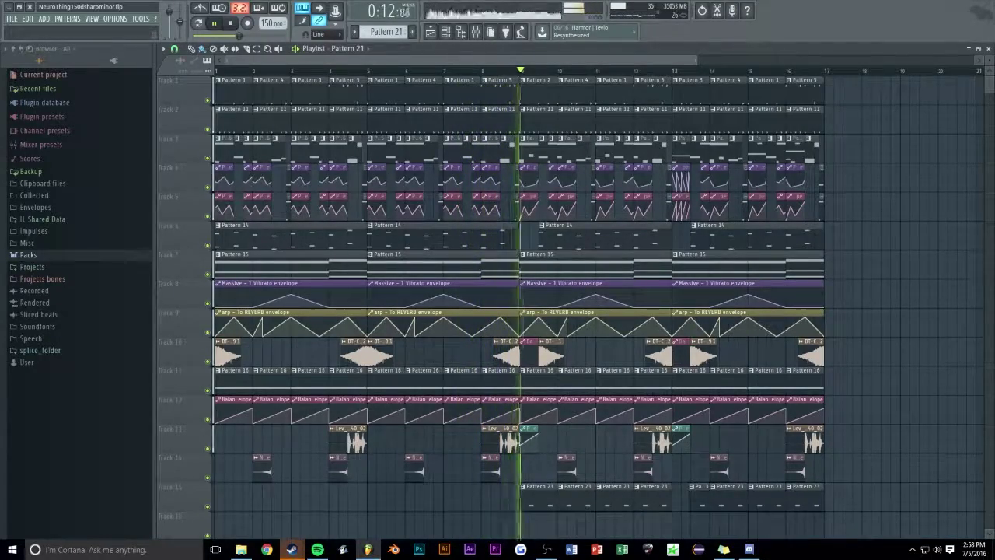
{"action": "scroll", "coordinate": [478, 67], "scroll_direction": "up", "scroll_amount": 1}
{"action": "scroll", "coordinate": [478, 67], "scroll_direction": "up", "scroll_amount": 3}
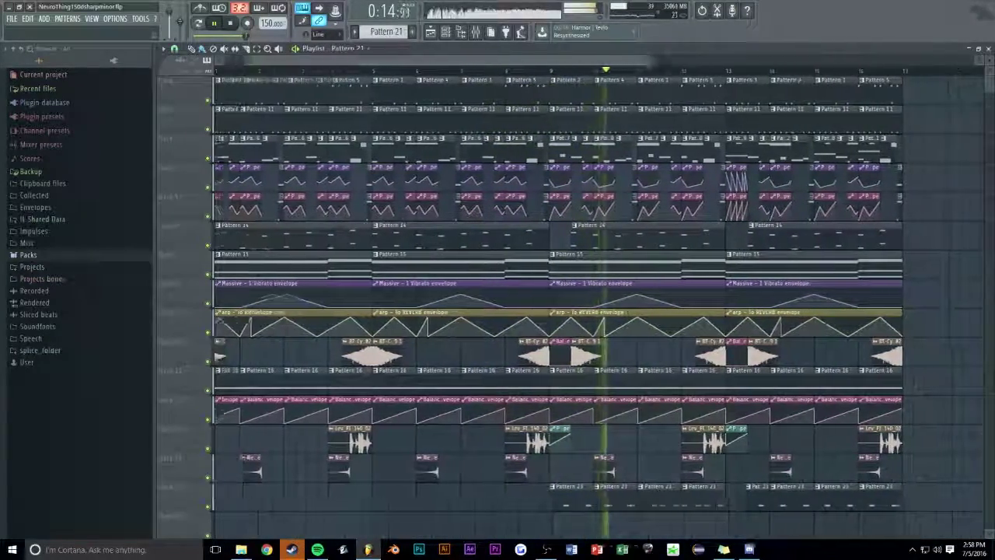
{"action": "left_click_drag", "start_coordinate": [379, 61], "coordinate": [391, 61]}
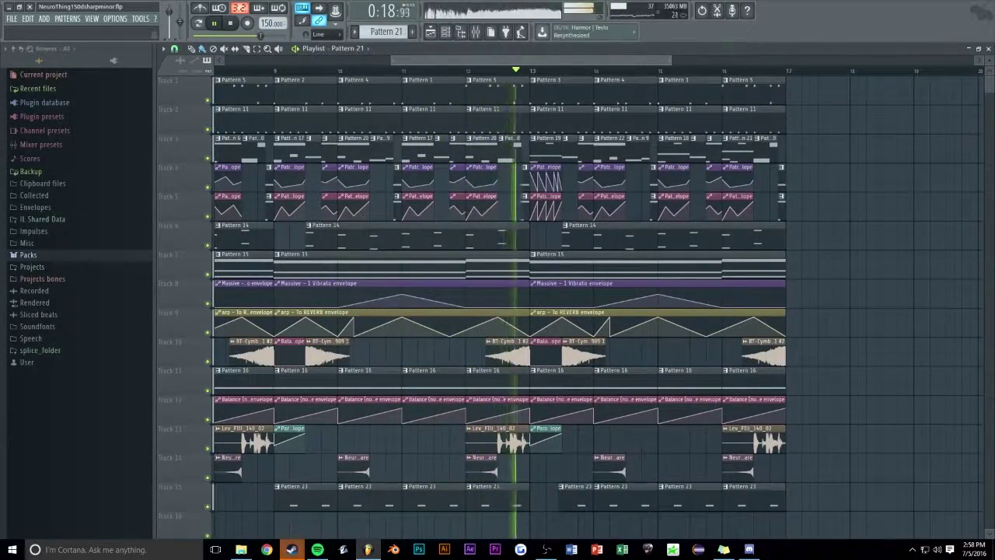
{"action": "double_click", "coordinate": [300, 487]}
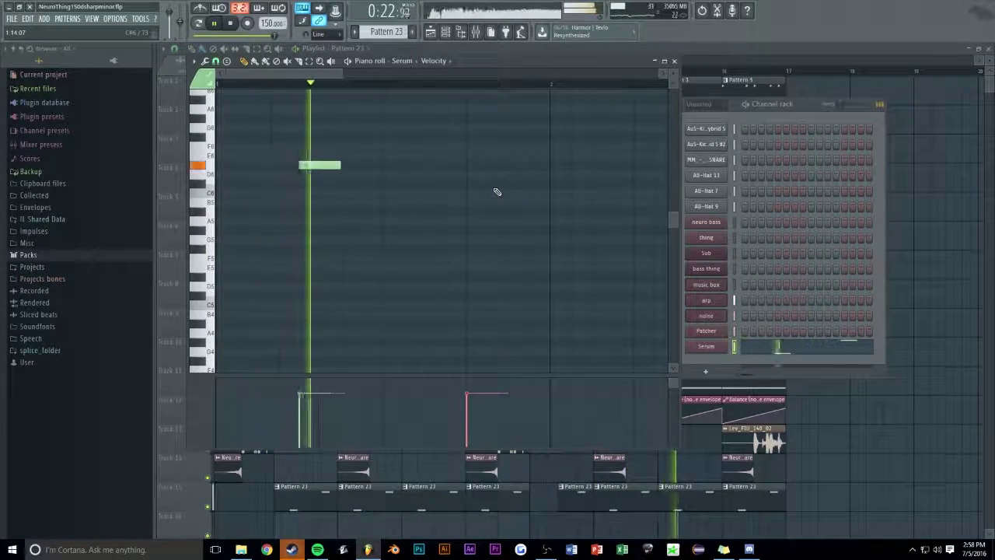
{"action": "scroll", "coordinate": [460, 199], "scroll_direction": "up", "scroll_amount": 1}
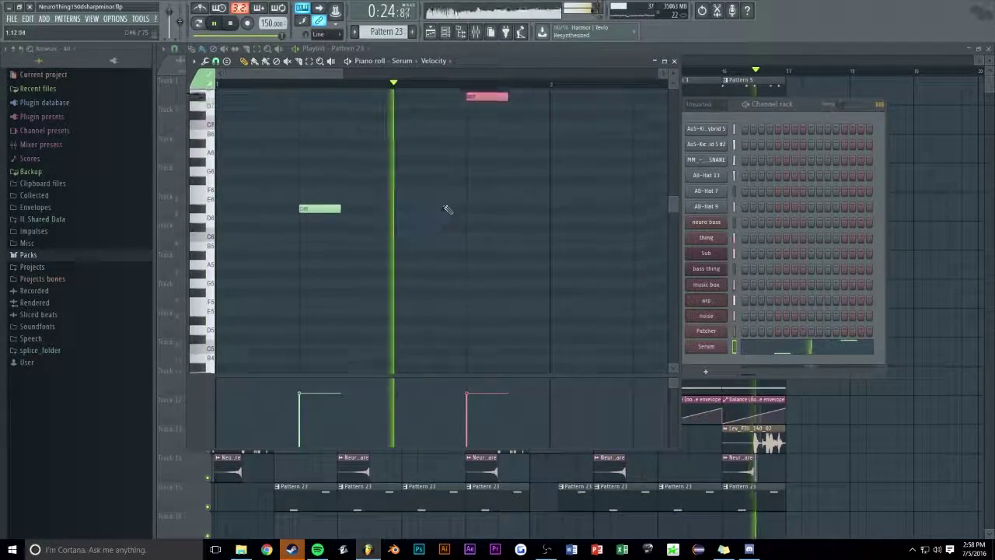
{"action": "key", "text": "Escape"}
{"action": "key", "text": "Escape"}
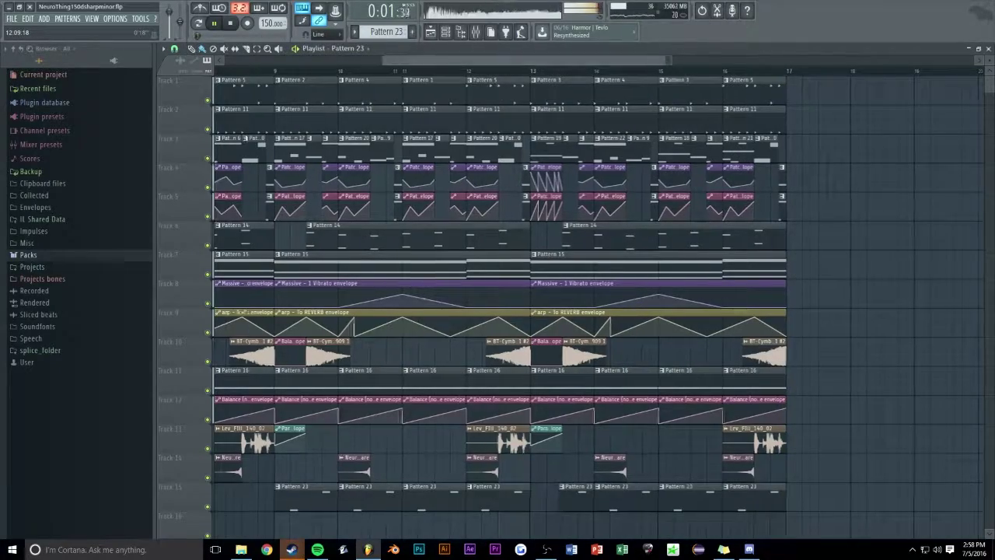
{"action": "scroll", "coordinate": [505, 68], "scroll_direction": "down", "scroll_amount": 3}
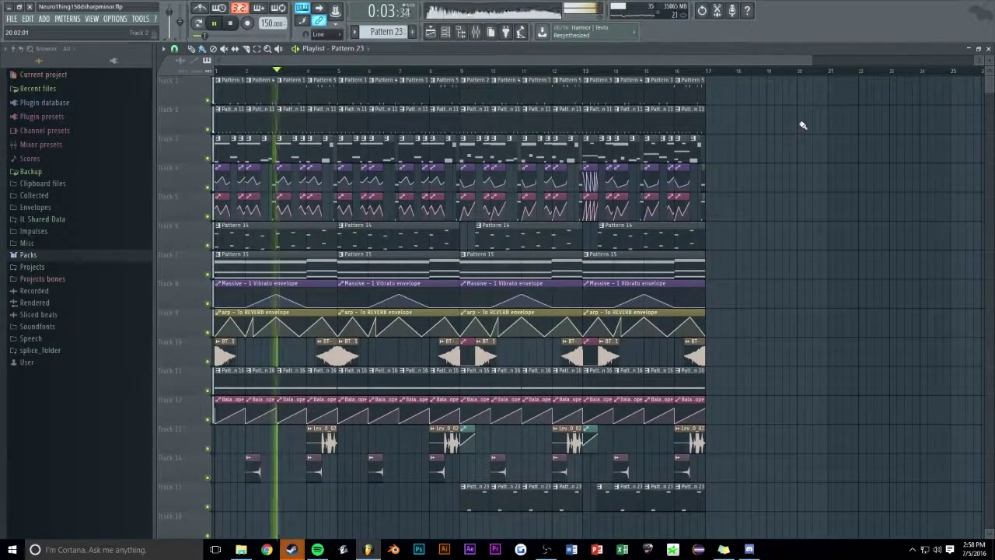